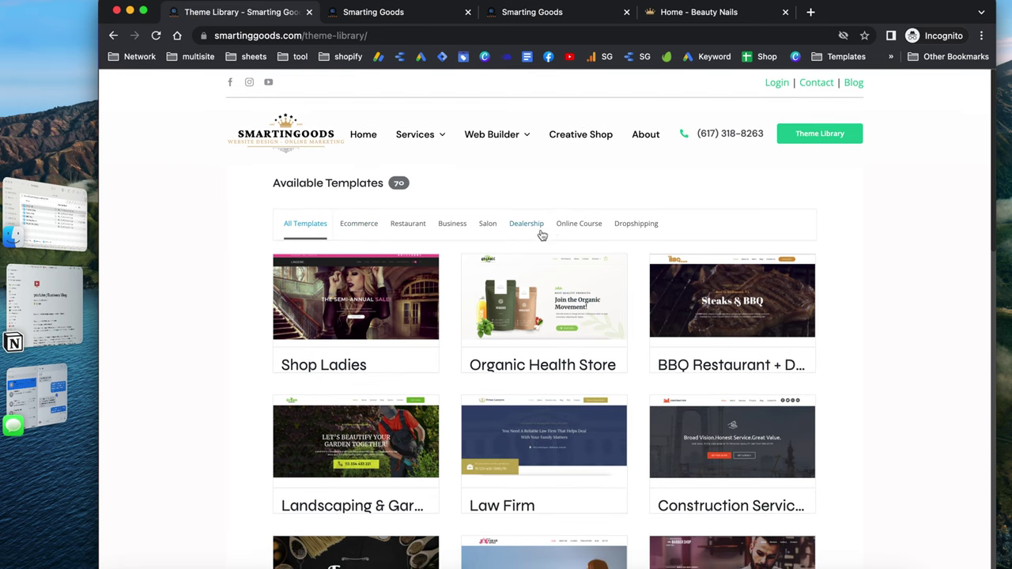
Filter the theme library to the Salon category and browse its 10 templates
left_click(488, 224)
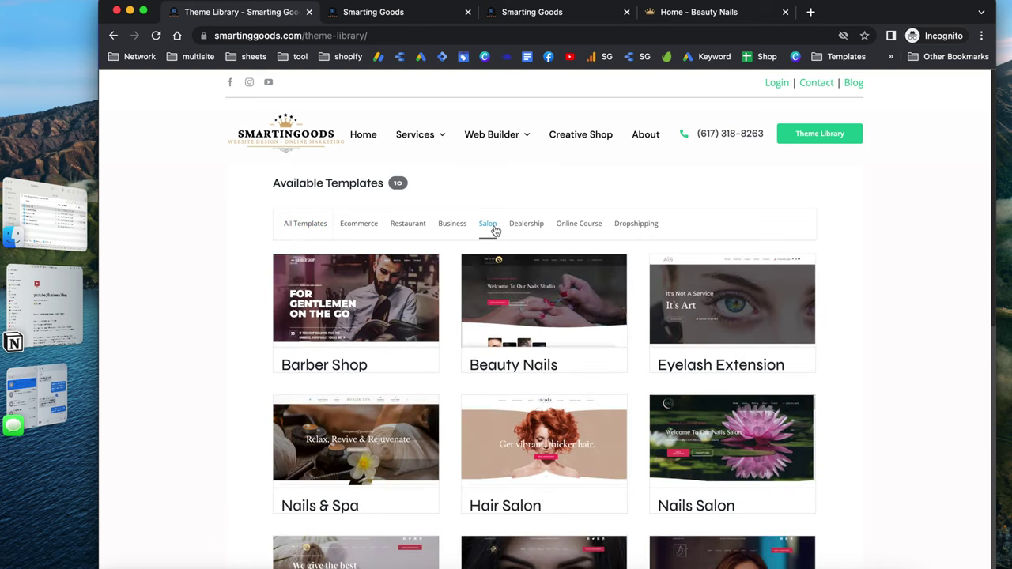
scroll(524, 198, "down", 3)
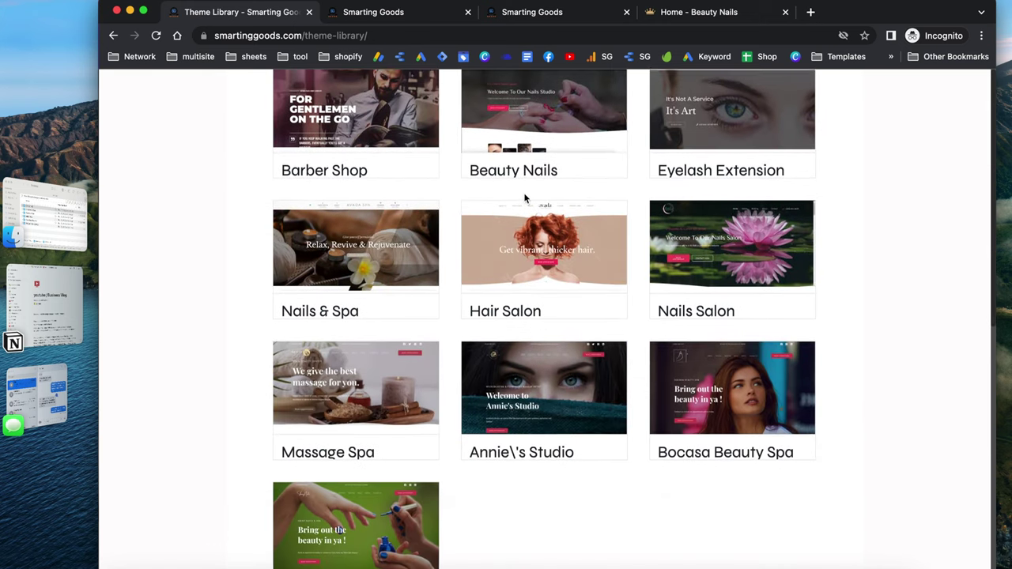
scroll(524, 199, "up", 3)
scroll(572, 230, "down", 2)
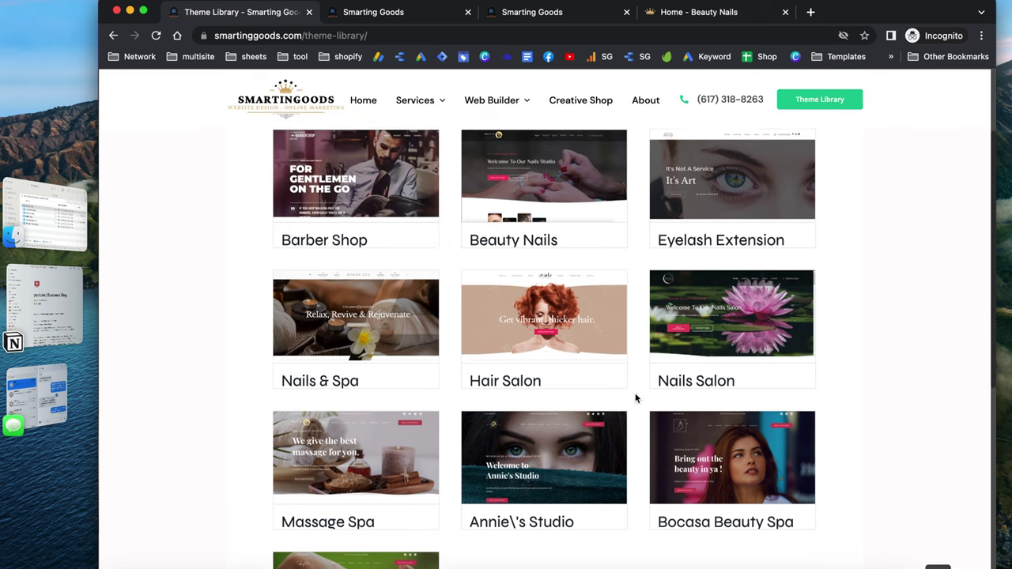
scroll(636, 399, "down", 1)
scroll(636, 398, "up", 2)
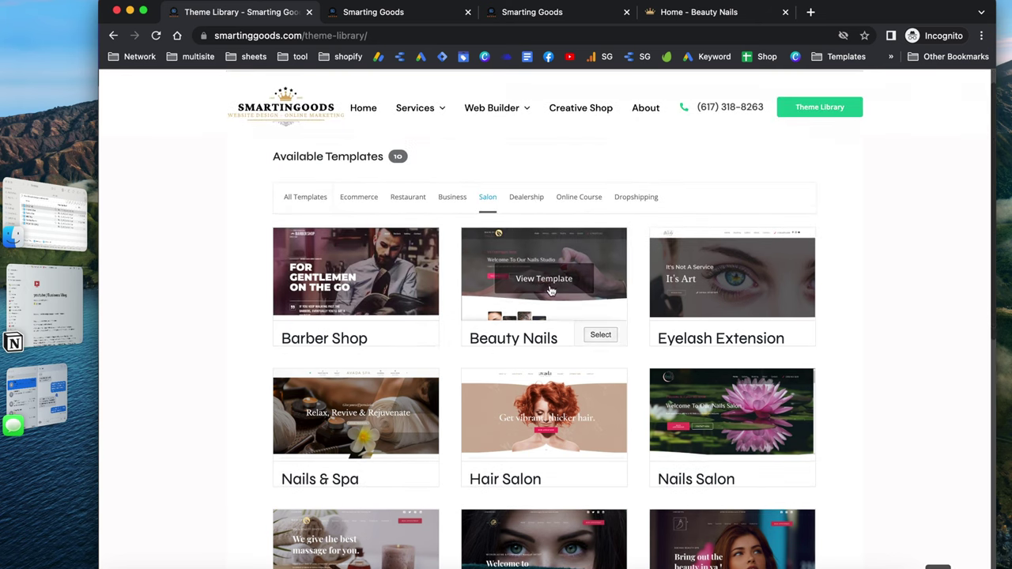
Open the Beauty Nails template preview in a new tab, then go back to the library
left_click(543, 279)
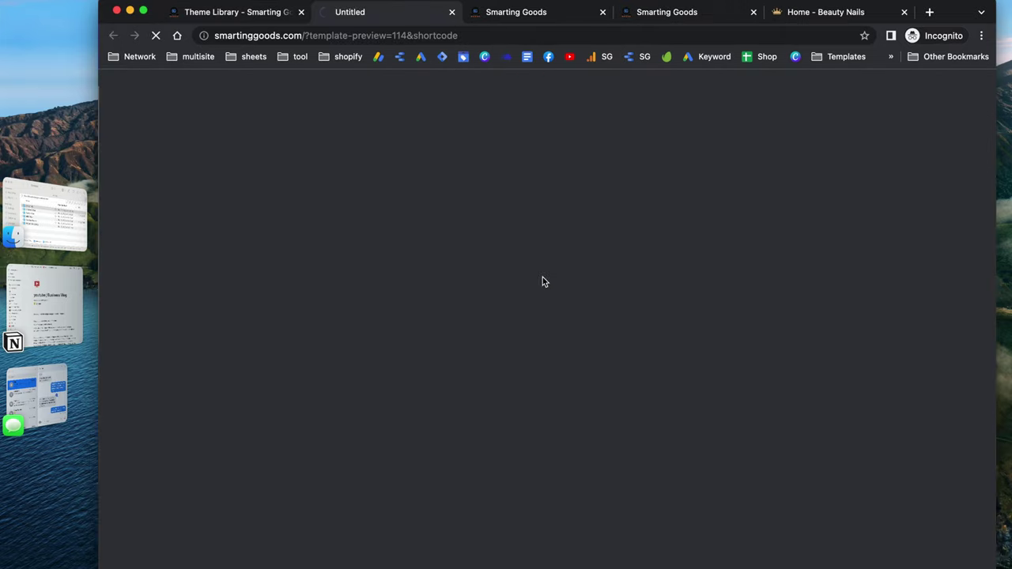
left_click(239, 12)
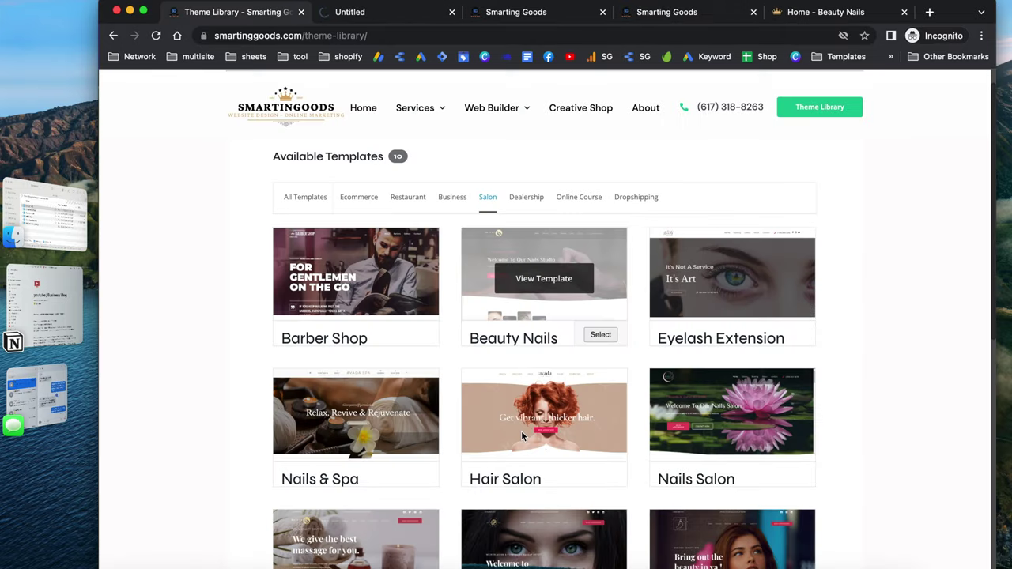
scroll(870, 468, "down", 5)
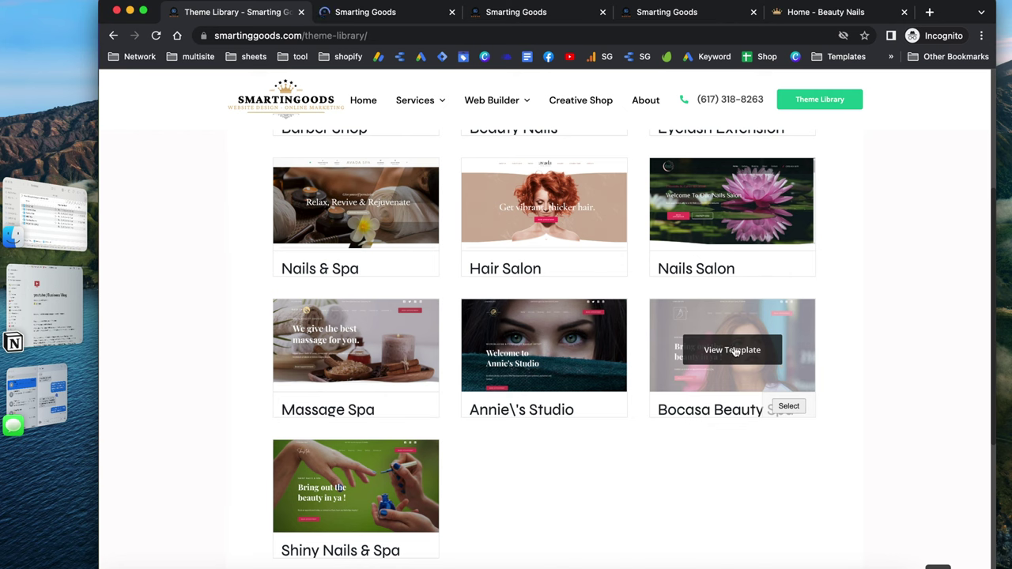
left_click(528, 12)
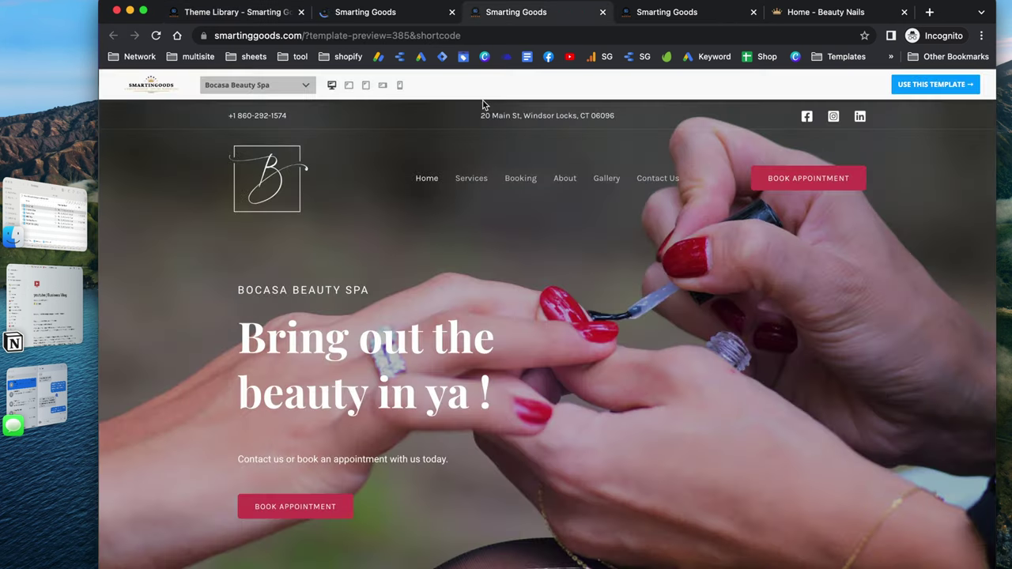
Scroll the Beauty Nails template preview from the hero down to the price cards
left_click(698, 15)
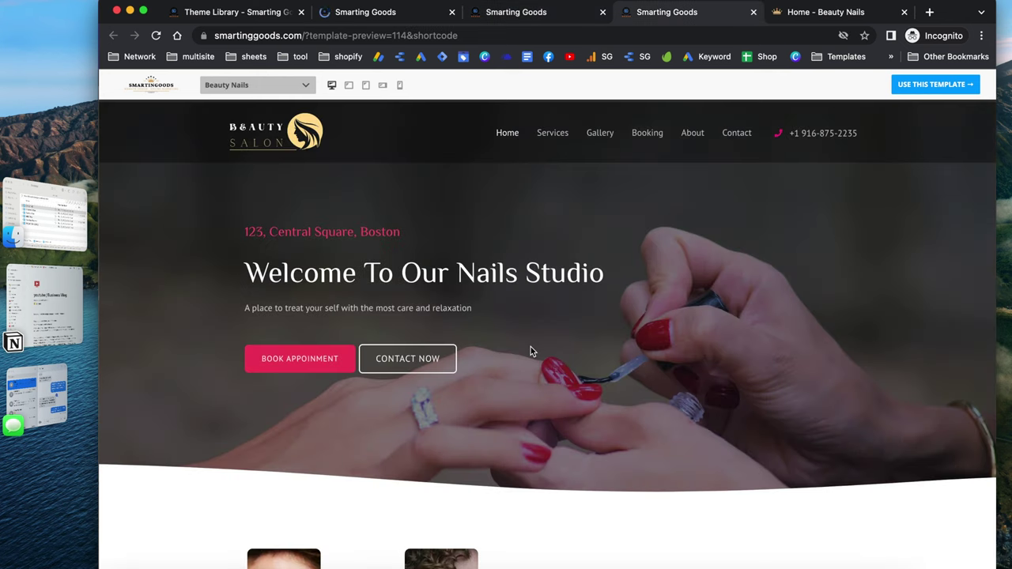
scroll(531, 351, "down", 5)
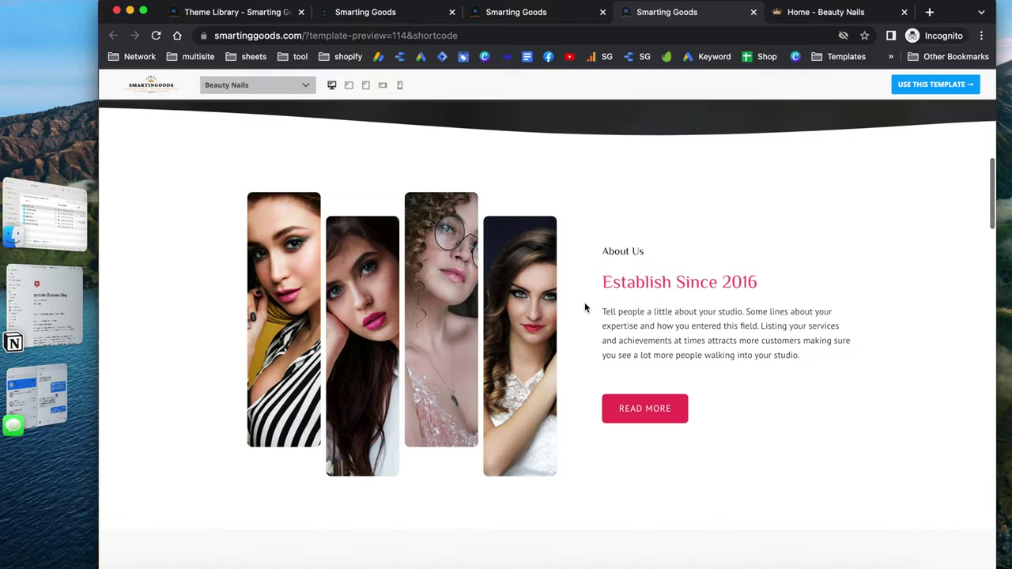
scroll(585, 308, "up", 5)
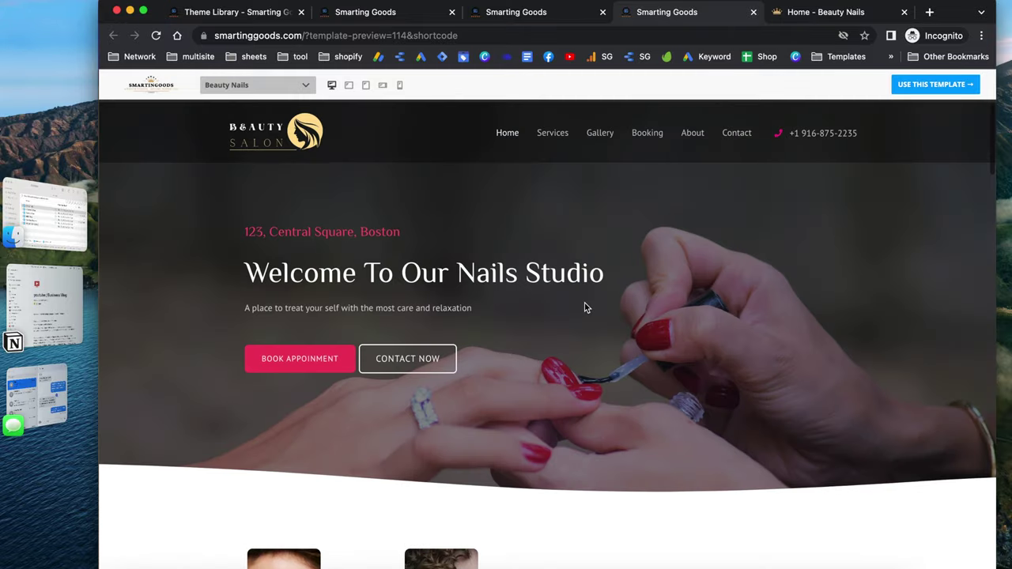
scroll(585, 308, "down", 3)
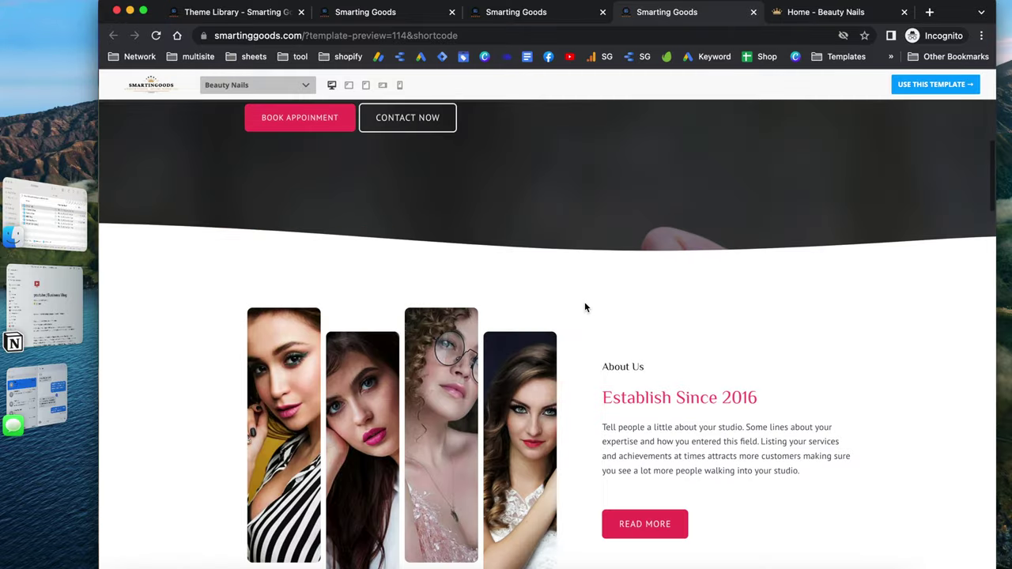
scroll(585, 307, "down", 5)
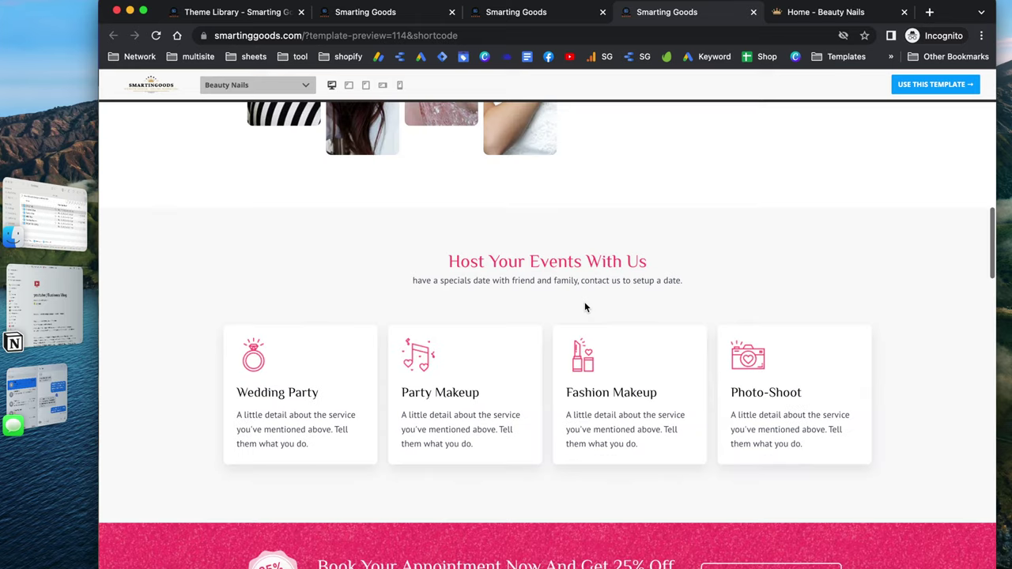
scroll(585, 308, "down", 4)
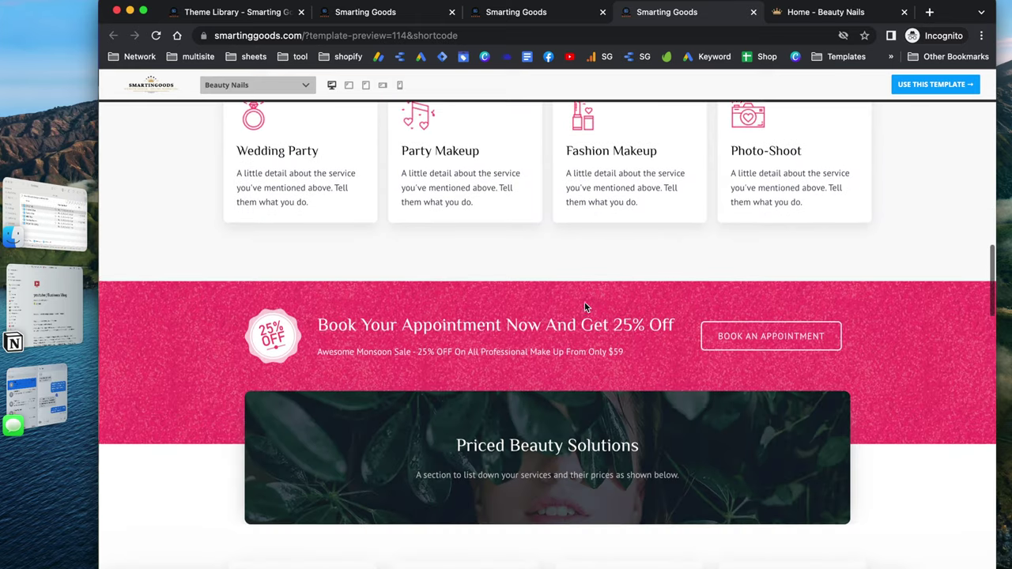
scroll(585, 303, "down", 4)
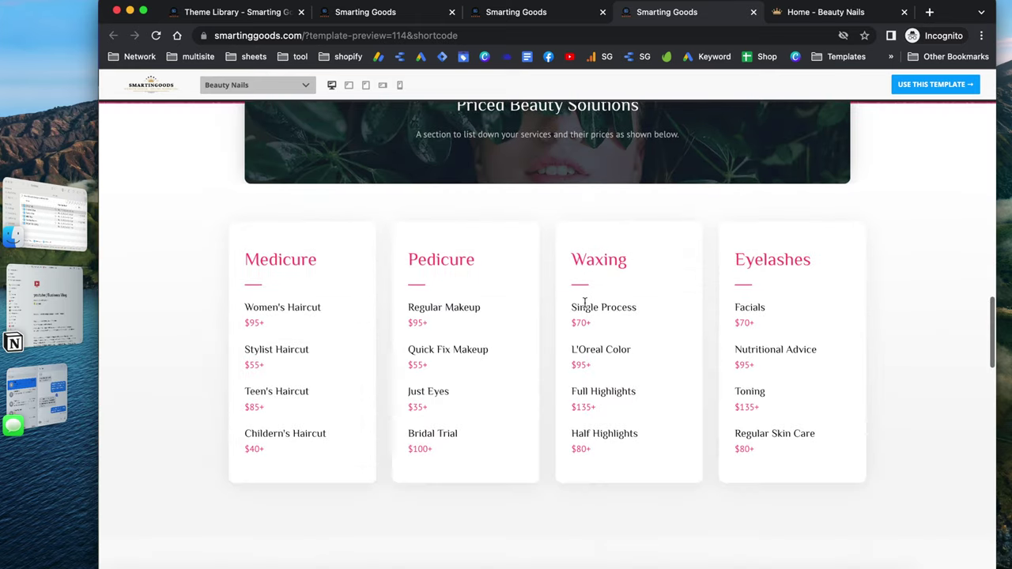
scroll(585, 303, "down", 1)
scroll(584, 303, "down", 2)
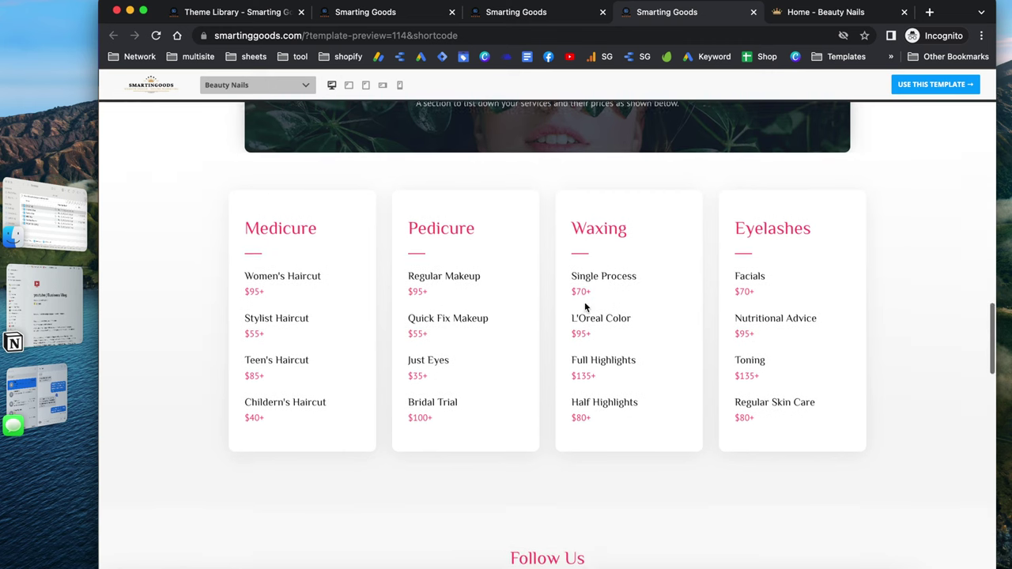
Scroll back through the preview, then switch to the 'Home - Beauty Nails' page
scroll(585, 303, "up", 10)
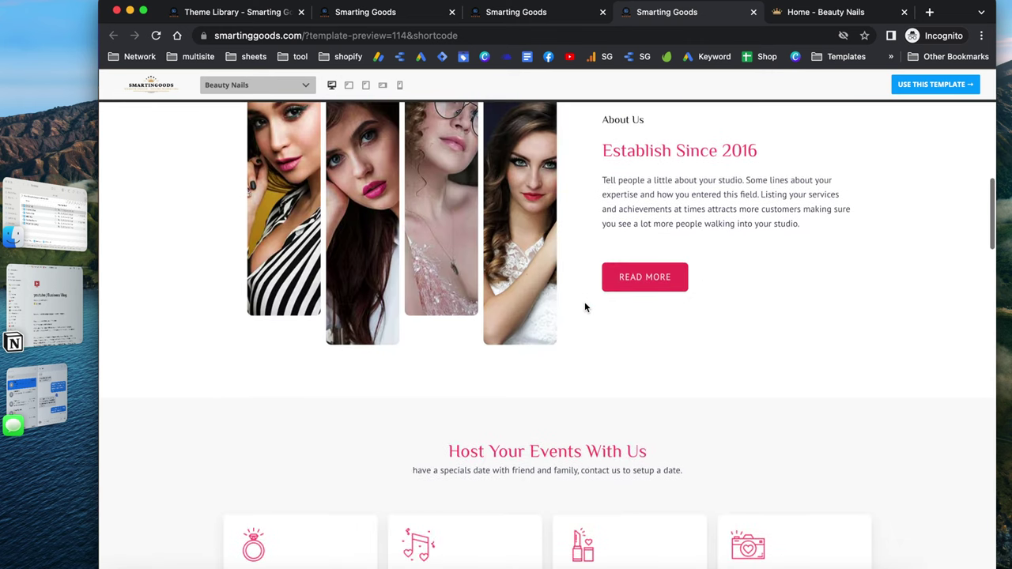
scroll(585, 308, "up", 2)
scroll(585, 308, "up", 10)
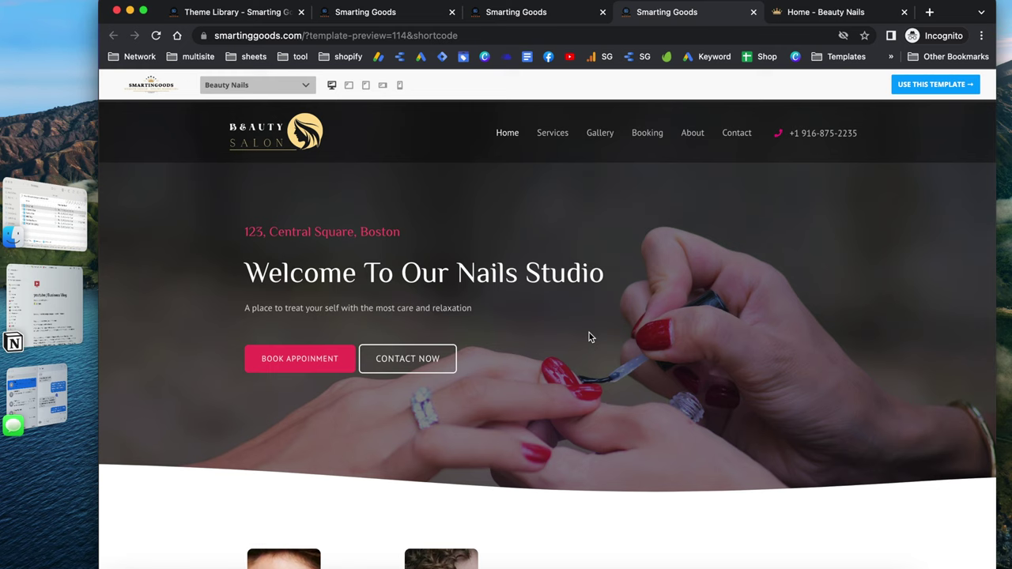
scroll(589, 338, "down", 1)
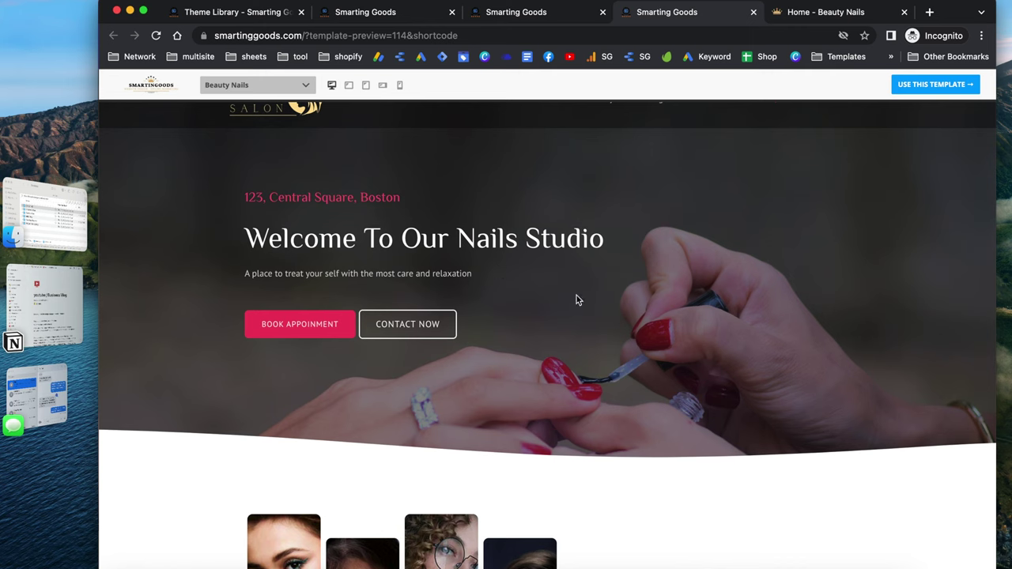
scroll(601, 353, "down", 5)
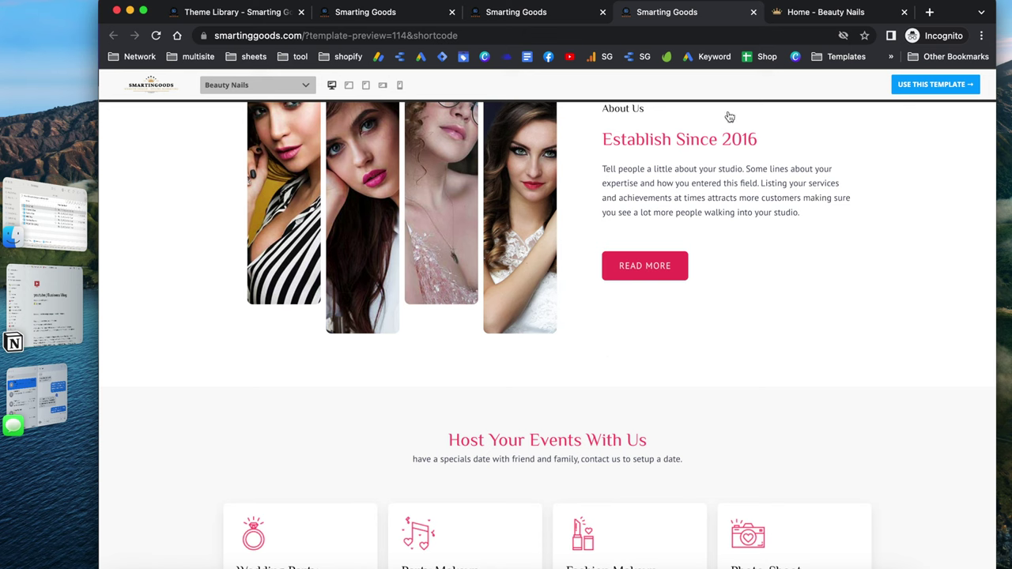
left_click(826, 19)
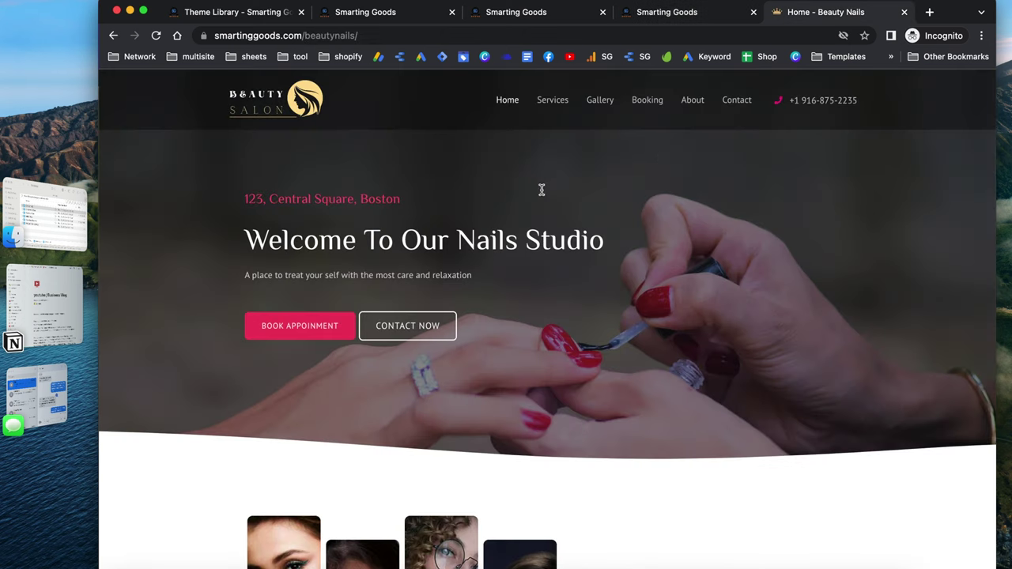
scroll(540, 190, "down", 1)
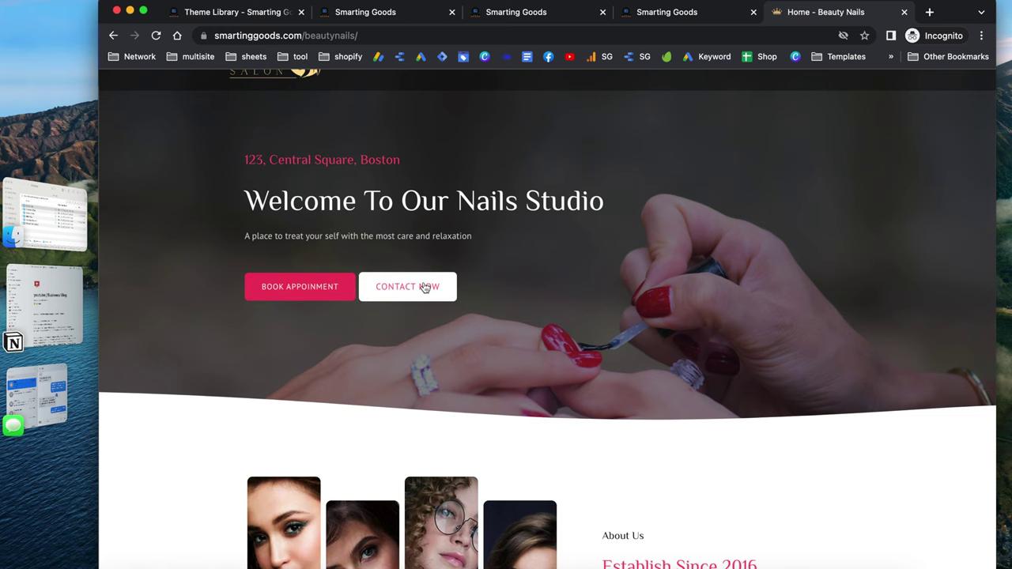
scroll(438, 286, "down", 2)
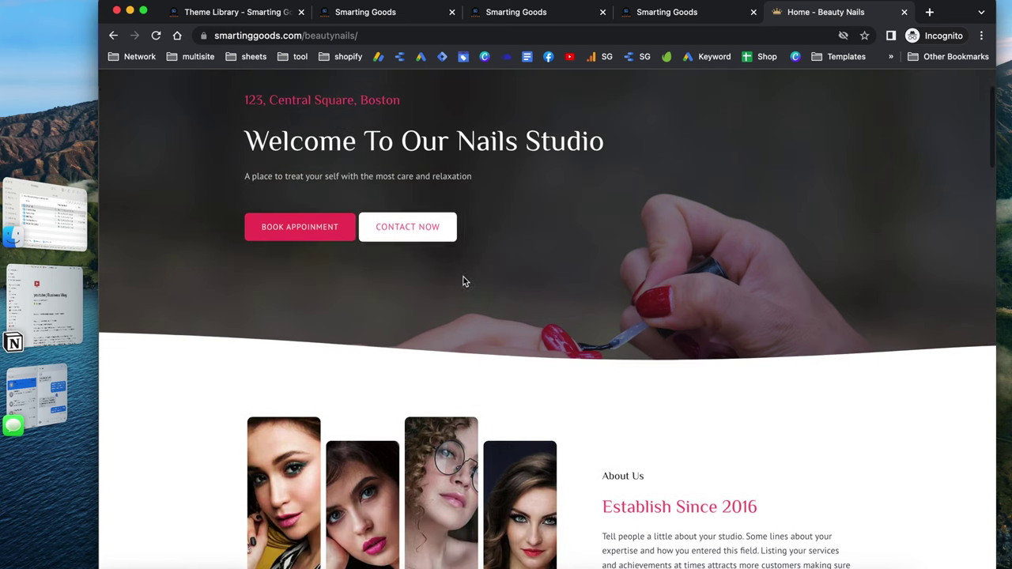
scroll(553, 269, "down", 2)
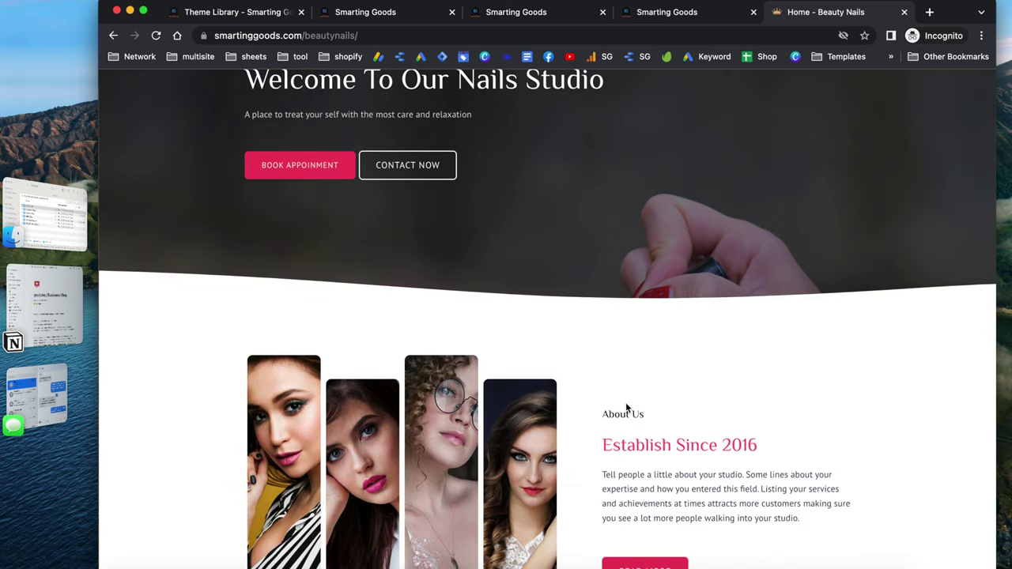
scroll(629, 356, "down", 2)
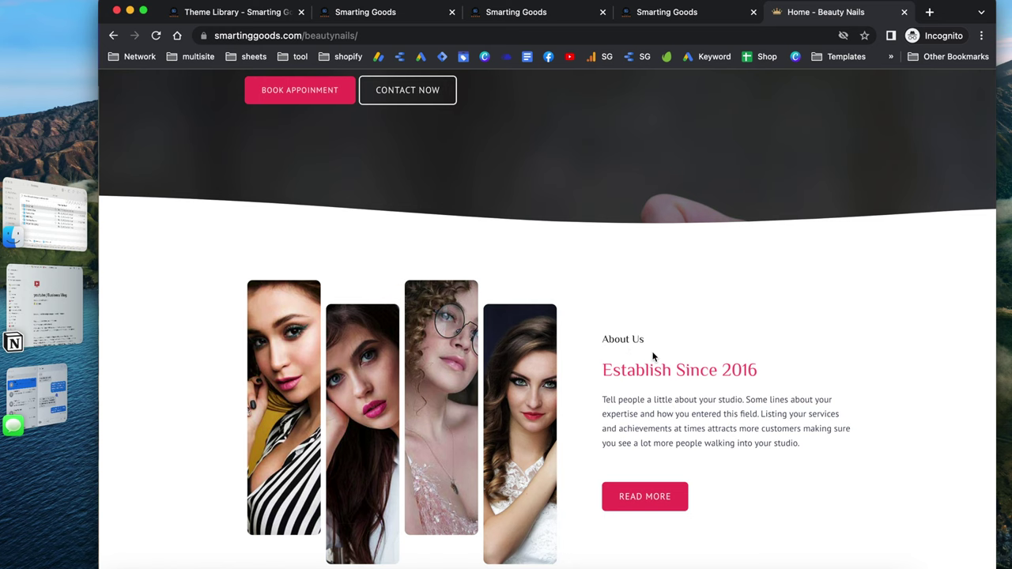
scroll(493, 307, "down", 2)
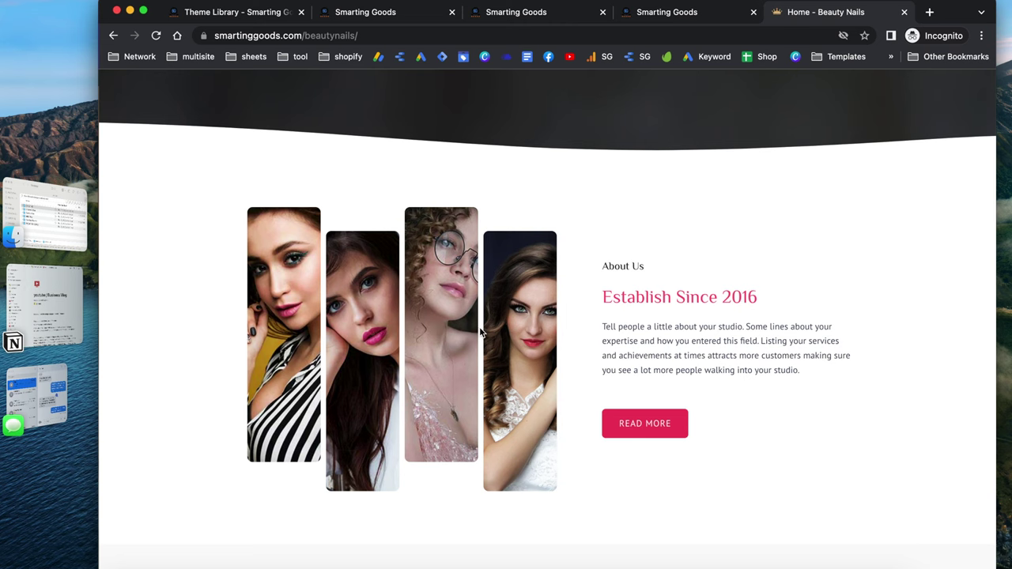
scroll(624, 427, "down", 10)
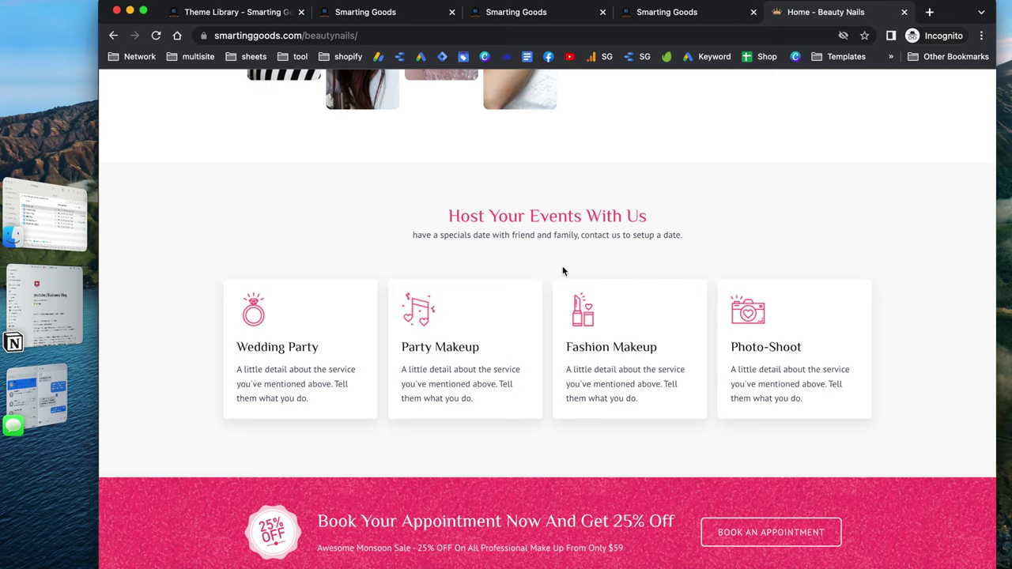
scroll(562, 267, "down", 1)
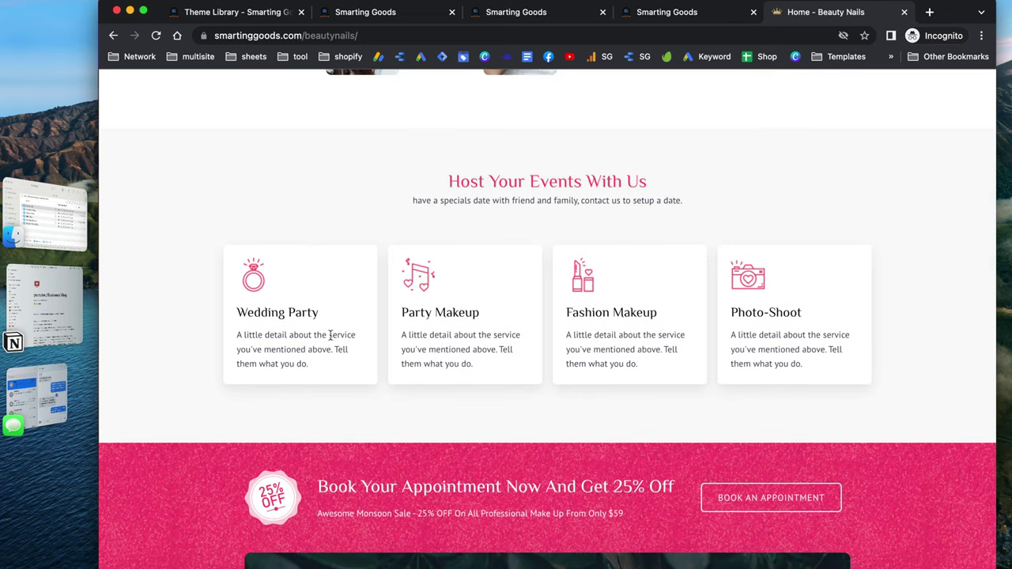
scroll(377, 364, "down", 4)
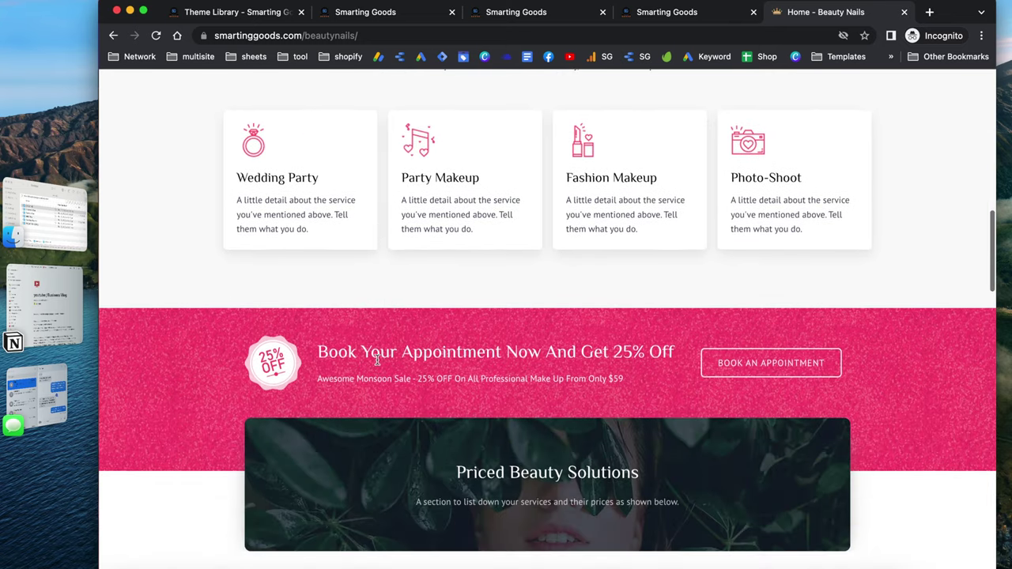
scroll(377, 360, "down", 2)
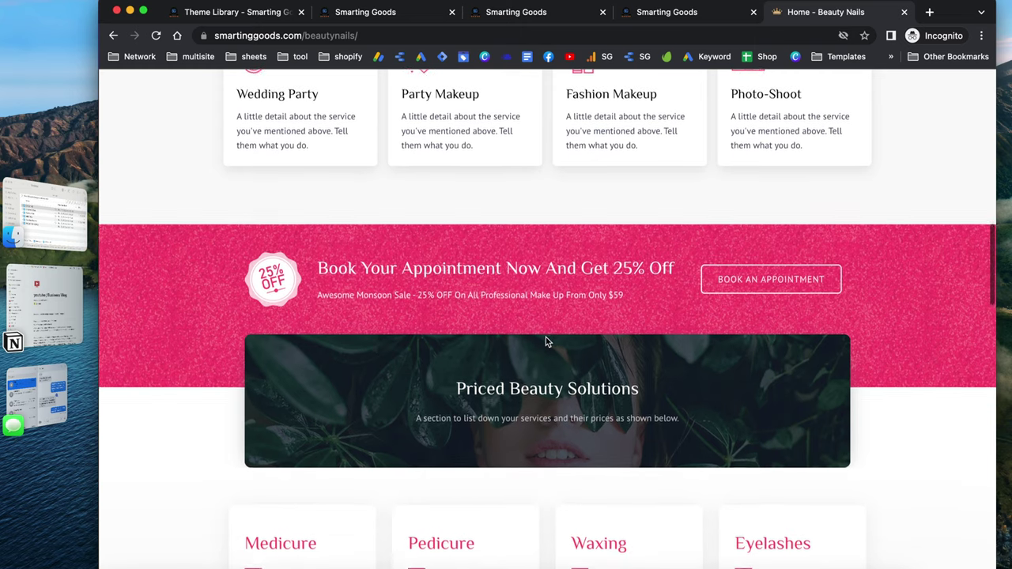
scroll(546, 337, "down", 1)
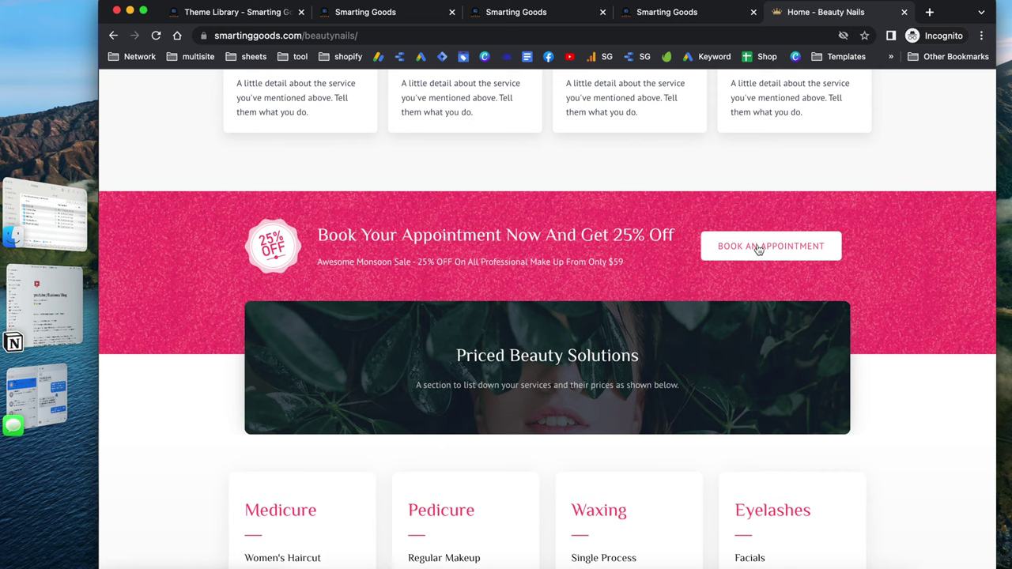
scroll(759, 250, "down", 3)
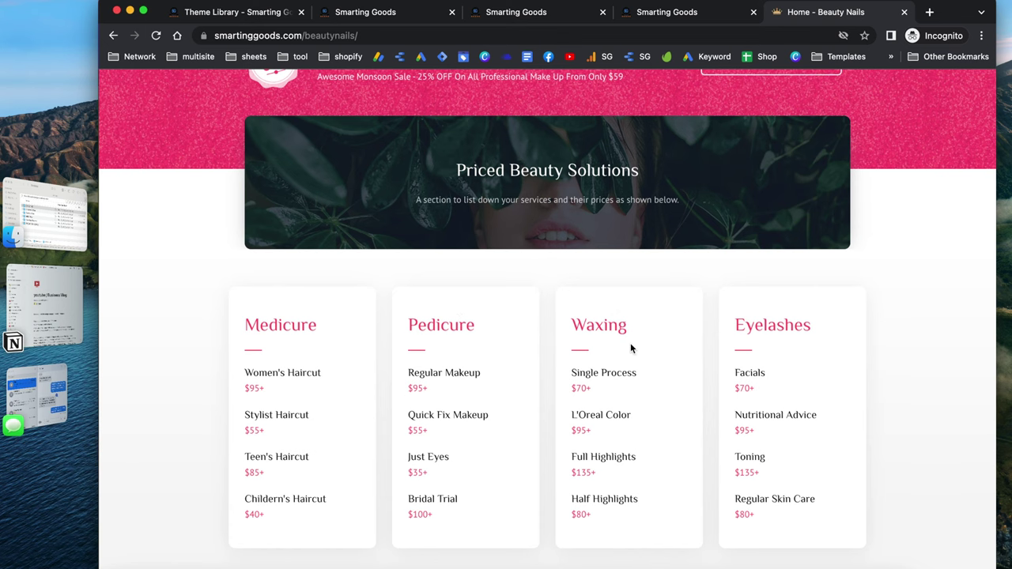
scroll(630, 343, "down", 3)
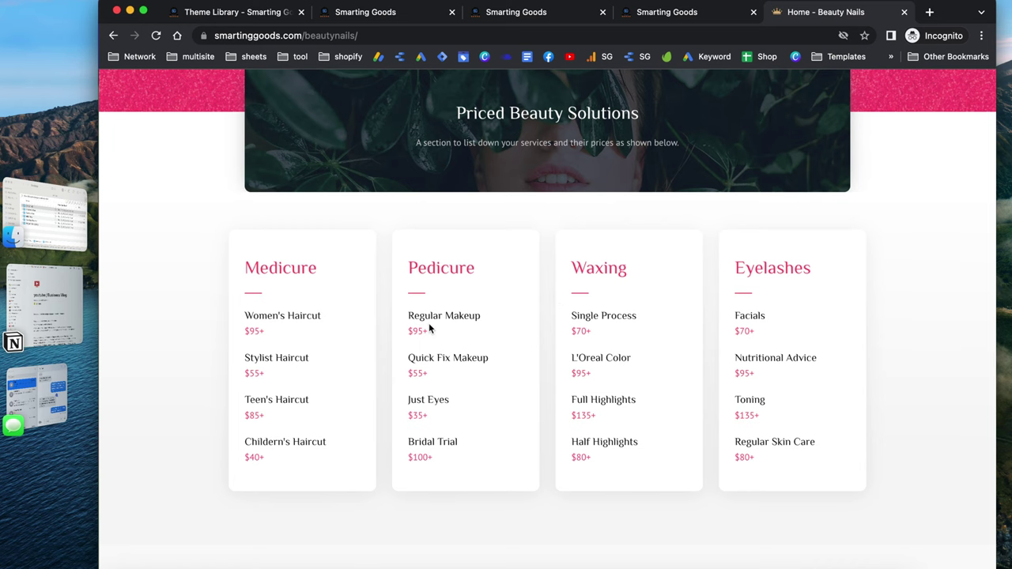
scroll(434, 340, "down", 2)
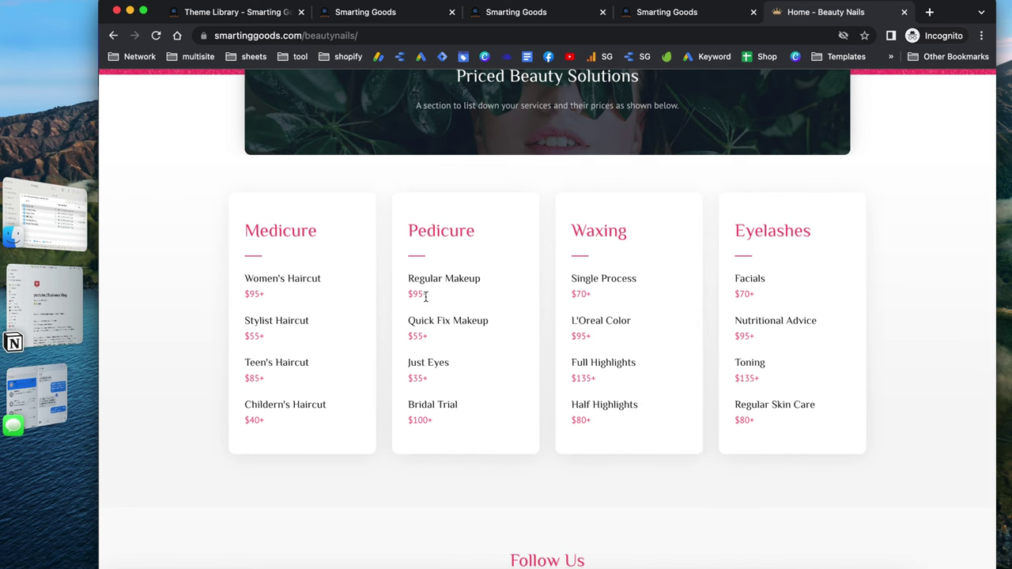
scroll(431, 295, "down", 5)
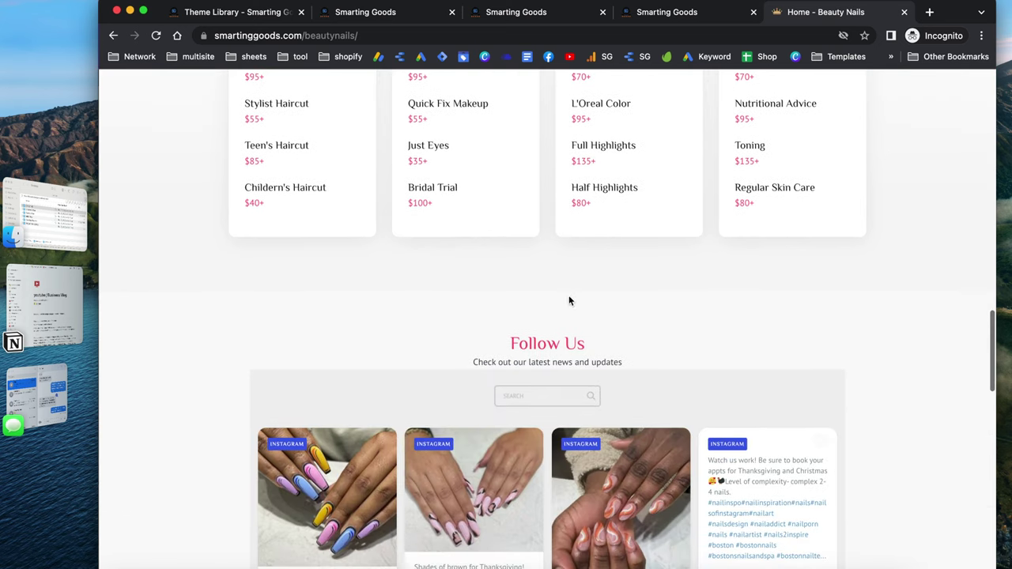
scroll(587, 327, "down", 2)
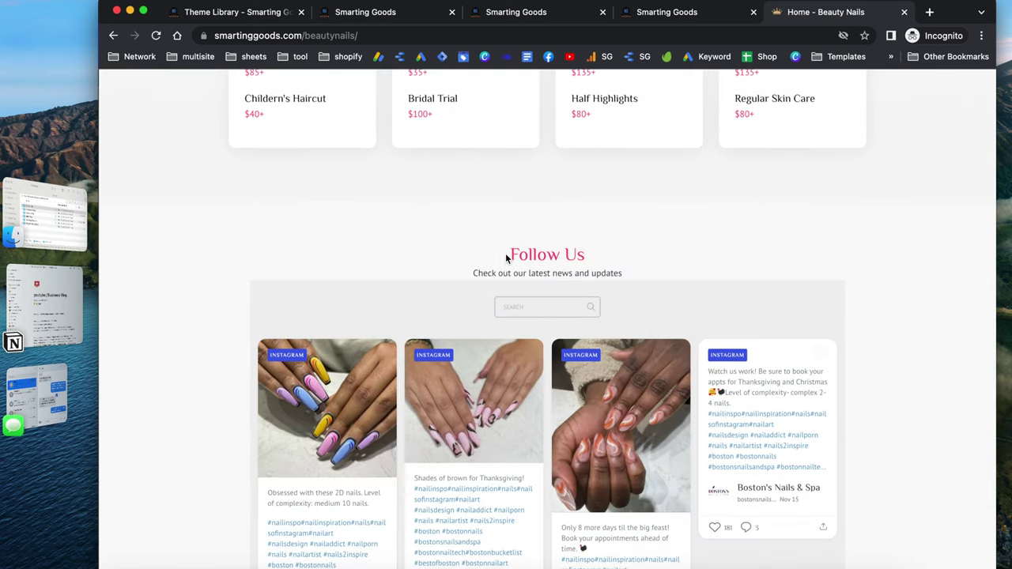
left_click_drag(505, 253, 611, 247)
scroll(648, 307, "down", 4)
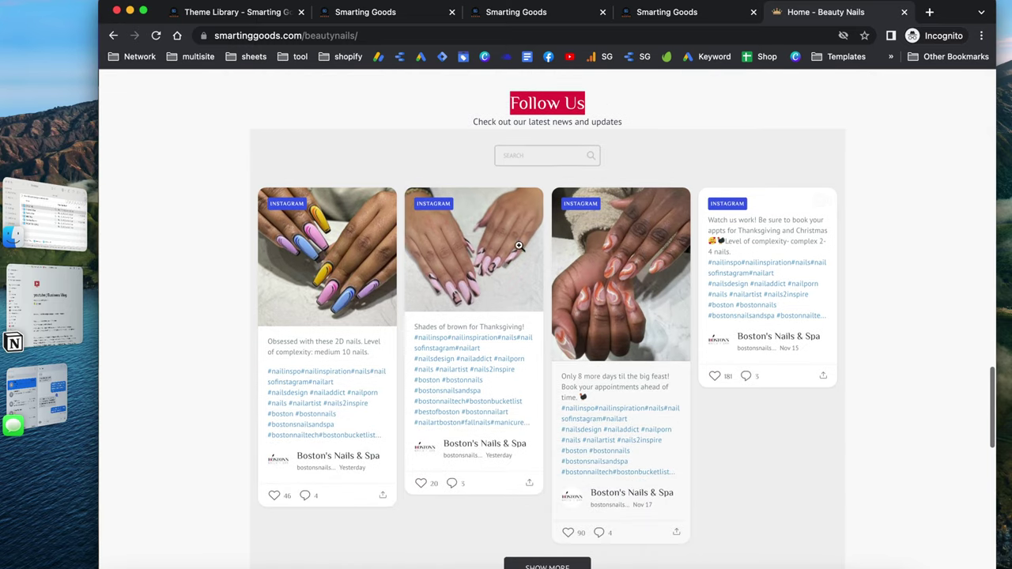
scroll(644, 301, "down", 3)
scroll(584, 302, "up", 1)
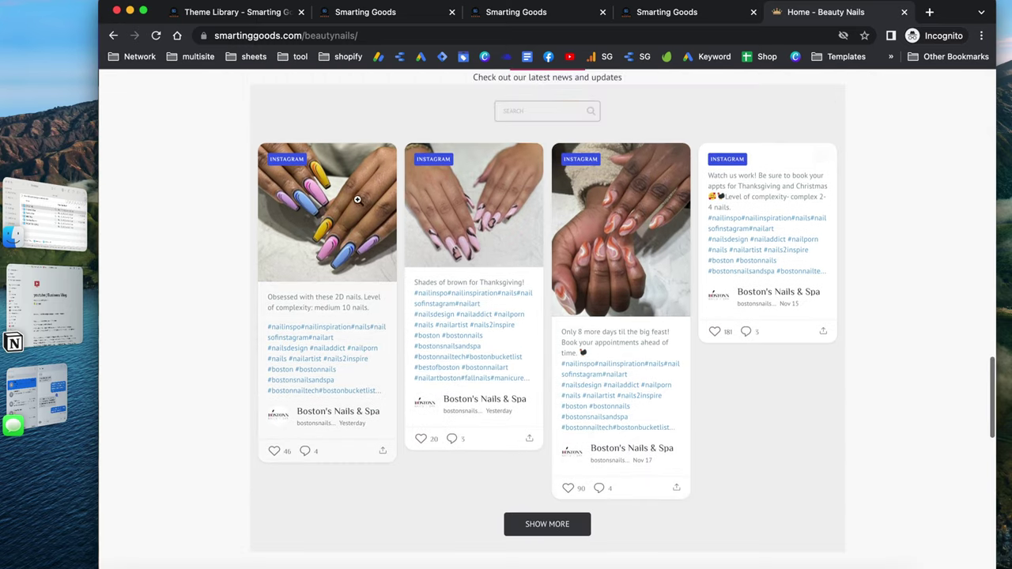
left_click(346, 238)
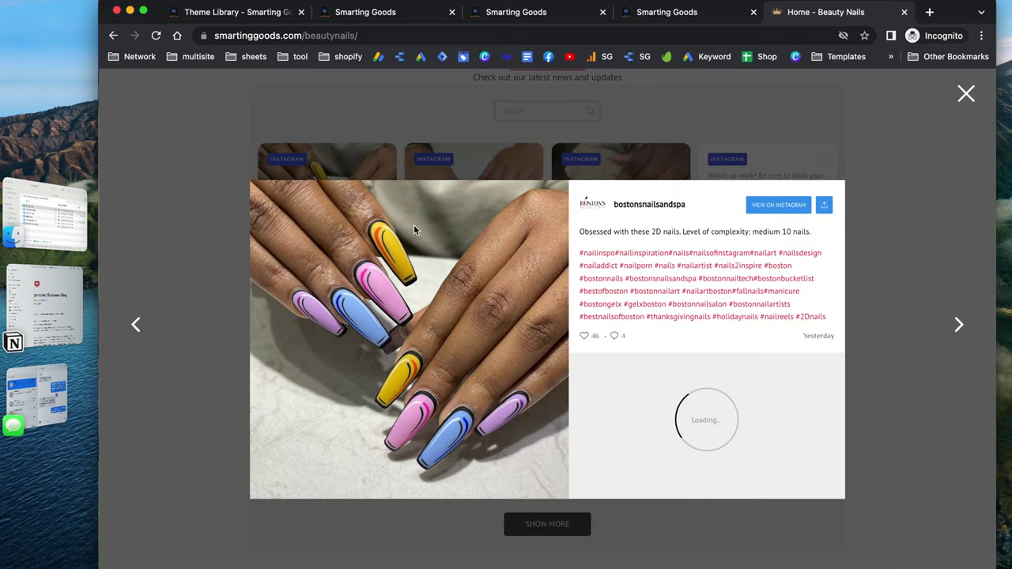
left_click(710, 113)
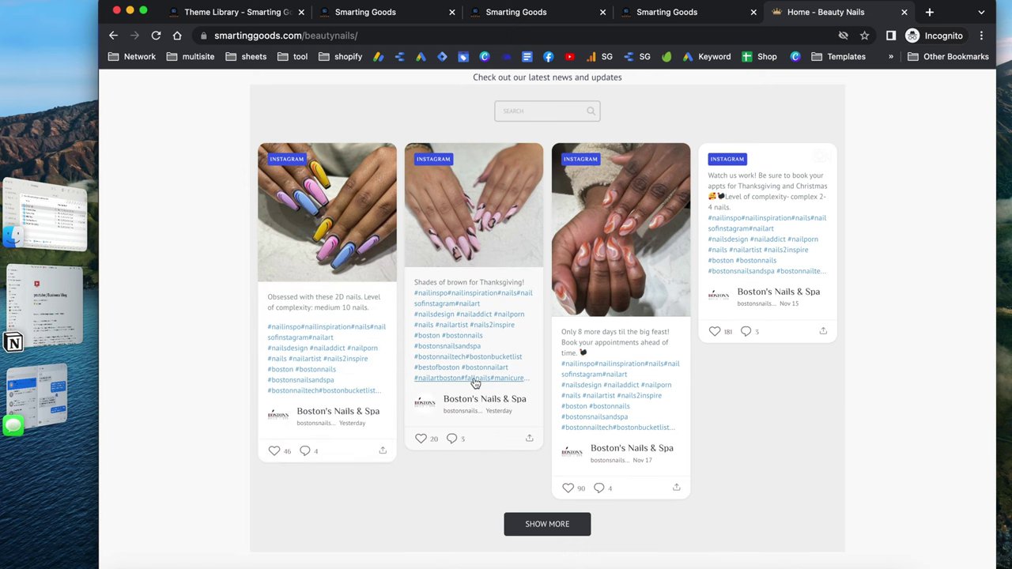
scroll(474, 382, "down", 1)
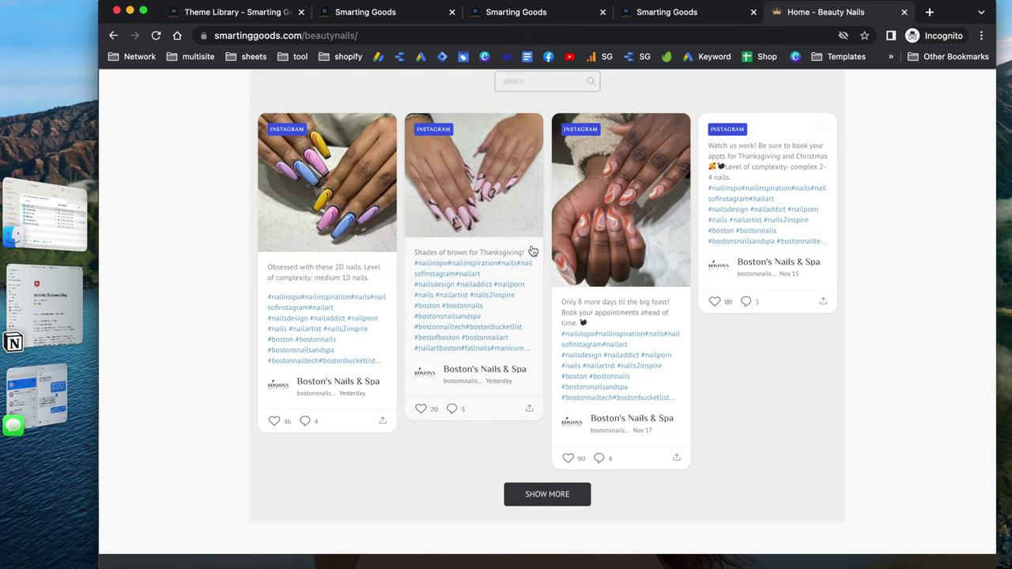
Move the Review Us carousel to the next review, then scroll on to the reviews, booking prompt and map
scroll(636, 389, "down", 5)
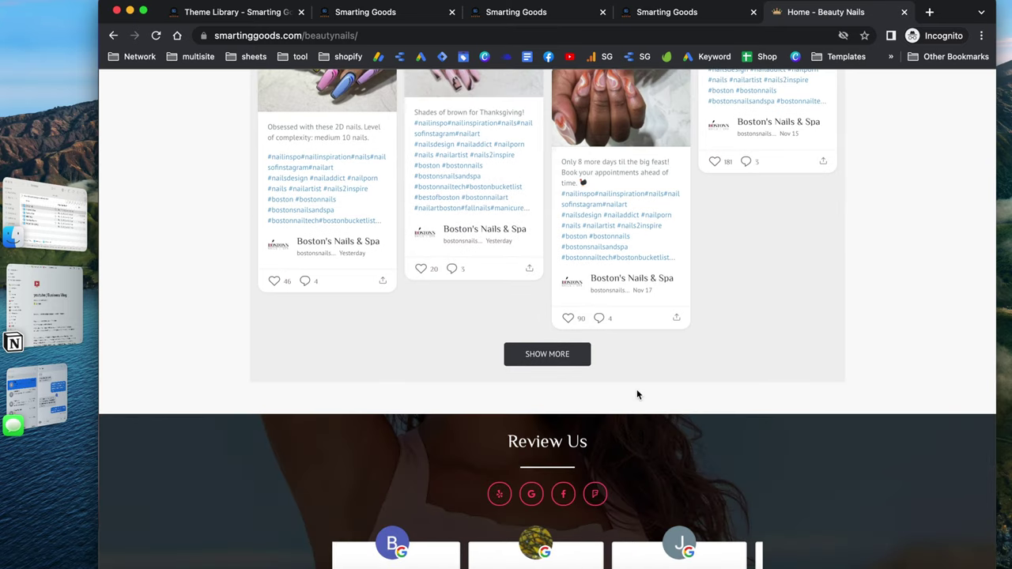
scroll(764, 322, "down", 5)
scroll(763, 316, "down", 2)
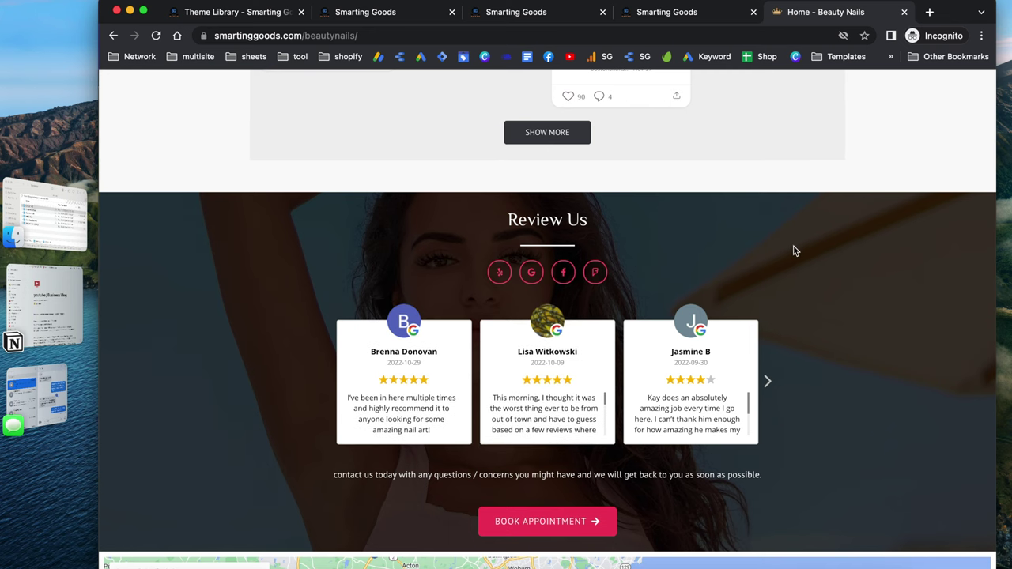
scroll(795, 250, "down", 1)
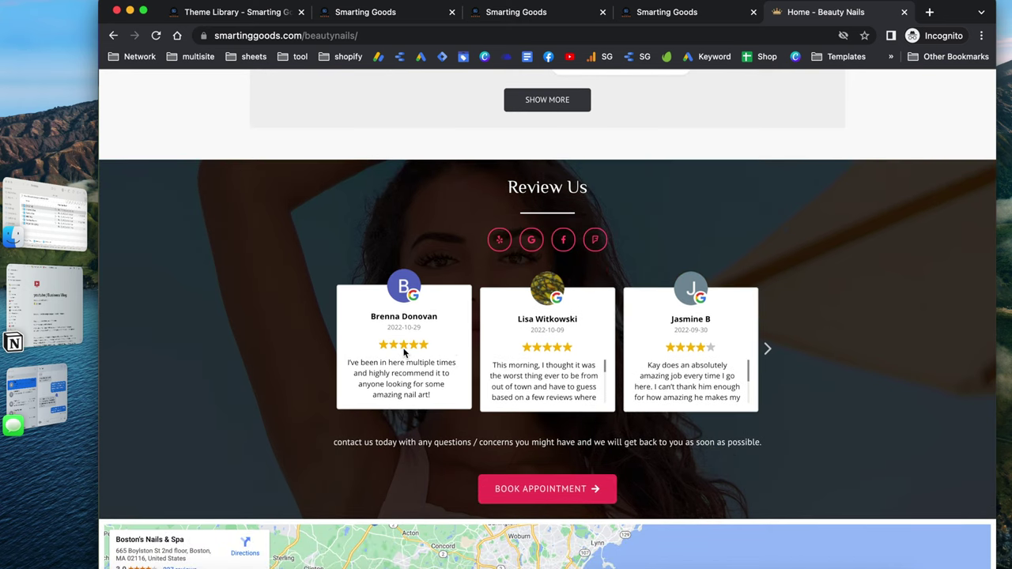
left_click(767, 349)
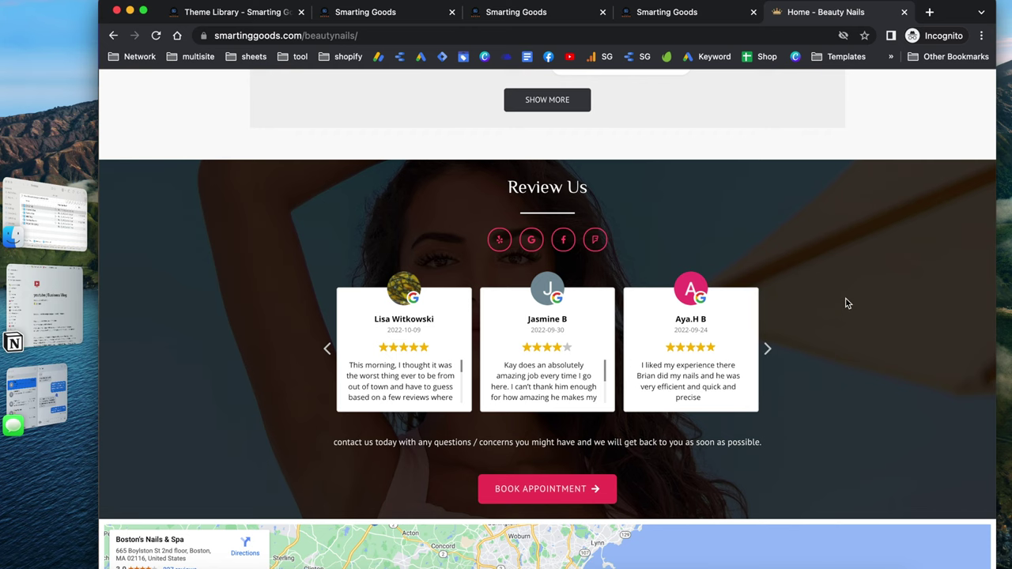
scroll(847, 303, "down", 2)
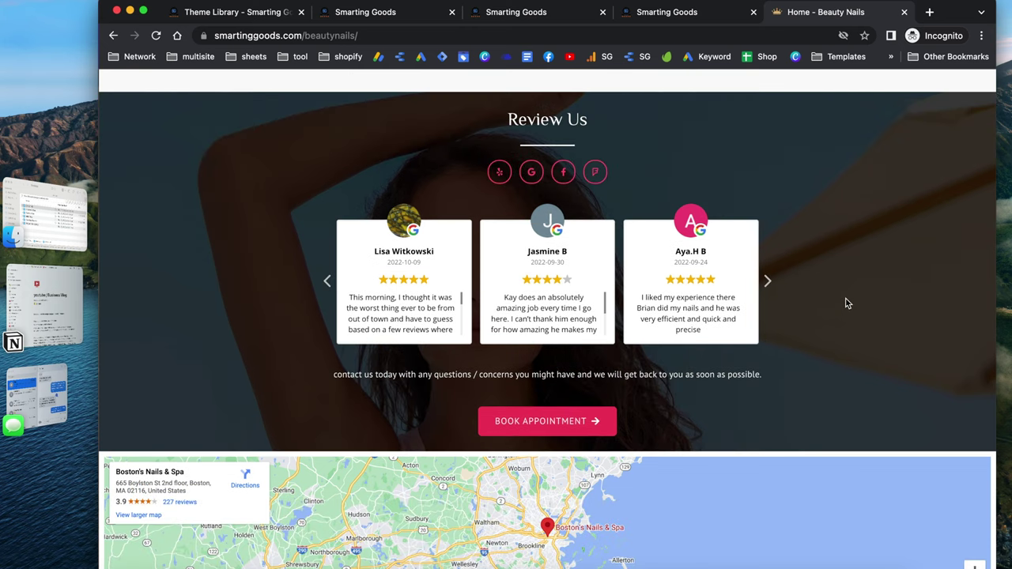
scroll(842, 300, "down", 2)
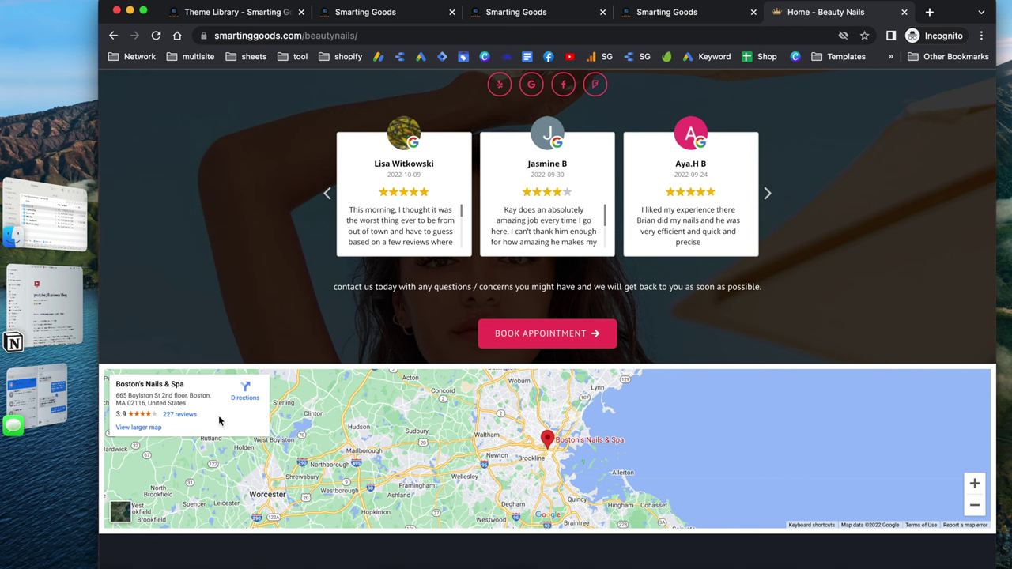
scroll(395, 322, "down", 5)
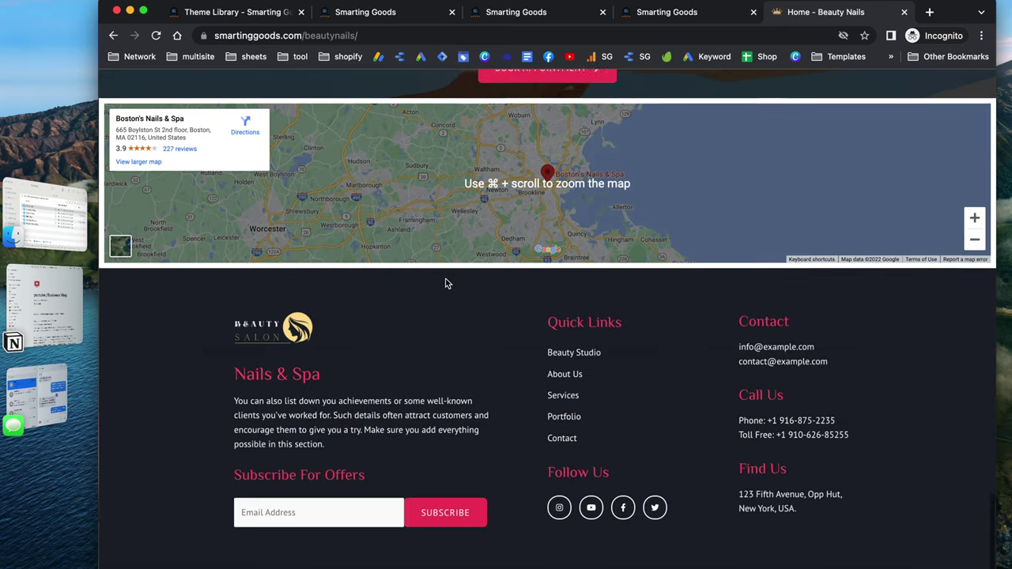
scroll(445, 286, "down", 1)
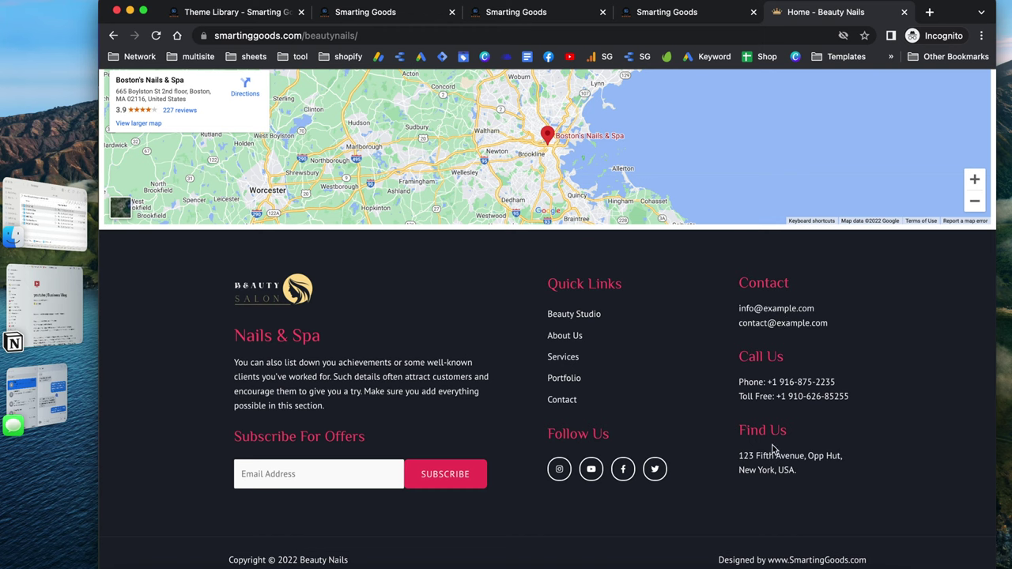
scroll(790, 500, "up", 1)
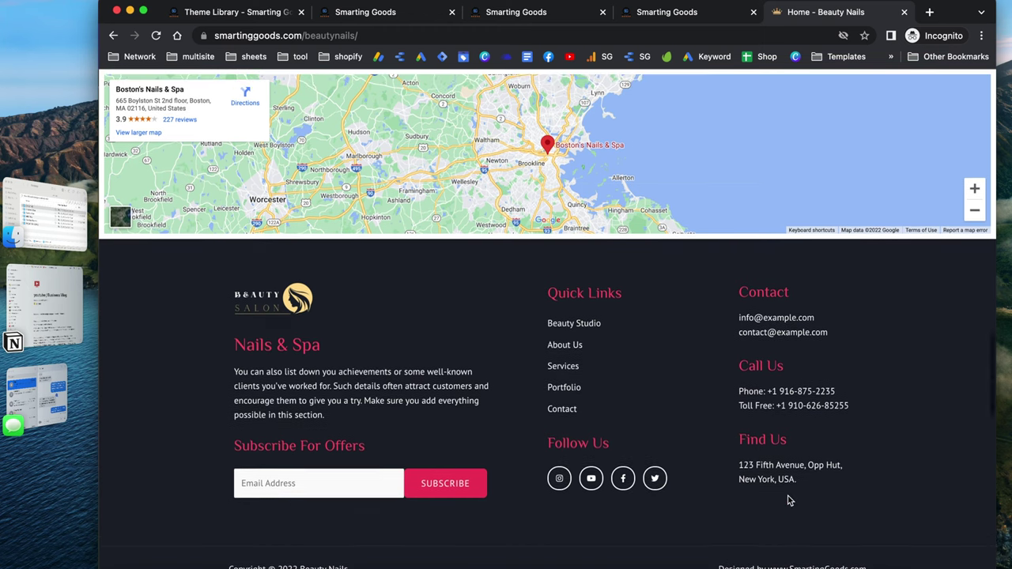
scroll(788, 499, "up", 20)
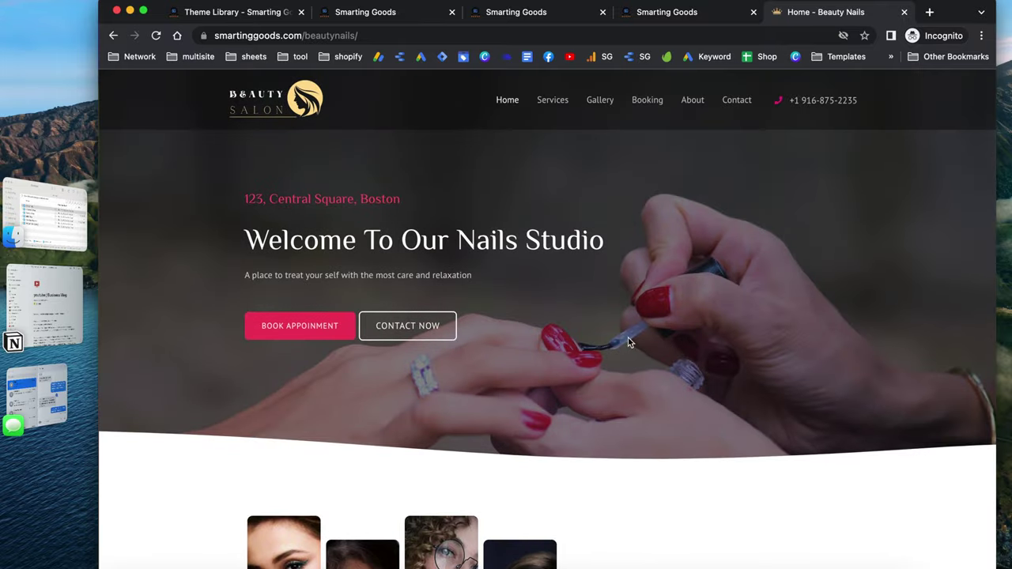
On the Booking page, reserve November 21 at 9:35am and continue to service selection
left_click(311, 329)
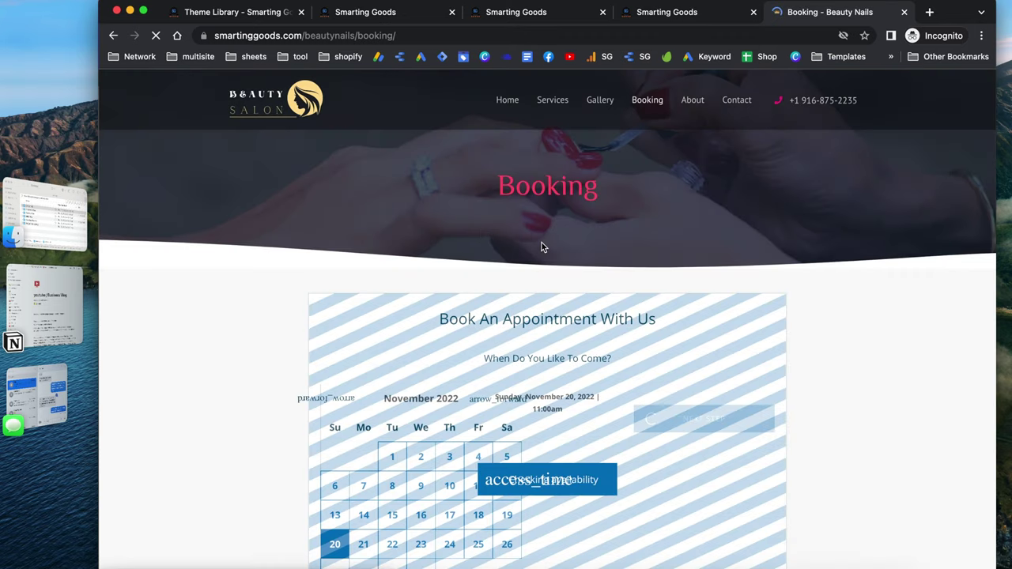
scroll(621, 220, "down", 3)
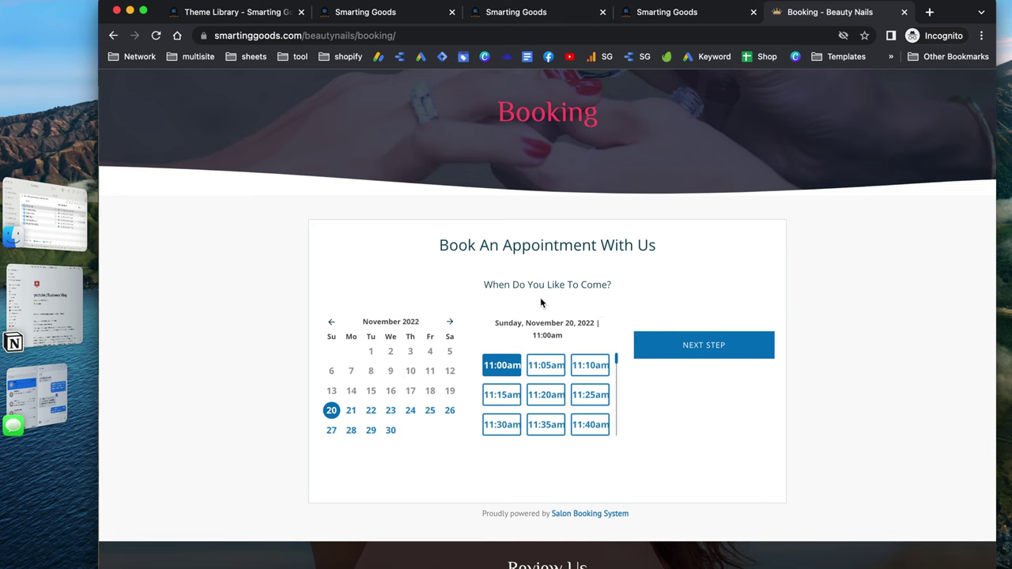
scroll(616, 302, "down", 1)
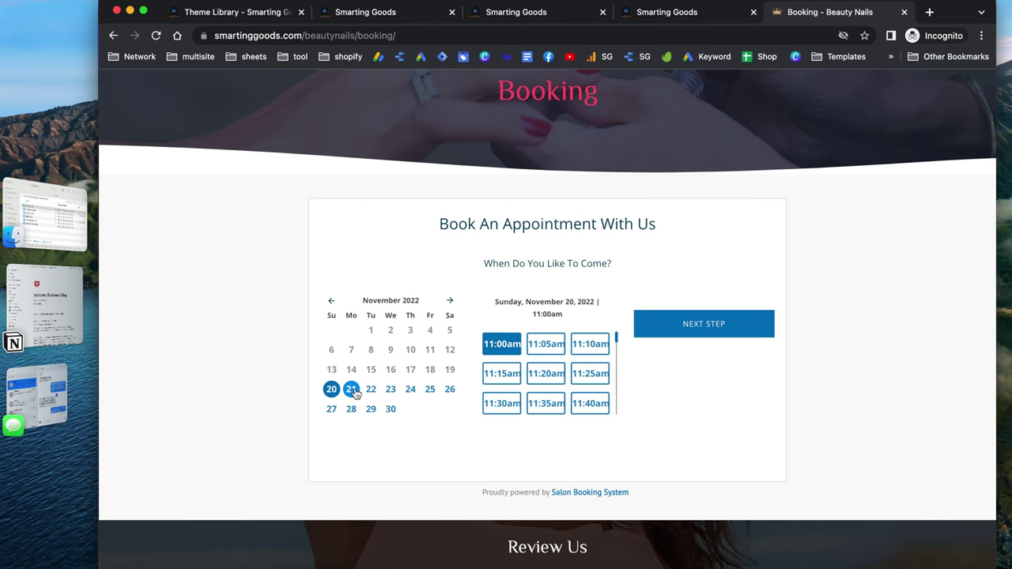
left_click(353, 388)
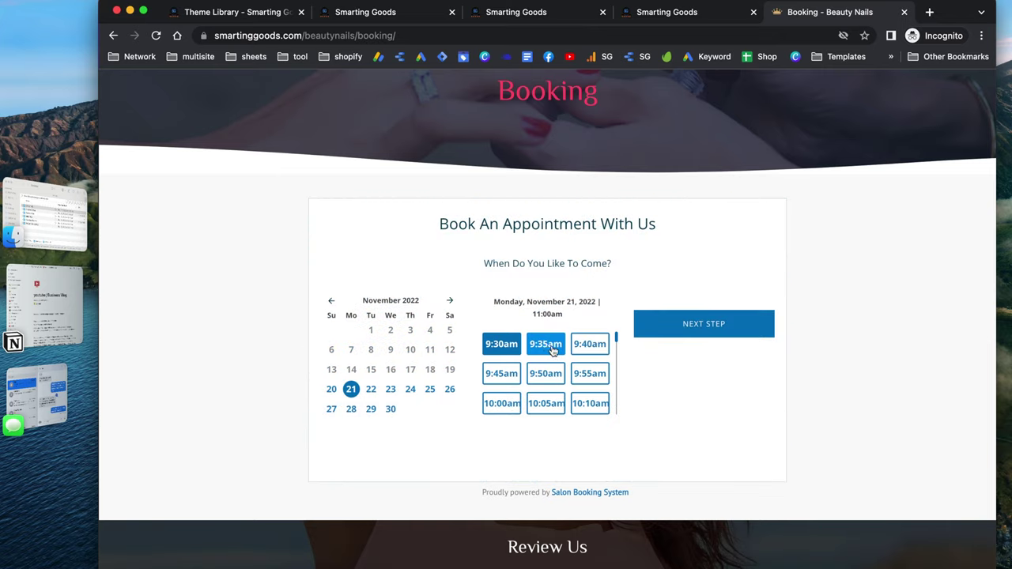
left_click(547, 347)
left_click(734, 323)
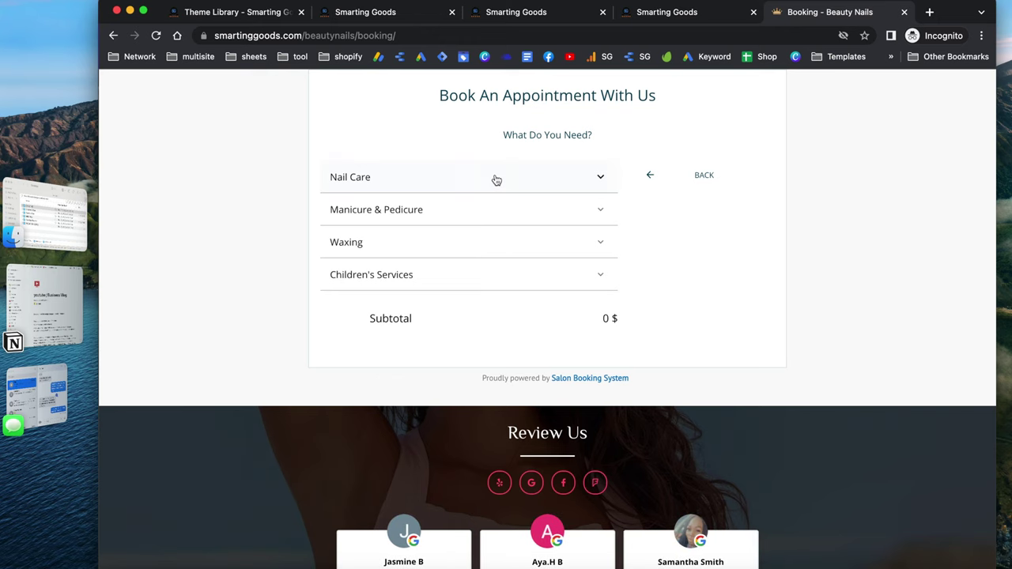
Add Pink & White Full Set and Pink & White Fill from the Nail Care list
left_click(496, 181)
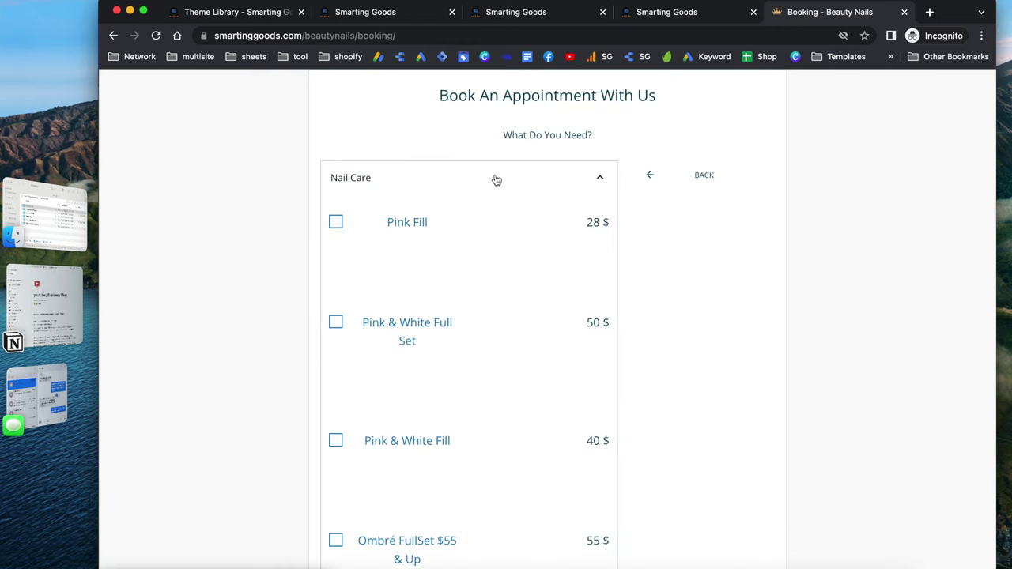
left_click(335, 322)
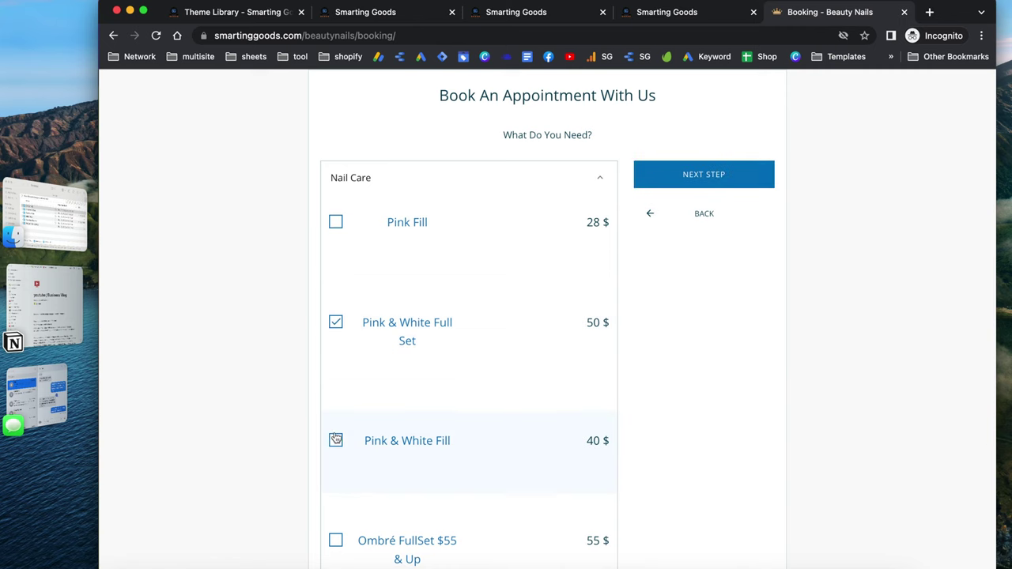
left_click(335, 440)
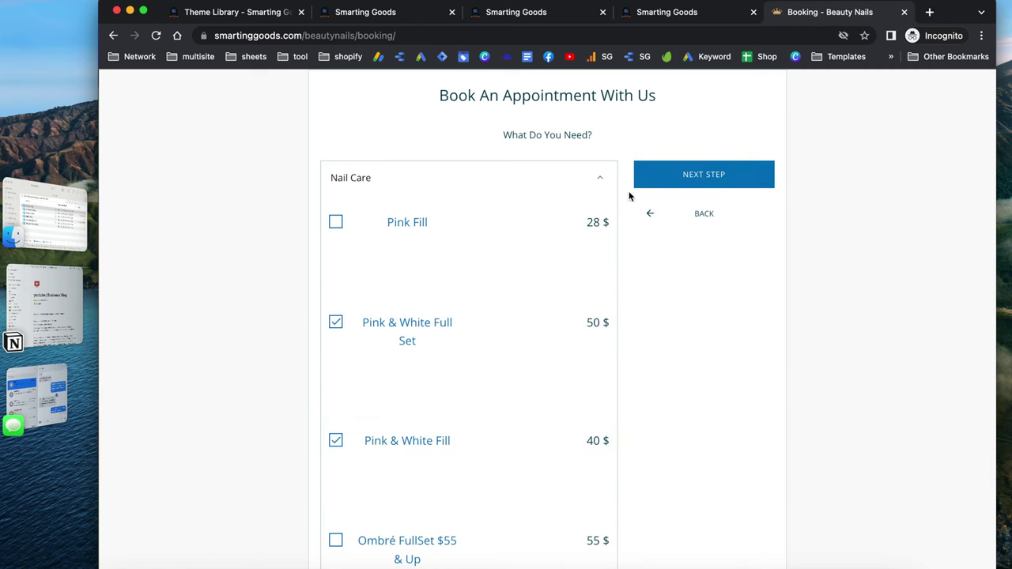
left_click(601, 178)
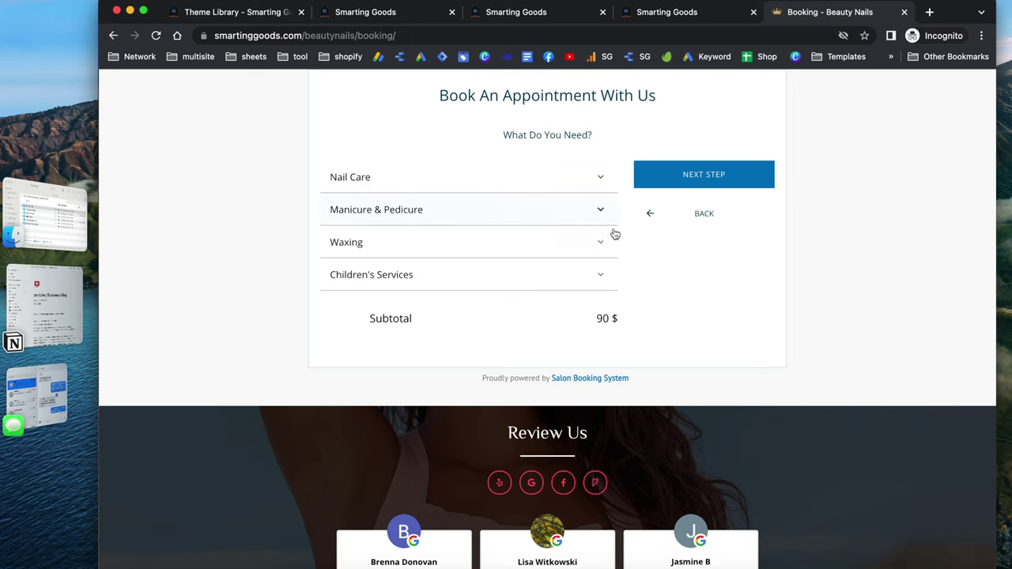
Go through the add-ons with Nail Repair ($5) included, reaching the assistant step
left_click(717, 177)
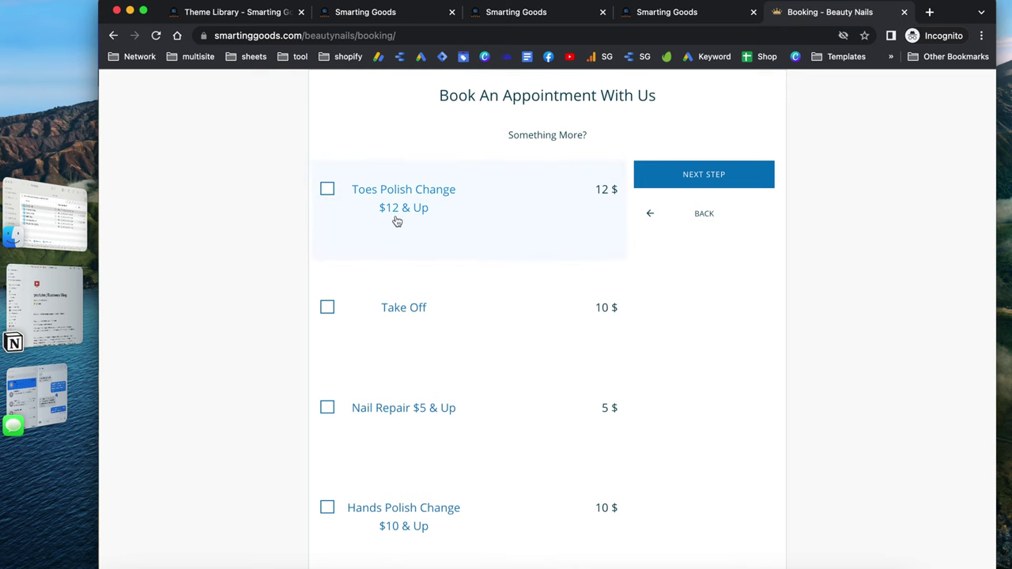
scroll(481, 319, "down", 1)
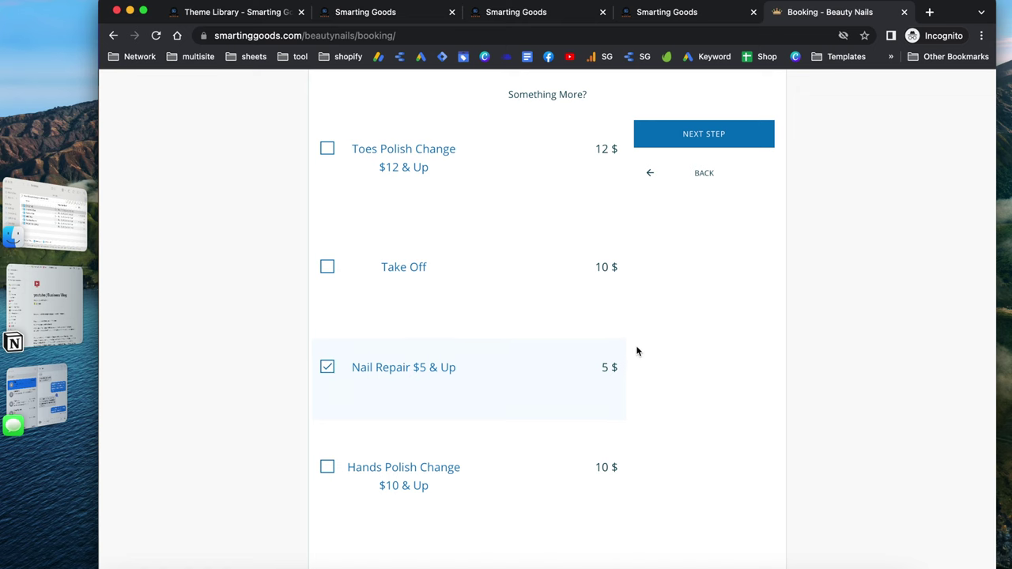
left_click(716, 132)
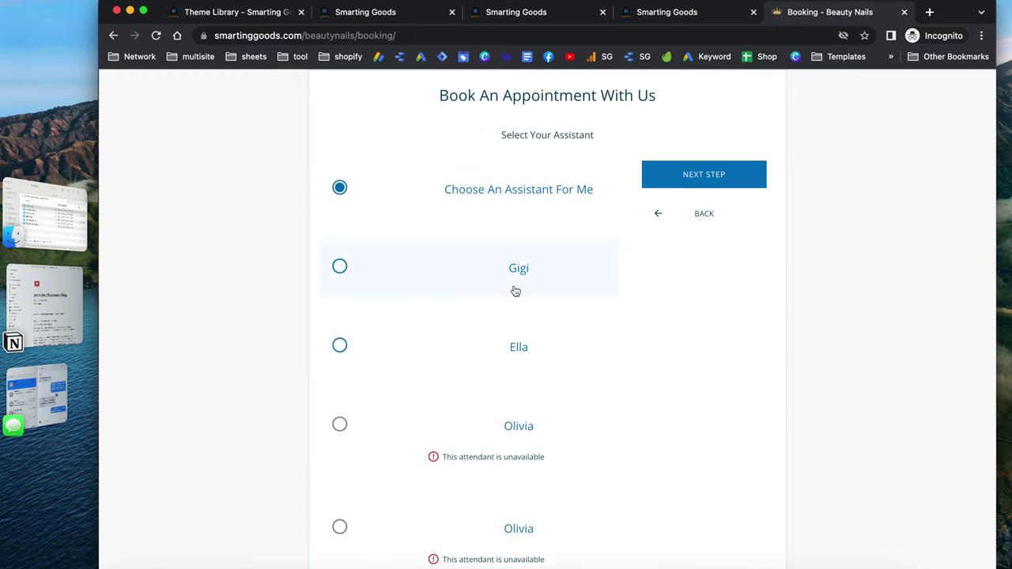
Select 'Choose An Assistant For Me' and proceed to the log-in or guest details step
scroll(515, 290, "down", 2)
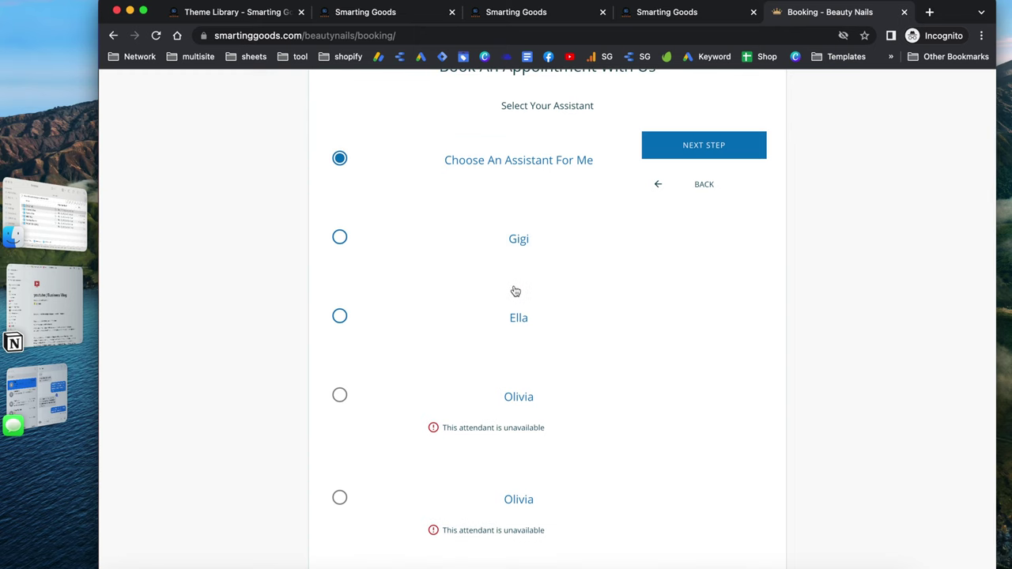
scroll(514, 291, "down", 3)
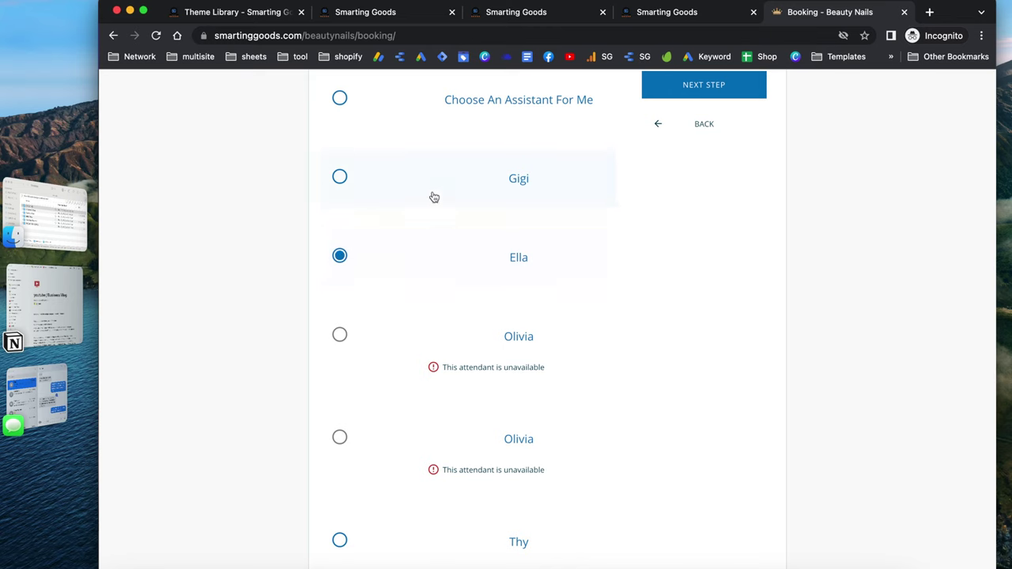
left_click(340, 99)
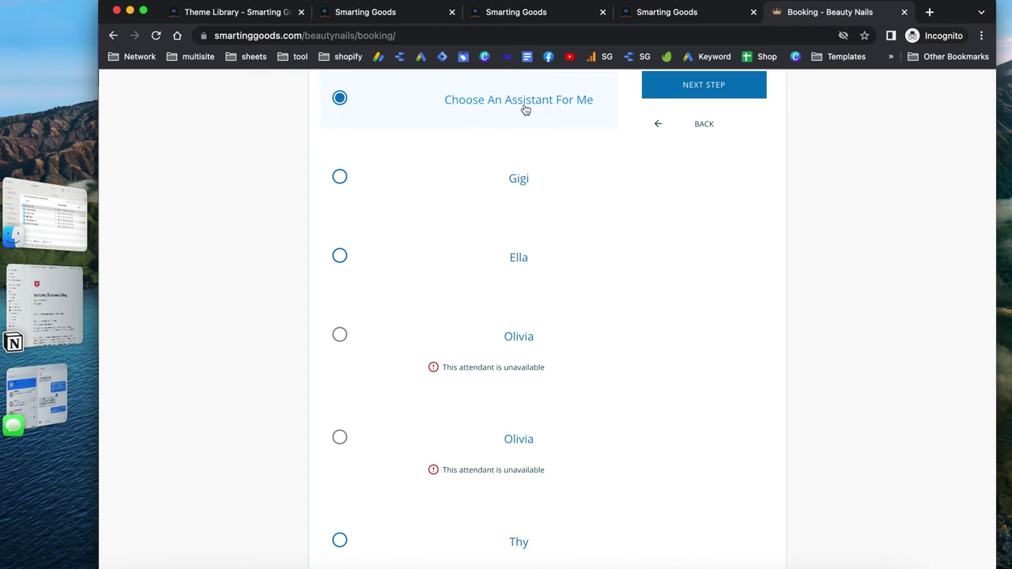
scroll(522, 107, "up", 2)
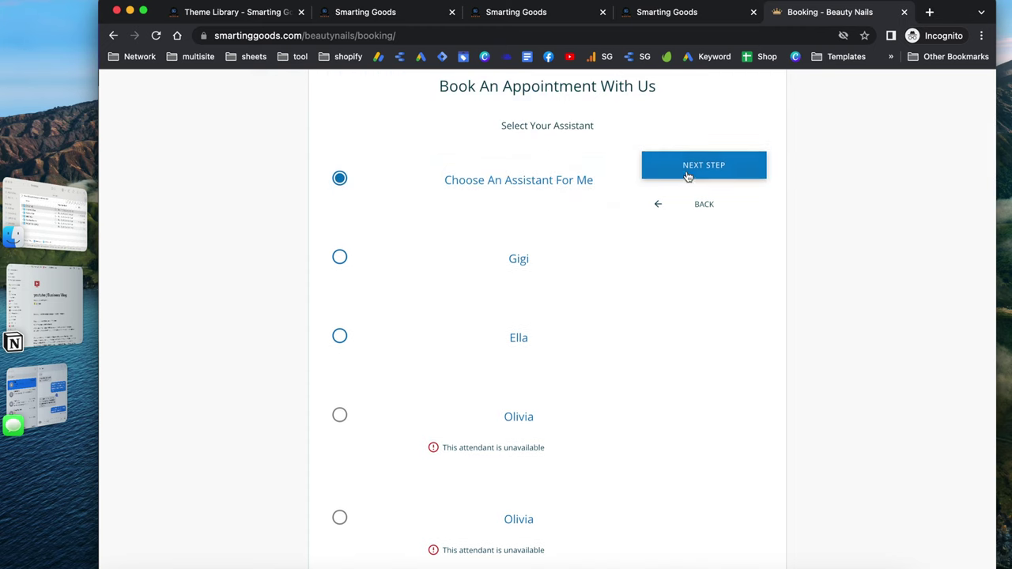
left_click(702, 173)
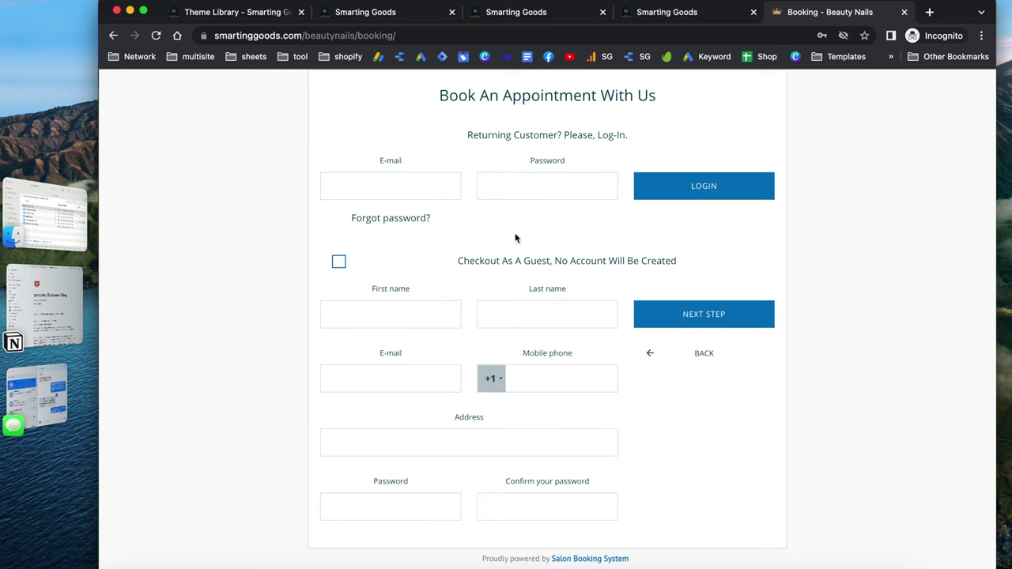
Check out as a guest, autofill the customer's contact details, and reach the $95 booking summary
scroll(573, 255, "down", 1)
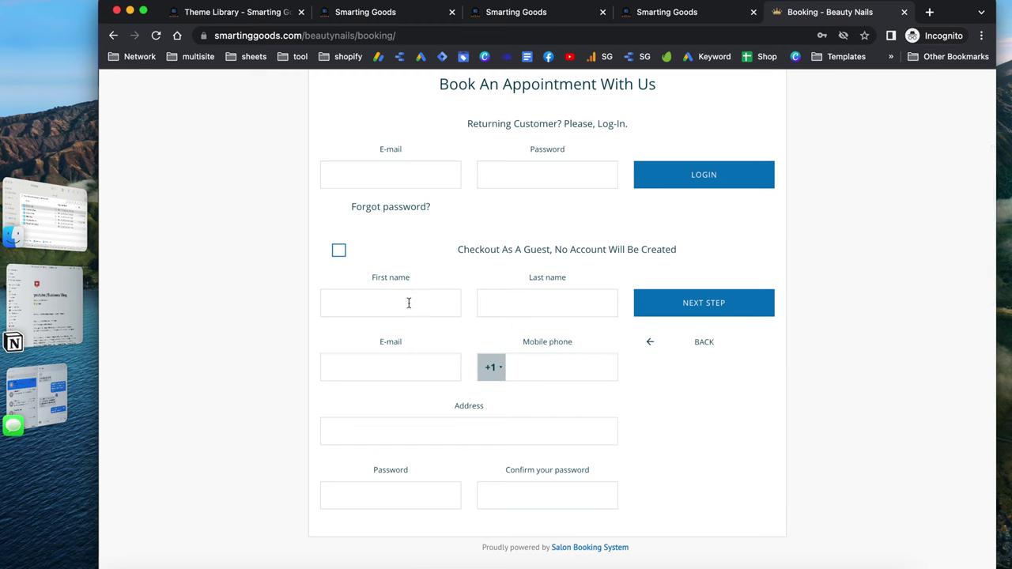
left_click(409, 303)
key("Escape")
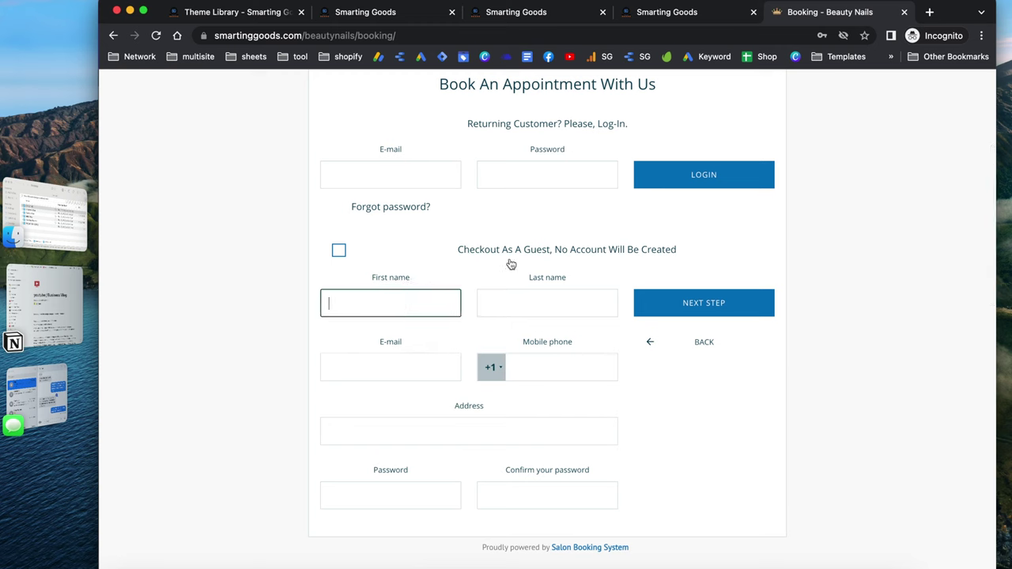
left_click(339, 251)
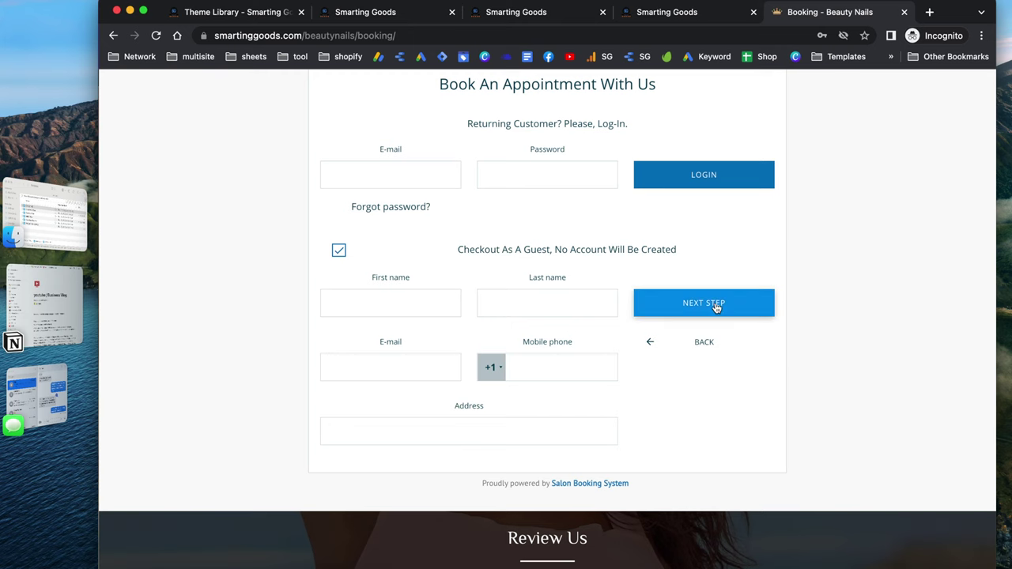
left_click(431, 298)
left_click(409, 340)
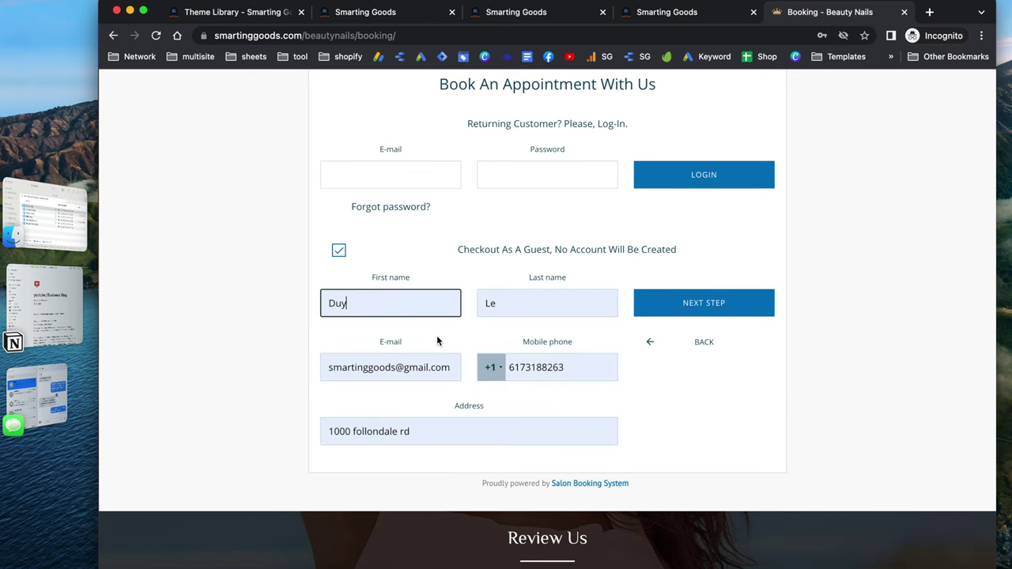
left_click(732, 301)
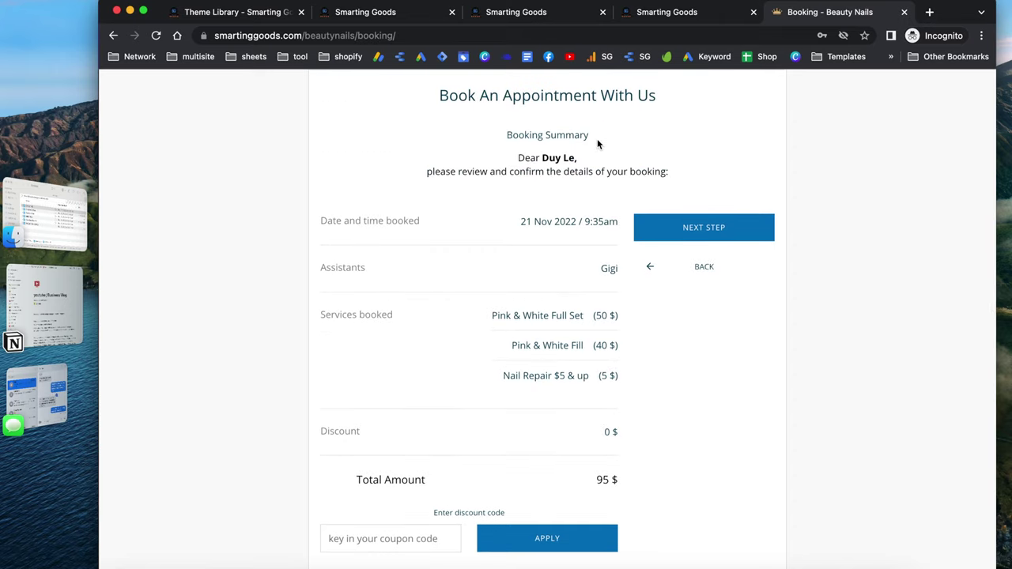
Highlight the three booked services with their prices and apply a discount code
scroll(597, 143, "down", 1)
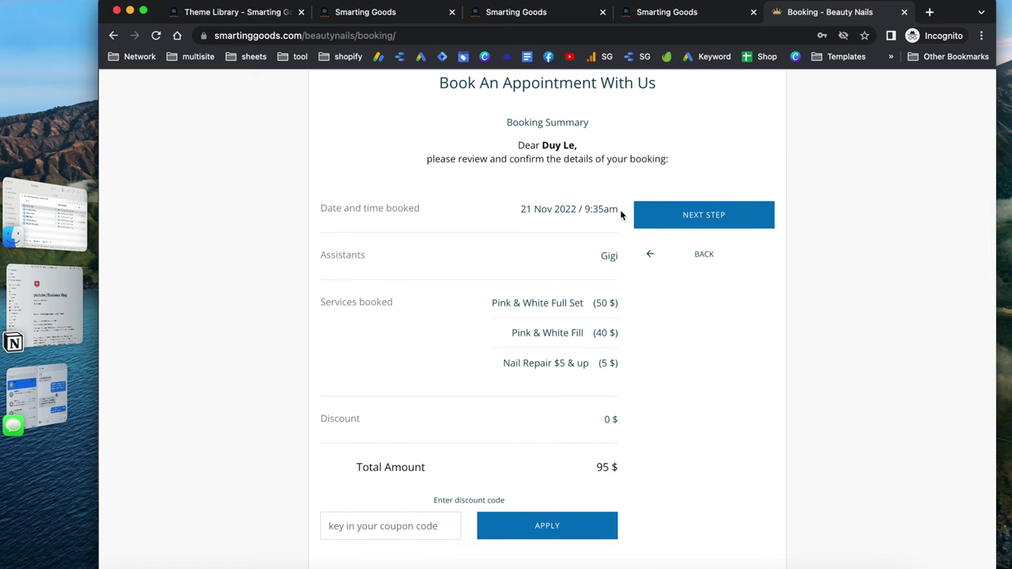
scroll(620, 209, "down", 2)
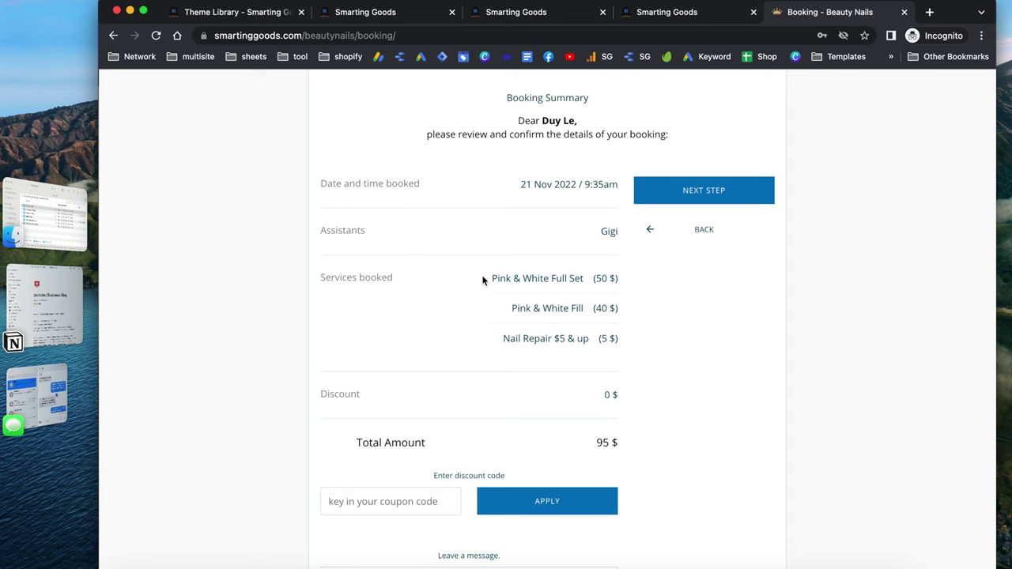
left_click_drag(483, 280, 604, 360)
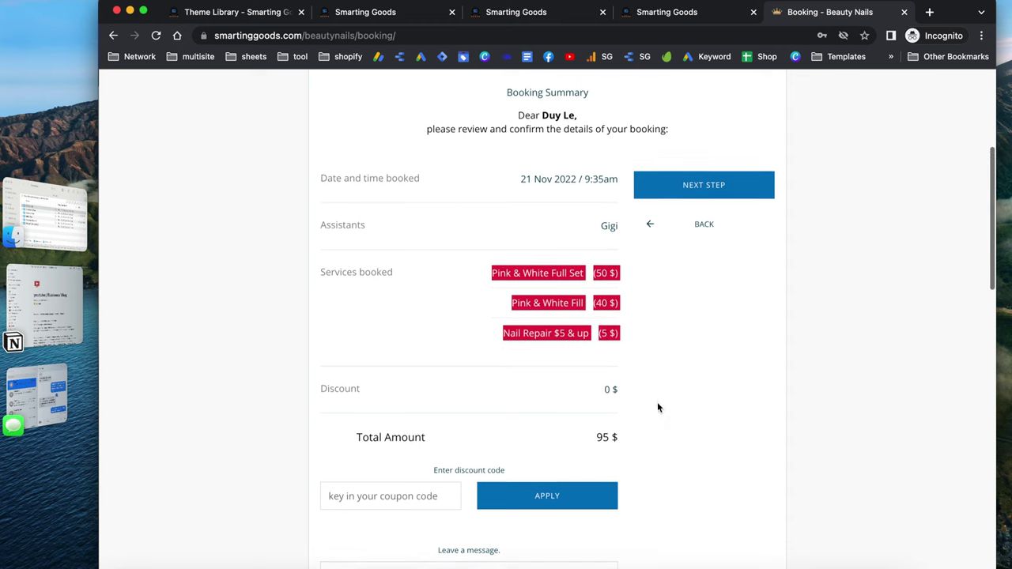
scroll(657, 402, "down", 3)
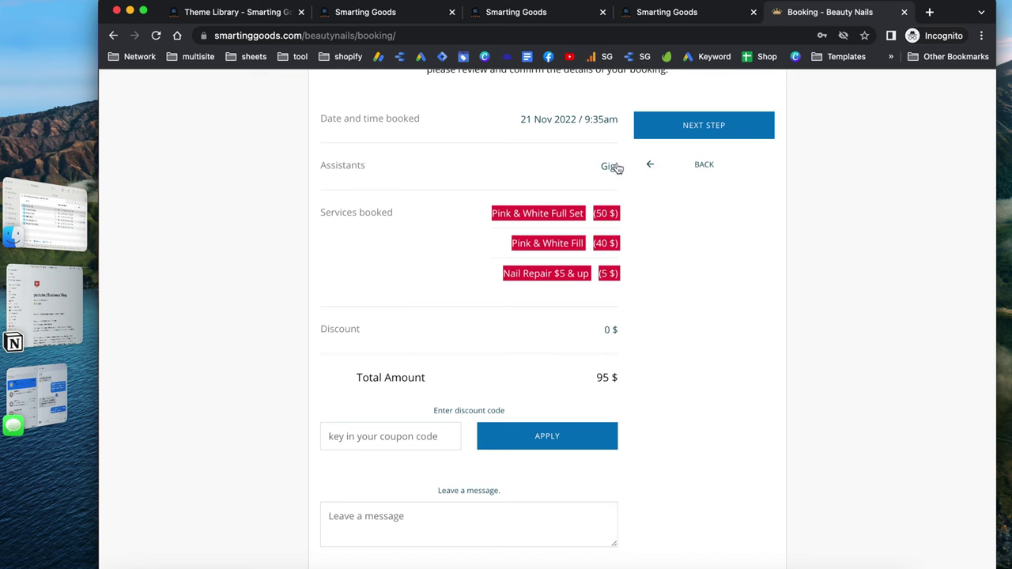
scroll(604, 350, "down", 2)
left_click(604, 349)
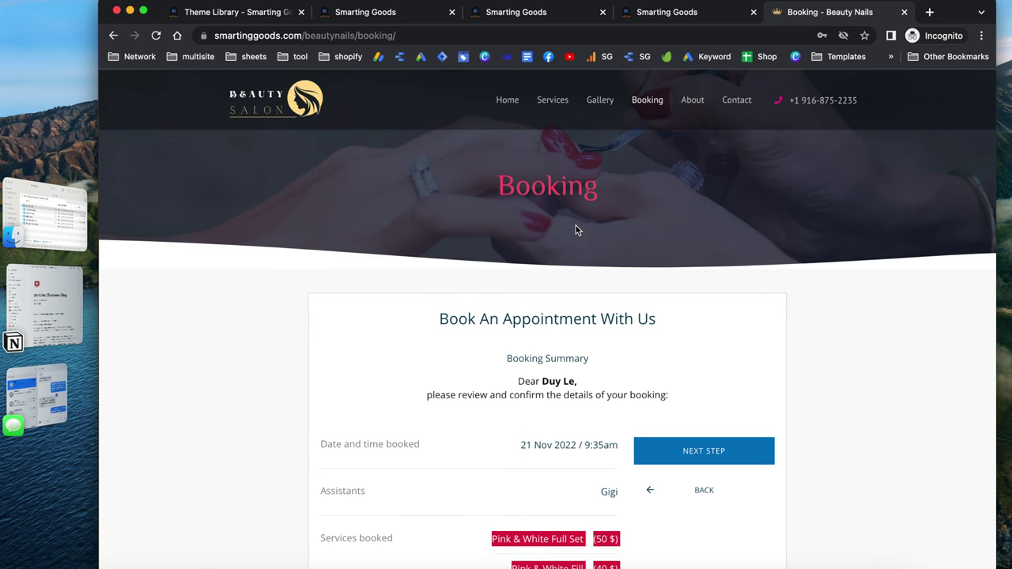
Scroll through the remainder of the booking summary page
scroll(575, 229, "down", 1)
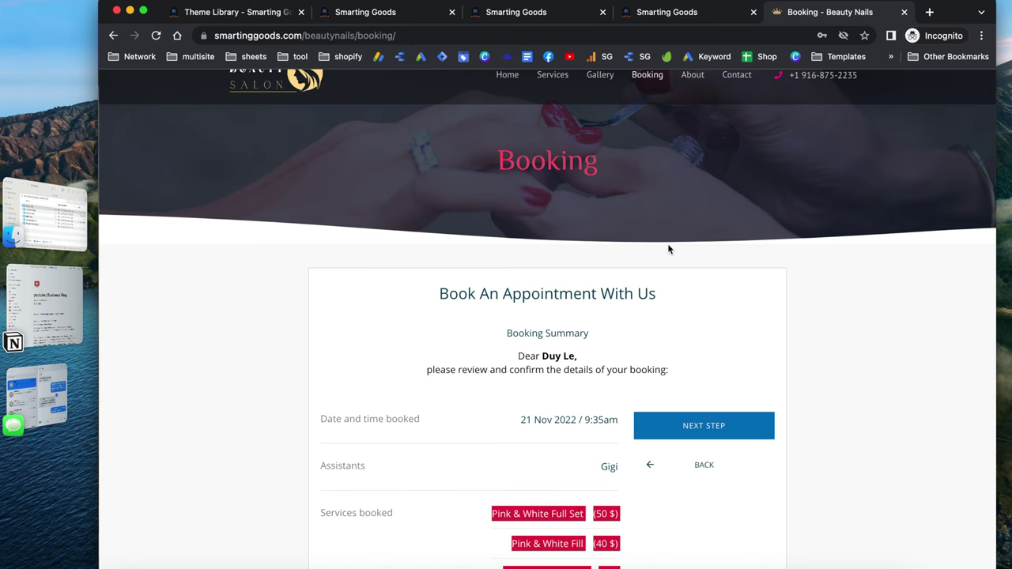
scroll(561, 371, "down", 2)
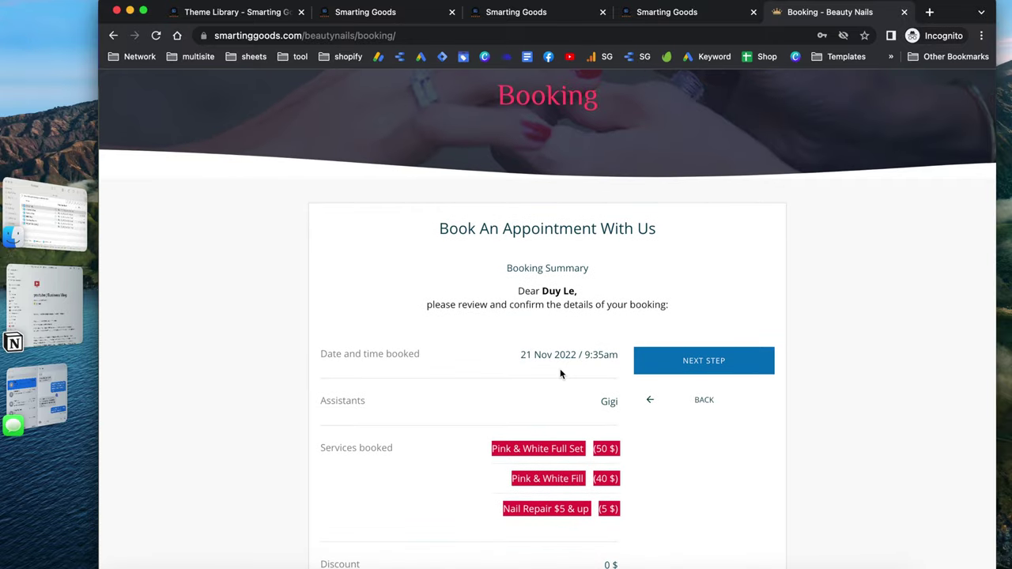
scroll(618, 431, "down", 2)
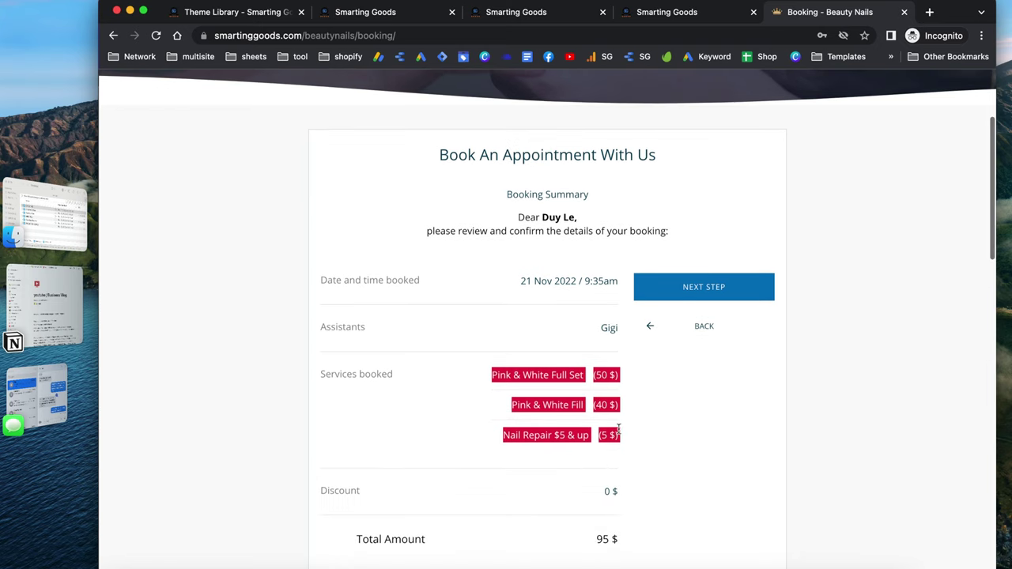
scroll(609, 536, "down", 2)
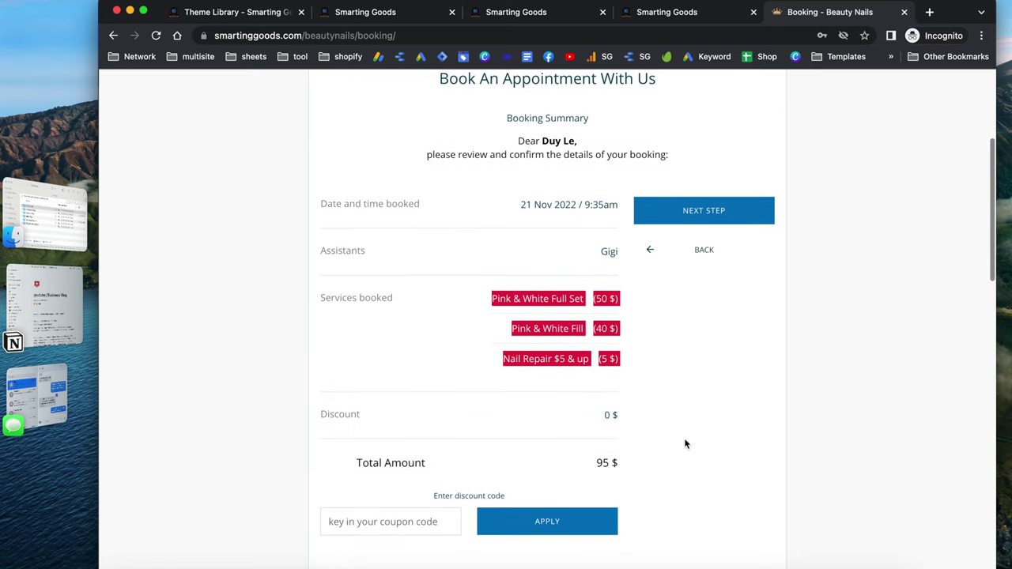
scroll(679, 395, "up", 6)
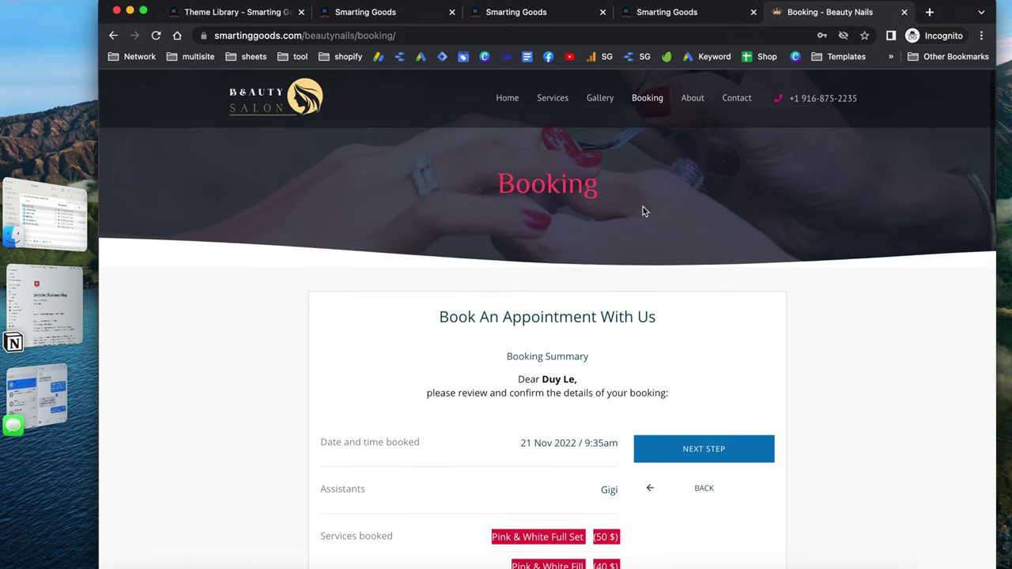
scroll(578, 282, "down", 8)
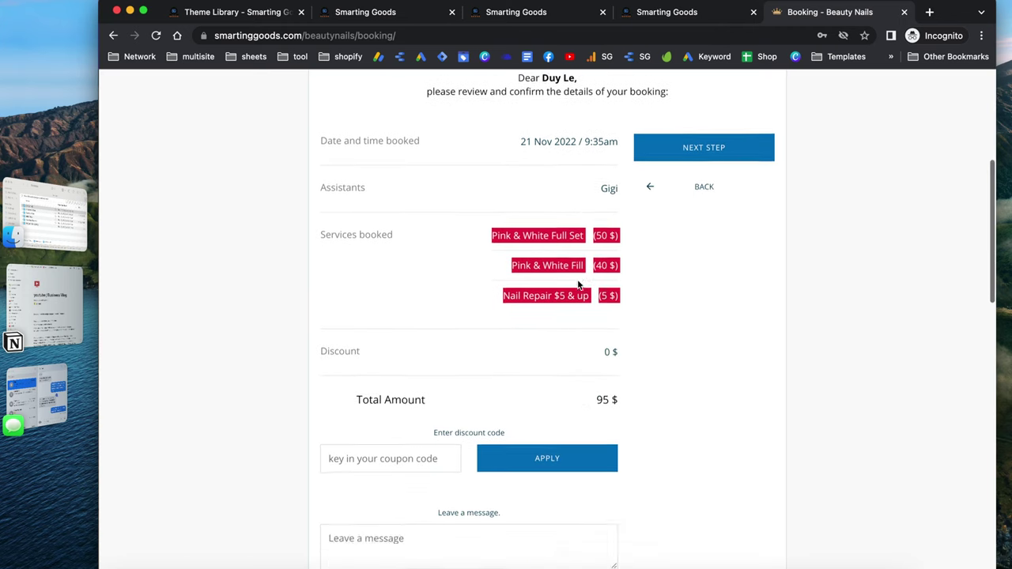
scroll(578, 282, "down", 3)
scroll(578, 281, "up", 10)
Return to the template library and bring up the Beauty Nails template preview again
left_click(250, 11)
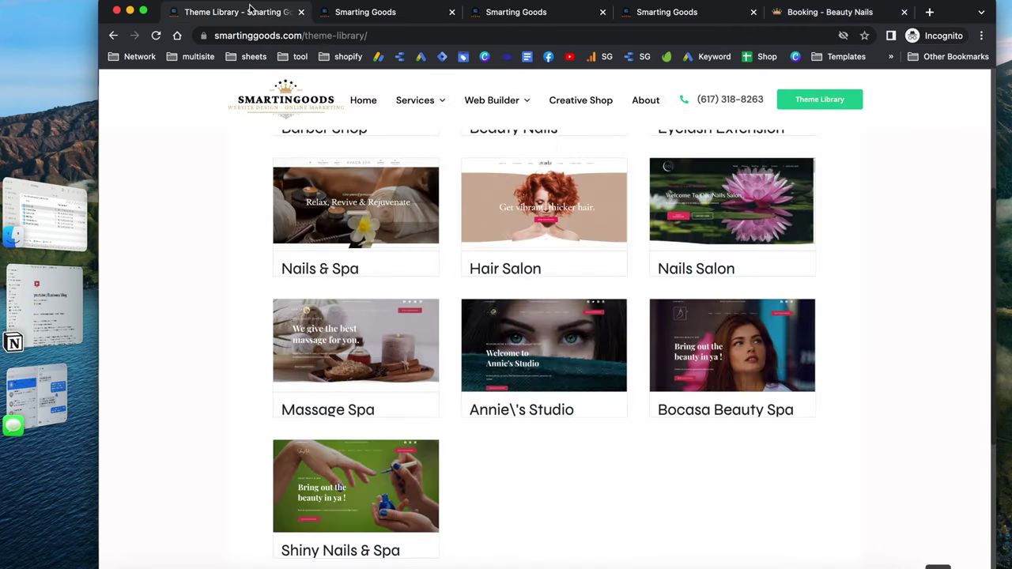
scroll(195, 298, "up", 6)
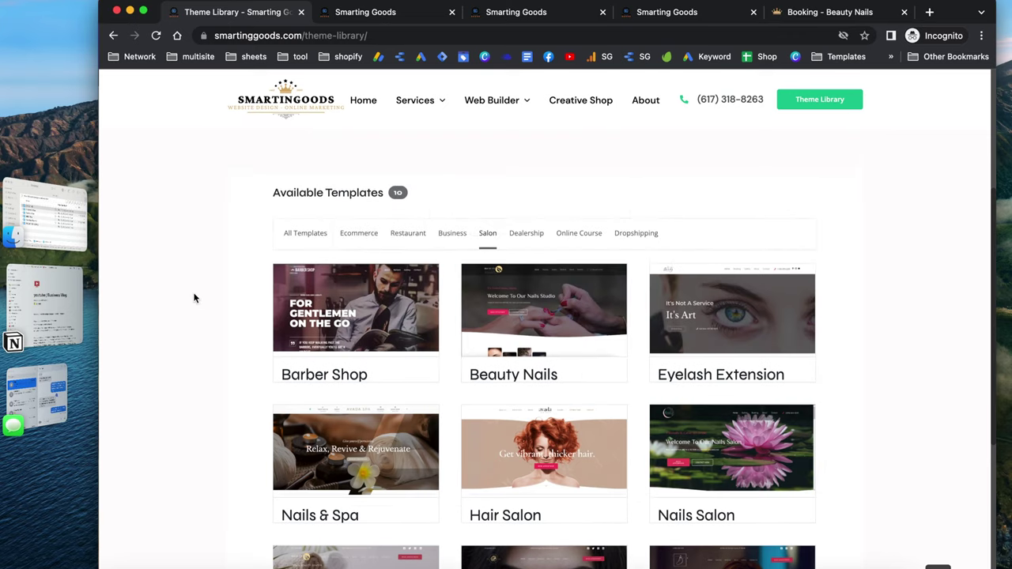
mouse_move(541, 309)
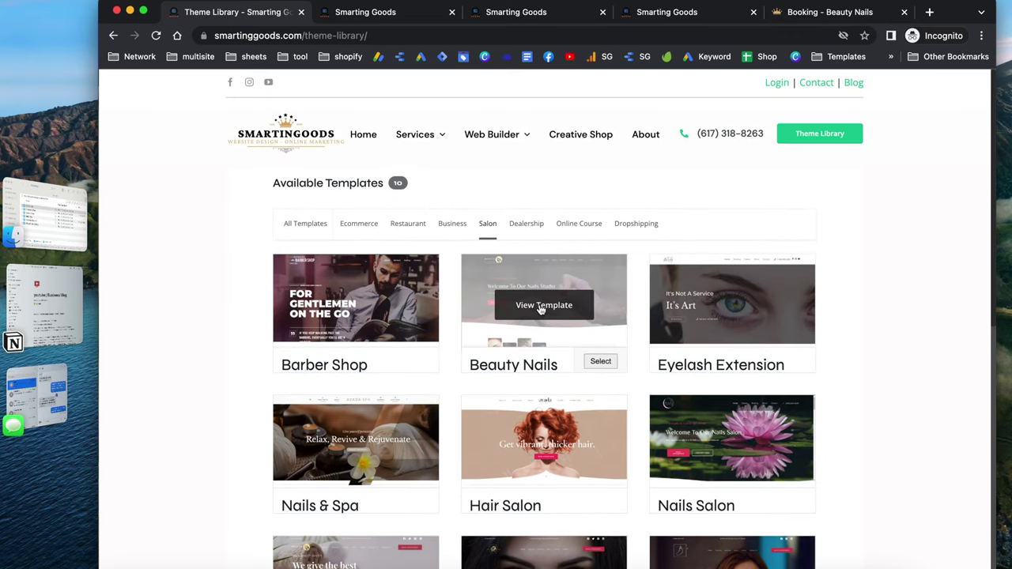
left_click(378, 13)
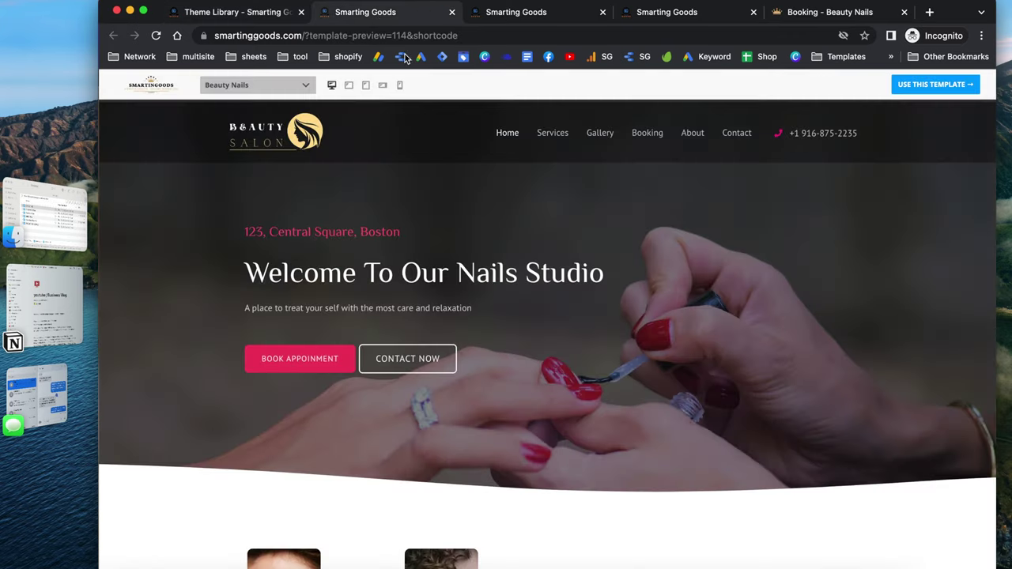
scroll(436, 294, "down", 2)
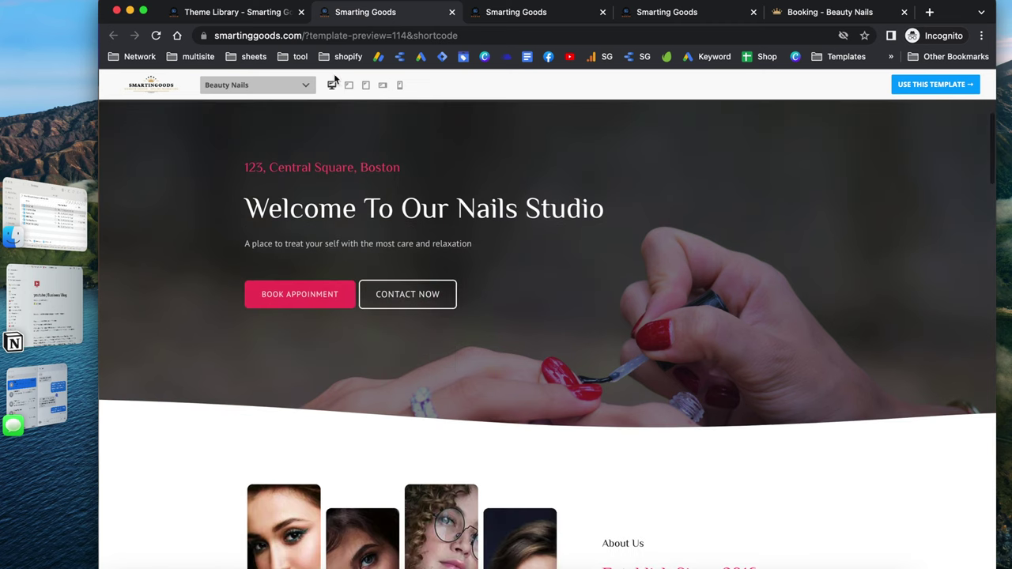
View the preview at laptop, tablet, phone and landscape phone widths
left_click(349, 85)
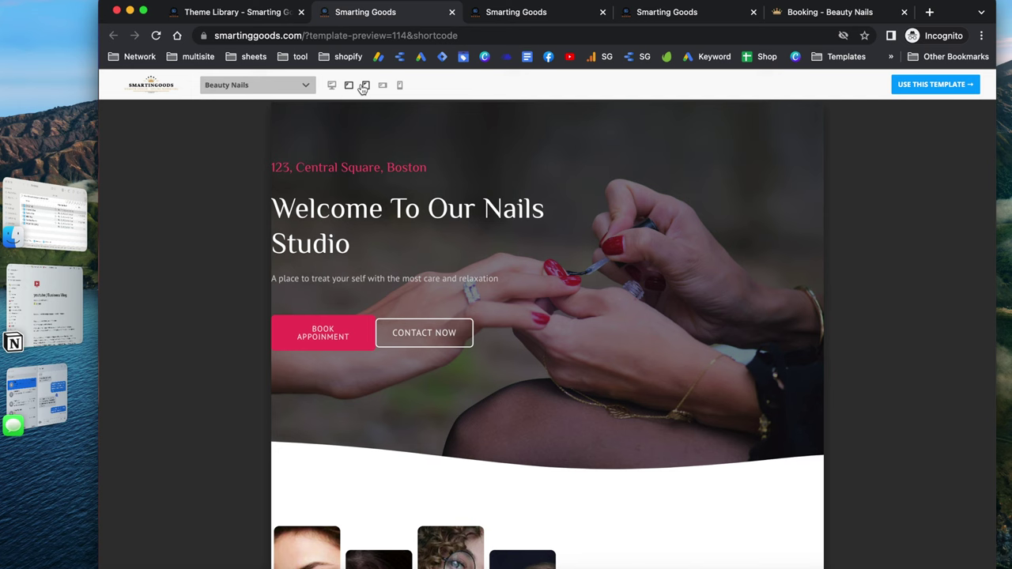
left_click(364, 87)
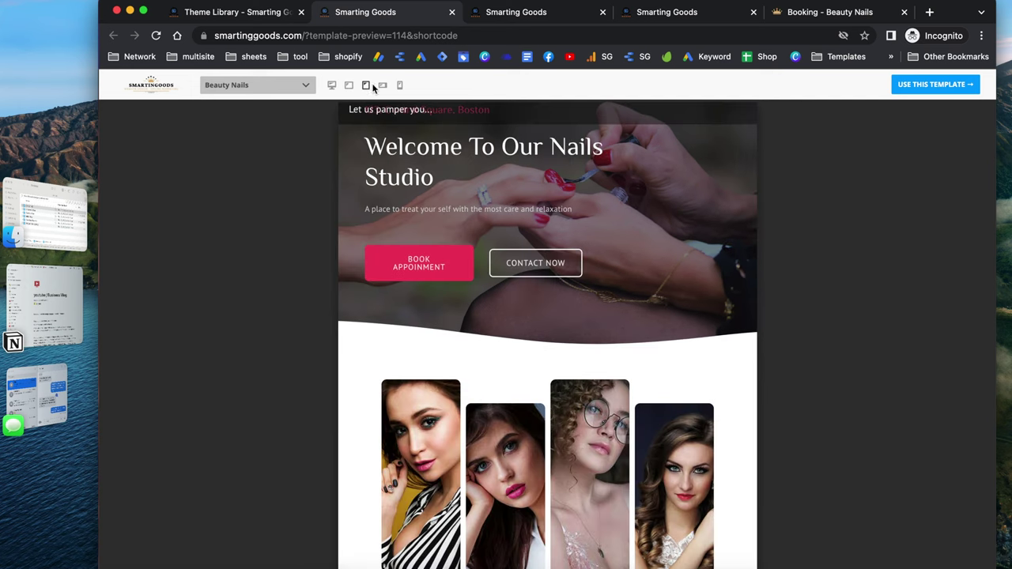
left_click(399, 85)
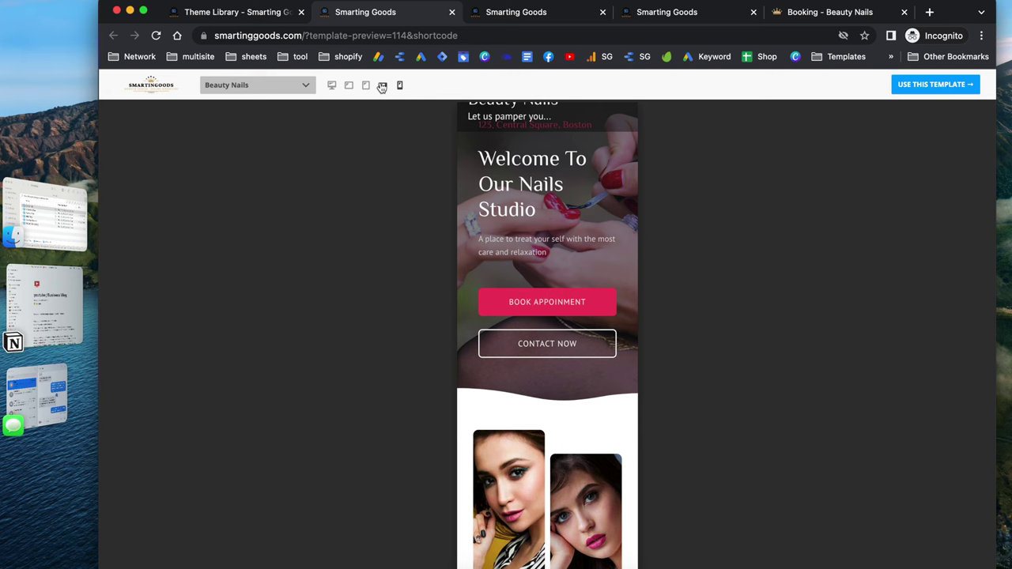
left_click(382, 86)
scroll(525, 228, "up", 2)
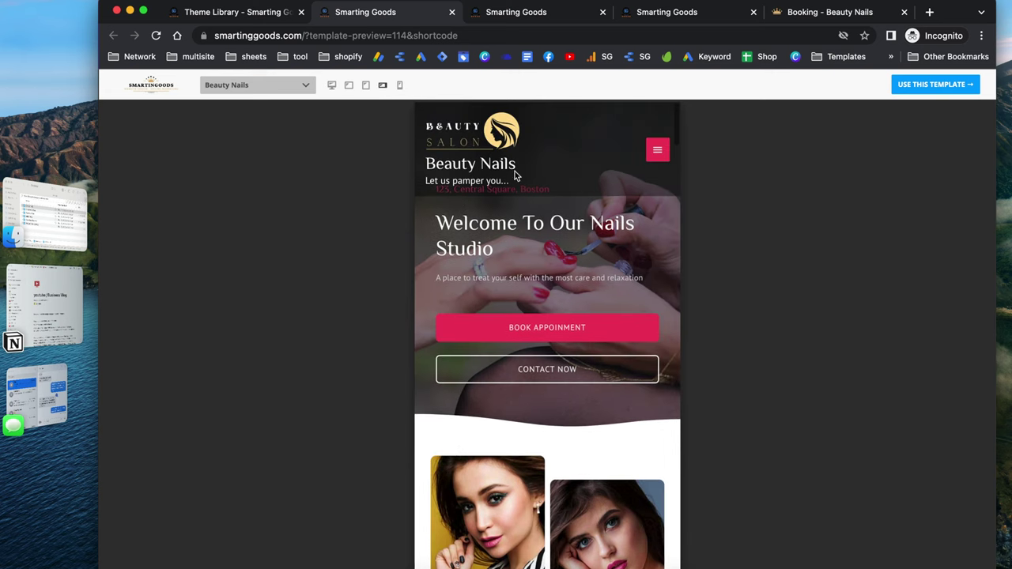
Use the Beauty Nails template for a new site and select the $25/mo Premium plan
left_click(914, 87)
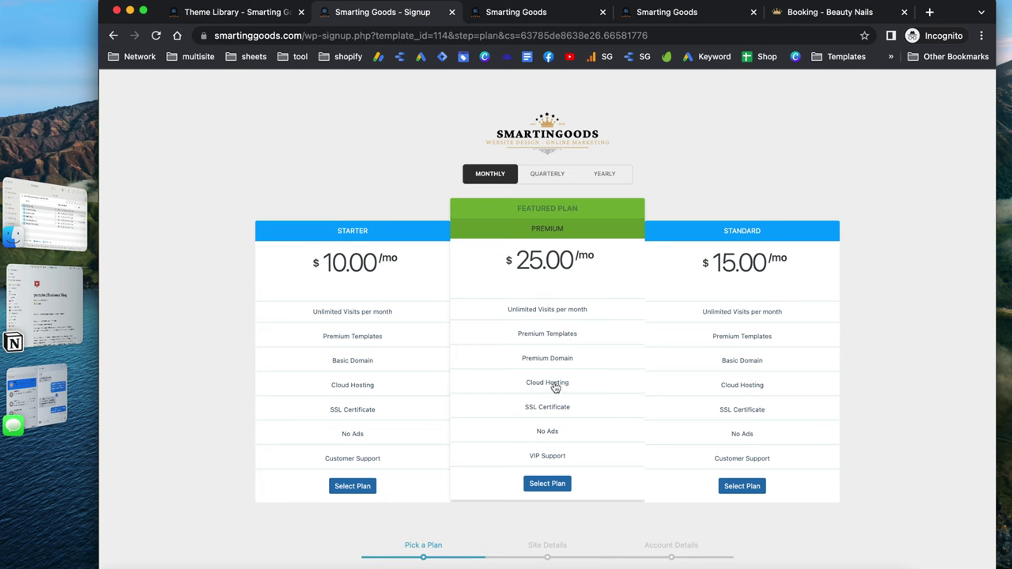
left_click(551, 485)
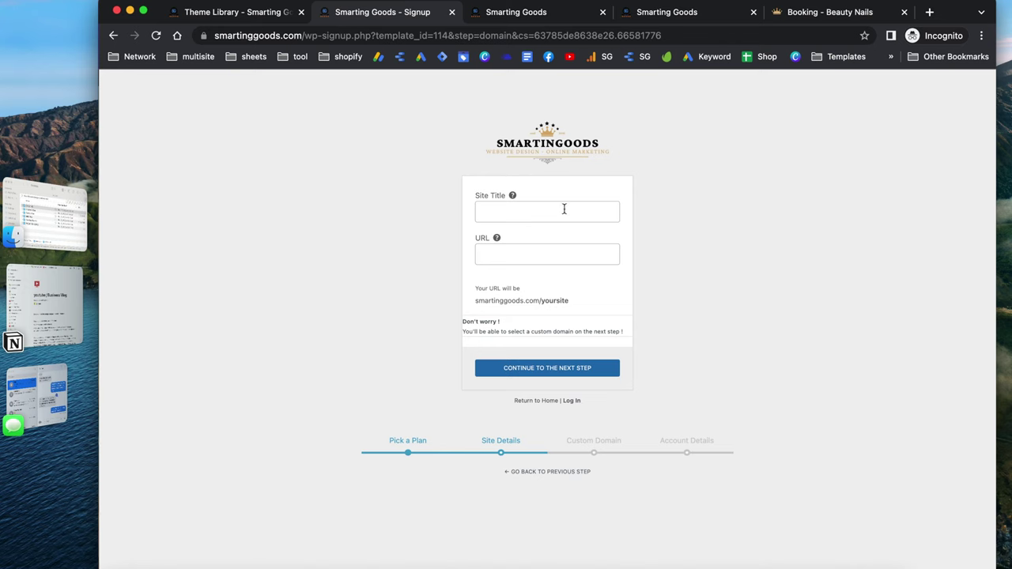
Enter 'nails salon business' as the new site's title
left_click(510, 211)
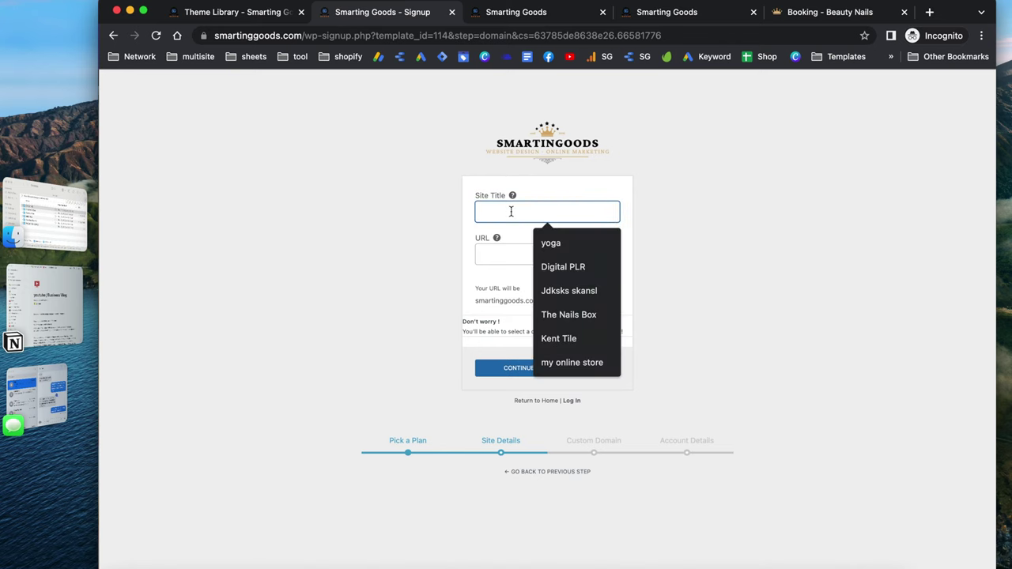
type("nails")
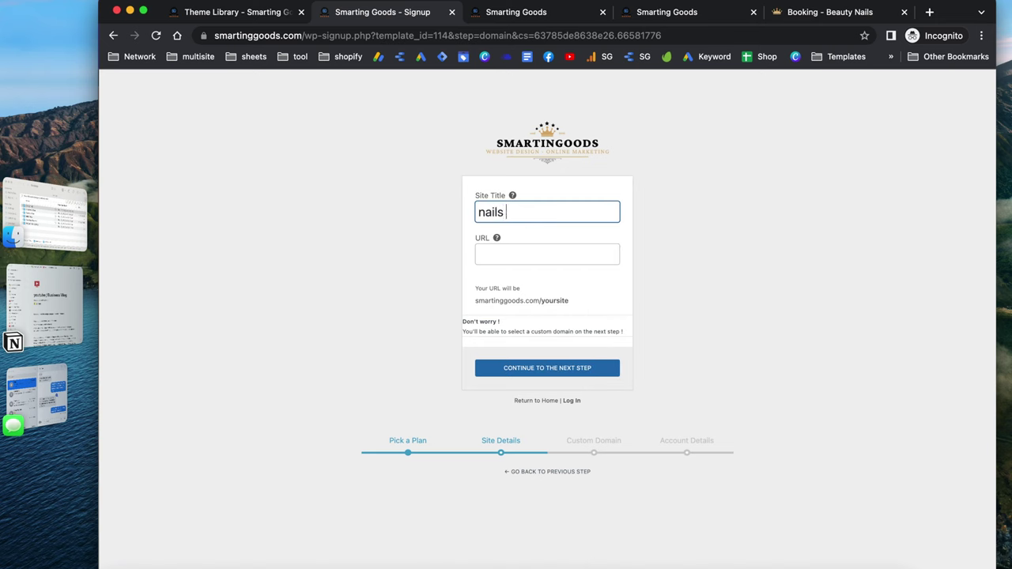
type(" salon business")
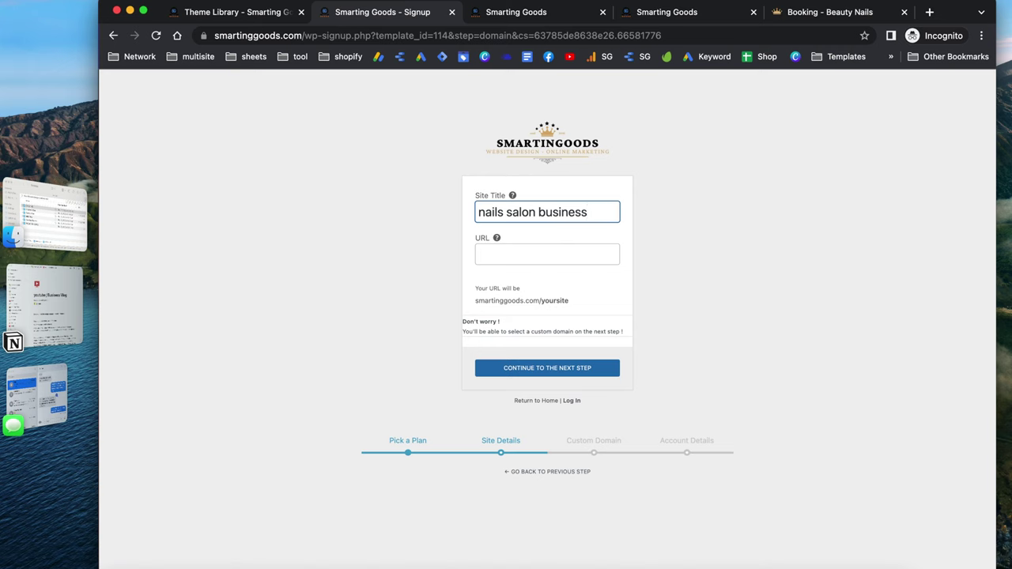
left_click(501, 251)
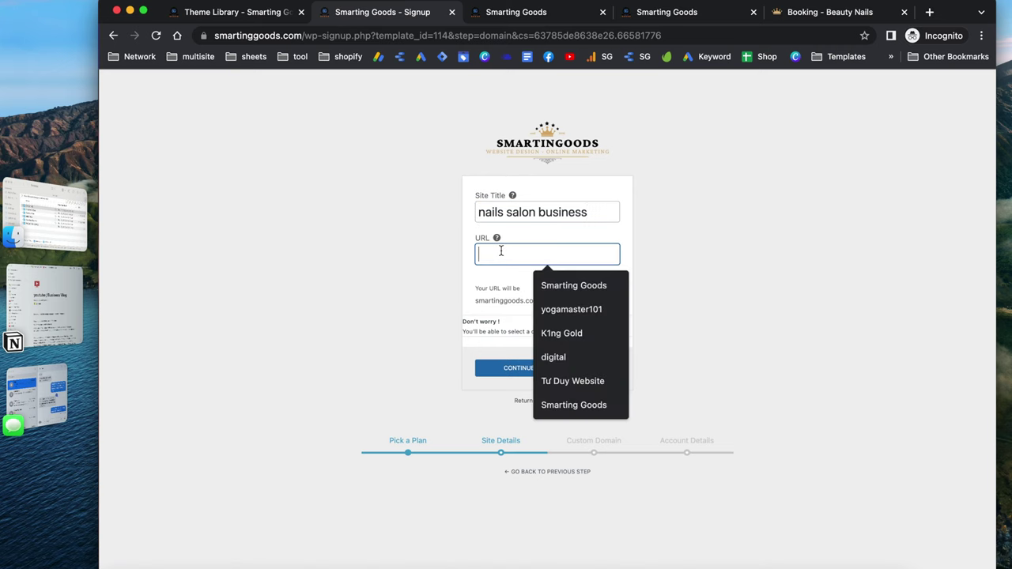
left_click(702, 240)
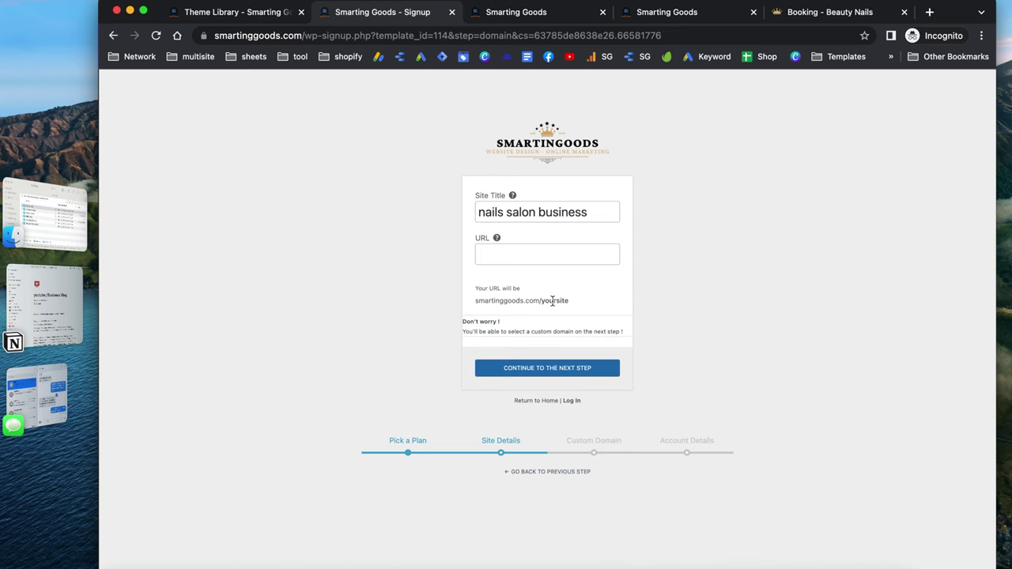
Set the site address to 'nailsbusiness' and continue to the next signup step
left_click_drag(572, 299, 475, 309)
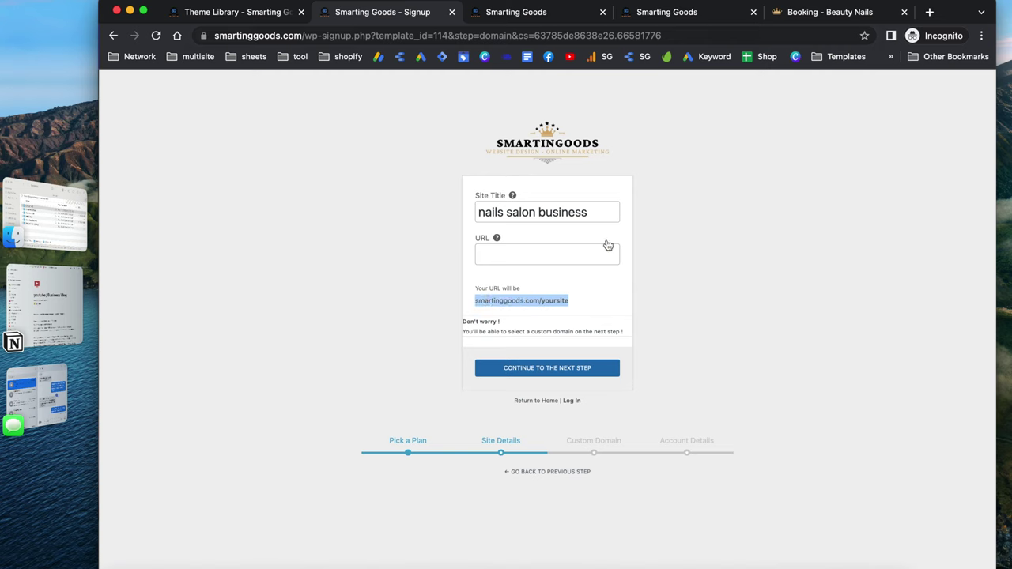
left_click(529, 261)
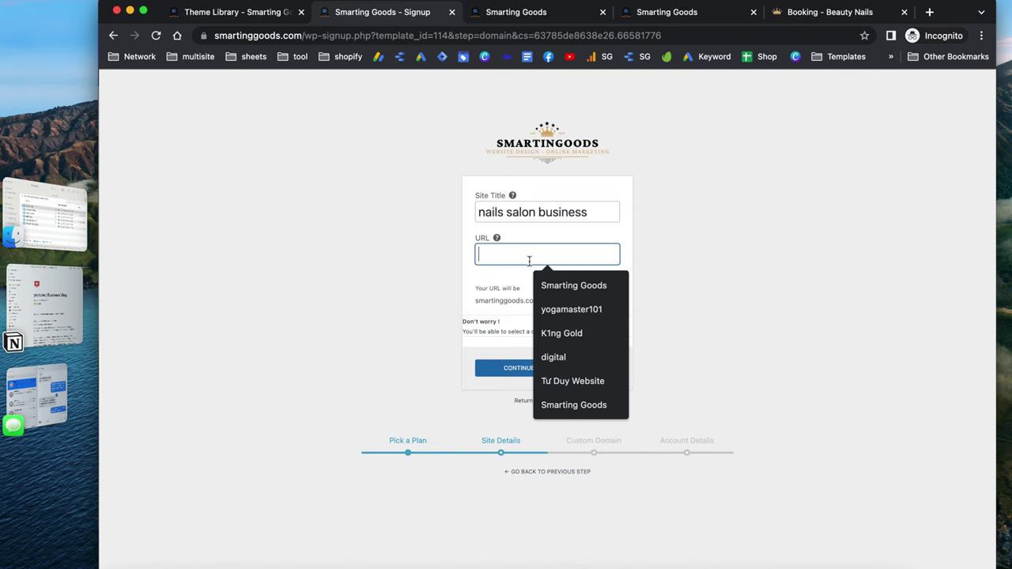
type("nailsbusiness")
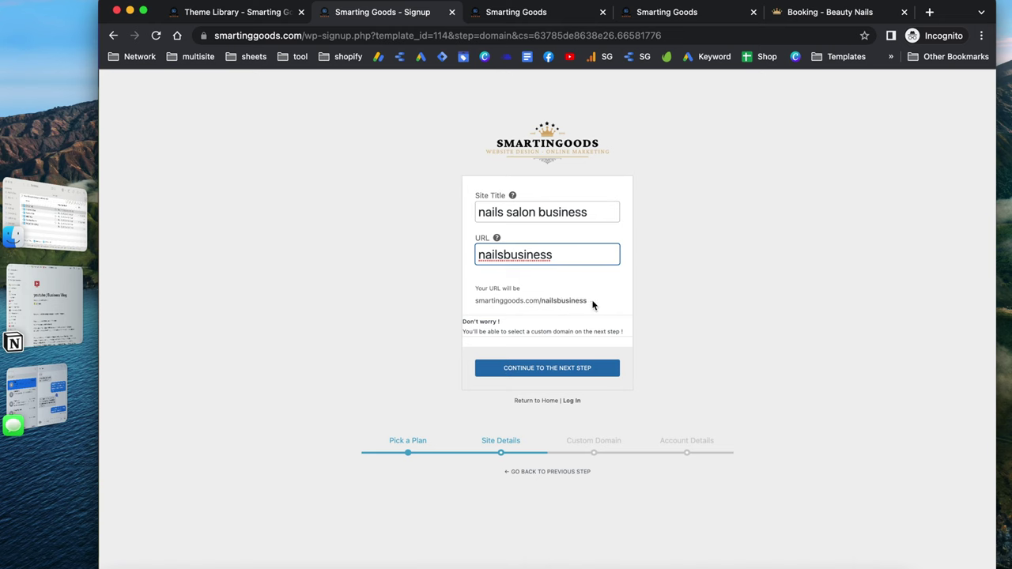
left_click_drag(593, 305, 475, 307)
key("super+c")
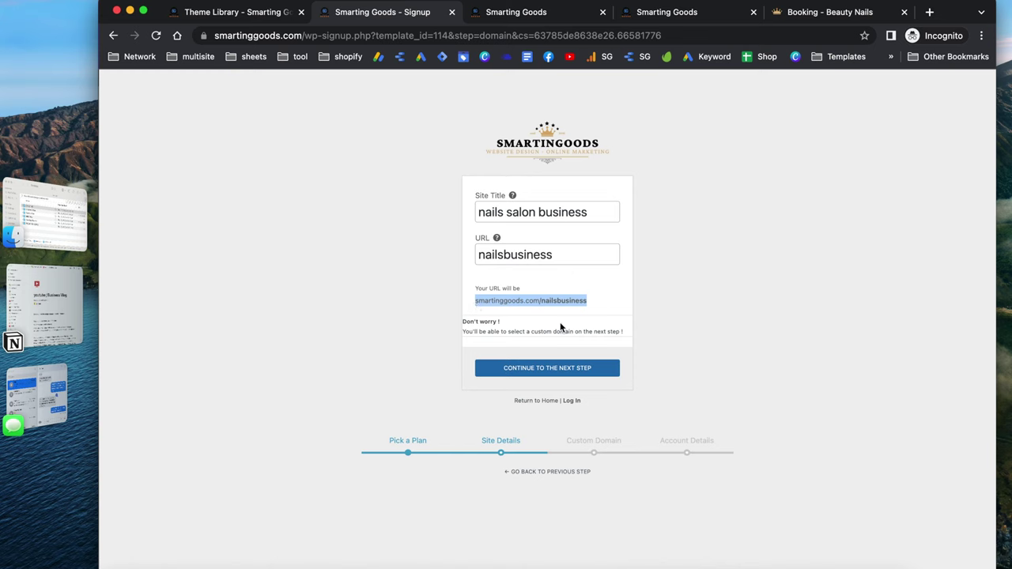
left_click(566, 368)
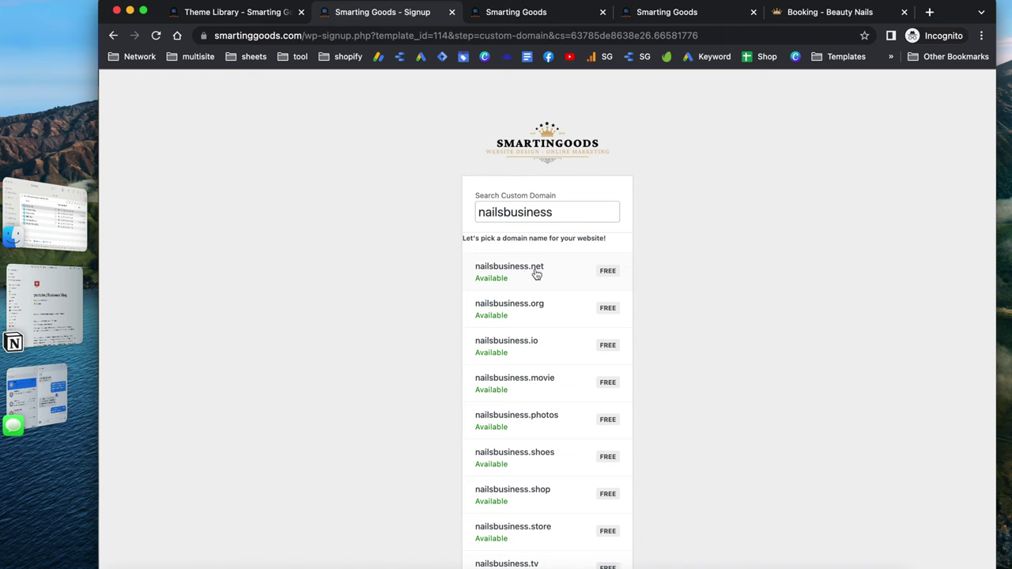
Search domains for nailsbusiness101, pick the .com result, then skip the custom domain step
left_click(570, 215)
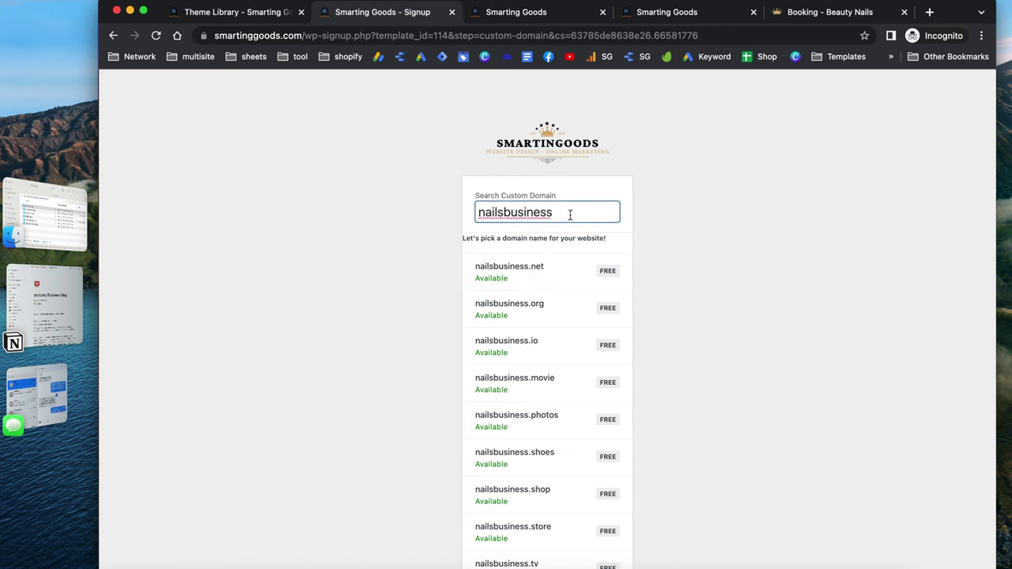
type("101")
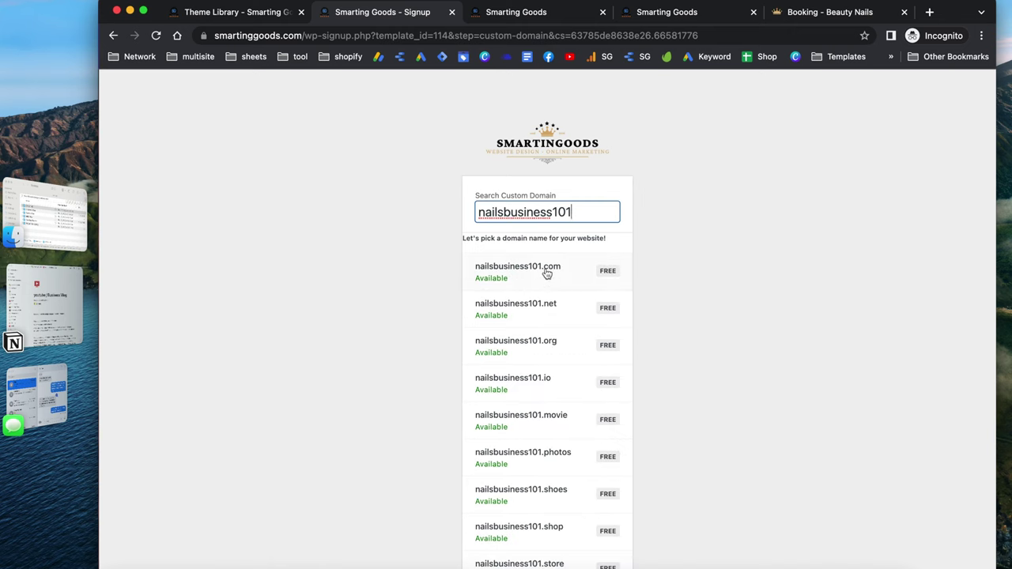
scroll(565, 276, "down", 1)
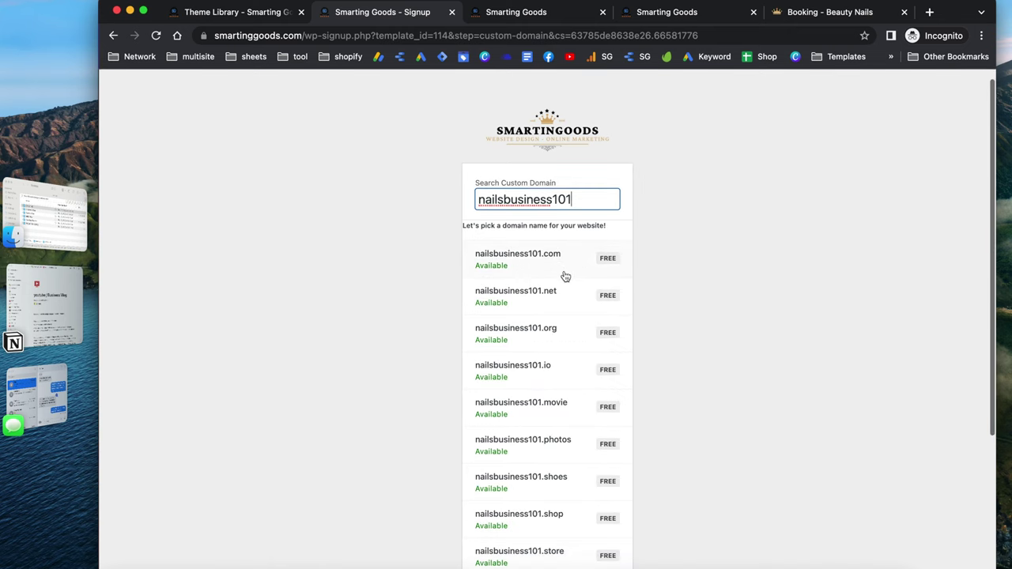
left_click(528, 257)
scroll(529, 261, "down", 5)
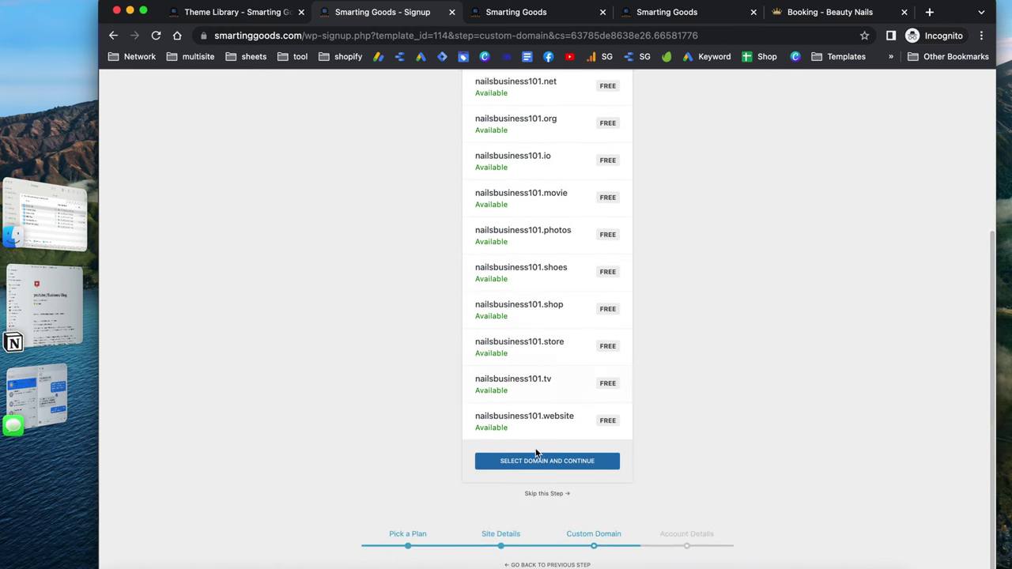
left_click(544, 494)
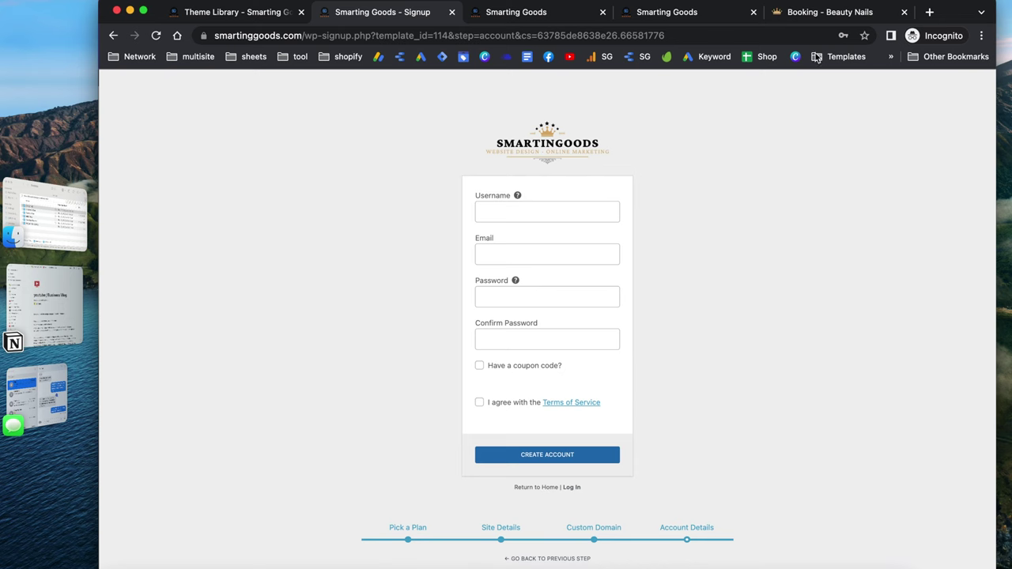
Paste the new site's address into a fresh browser tab, then return to the signup form
left_click(929, 12)
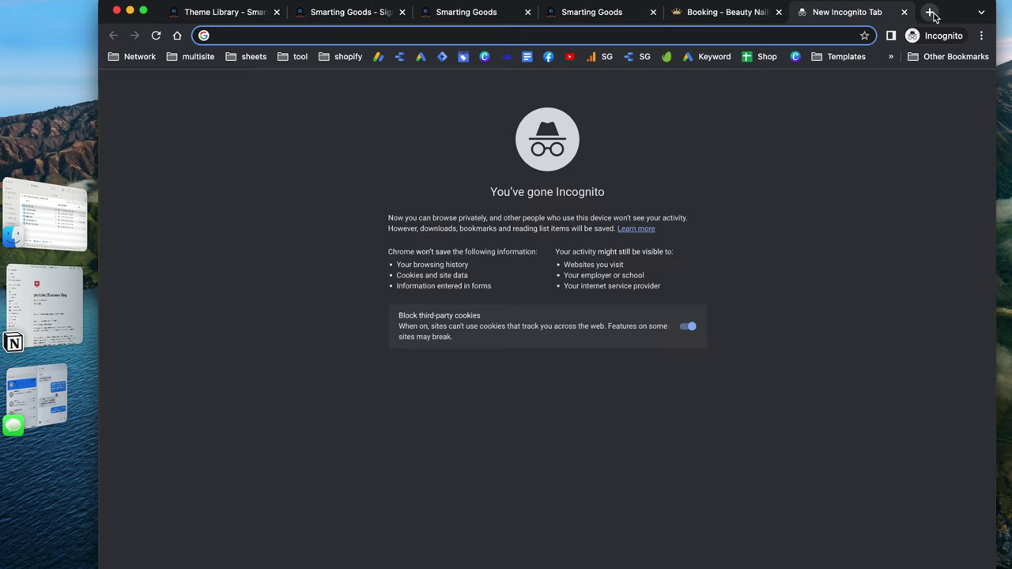
key("super+v")
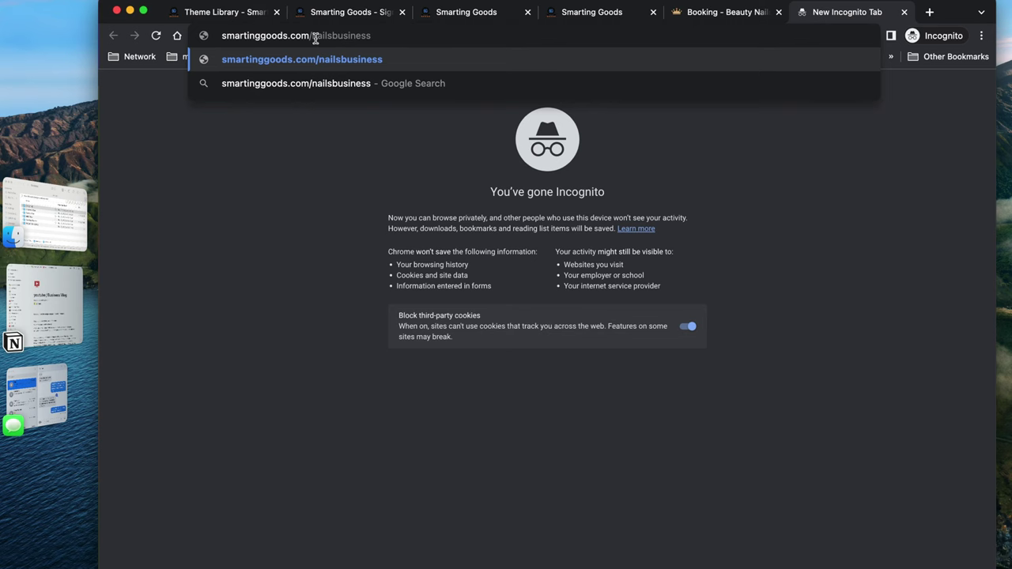
left_click(224, 14)
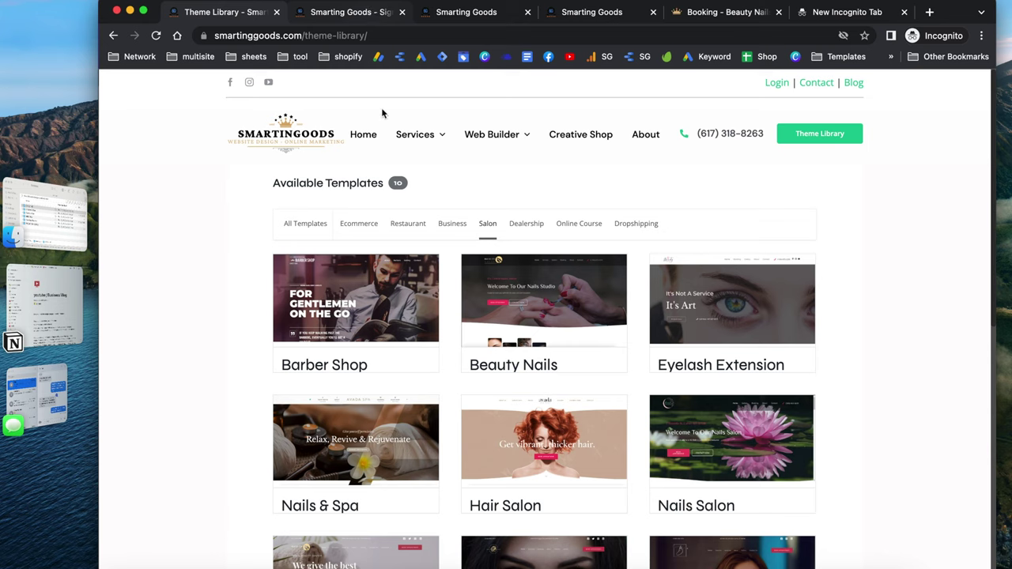
left_click(360, 12)
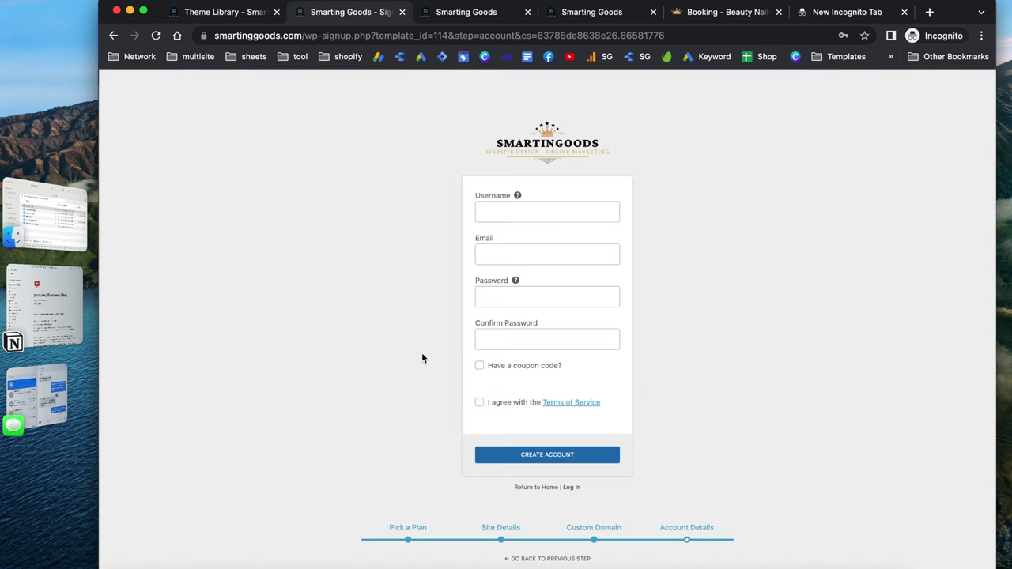
Fill in the account username and the e-mail address
left_click(521, 210)
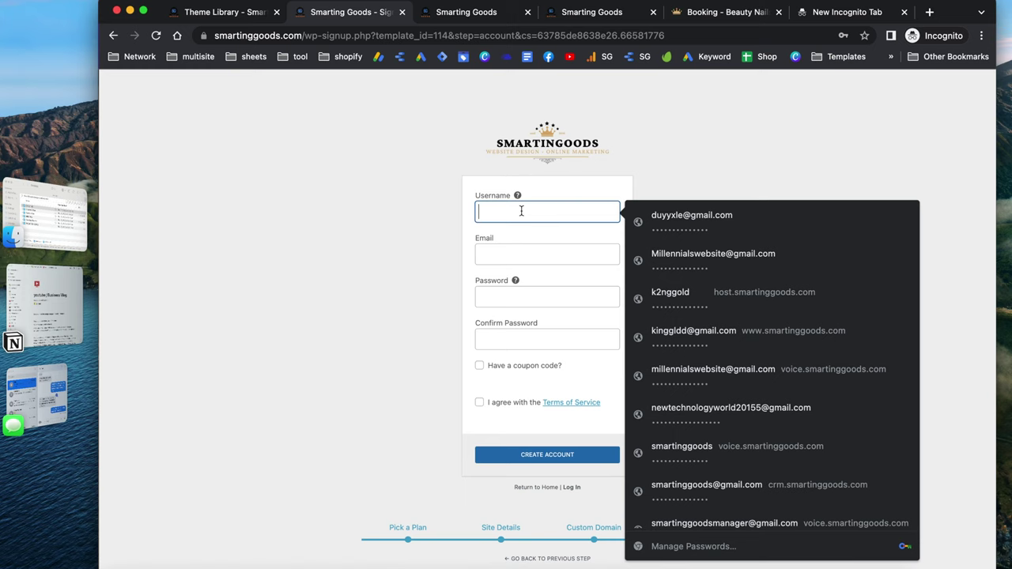
type("nailbus")
type("iness")
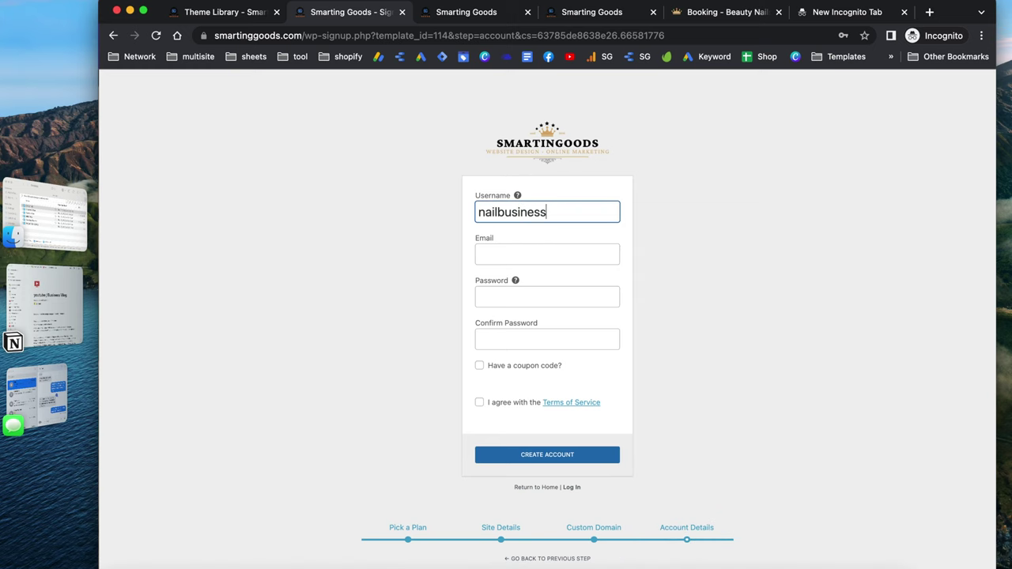
left_click(517, 253)
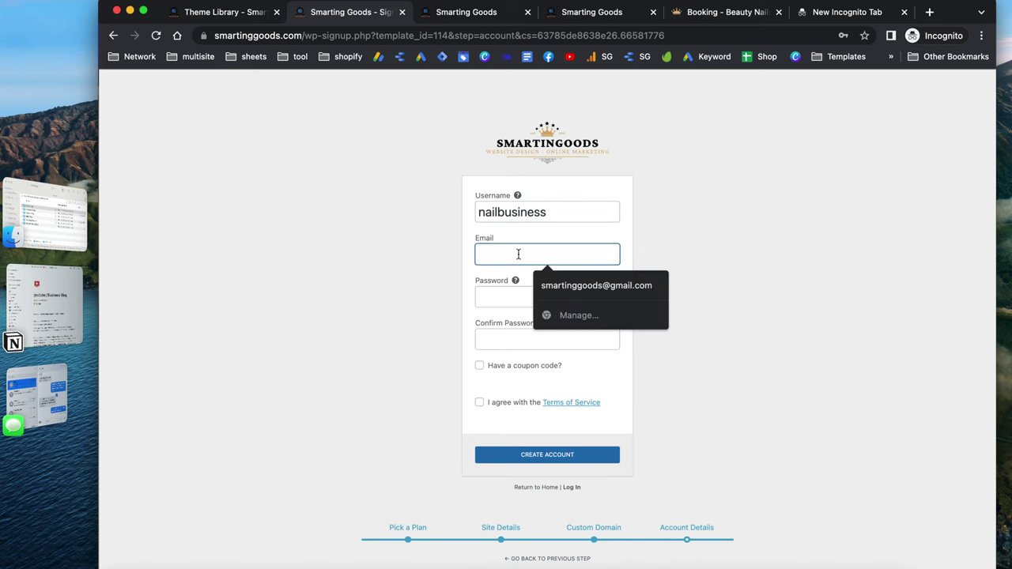
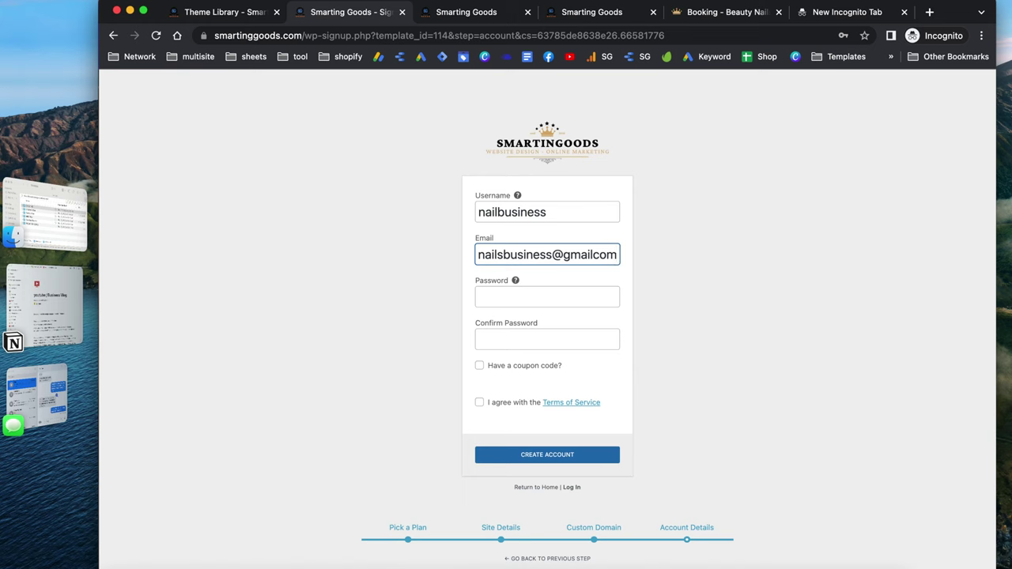
Paste the strong password into both password fields, accept the Terms of Service, and create the account
left_click(503, 299)
key("ctrl+v")
key("Tab")
key("ctrl+v")
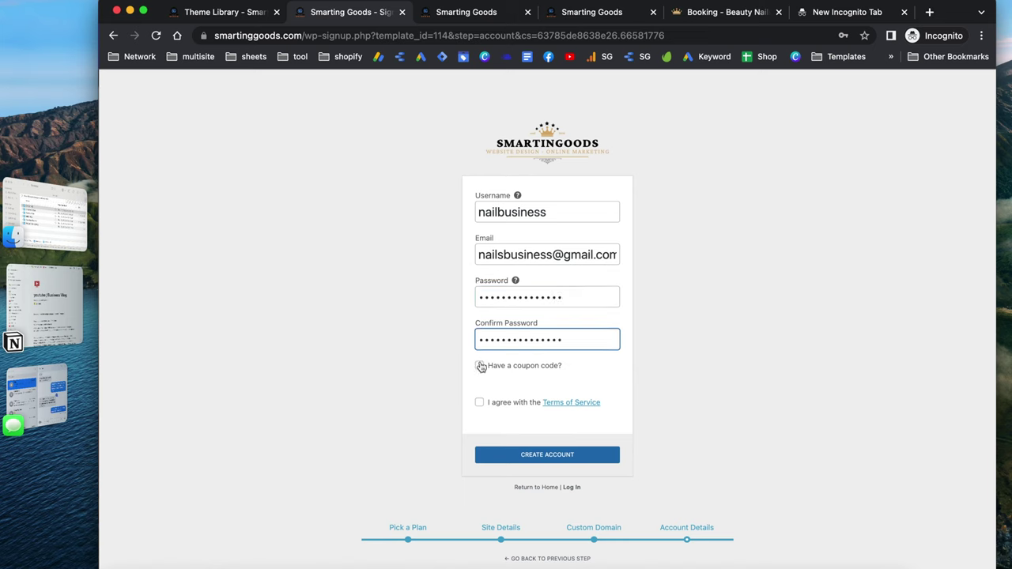
left_click(479, 366)
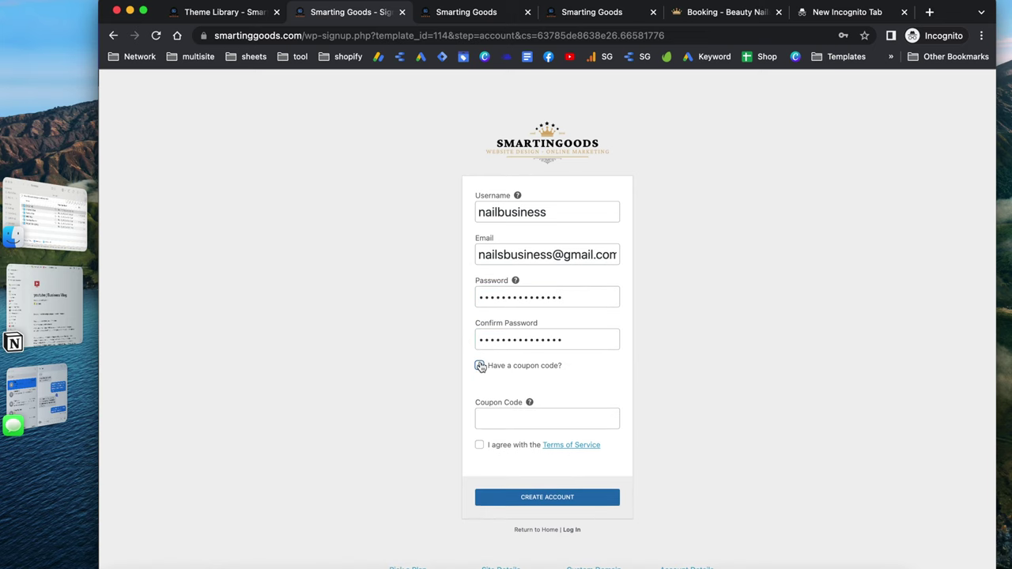
left_click(480, 366)
left_click(479, 403)
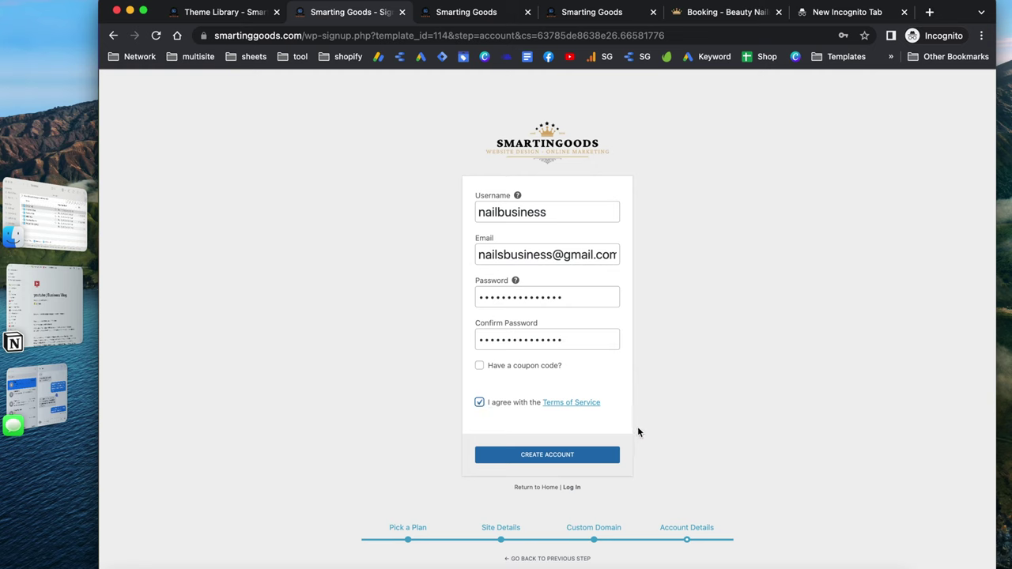
left_click(556, 461)
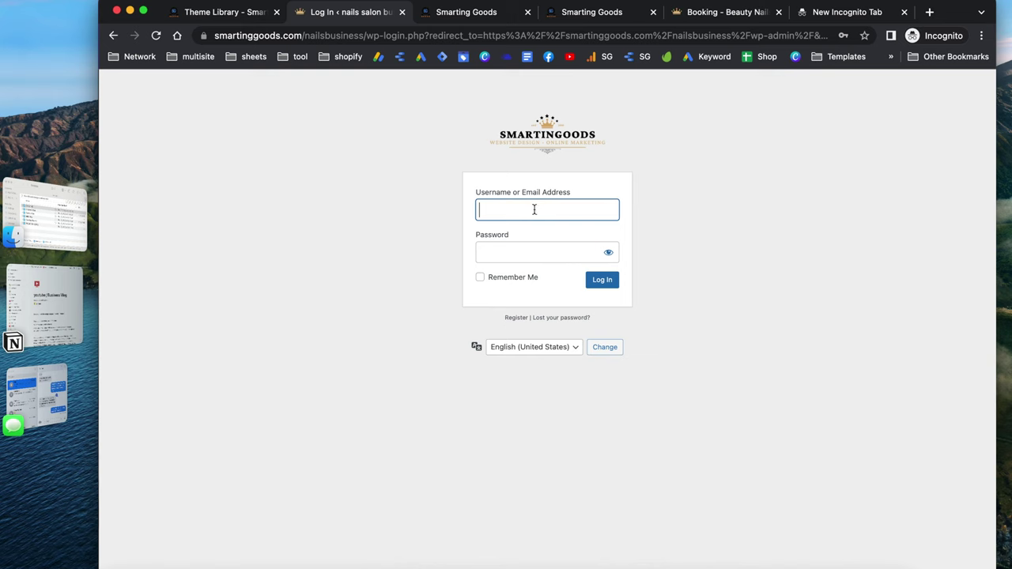
Log in to the site admin with the username and password, postponing the email verification
type("nailbusiness")
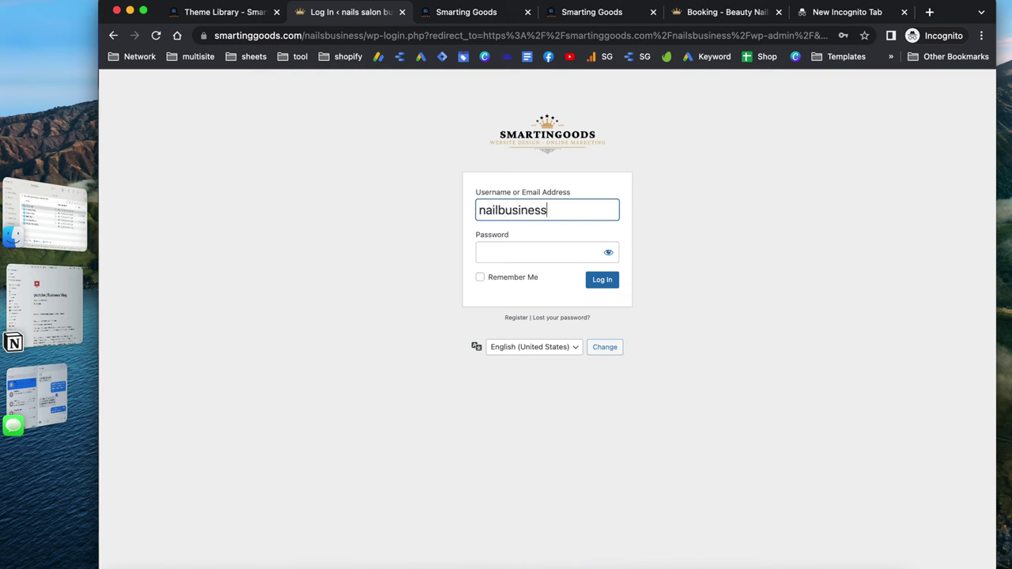
key("Tab")
type("***************")
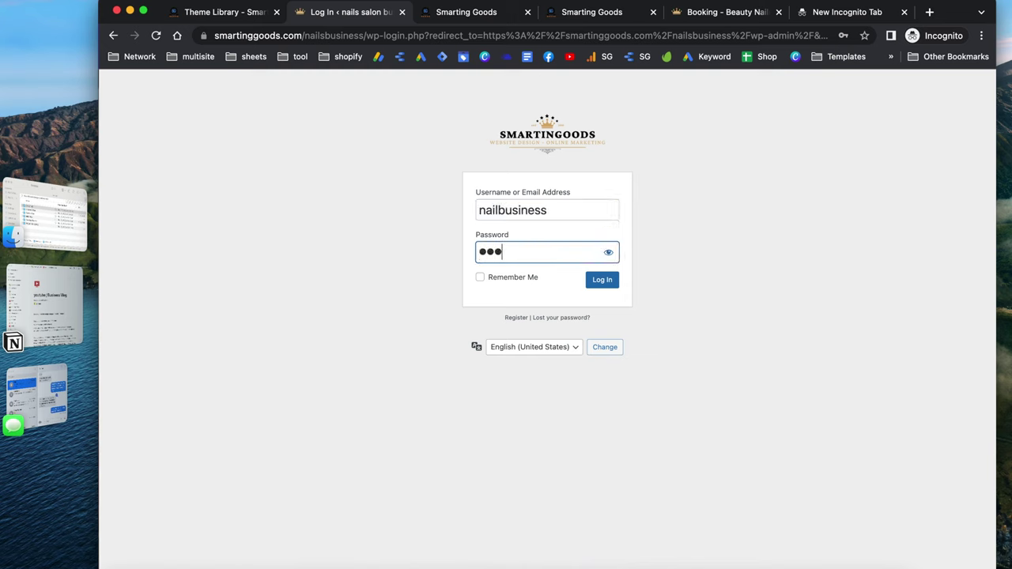
left_click(602, 282)
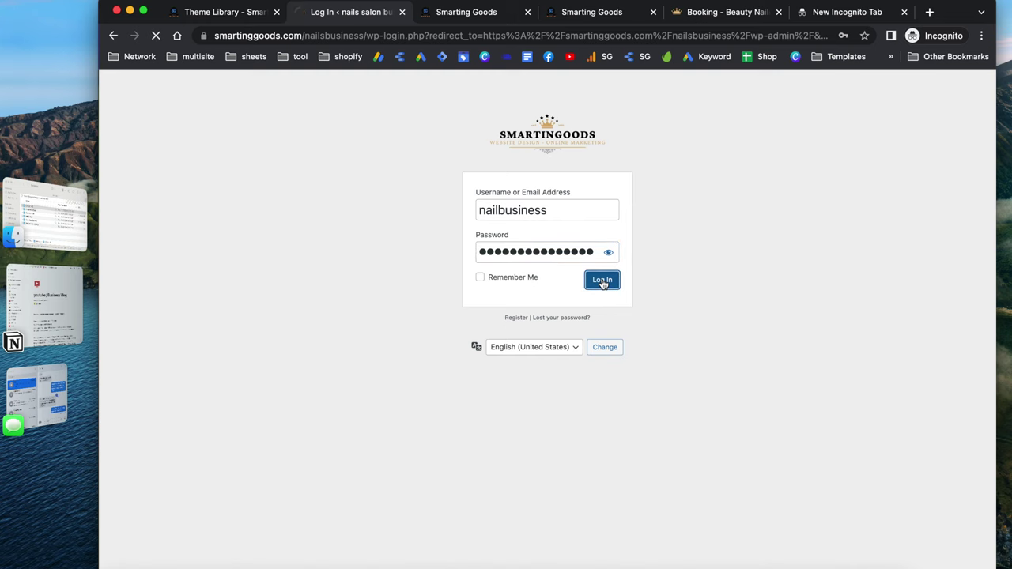
left_click(419, 300)
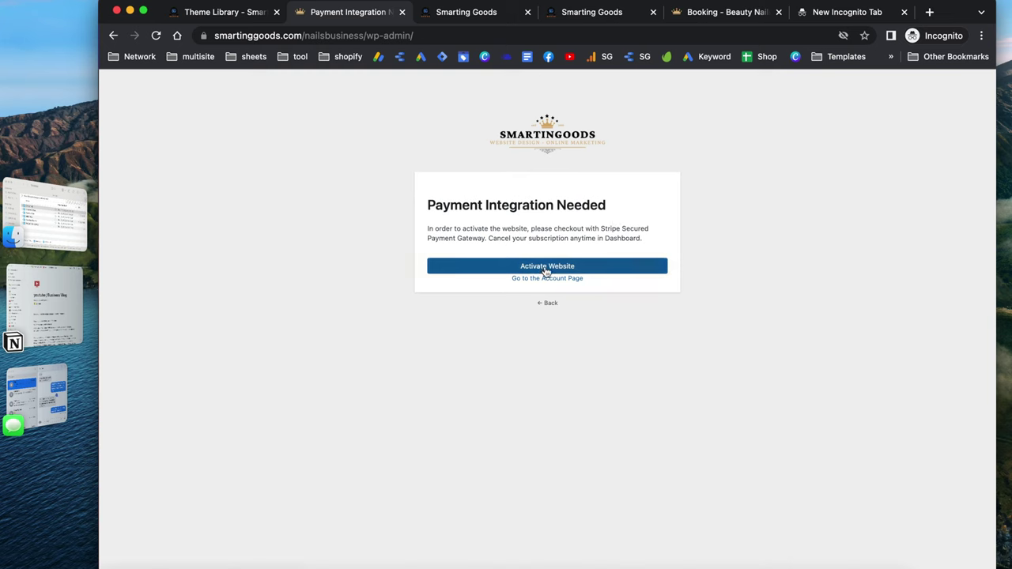
Activate the website from the Payment Integration Needed page
left_click(564, 269)
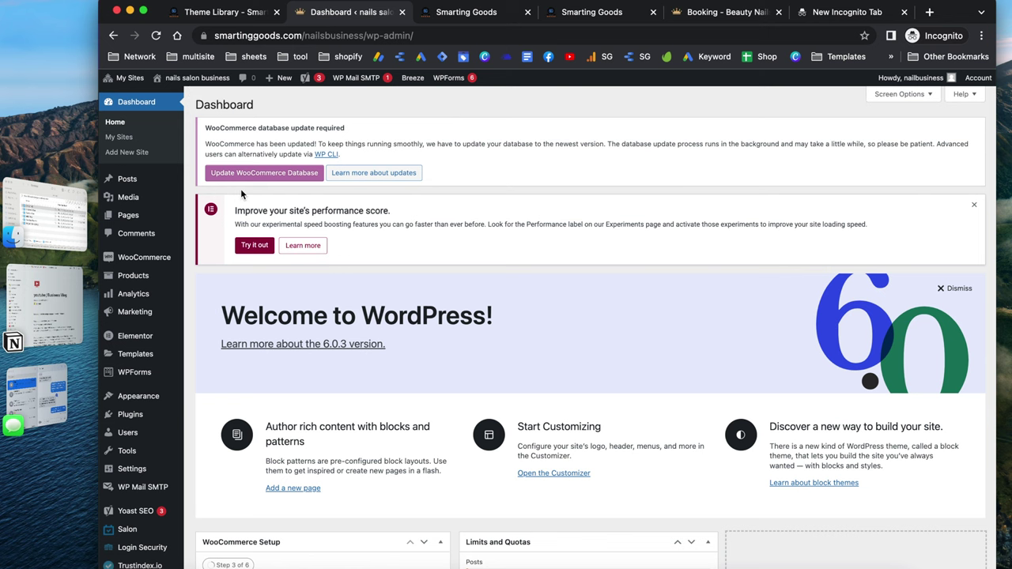
Open the live site from the admin bar in a new browser tab and switch to it
scroll(240, 196, "down", 5)
scroll(240, 196, "up", 5)
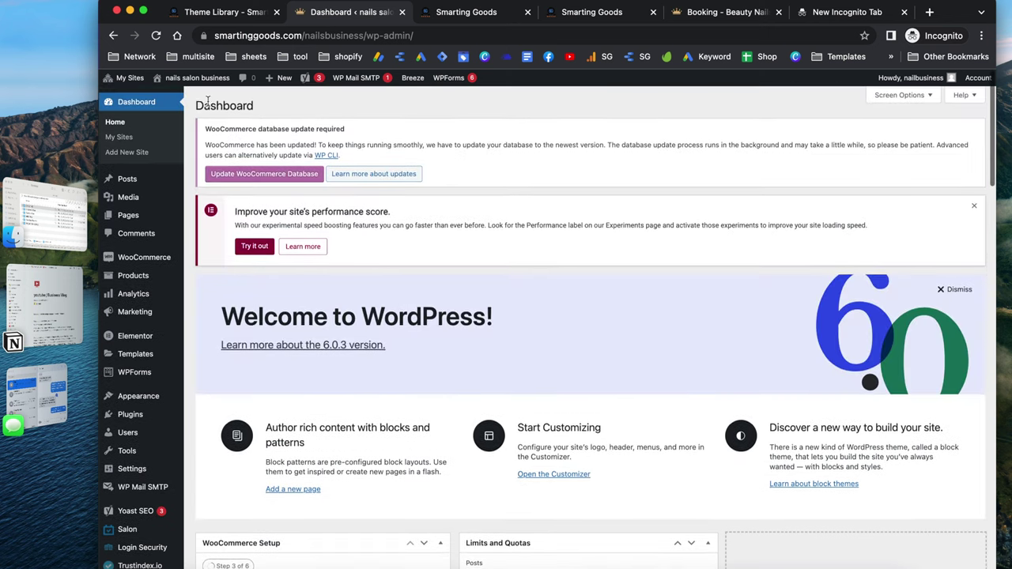
right_click(170, 103)
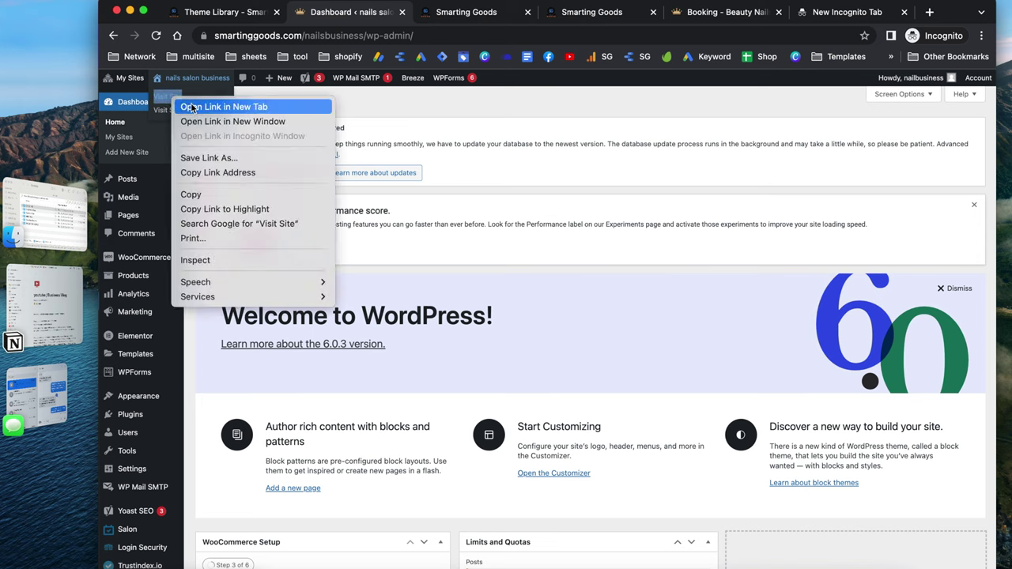
left_click(192, 105)
left_click(419, 12)
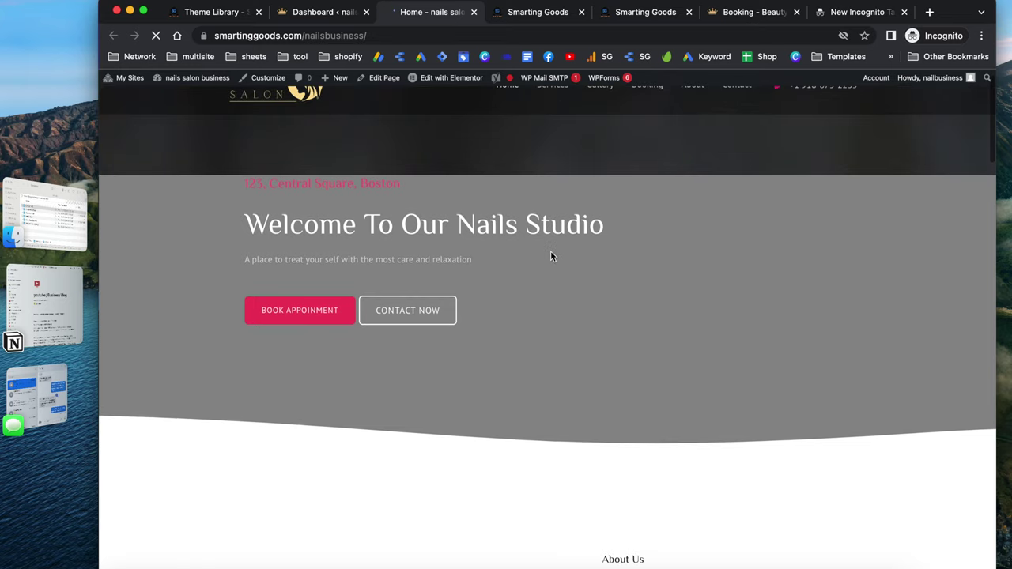
Scroll through the live nails salon homepage from top to bottom
scroll(551, 252, "down", 5)
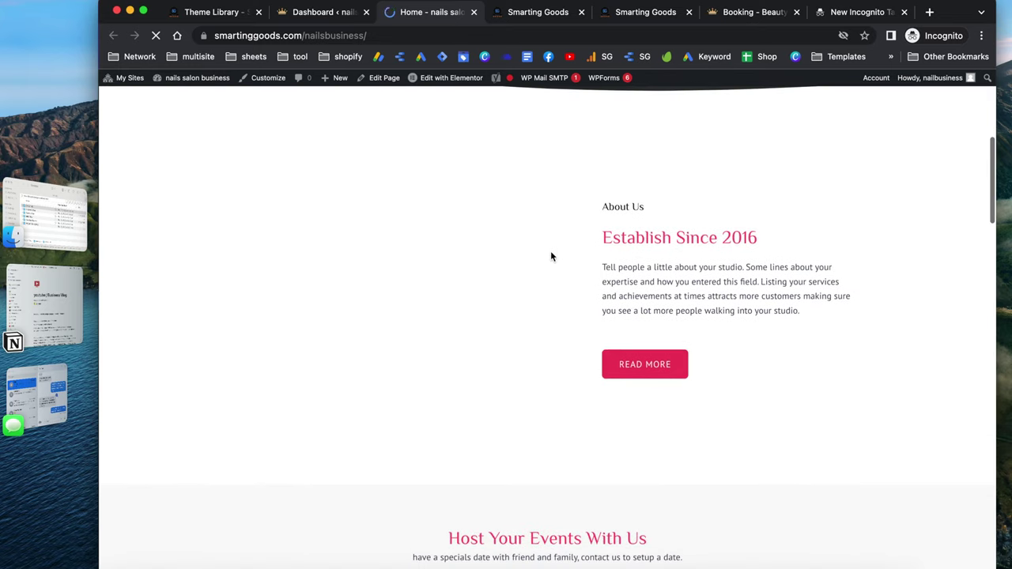
scroll(550, 253, "down", 2)
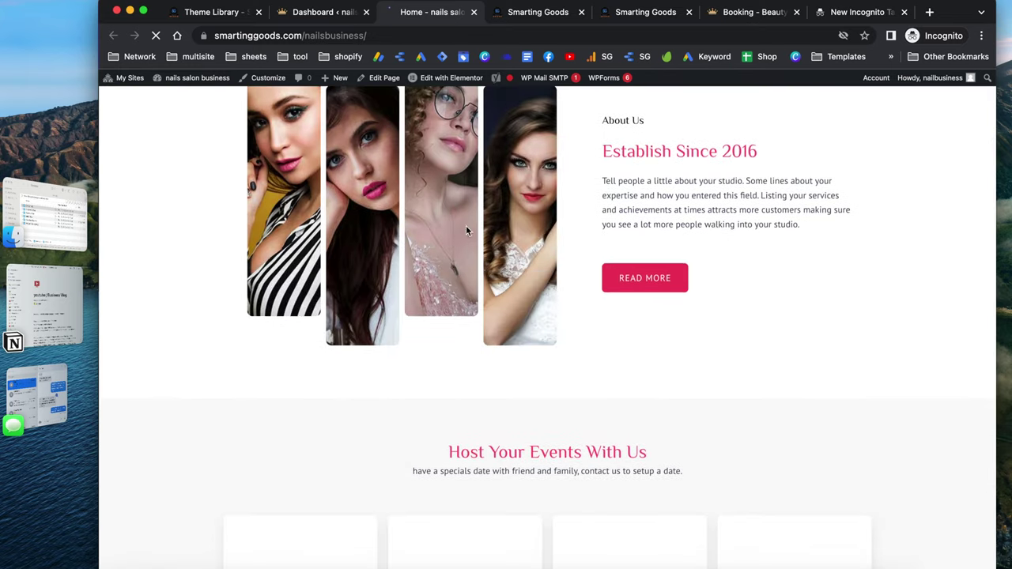
scroll(474, 310, "down", 6)
scroll(473, 312, "down", 8)
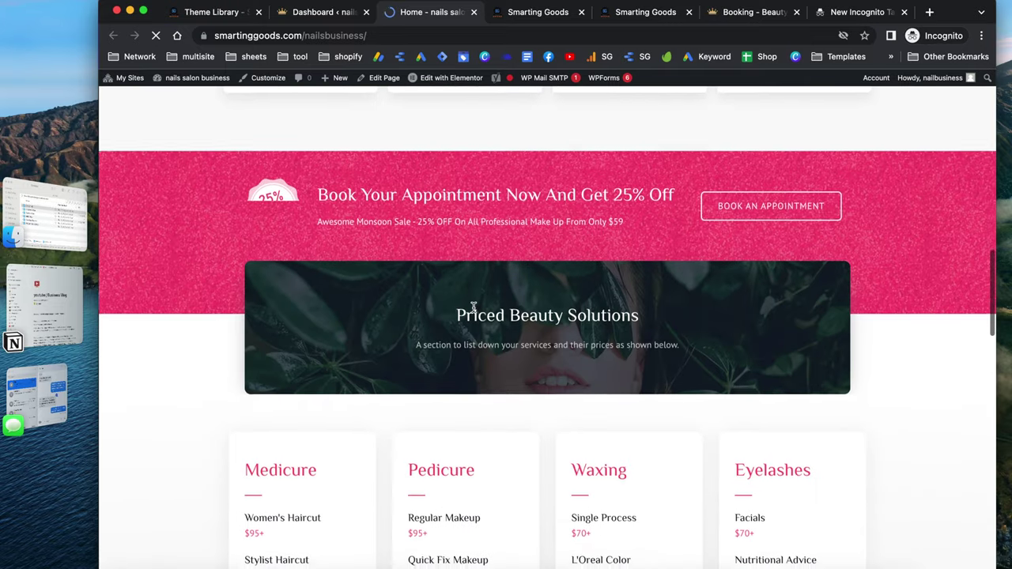
scroll(498, 349, "down", 8)
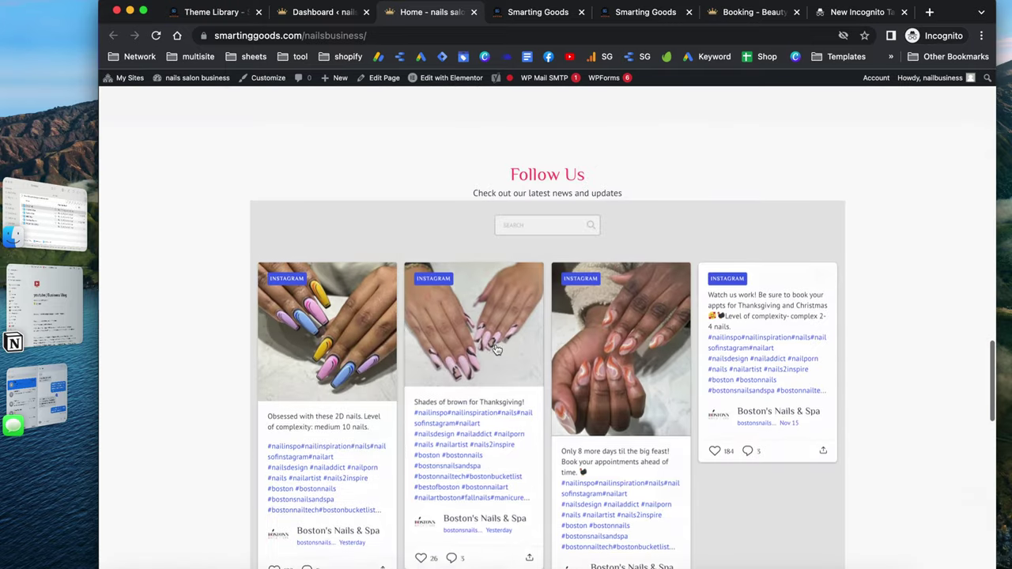
scroll(496, 348, "down", 3)
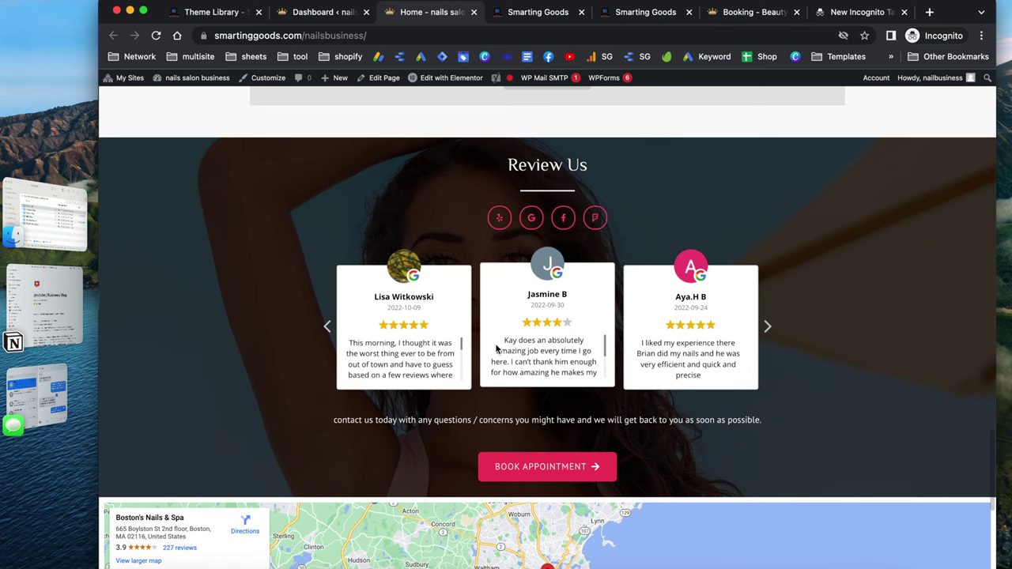
scroll(286, 186, "up", 20)
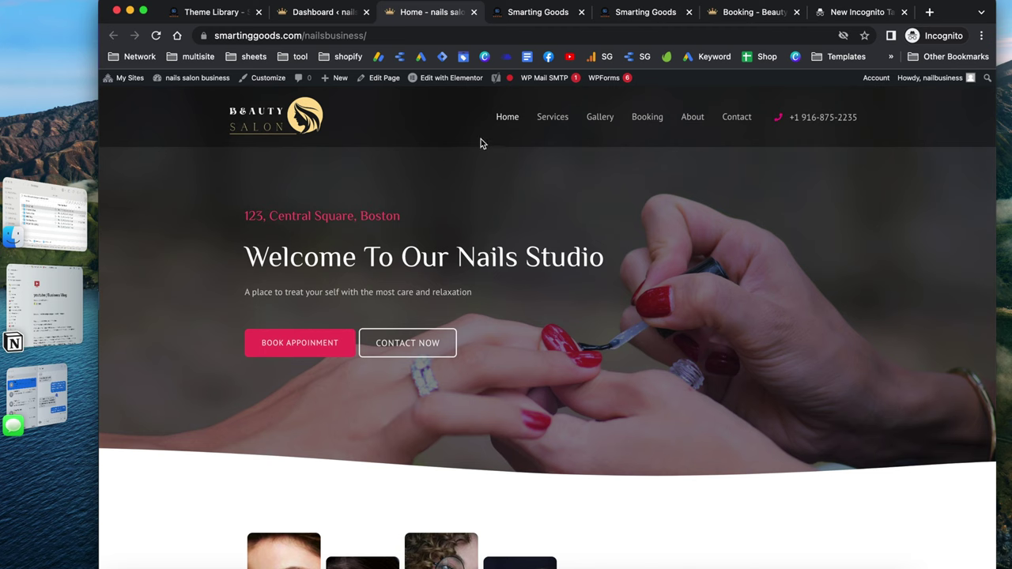
mouse_move(434, 82)
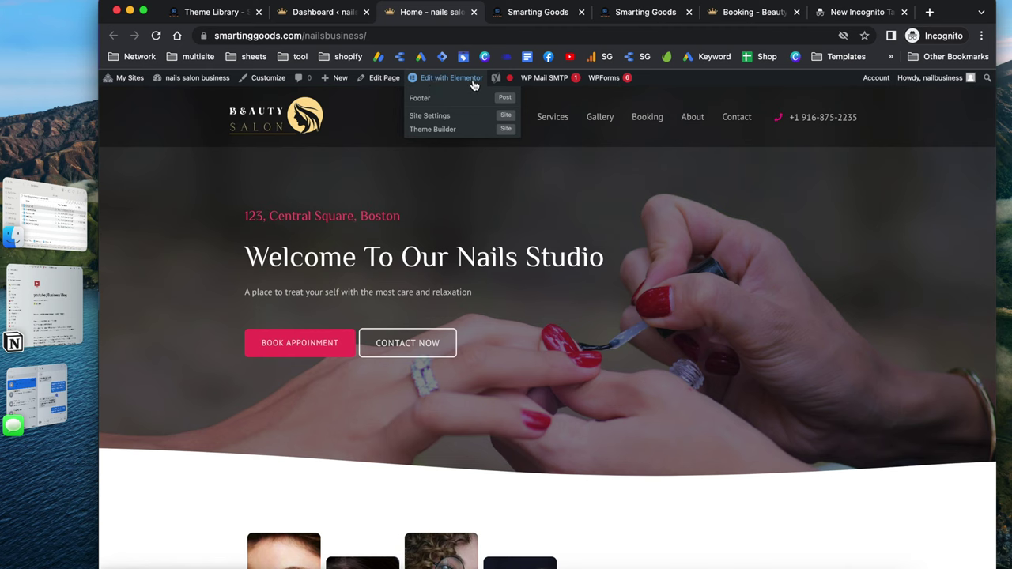
Open the homepage in the Elementor editor in a new tab, glancing over the hero text
right_click(434, 84)
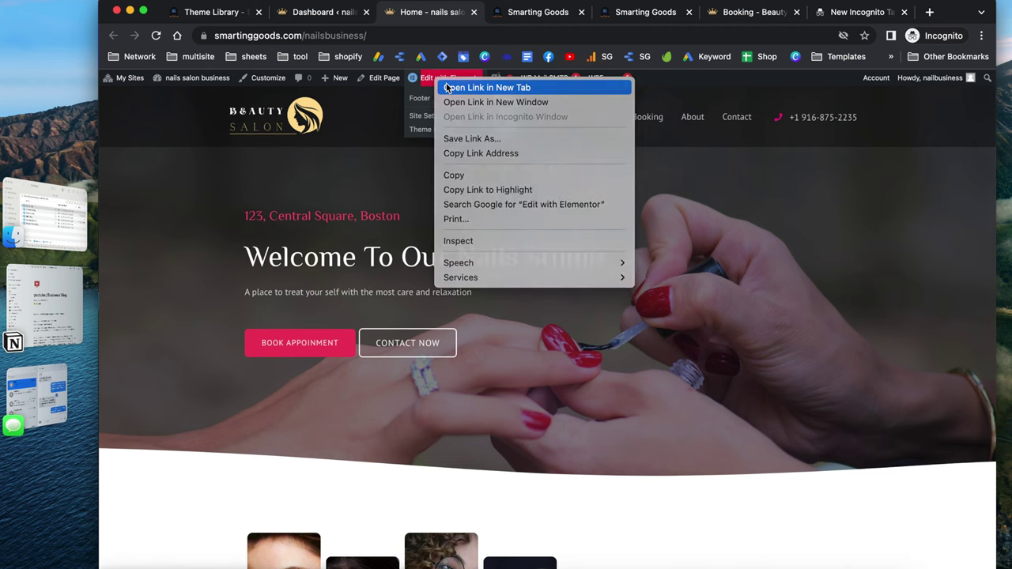
left_click(446, 87)
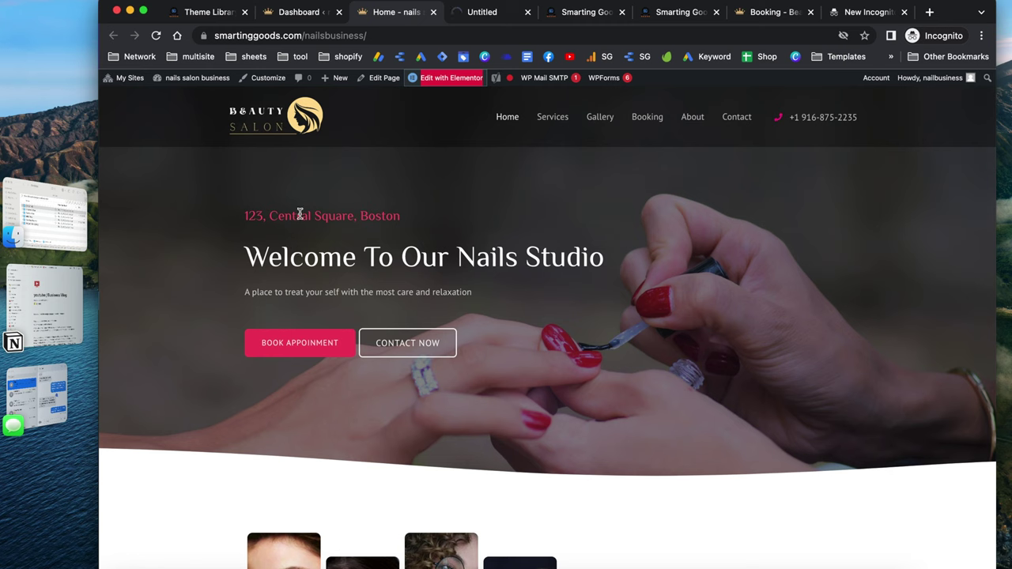
left_click_drag(242, 219, 420, 222)
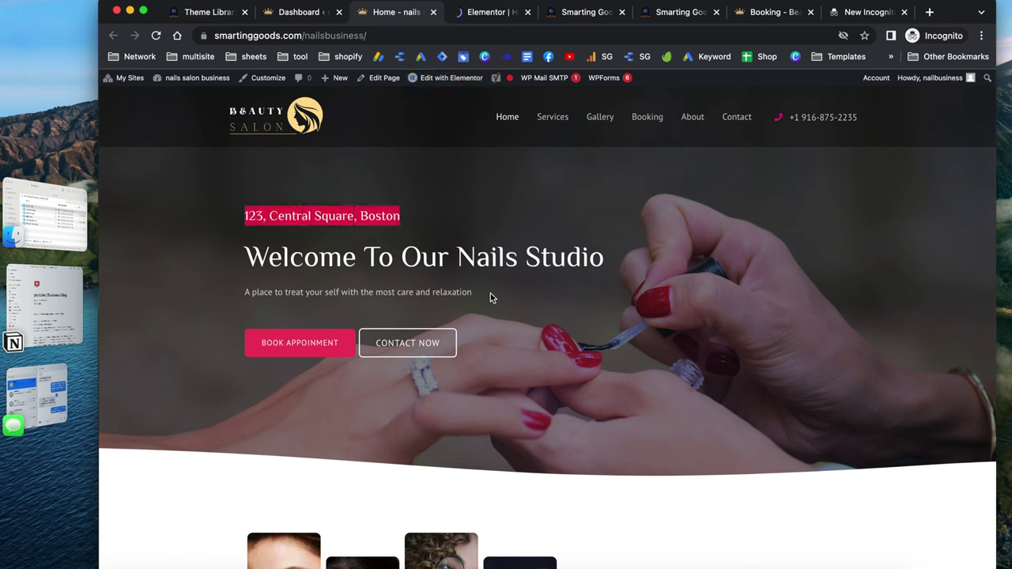
left_click_drag(490, 297, 226, 288)
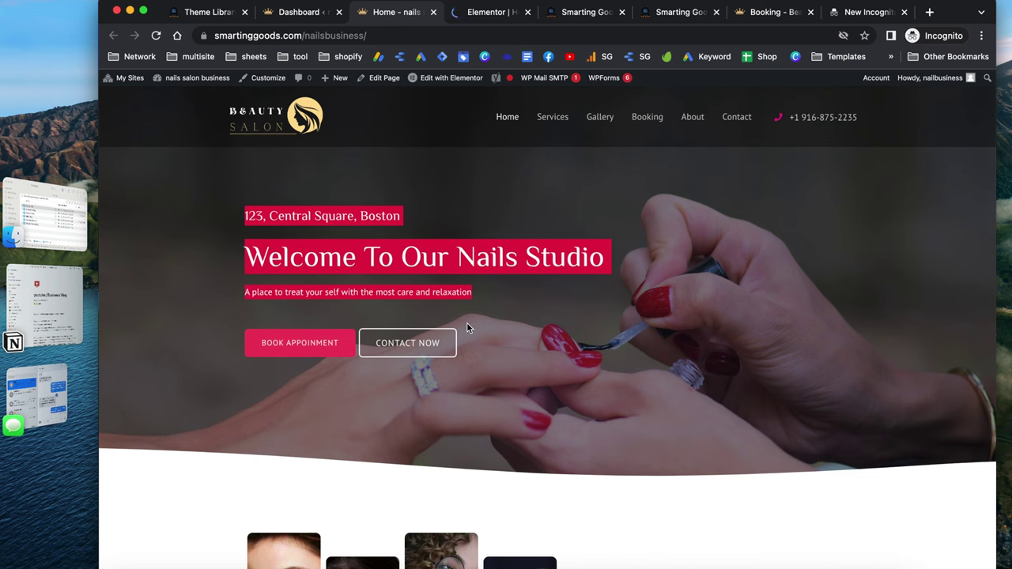
scroll(467, 324, "down", 2)
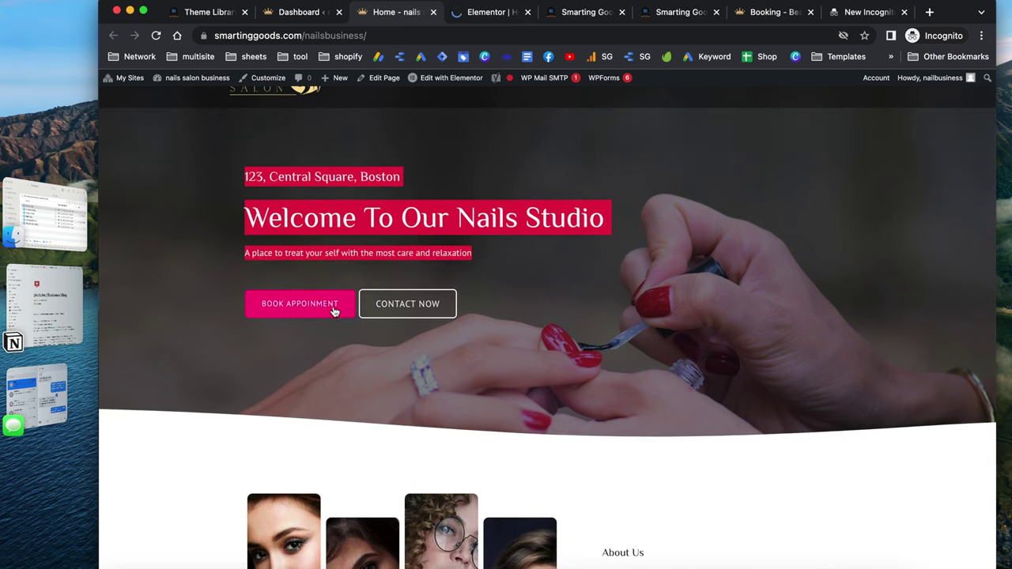
scroll(338, 307, "up", 2)
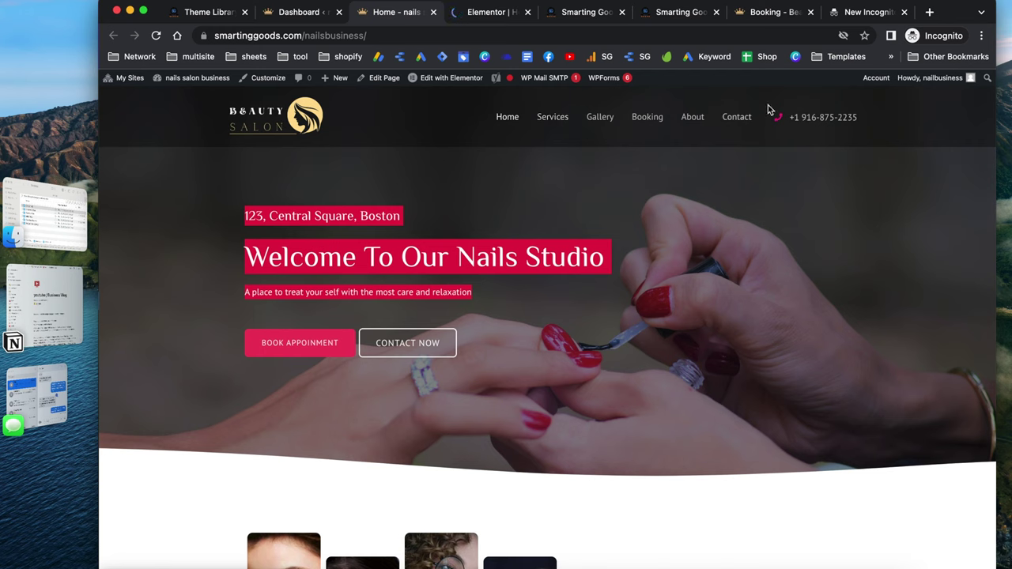
Open the Customizer in another new tab, then go to the Elementor editor
right_click(268, 83)
left_click(294, 87)
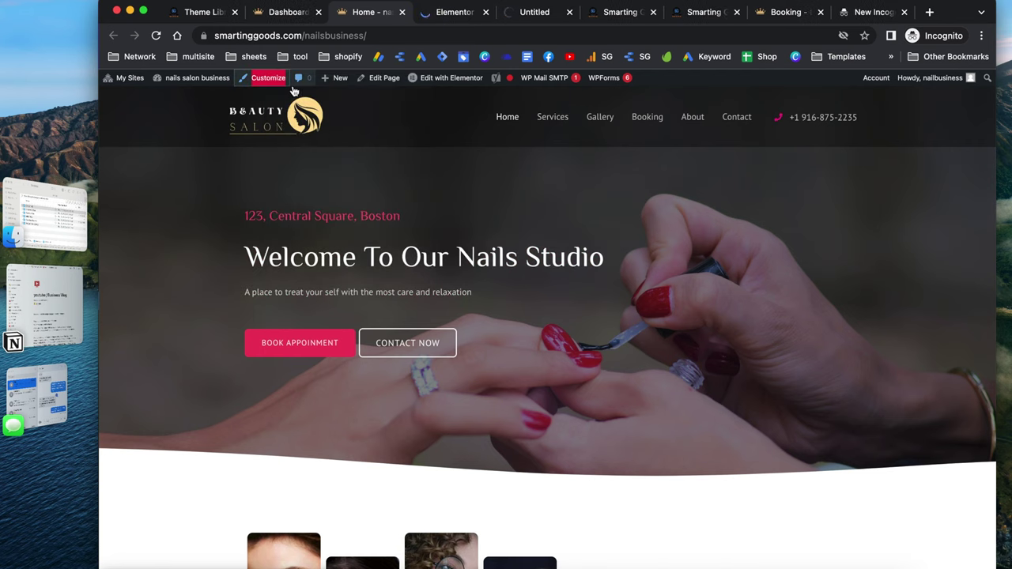
scroll(494, 197, "down", 6)
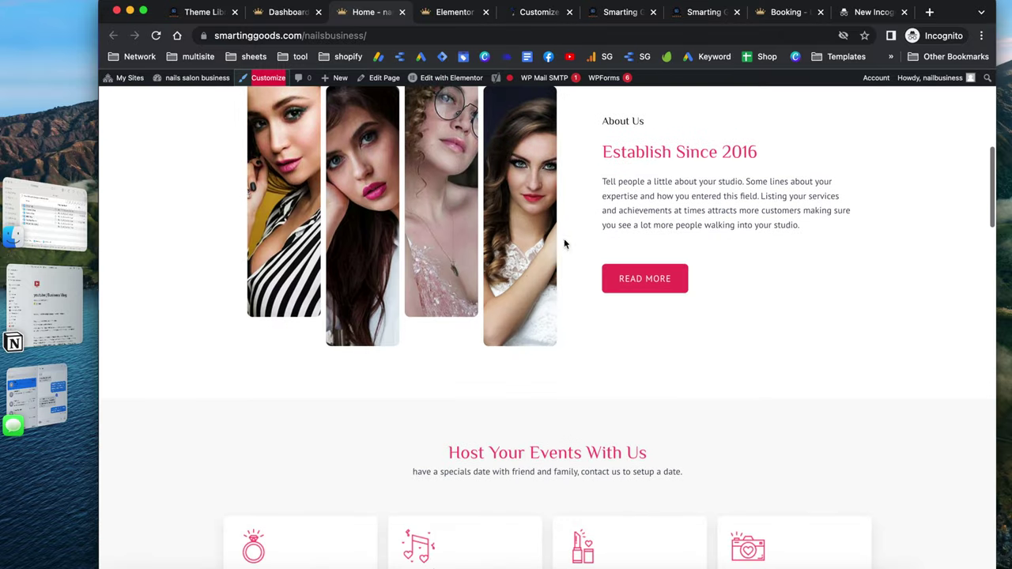
scroll(578, 329, "down", 2)
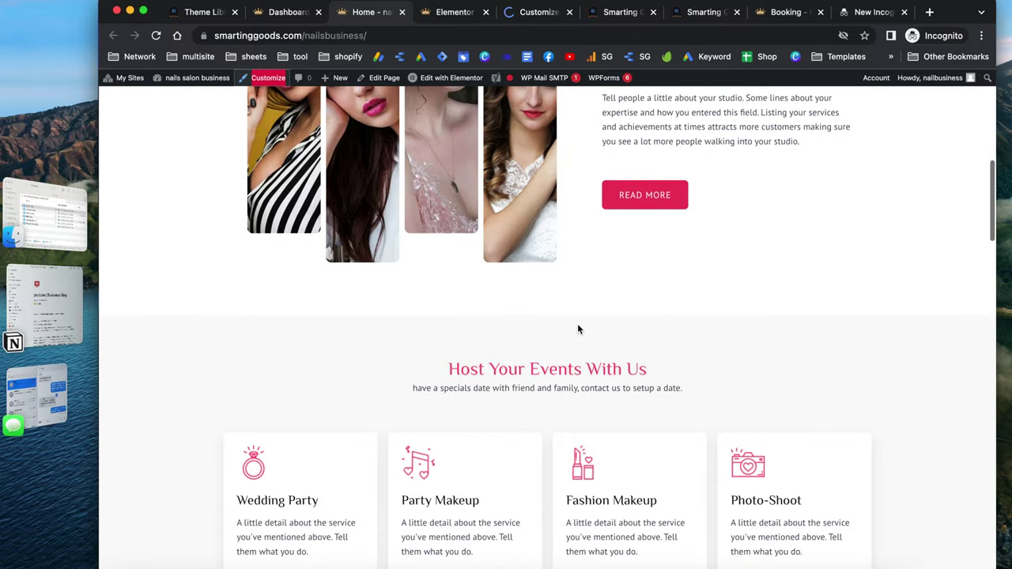
scroll(559, 226, "up", 10)
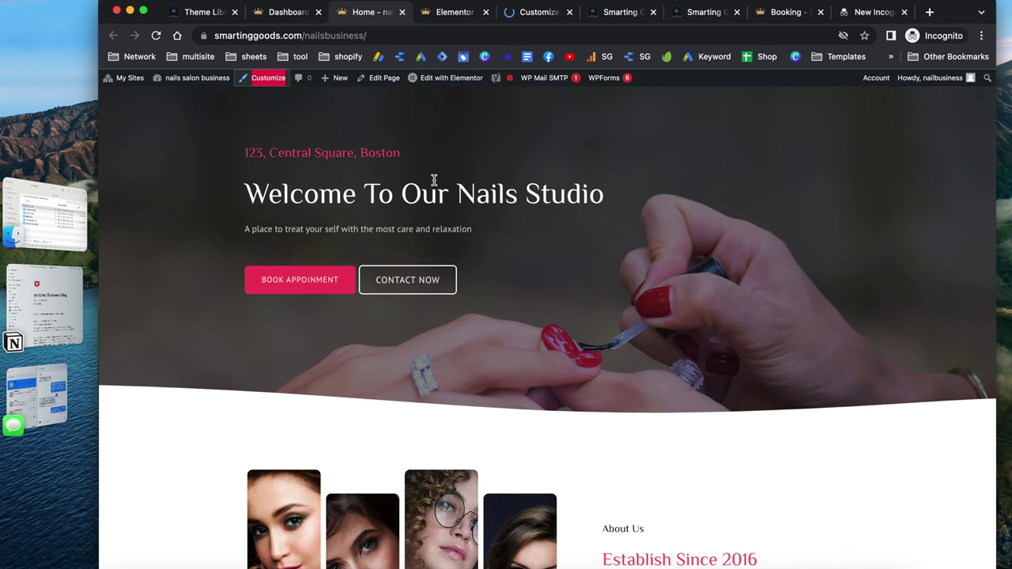
scroll(439, 240, "down", 1)
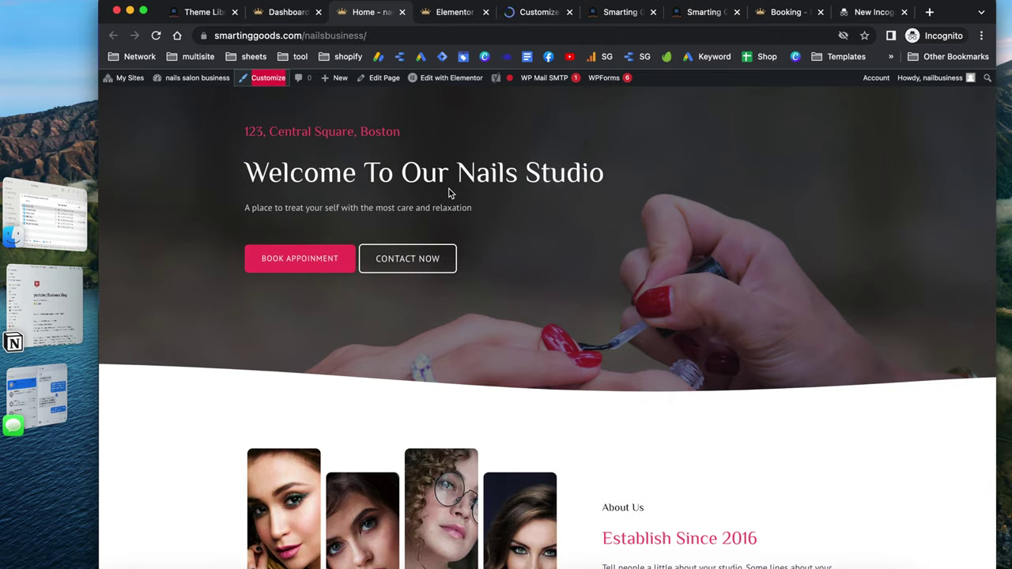
key("ctrl+Tab")
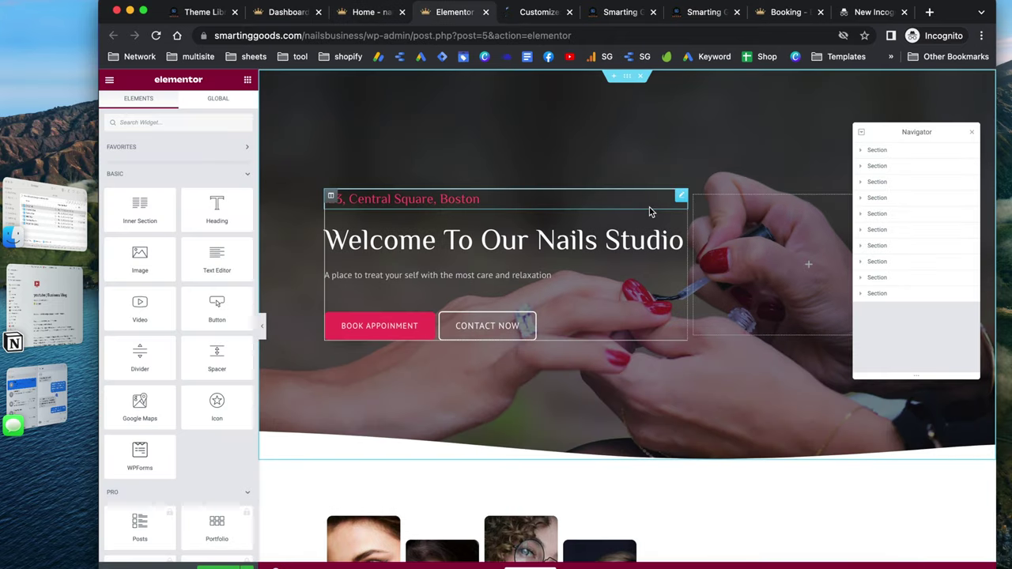
Select the hero's '123, Central Square, Boston' heading and bring up its Style settings
left_click(475, 200)
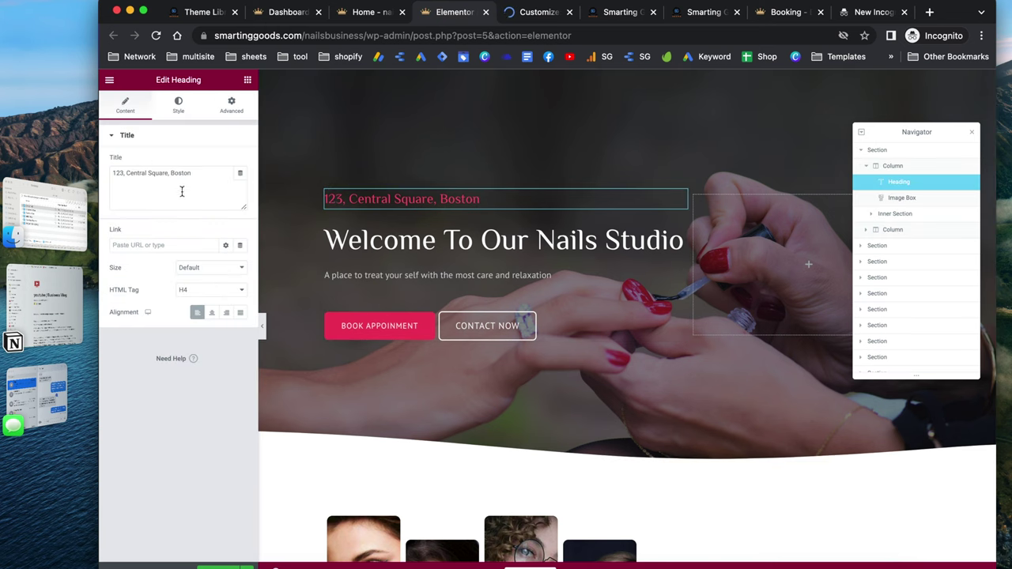
left_click_drag(200, 175, 101, 177)
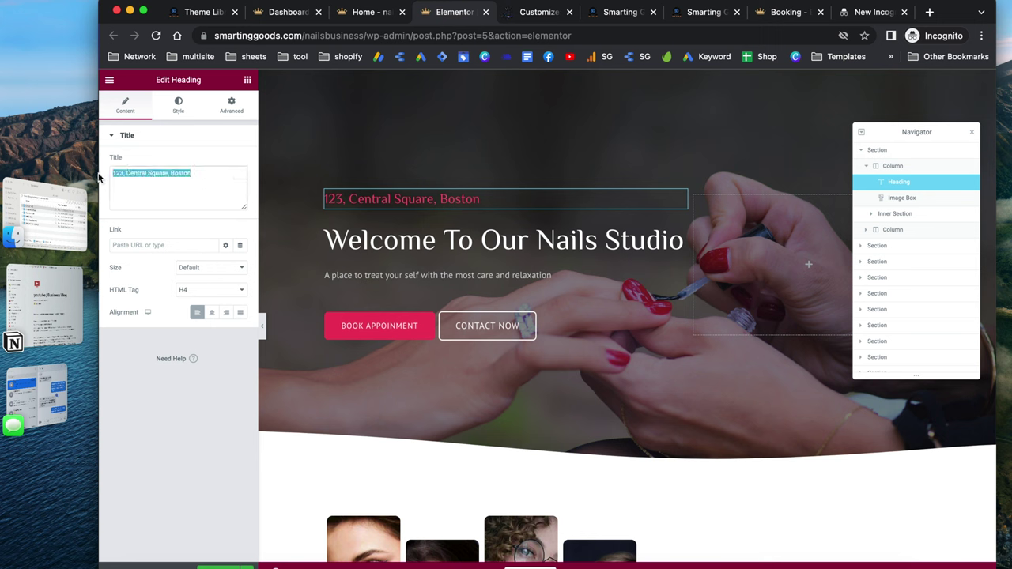
left_click(489, 204)
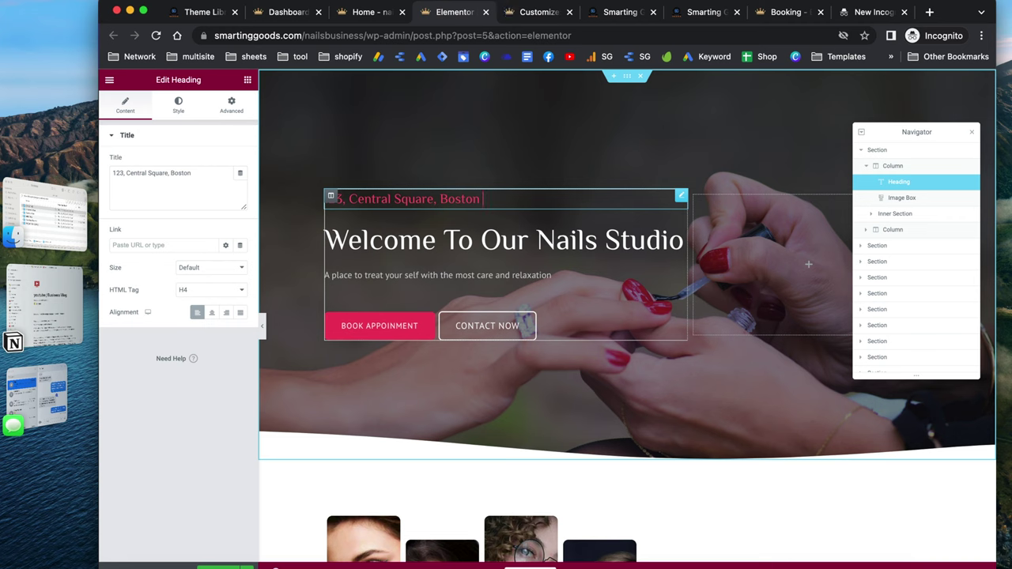
type("hi")
left_click(178, 107)
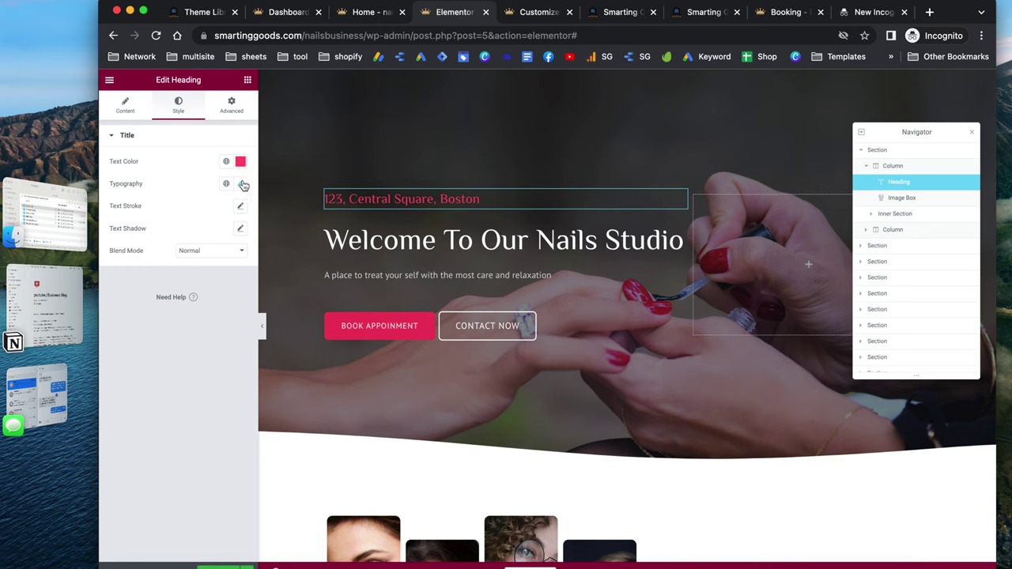
Set the address heading's typography size to 28
left_click(242, 185)
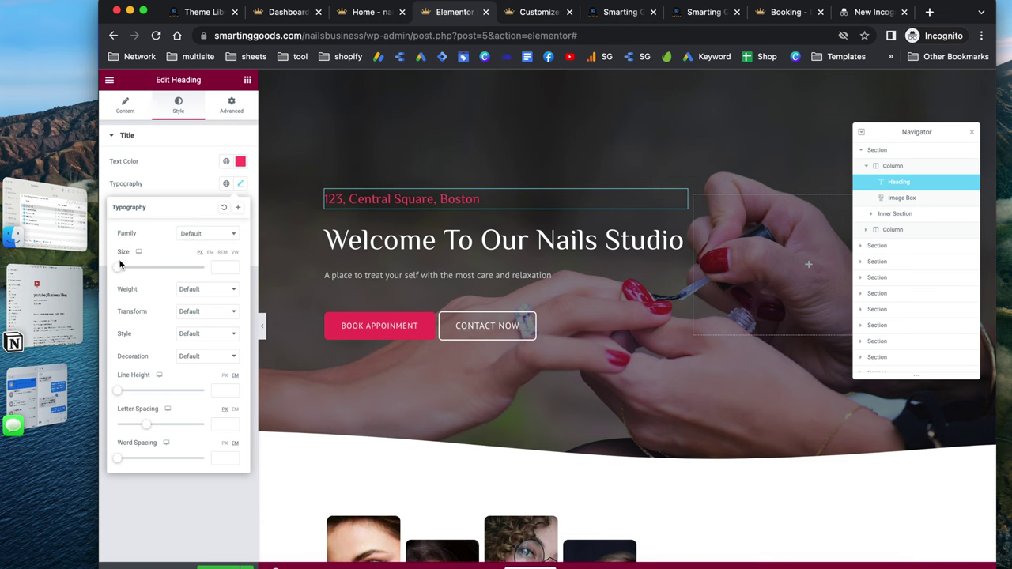
left_click_drag(120, 269, 132, 271)
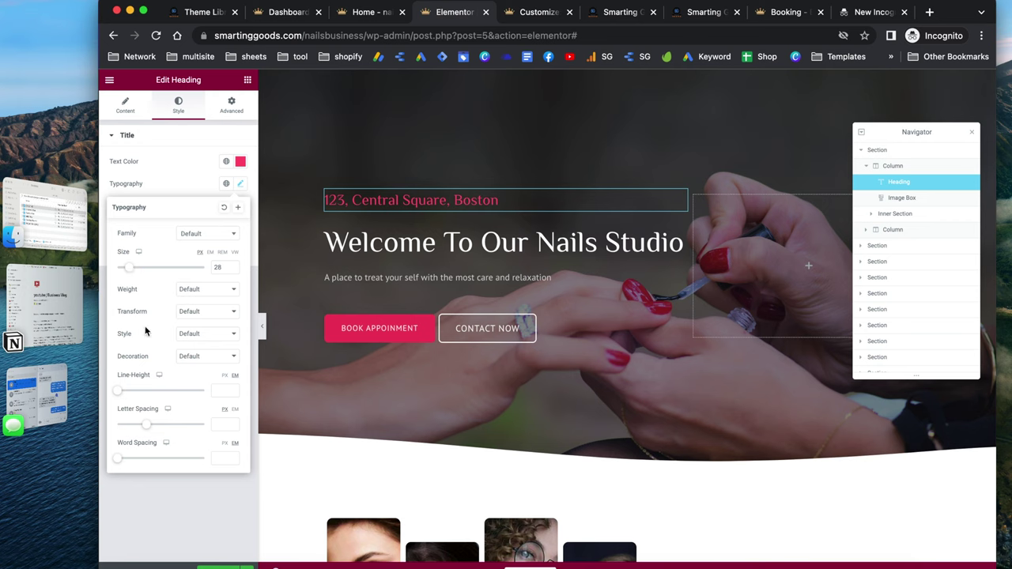
left_click(182, 186)
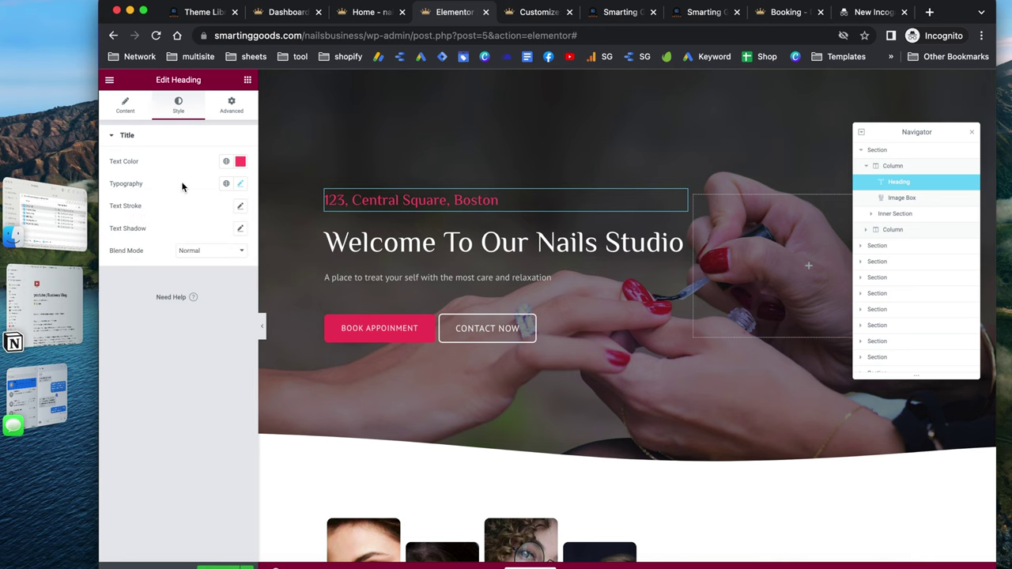
Review the heading's Advanced settings, close the Navigator, and scroll toward About Us
left_click(232, 105)
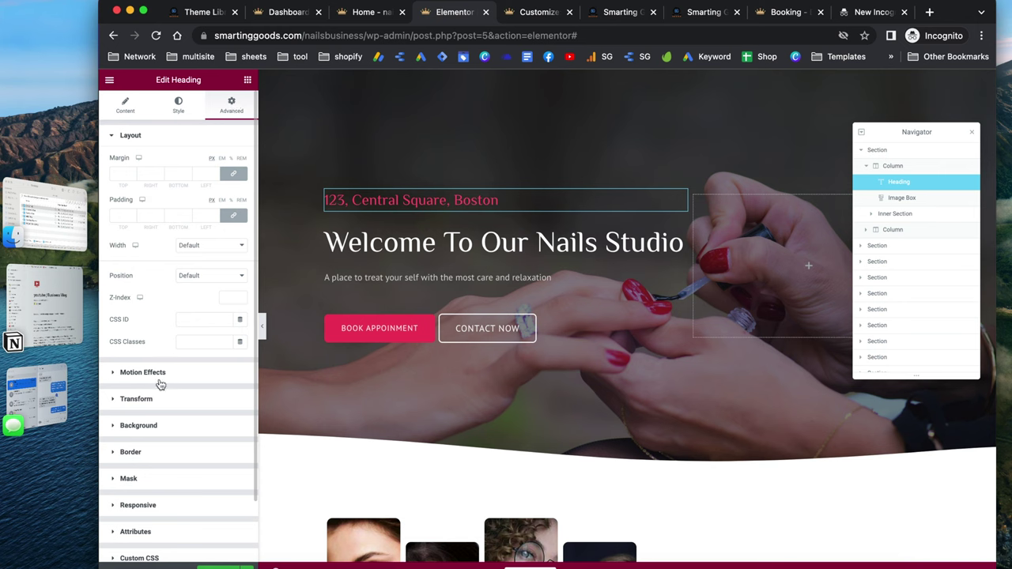
scroll(161, 383, "down", 2)
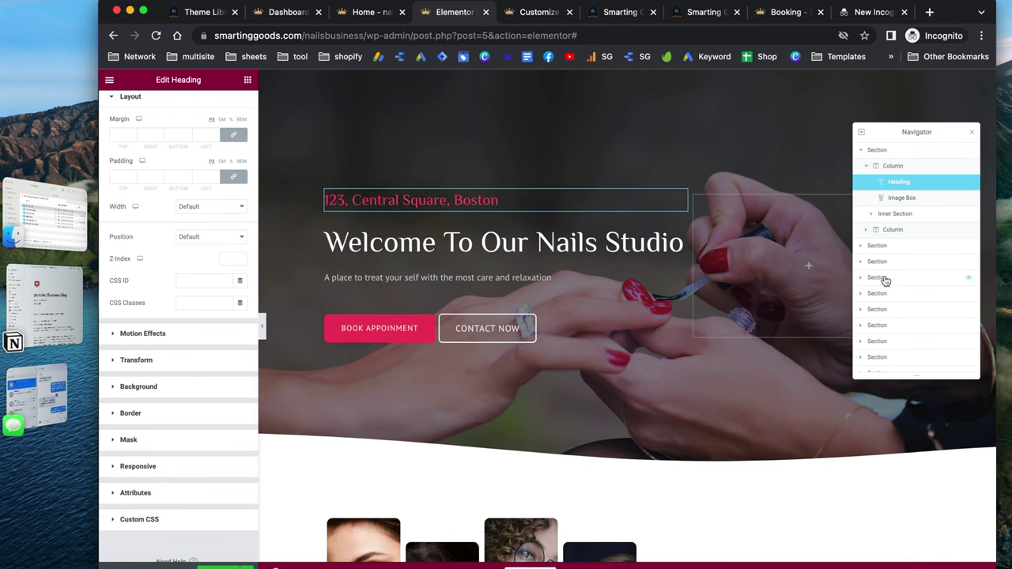
scroll(882, 307, "down", 1)
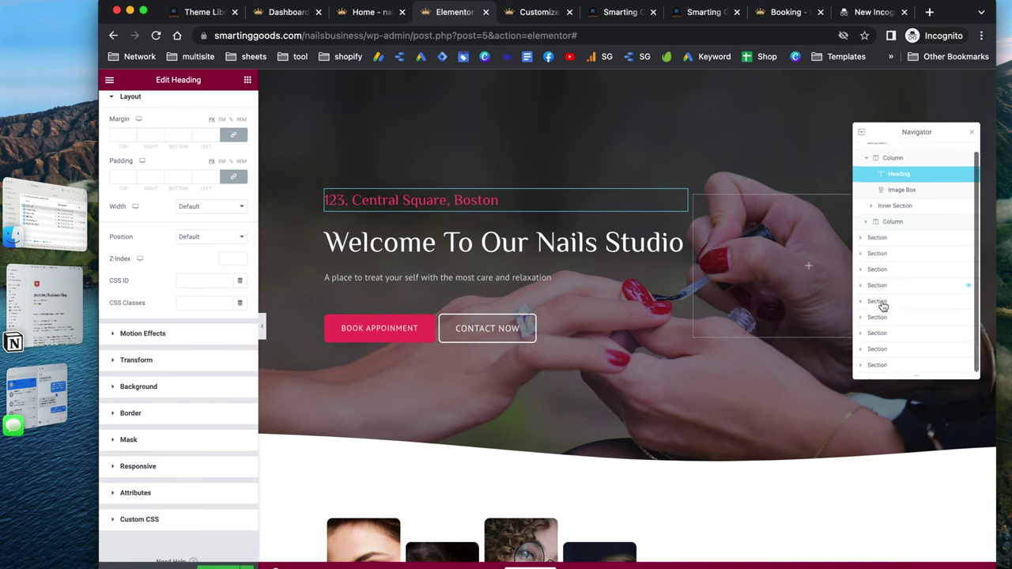
left_click(973, 132)
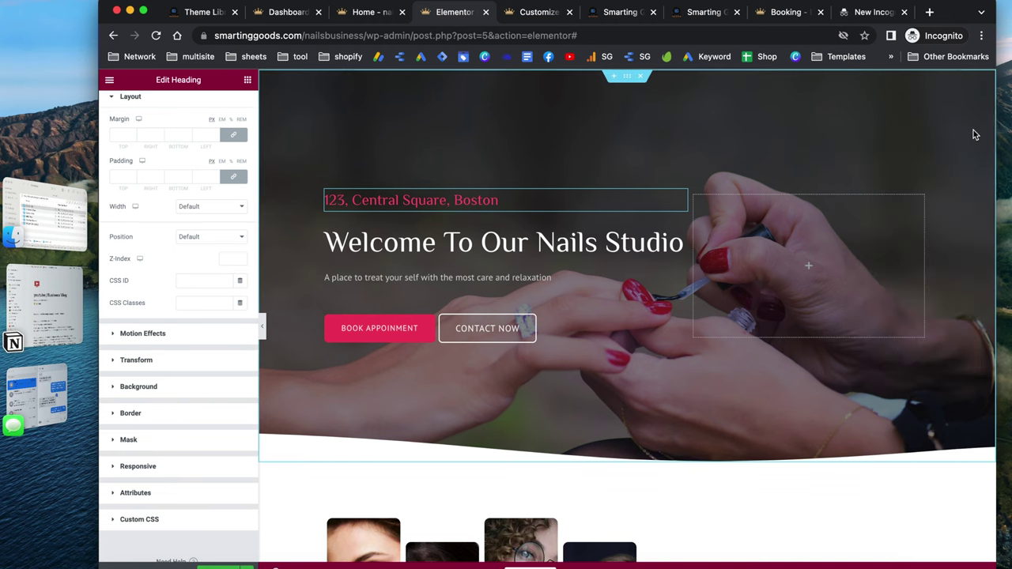
scroll(695, 241, "down", 5)
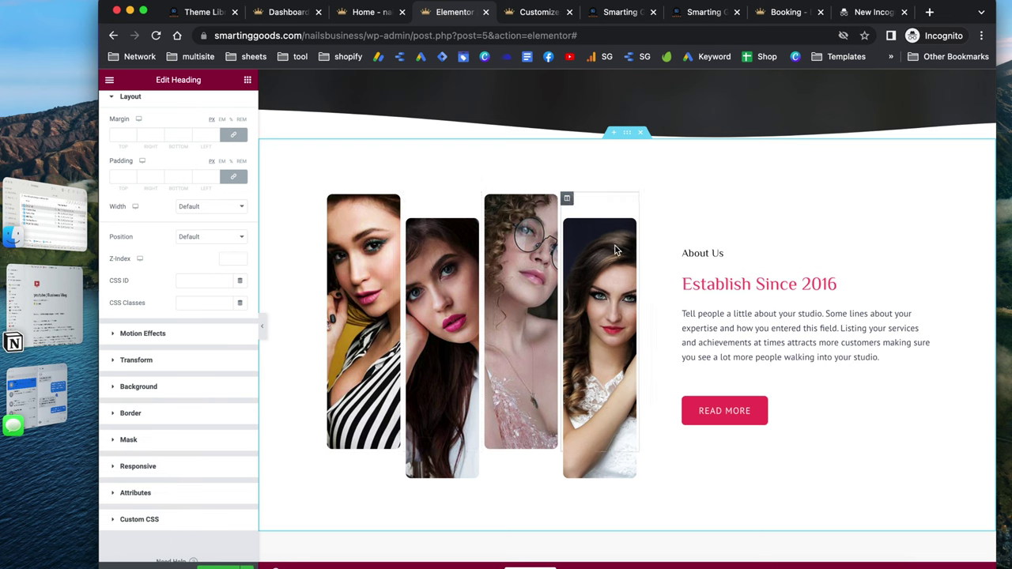
left_click(332, 201)
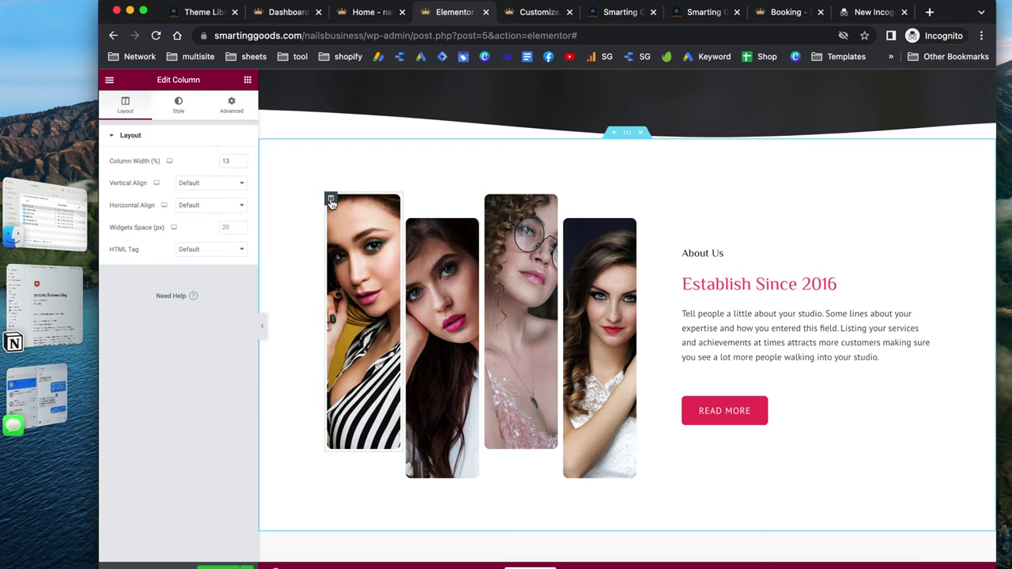
left_click(178, 105)
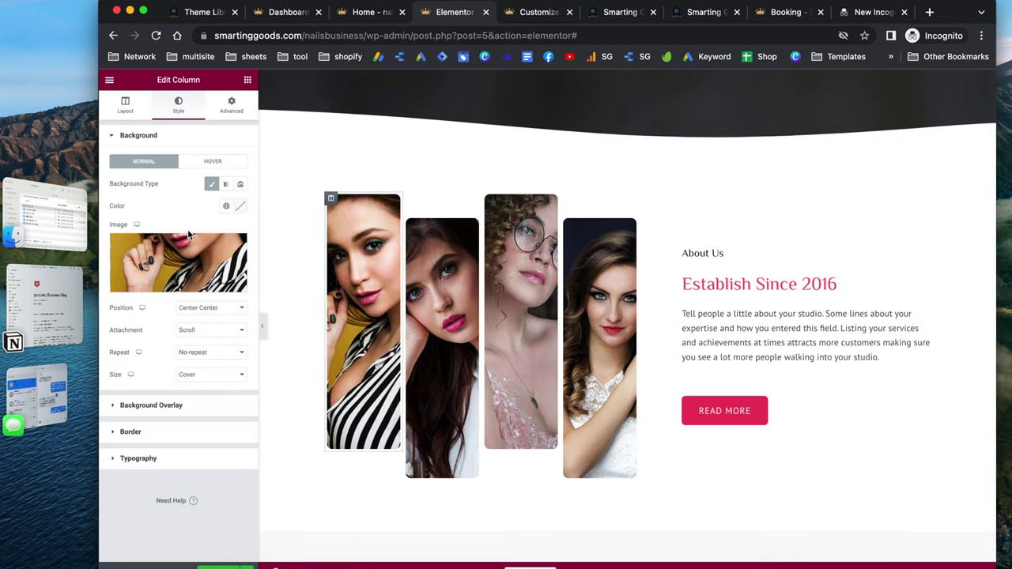
mouse_move(173, 261)
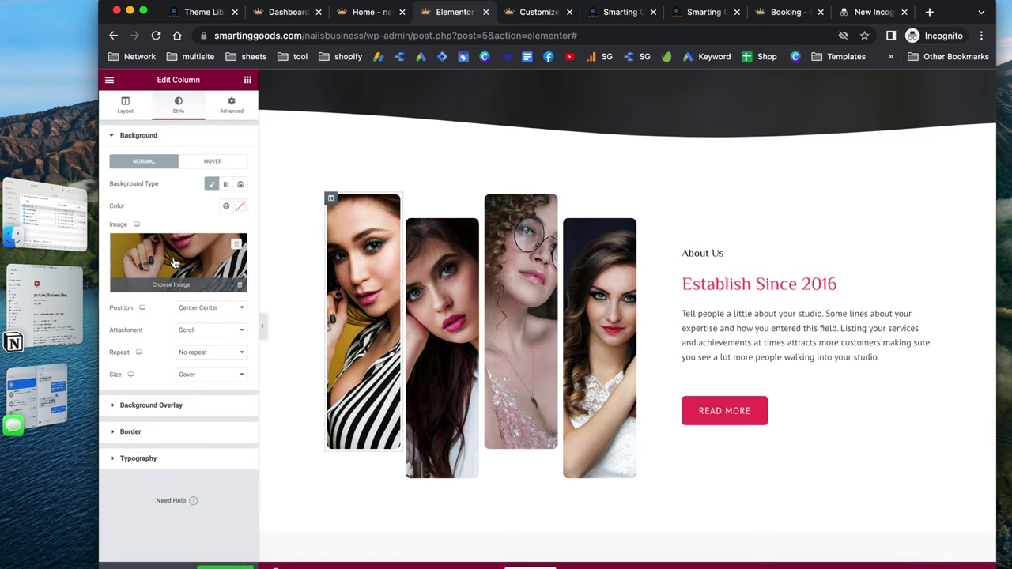
left_click(173, 262)
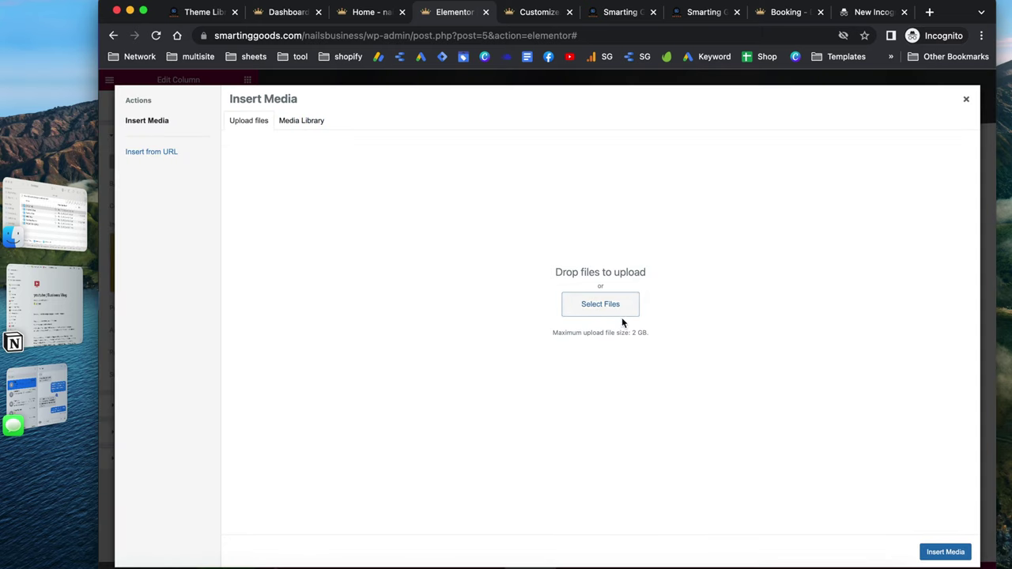
left_click(307, 125)
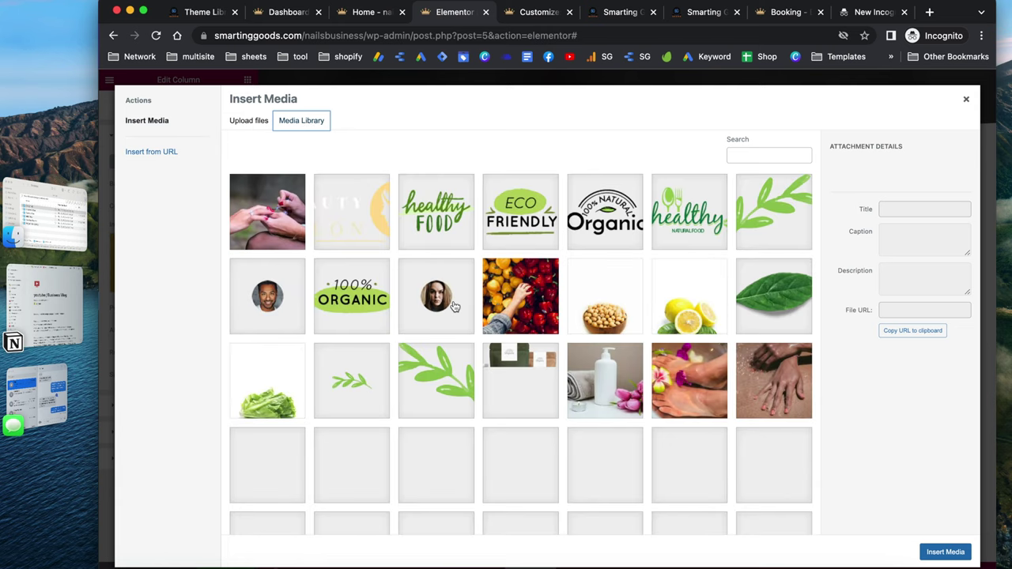
scroll(454, 307, "down", 2)
scroll(454, 307, "up", 2)
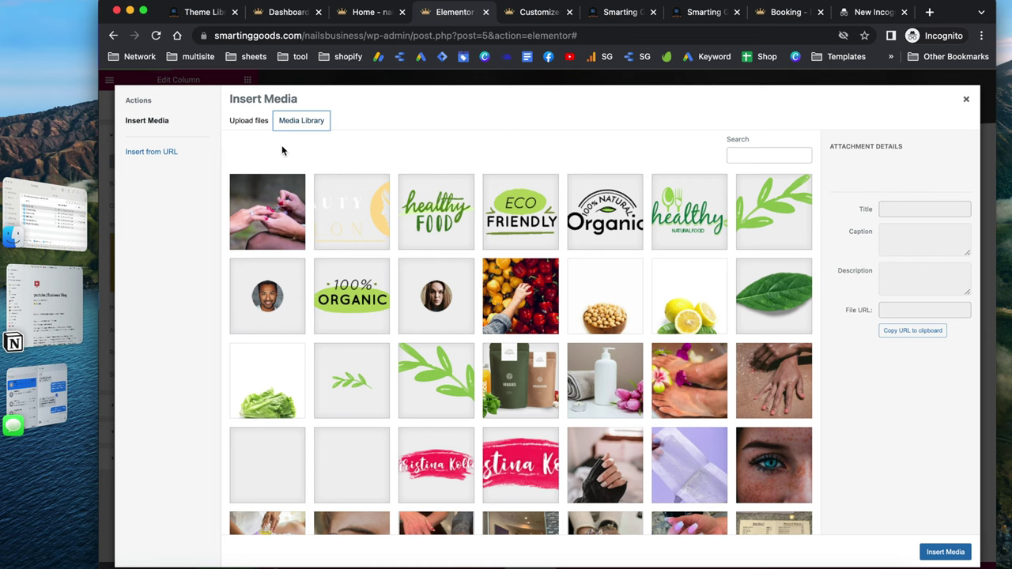
left_click(259, 125)
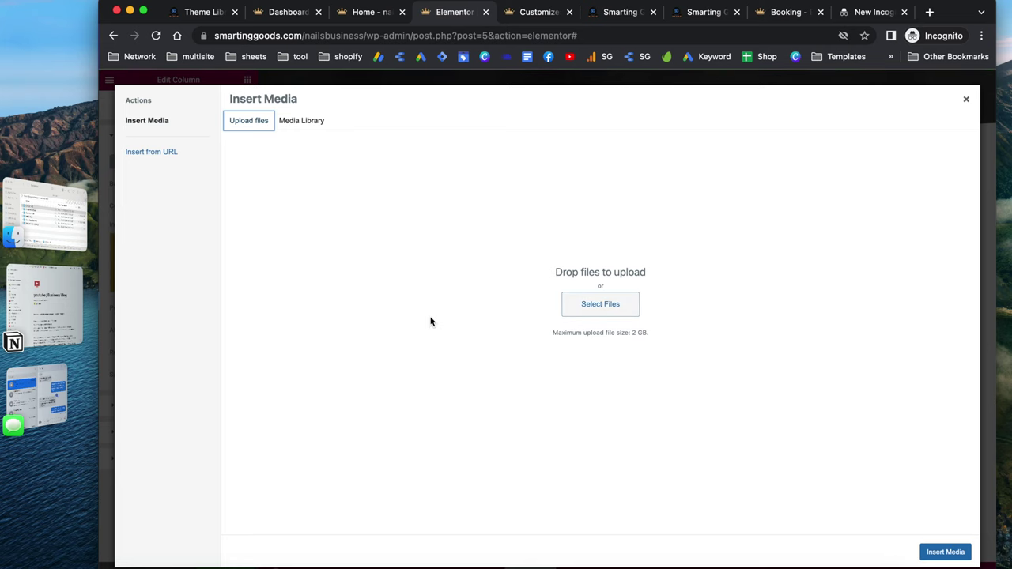
left_click(966, 98)
scroll(655, 253, "down", 1)
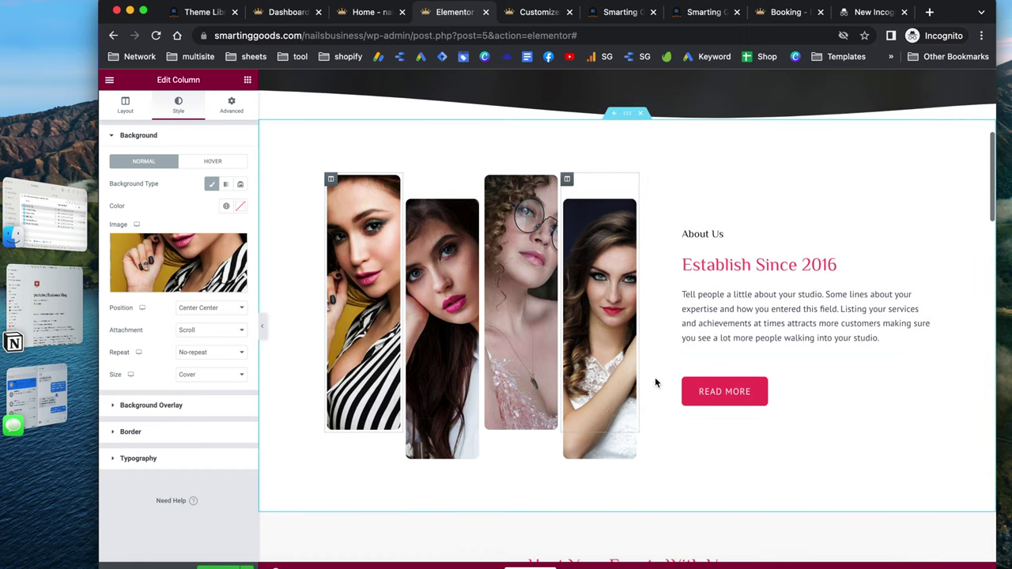
Move from the About Us heading and Establish Since 2016 box to the READ MORE button's settings
left_click(707, 236)
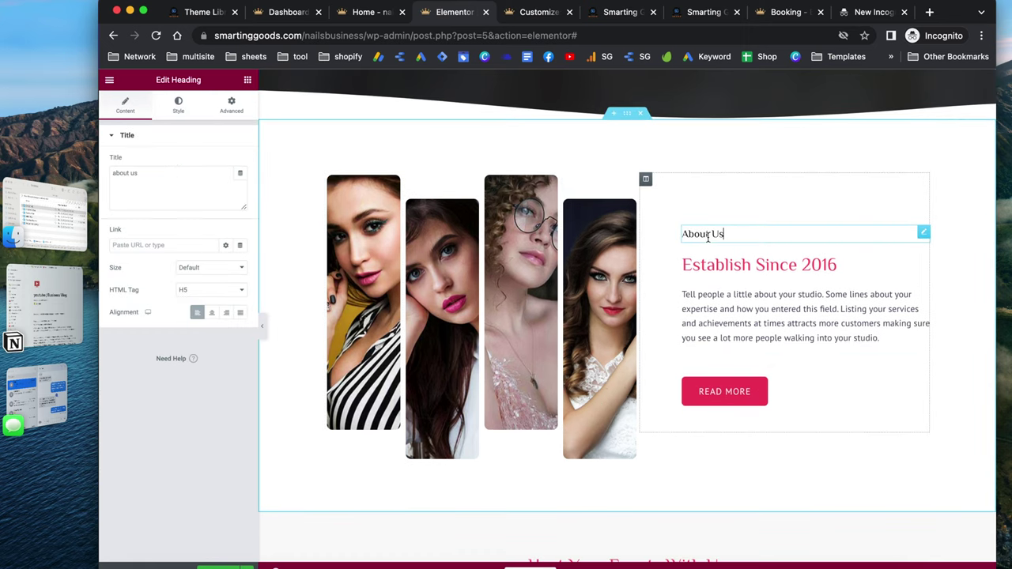
left_click(728, 261)
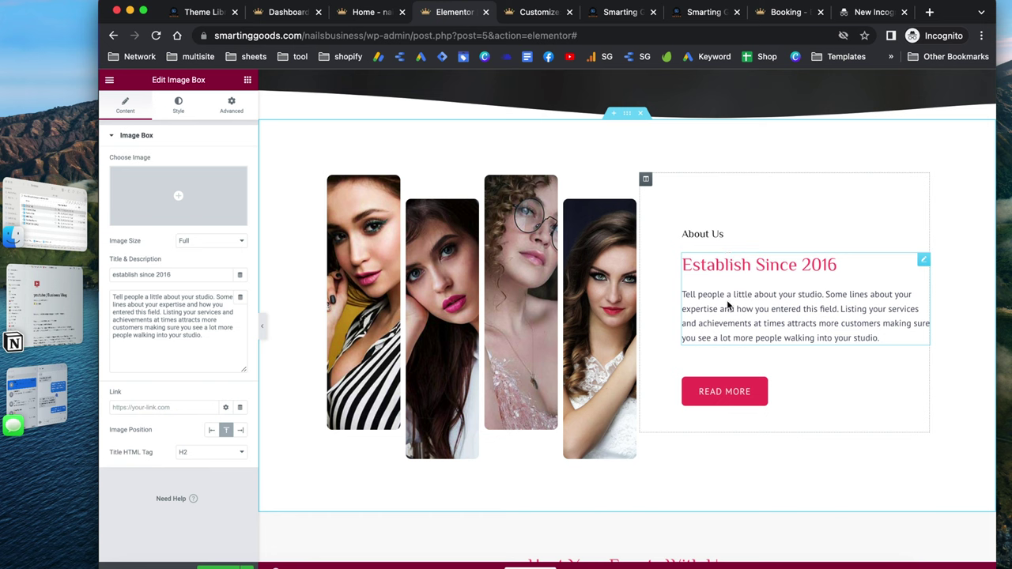
scroll(838, 319, "down", 1)
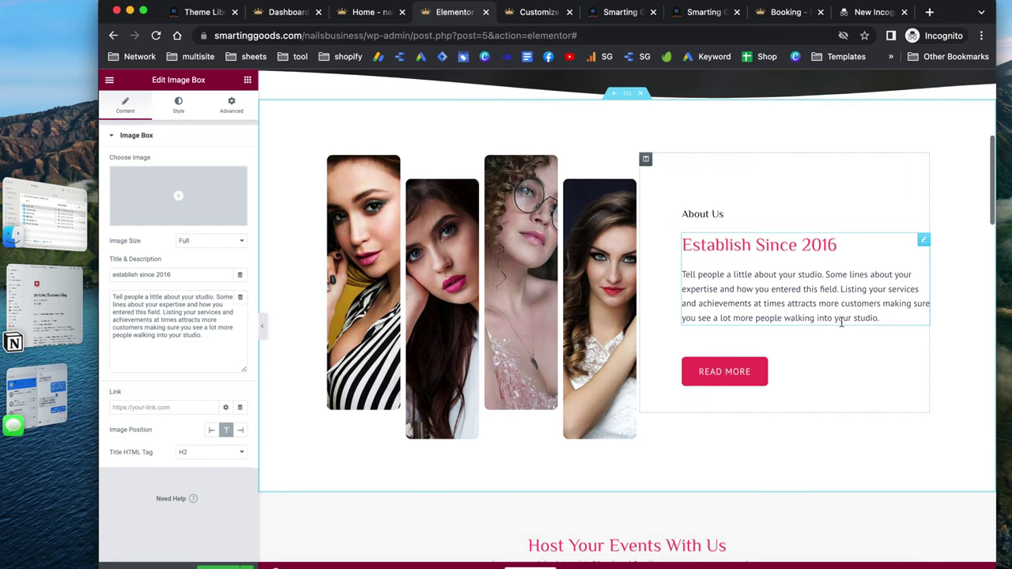
left_click(740, 378)
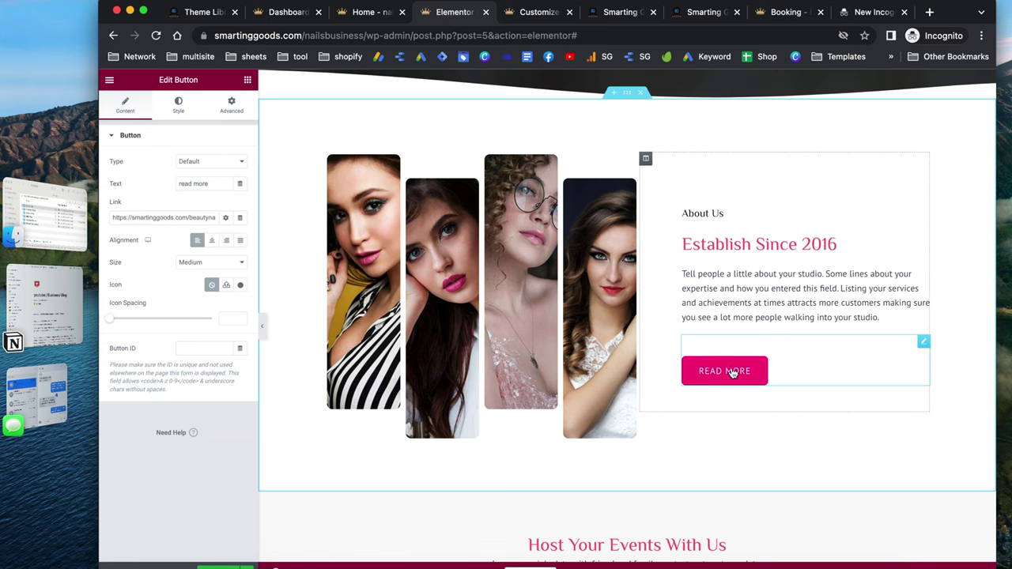
Replace the READ MORE button's link with the Booking page
triple_click(130, 217)
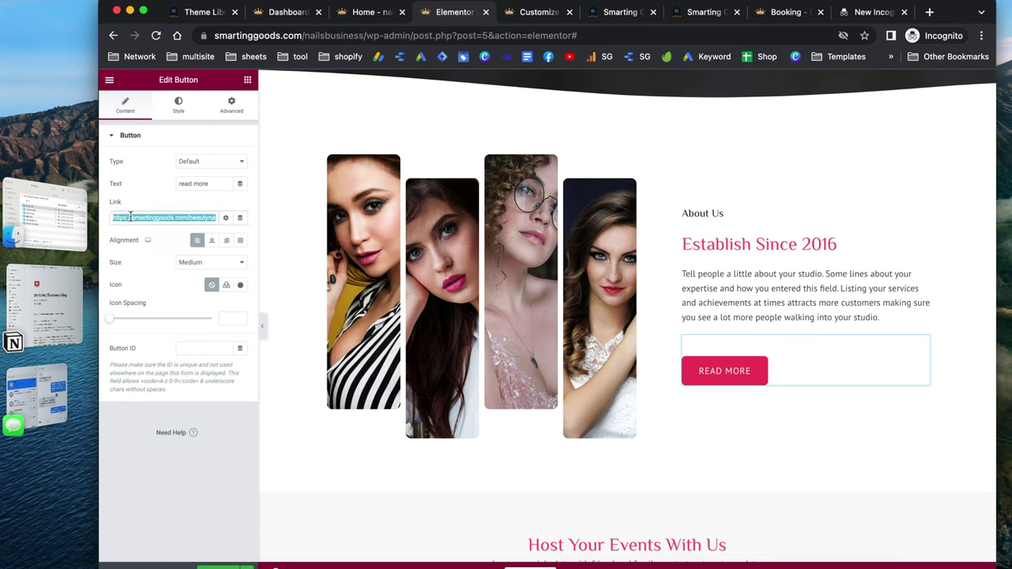
key("BackSpace")
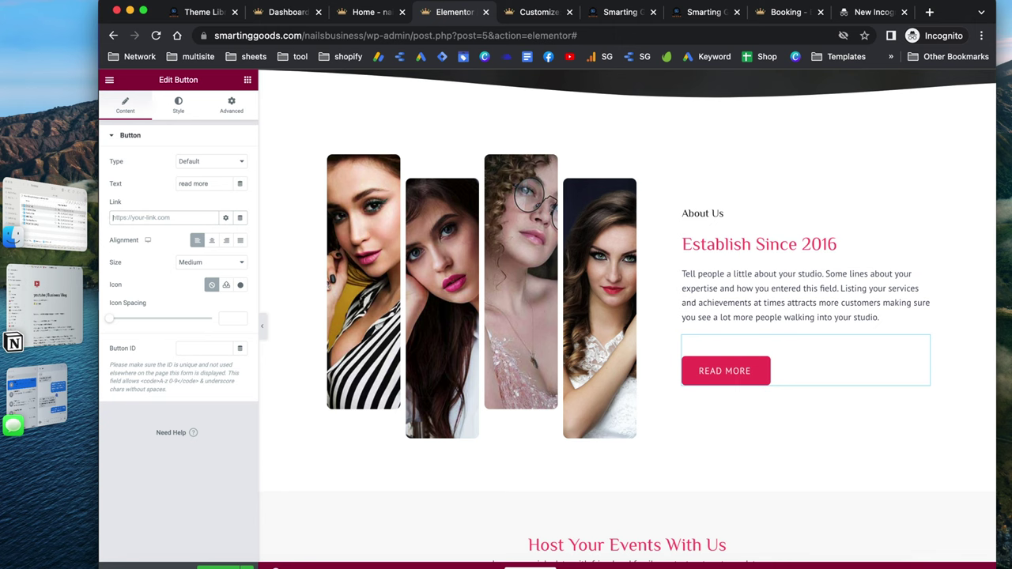
type("booking")
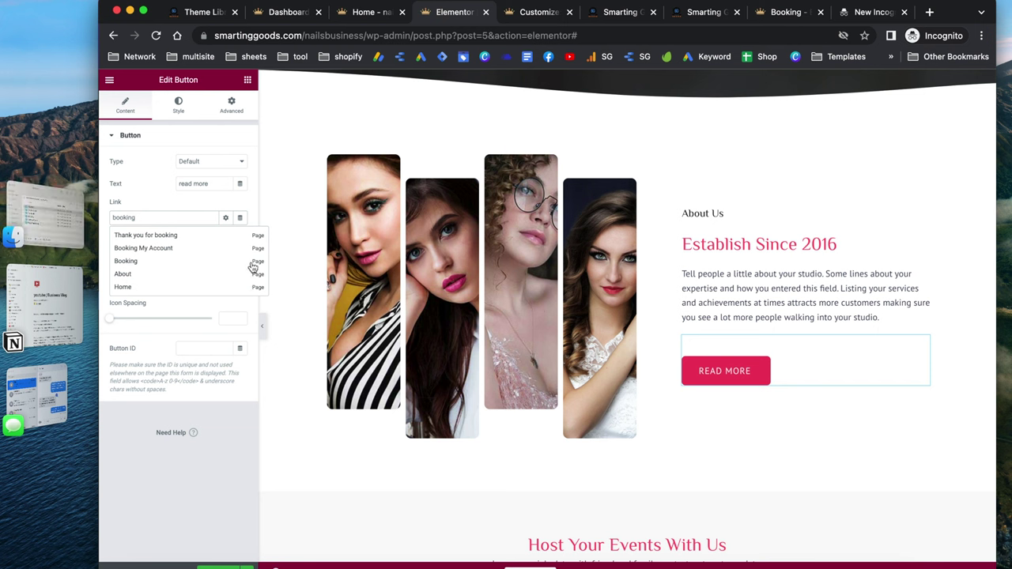
left_click(131, 263)
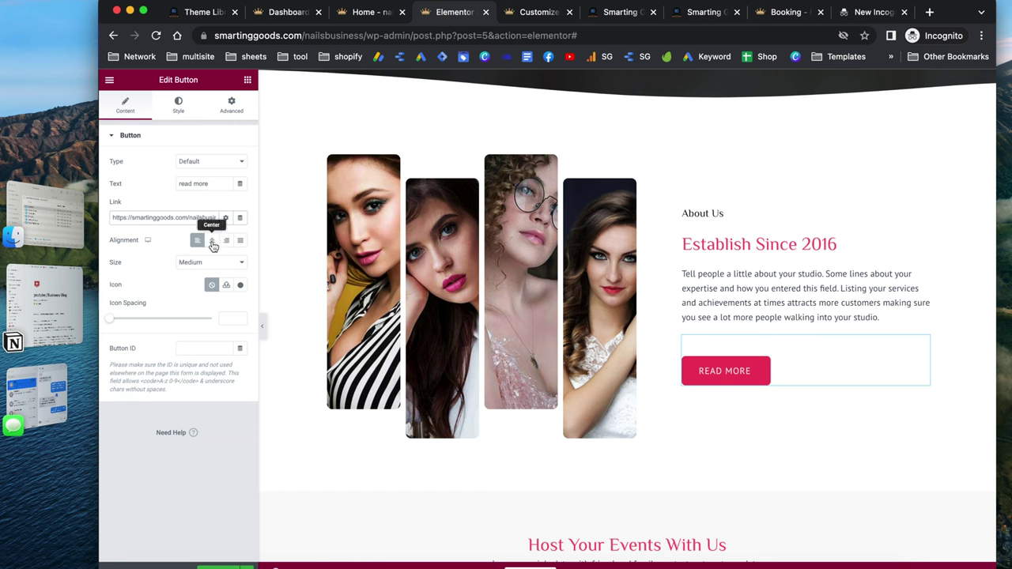
Try center and right alignment on the READ MORE button, leave it left-aligned, and view its style settings
left_click(211, 241)
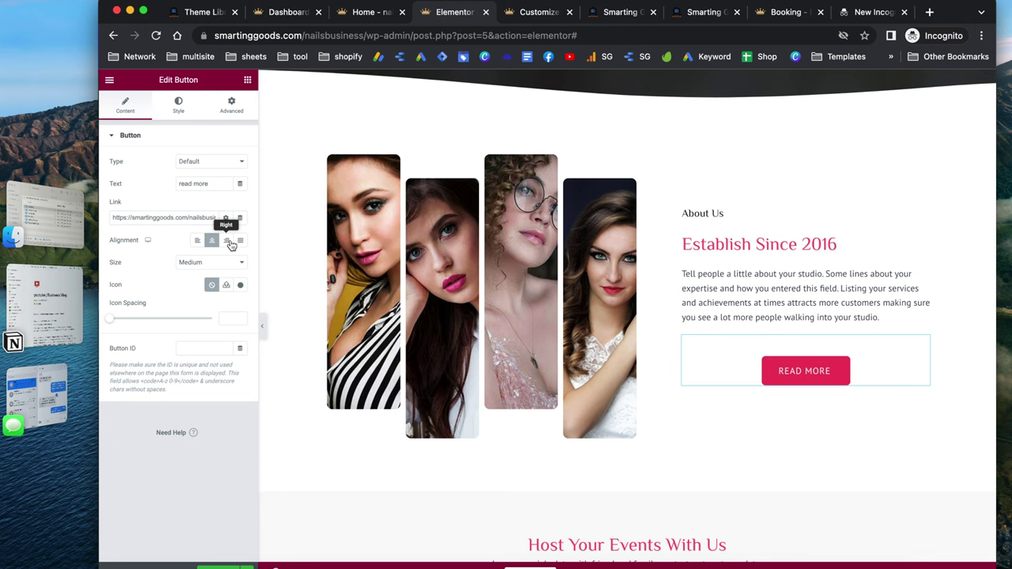
left_click(229, 242)
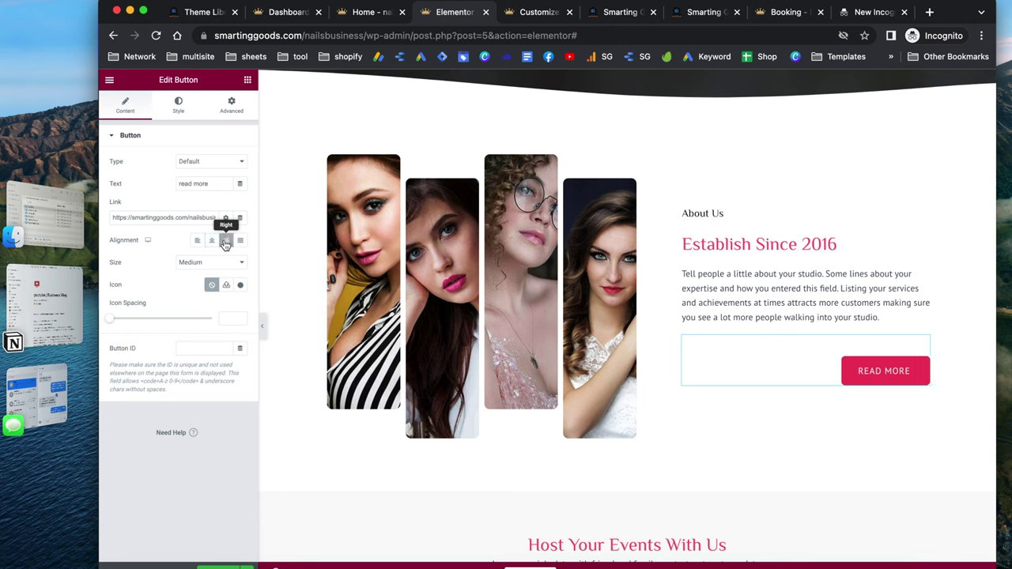
left_click(198, 241)
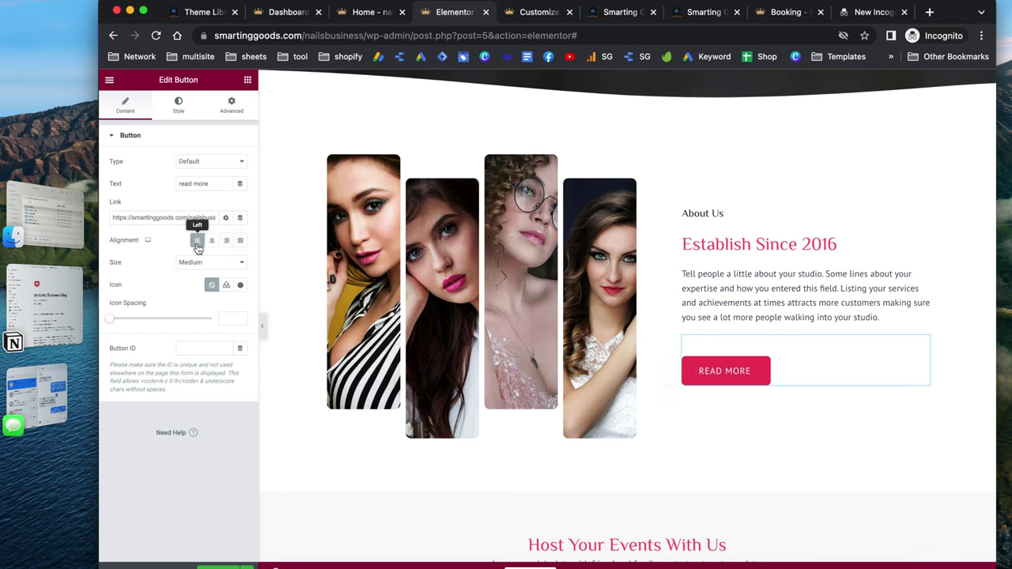
left_click(179, 105)
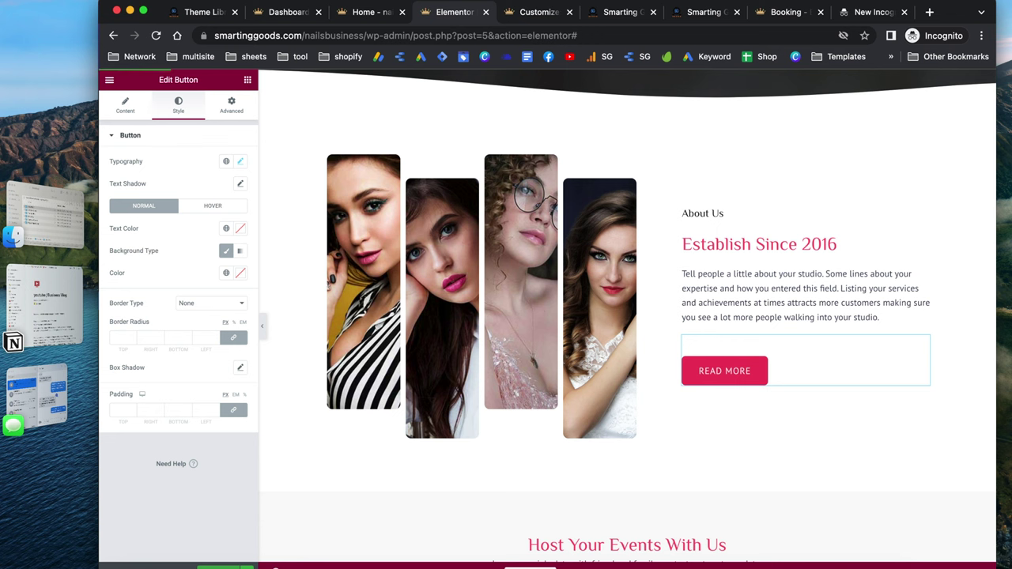
Check the Book An Appointment button, then open the Priced Beauty Solutions section's layout settings
scroll(501, 530, "down", 3)
scroll(501, 529, "down", 6)
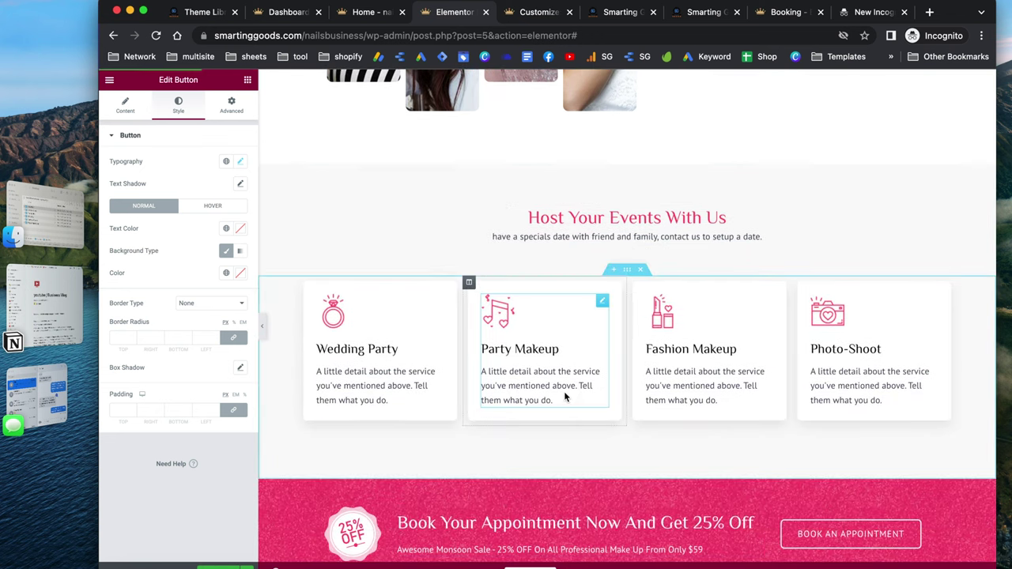
scroll(565, 392, "down", 8)
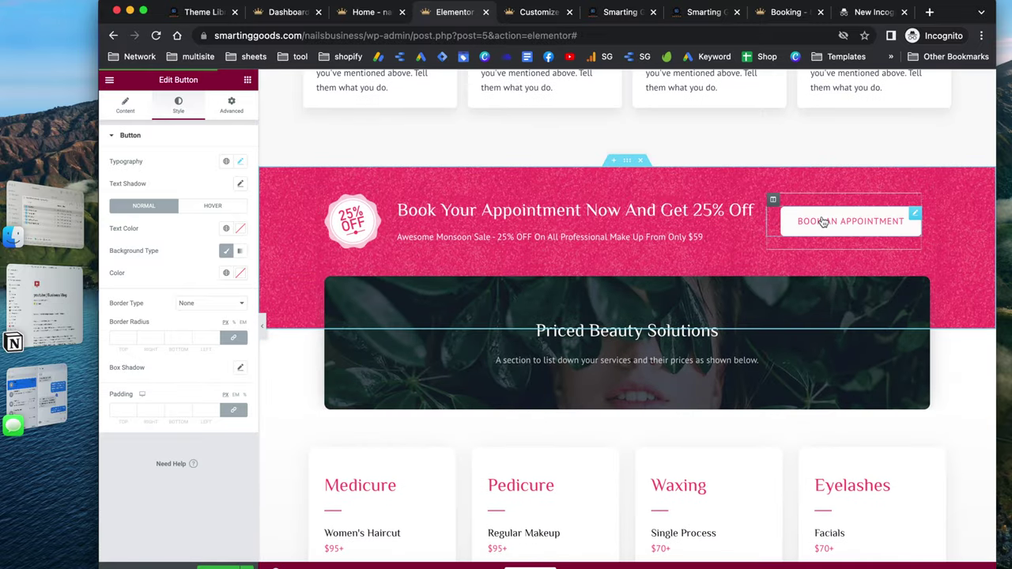
left_click(840, 235)
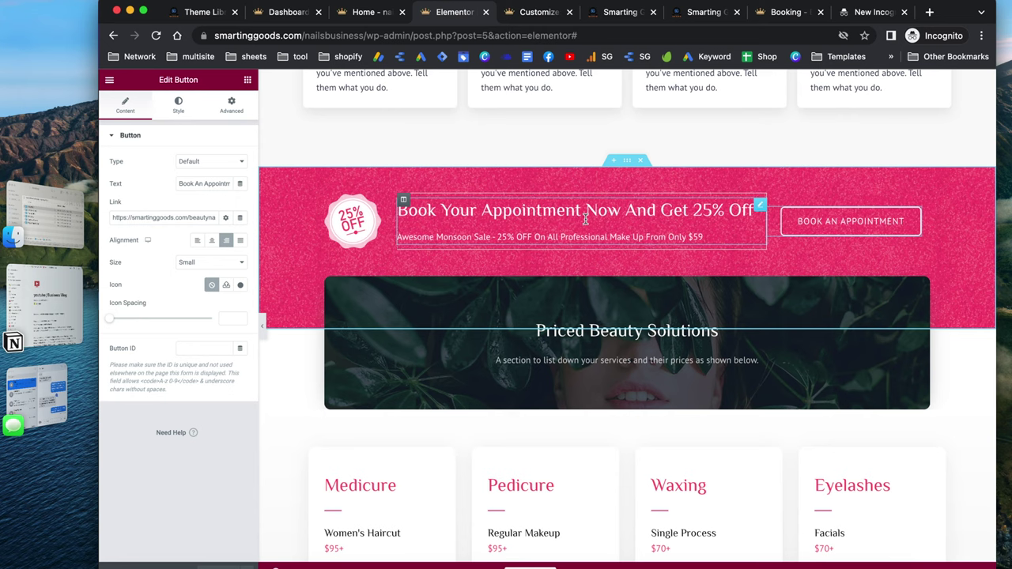
scroll(668, 310, "down", 2)
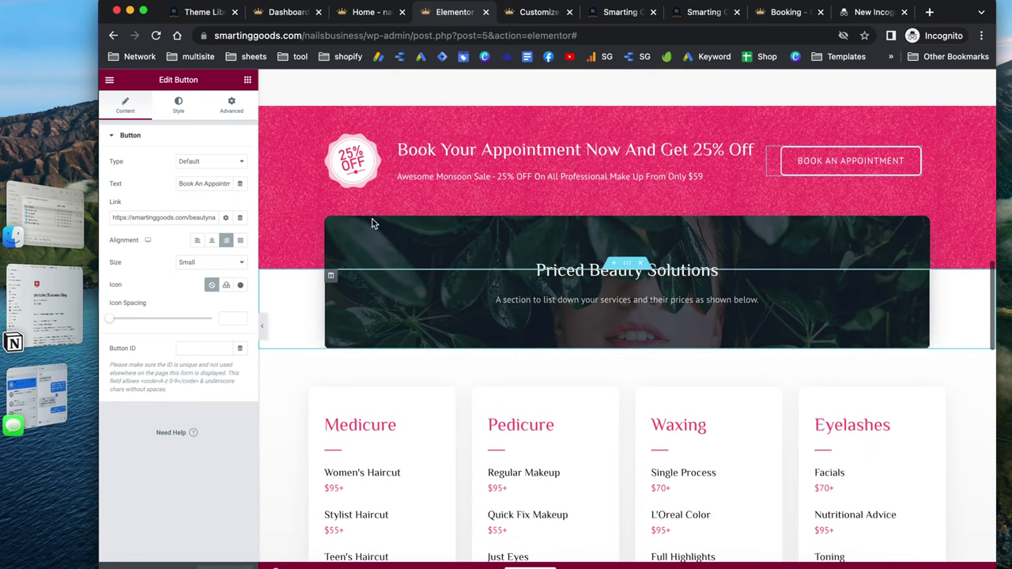
left_click(631, 268)
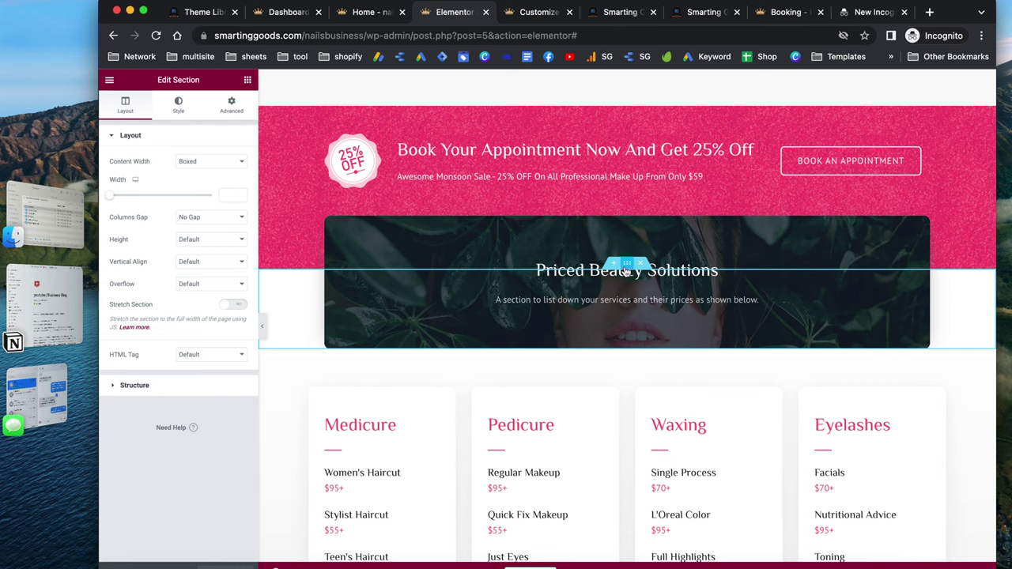
Review the pricing section's Style and Background Overlay options, then return to Layout
left_click(178, 106)
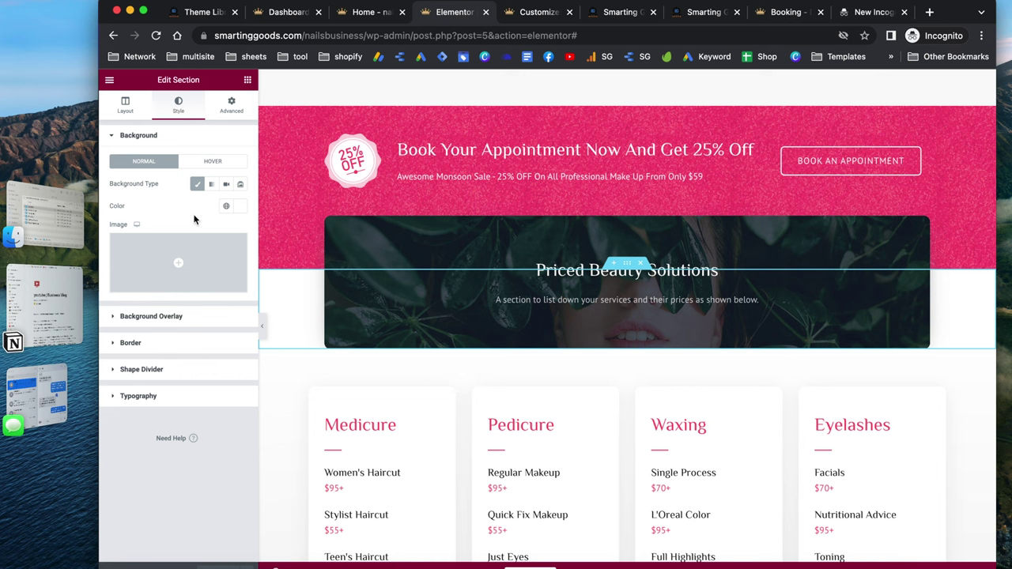
left_click(166, 320)
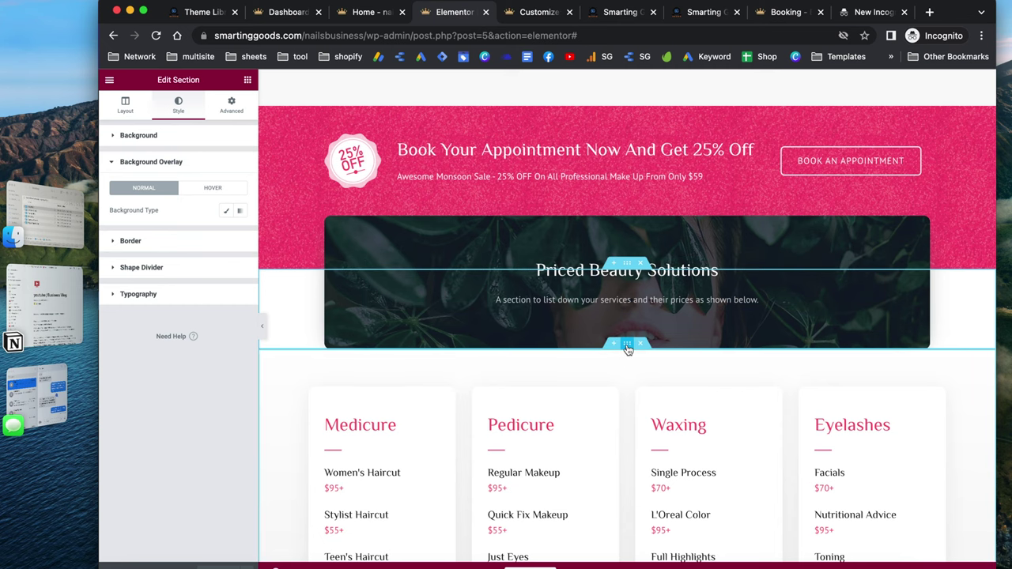
left_click(627, 345)
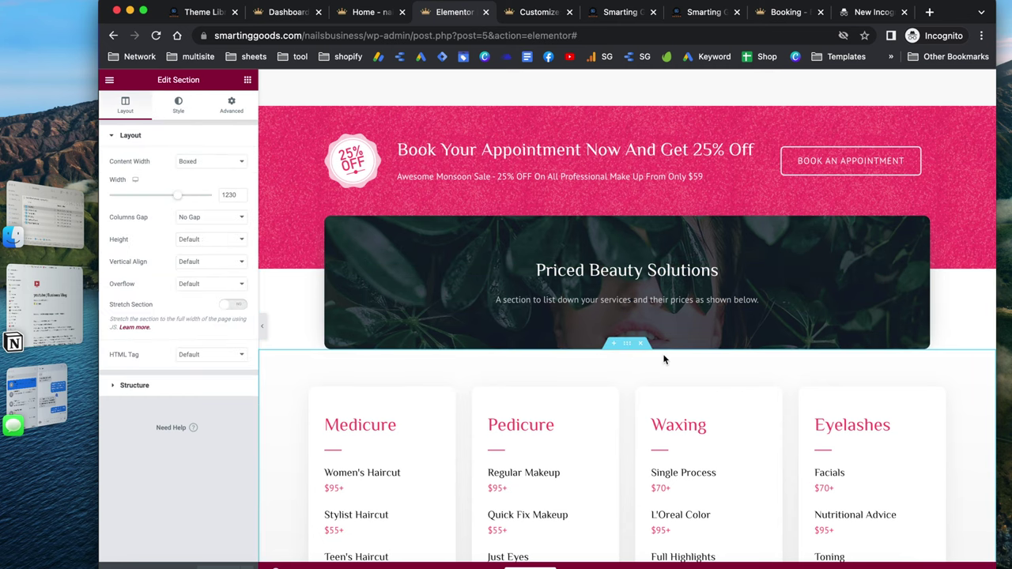
Inspect the Women's Haircut $95+ price item settings, then preview the page in a new tab
scroll(664, 360, "down", 3)
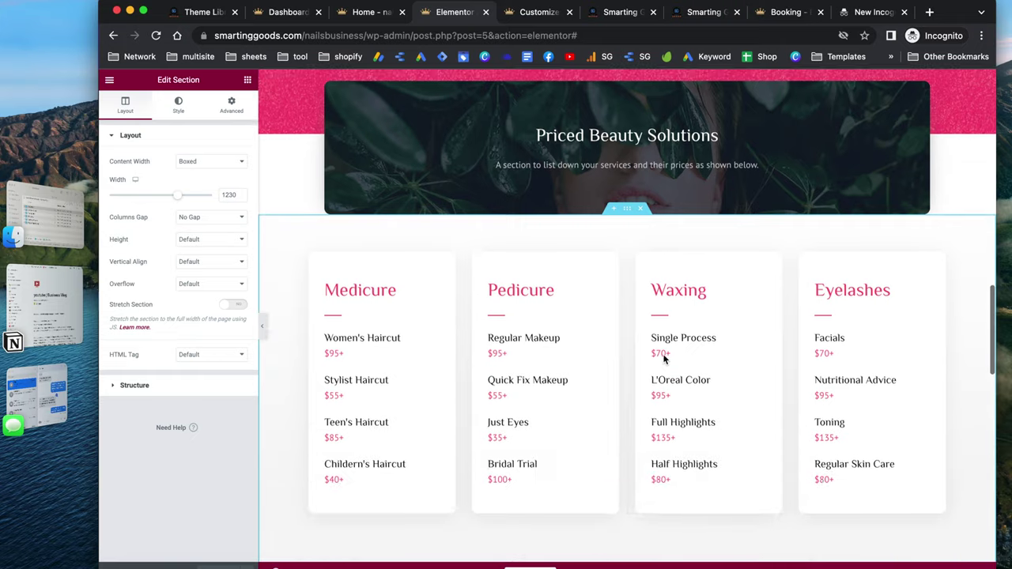
left_click(433, 338)
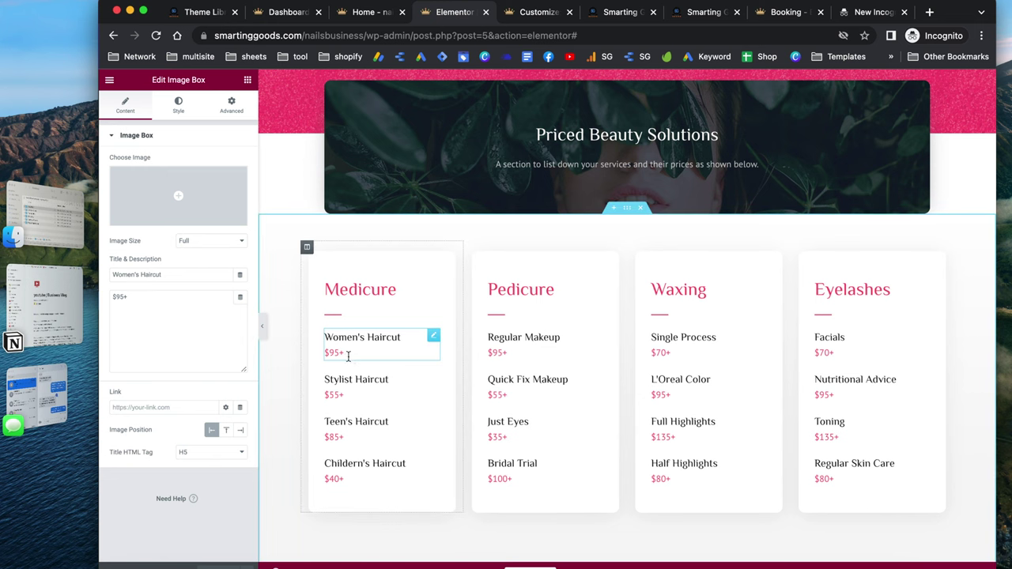
scroll(415, 375, "down", 5)
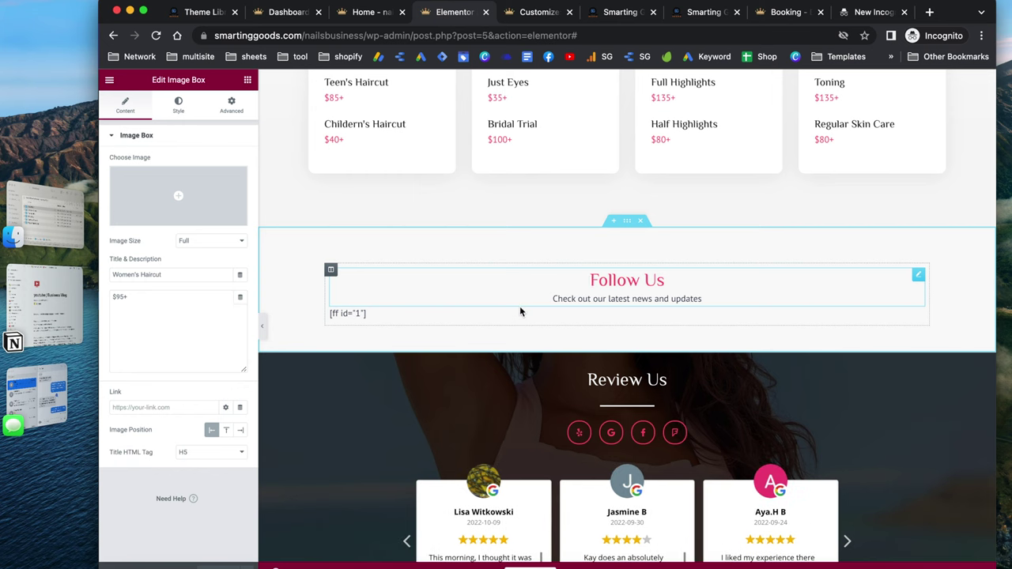
scroll(549, 324, "down", 1)
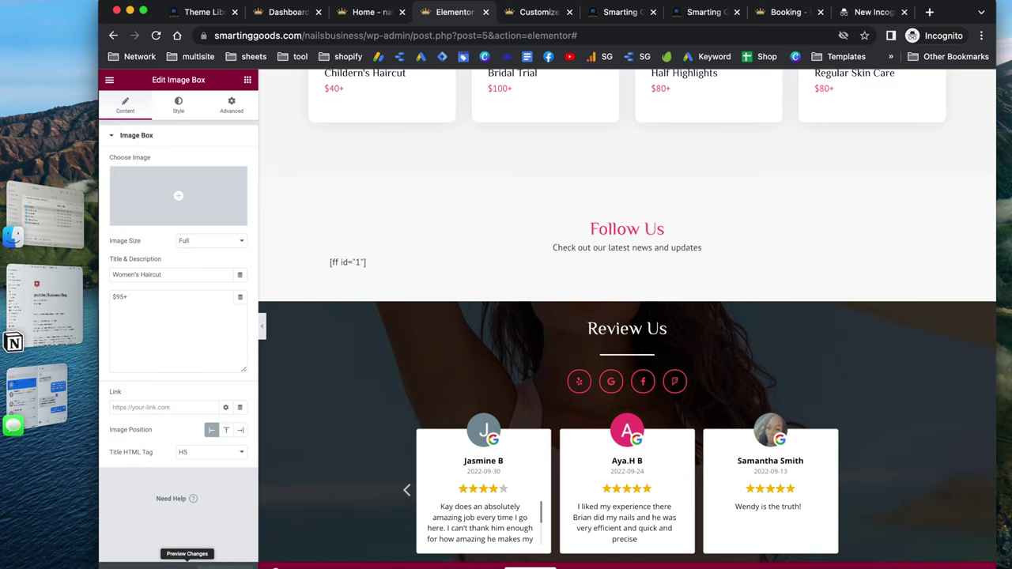
left_click(188, 563)
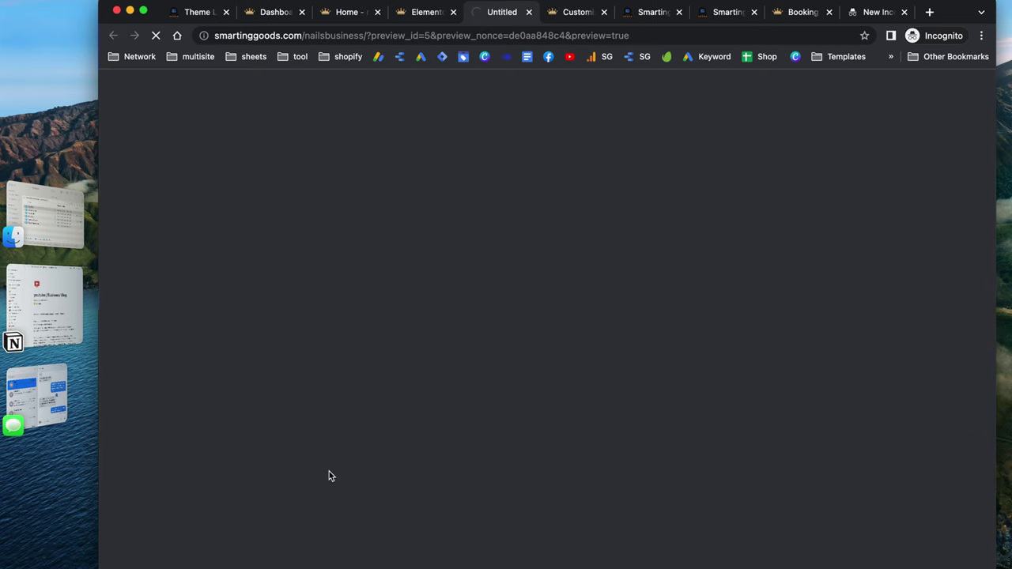
Scroll the preview past the four-post Instagram feed and reviews to the map, then return to the Elementor editor
scroll(539, 343, "down", 2)
scroll(540, 344, "down", 15)
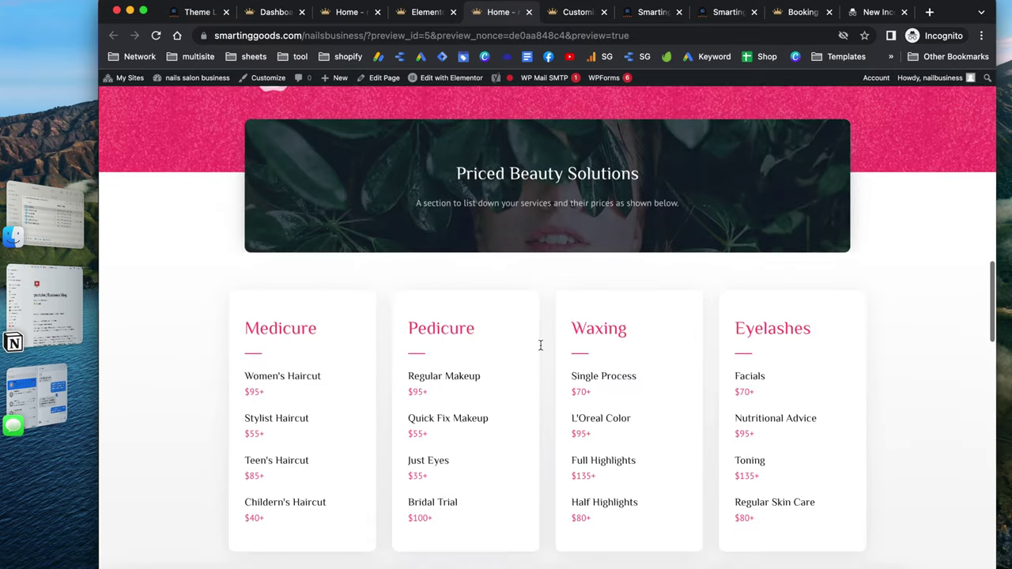
scroll(540, 348, "down", 3)
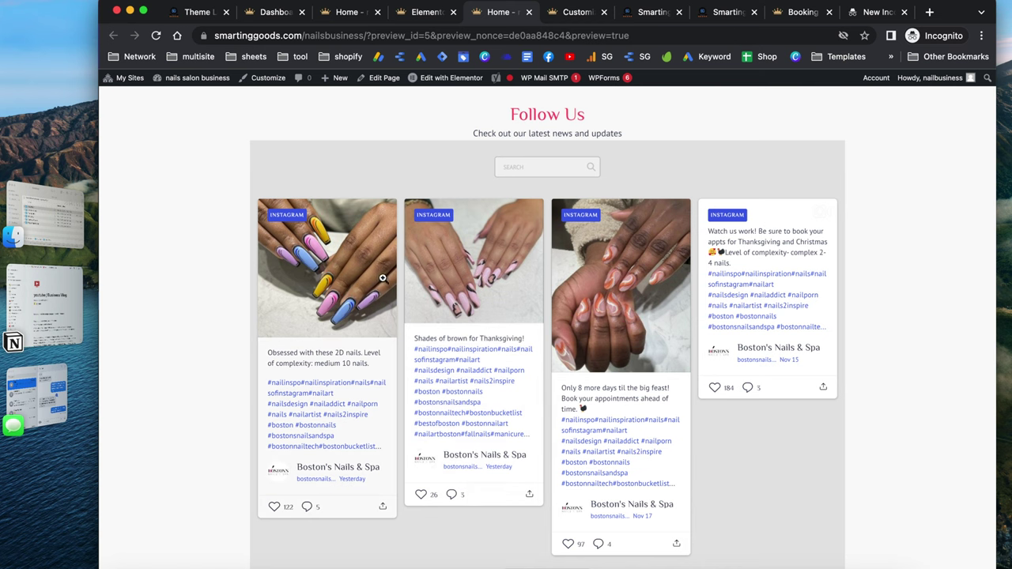
scroll(581, 403, "down", 6)
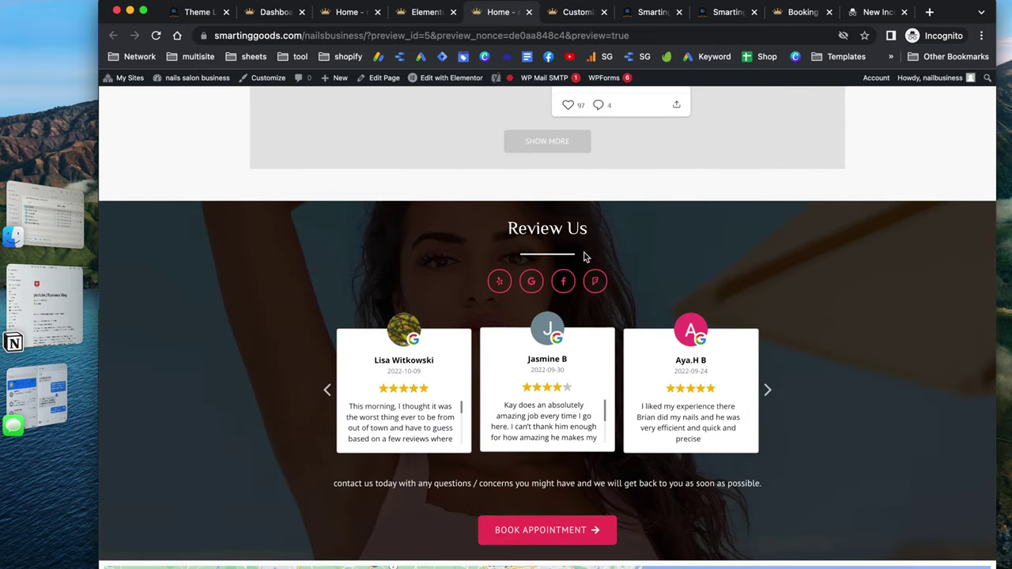
scroll(552, 332, "down", 4)
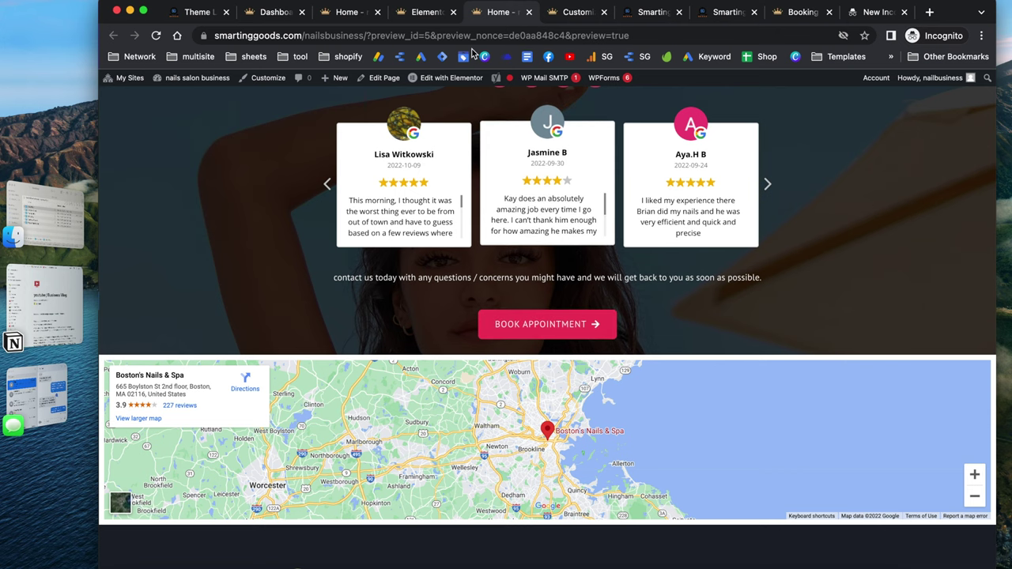
left_click(427, 12)
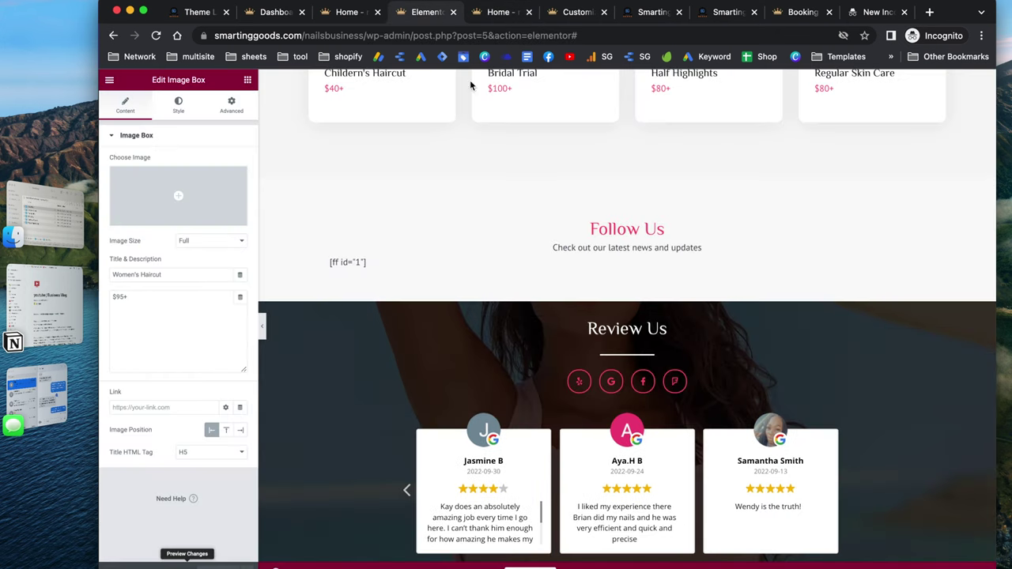
Set the Google map widget's height to 402 px and its zoom from 10 to 11
scroll(524, 332, "down", 8)
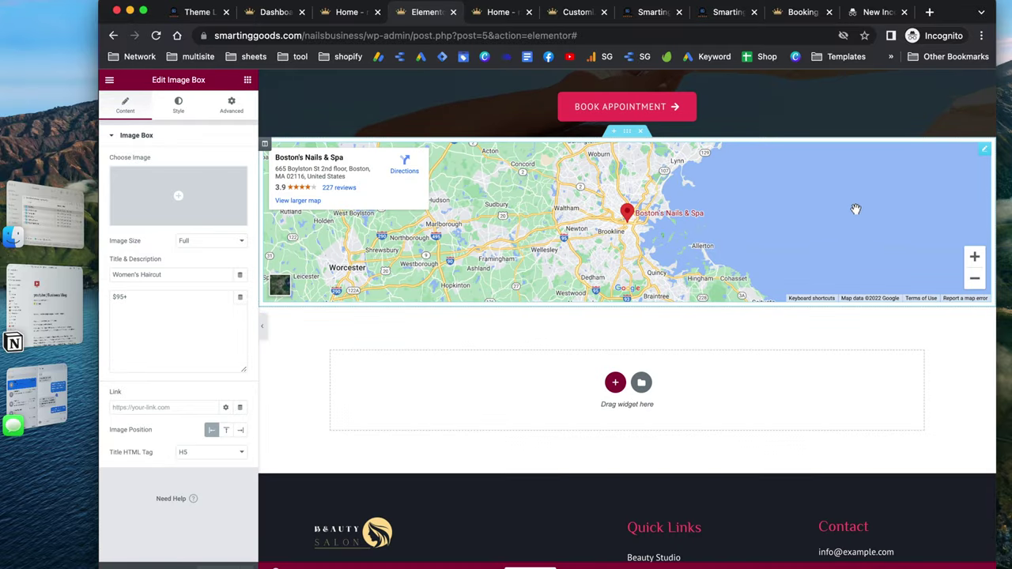
left_click(985, 150)
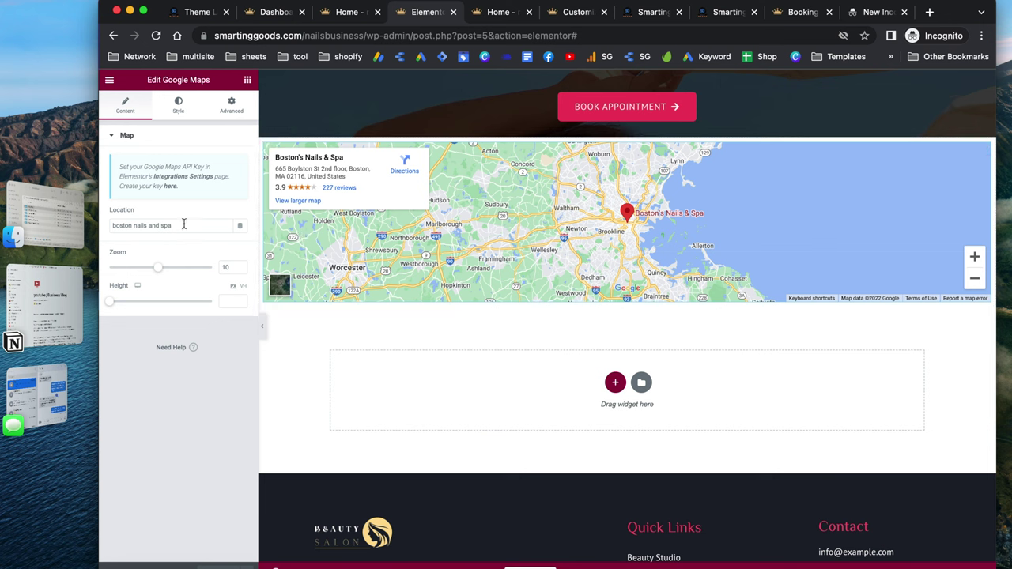
triple_click(184, 225)
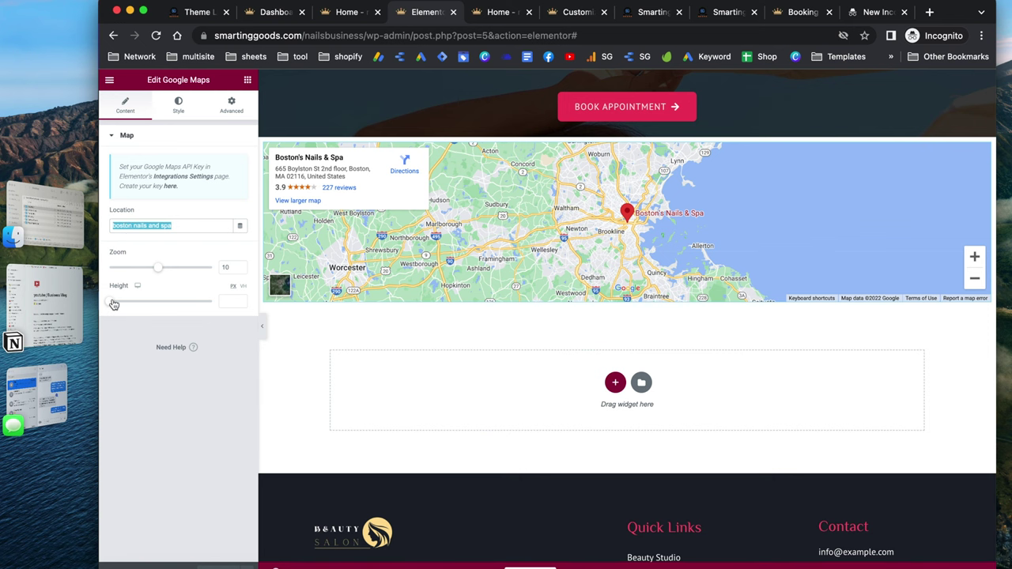
left_click(114, 305)
left_click_drag(114, 304, 140, 307)
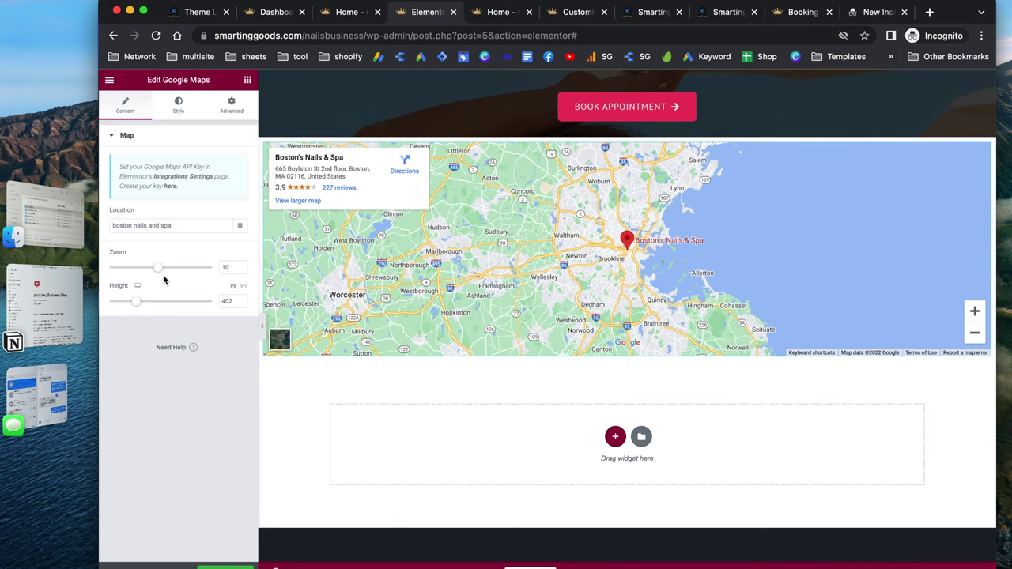
left_click_drag(160, 274, 167, 274)
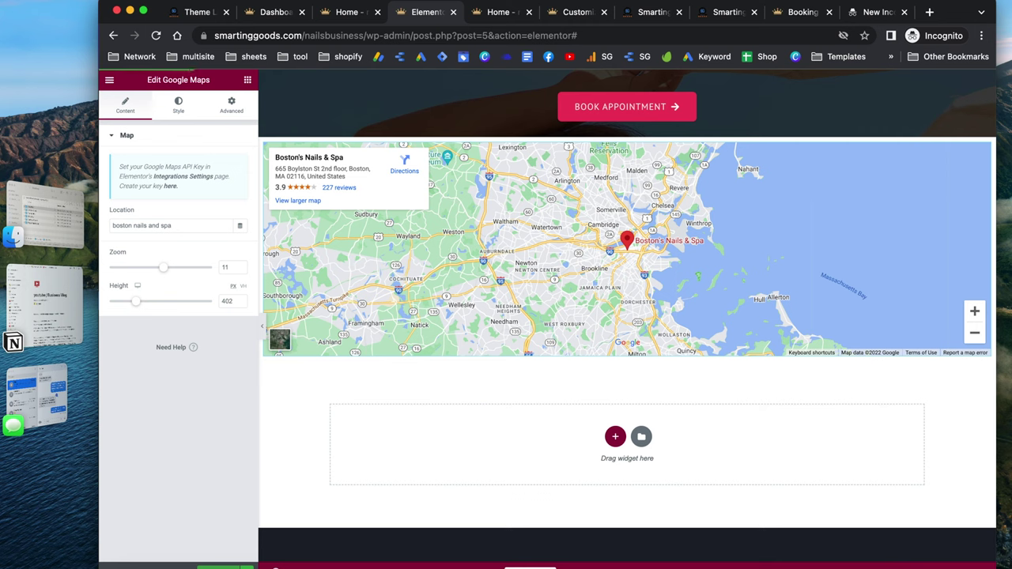
In the Home preview, scroll down to the taller map above the footer, then back to the top
left_click(498, 12)
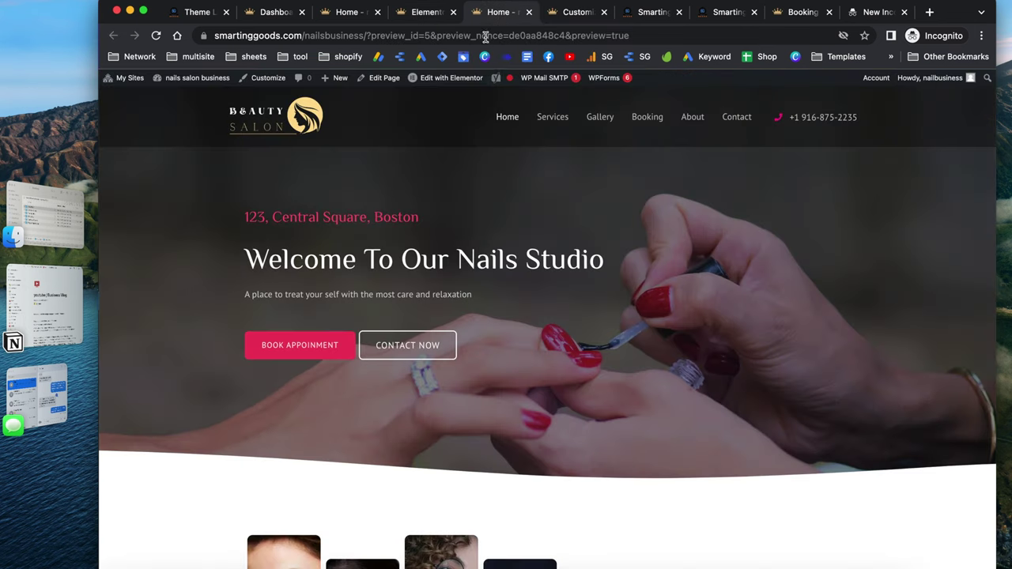
scroll(498, 323, "down", 20)
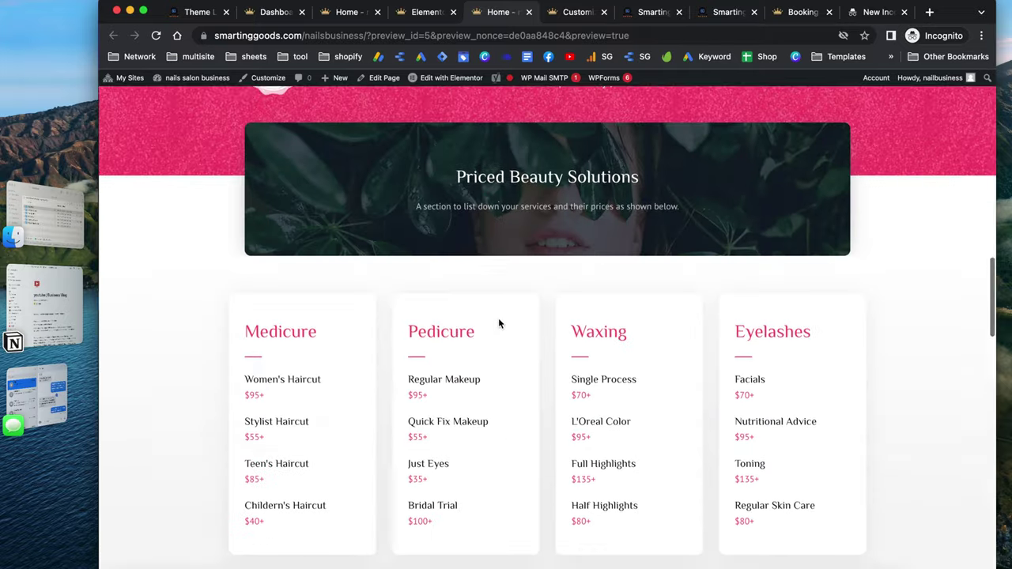
scroll(498, 323, "down", 10)
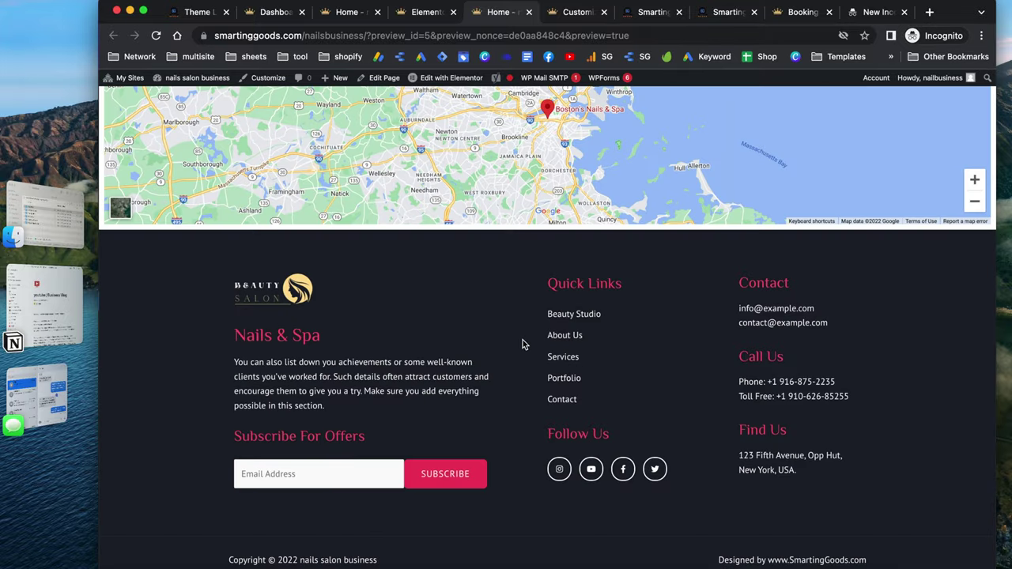
scroll(518, 325, "up", 4)
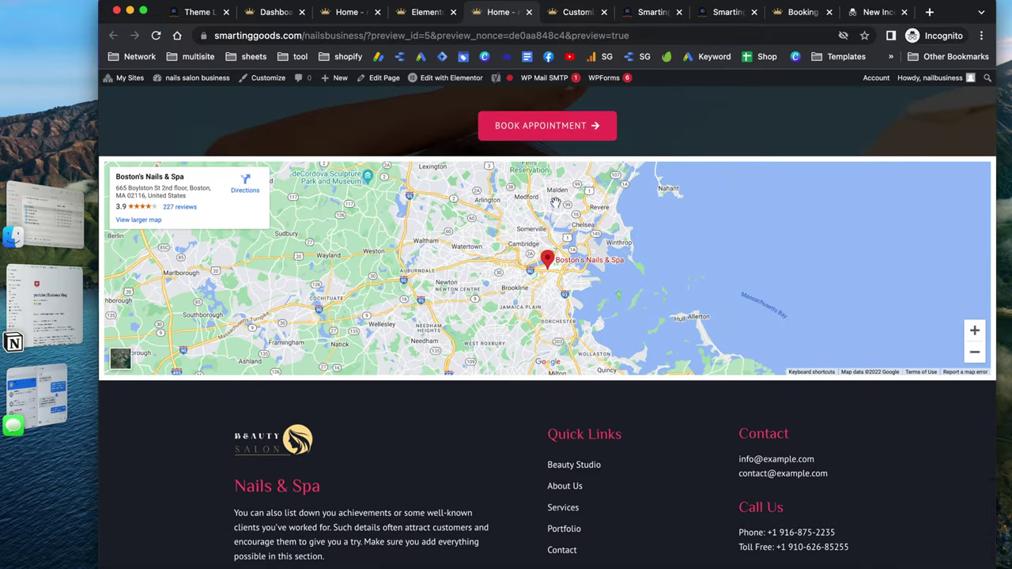
scroll(556, 208, "up", 3)
scroll(556, 208, "up", 20)
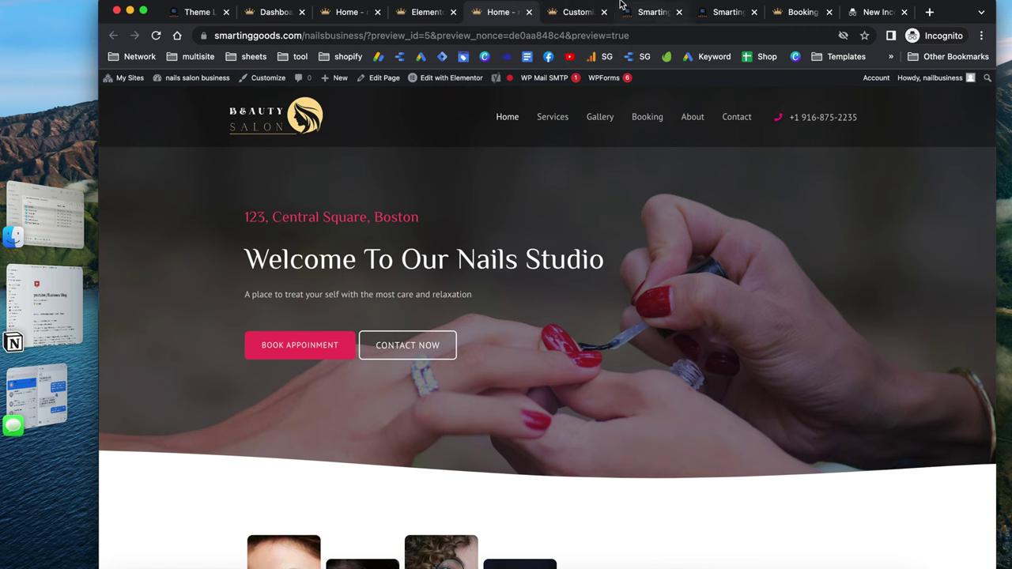
Open the Customizer's Site Identity logo settings and cancel replacing the logo image
left_click(575, 15)
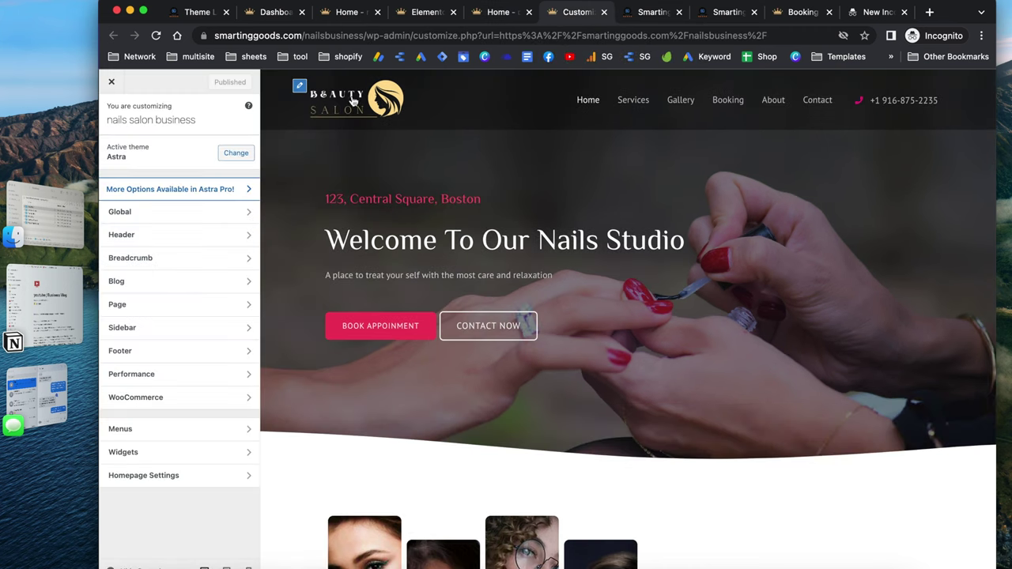
left_click(300, 86)
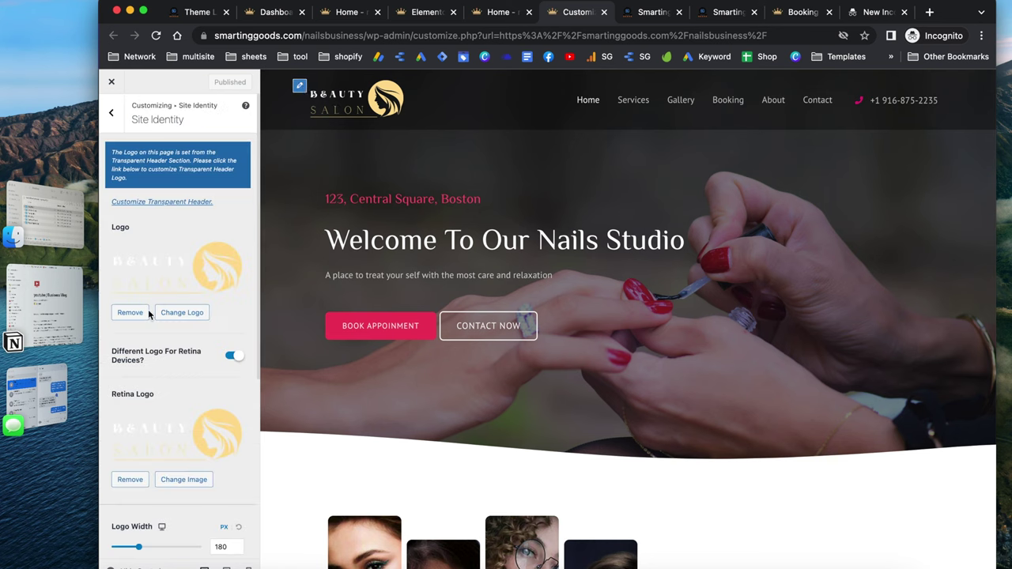
left_click(192, 314)
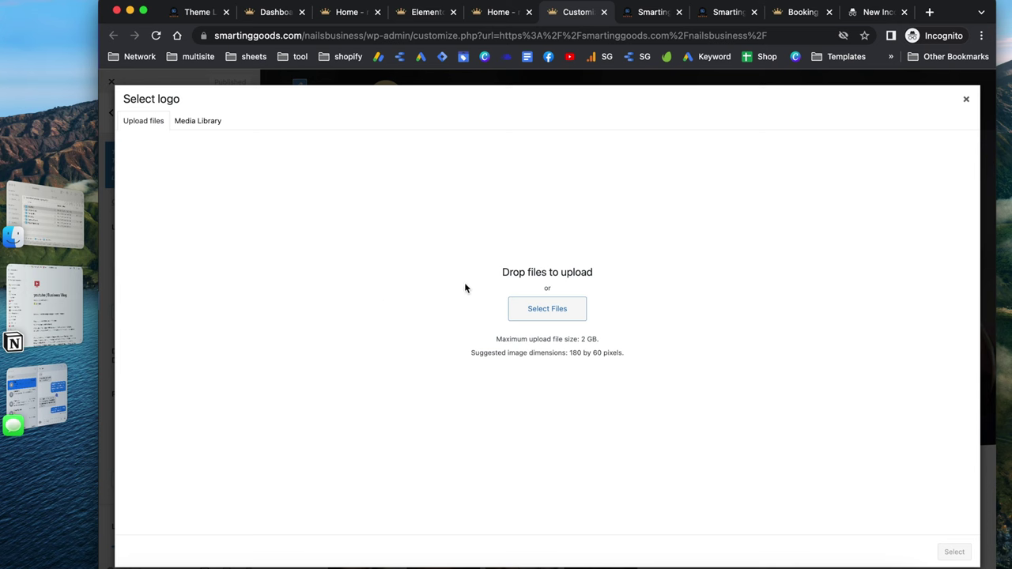
left_click(543, 315)
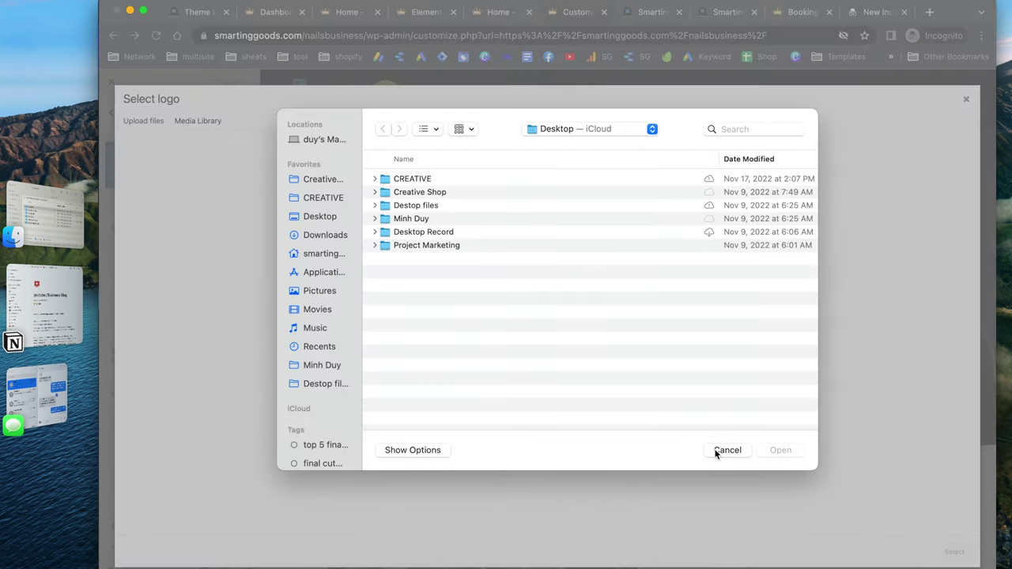
left_click(719, 450)
left_click(965, 100)
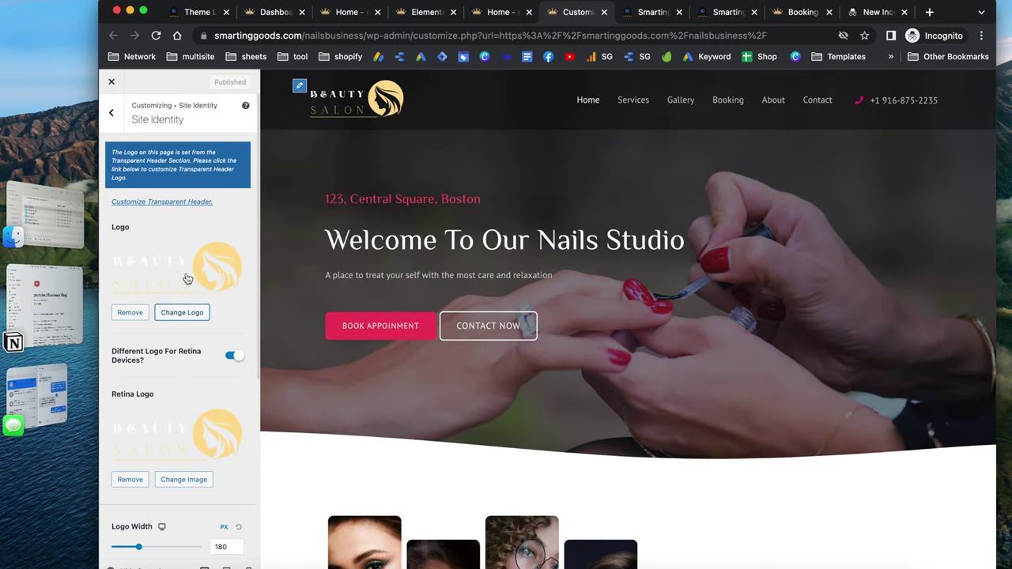
Reduce the Logo Width from 180 to 161 px
scroll(181, 261, "down", 3)
scroll(181, 261, "down", 1)
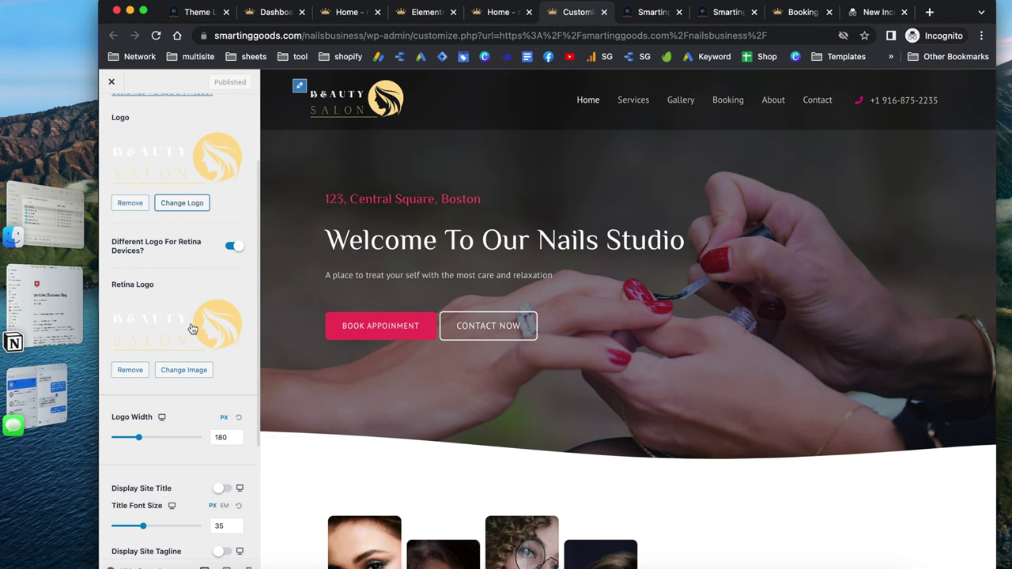
scroll(192, 328, "down", 3)
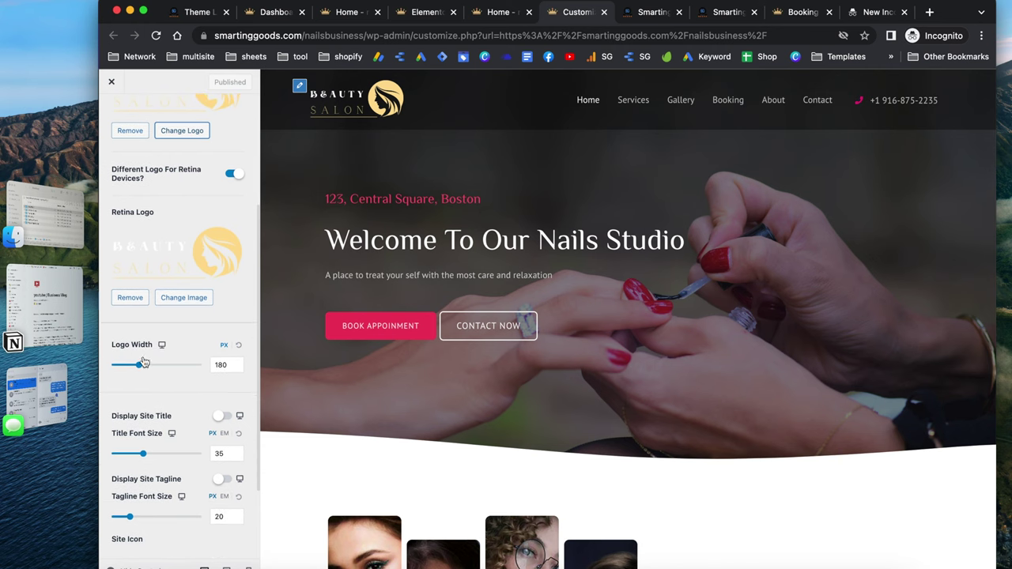
left_click_drag(139, 365, 137, 367)
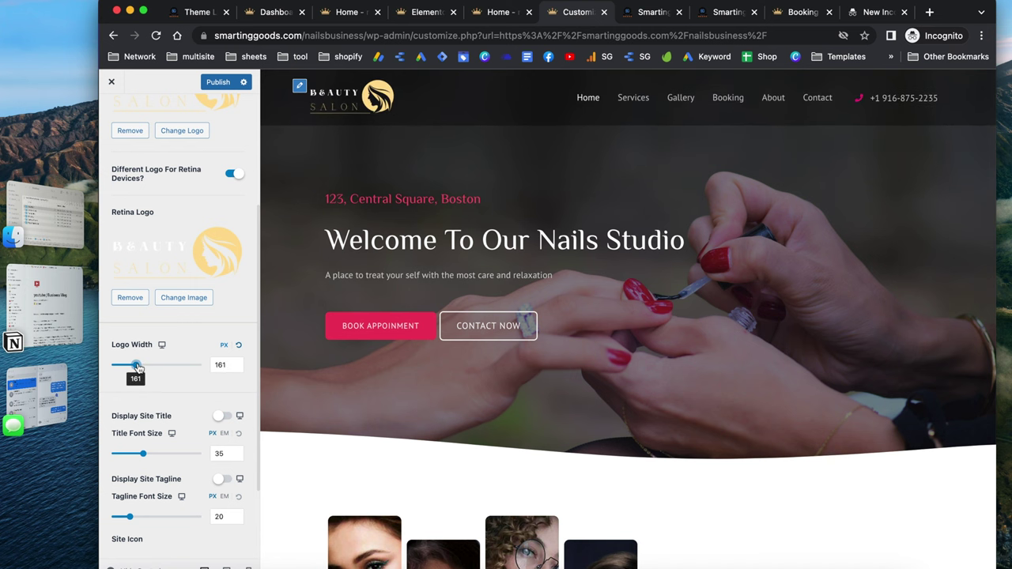
scroll(209, 393, "down", 3)
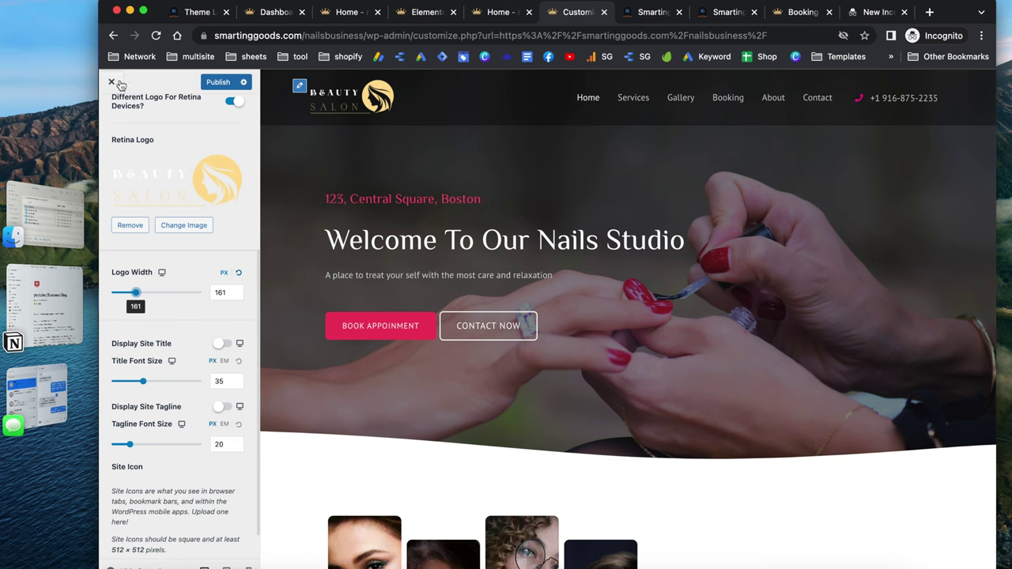
scroll(143, 149, "up", 10)
Navigate from Site Identity to Menus and open the Primary menu
left_click(113, 115)
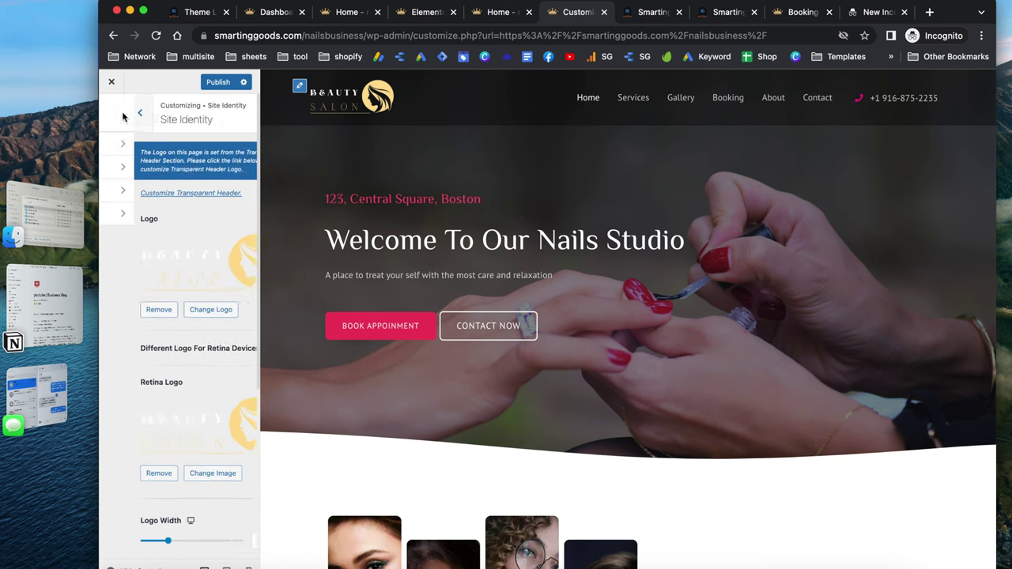
left_click(115, 115)
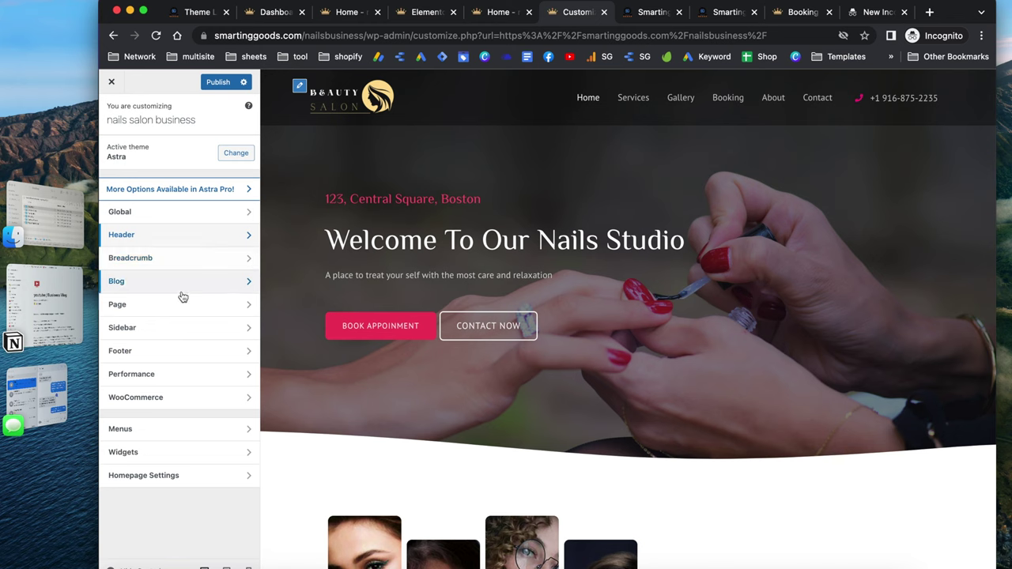
left_click(154, 431)
left_click(190, 170)
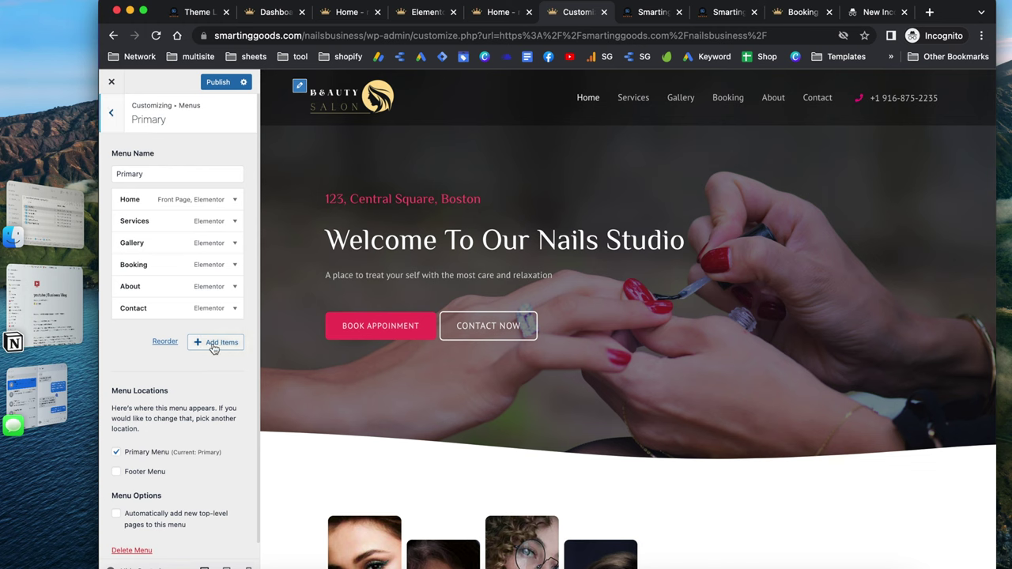
Add a custom link with URL '#' and link text 'shop' to the Primary menu
left_click(214, 347)
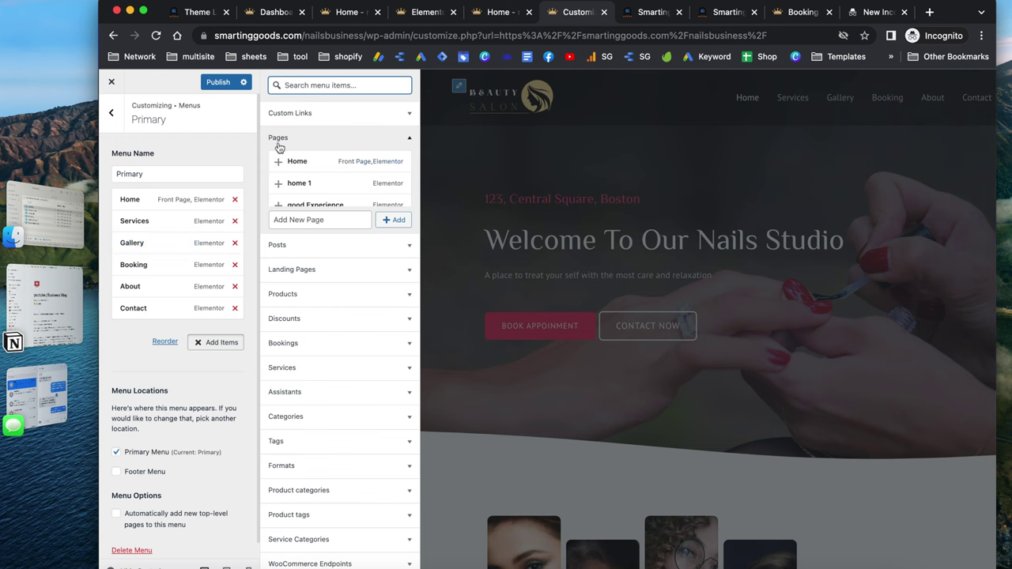
left_click(320, 119)
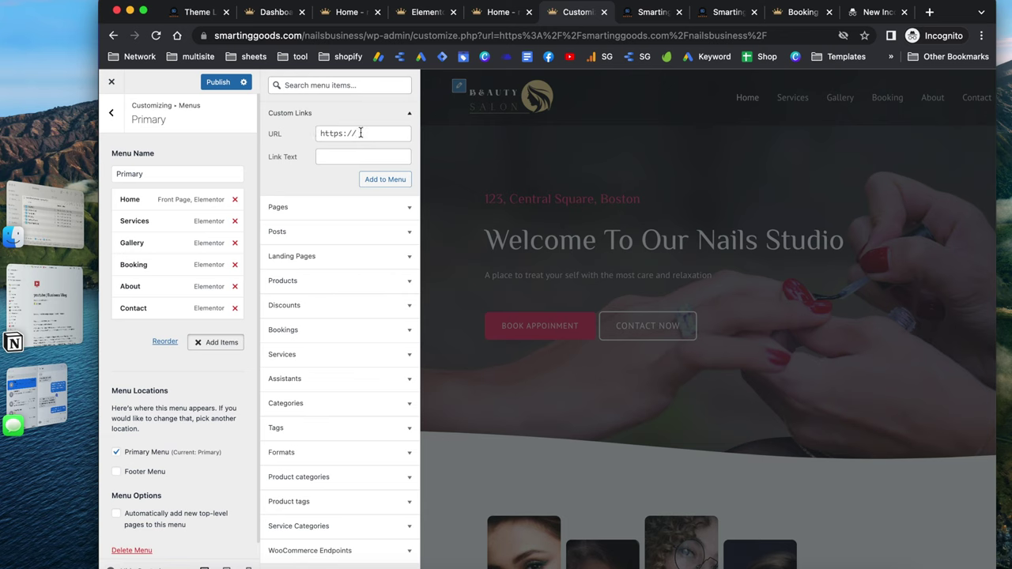
left_click(361, 133)
key("super+a")
type("#")
left_click(366, 156)
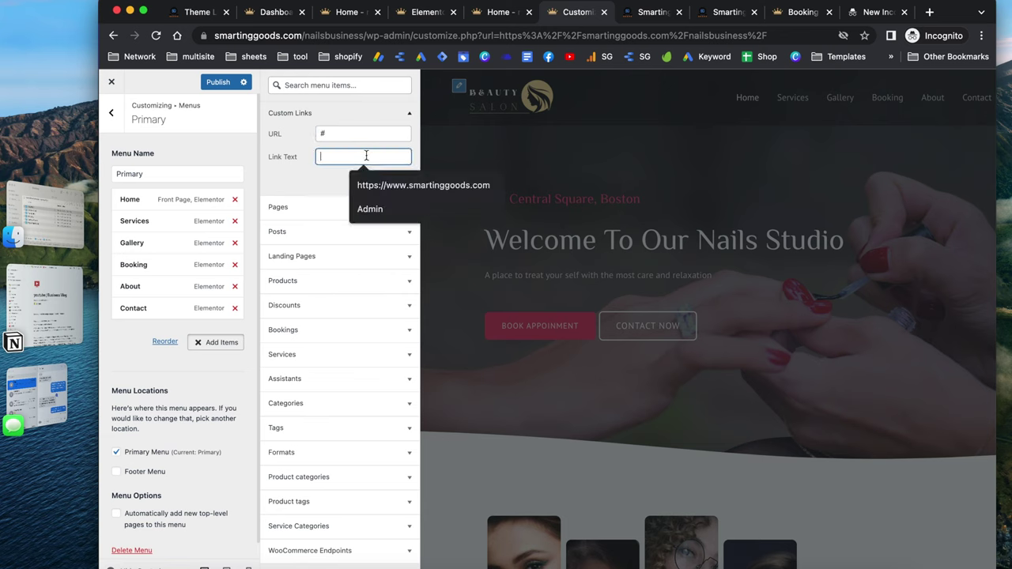
type("shop")
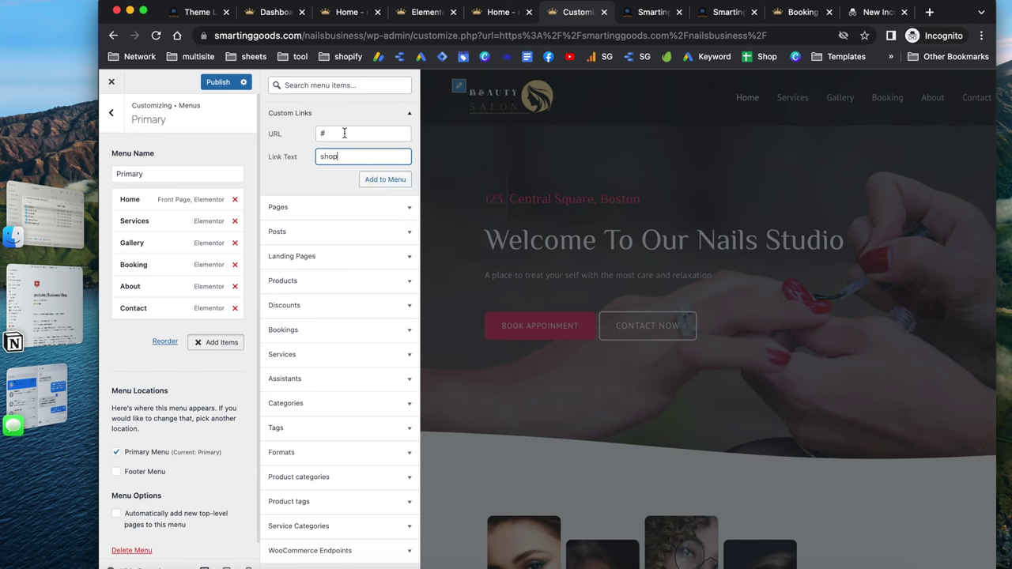
left_click(344, 133)
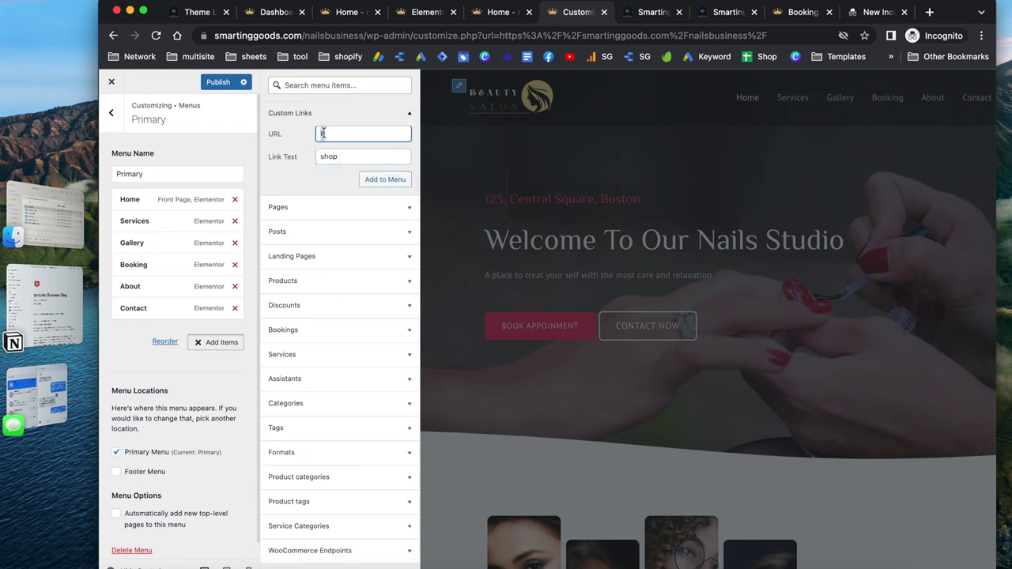
left_click(381, 180)
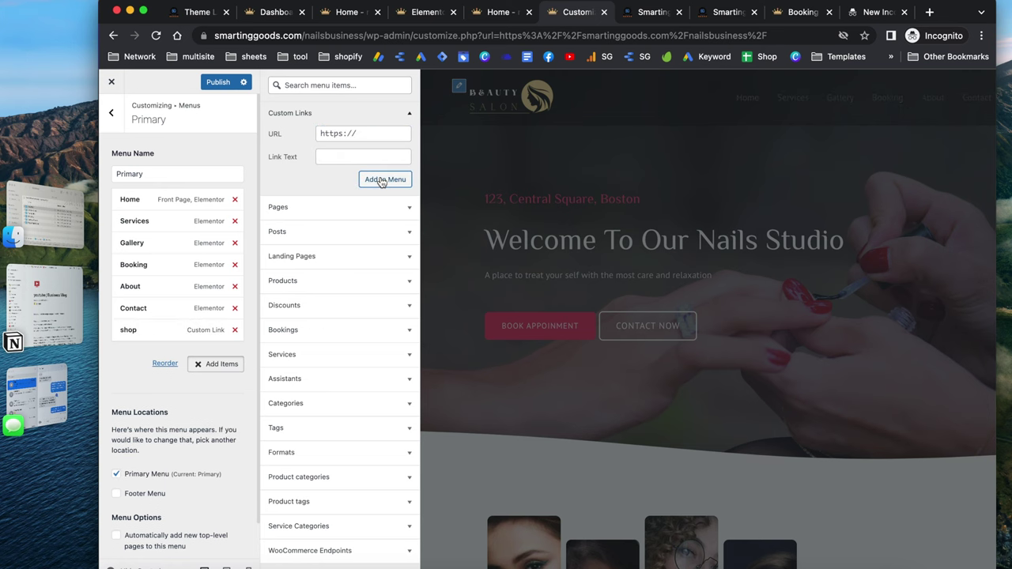
Move the shop item below Services and nest it as a Services sub-item
left_click(529, 160)
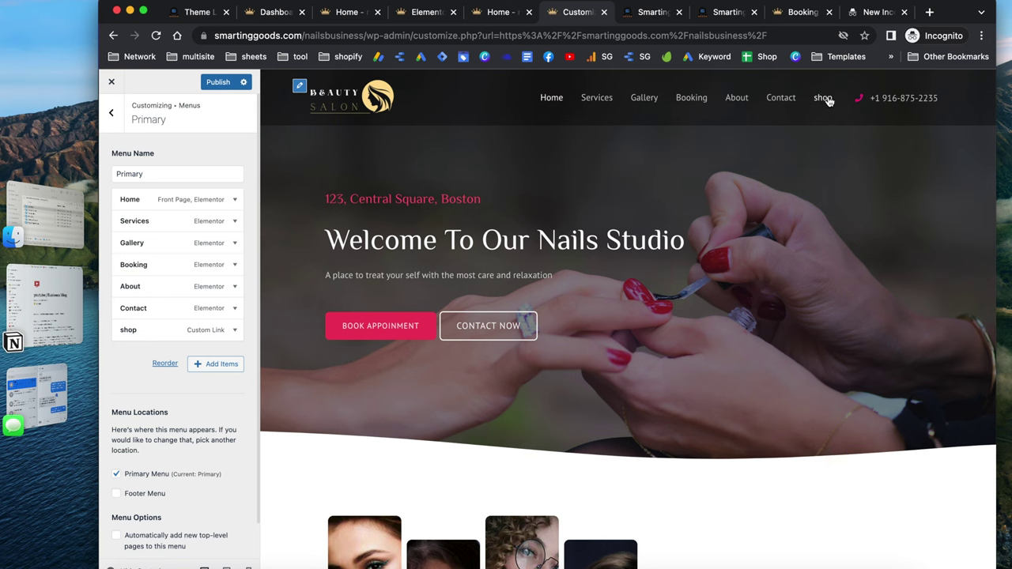
left_click_drag(152, 331, 152, 223)
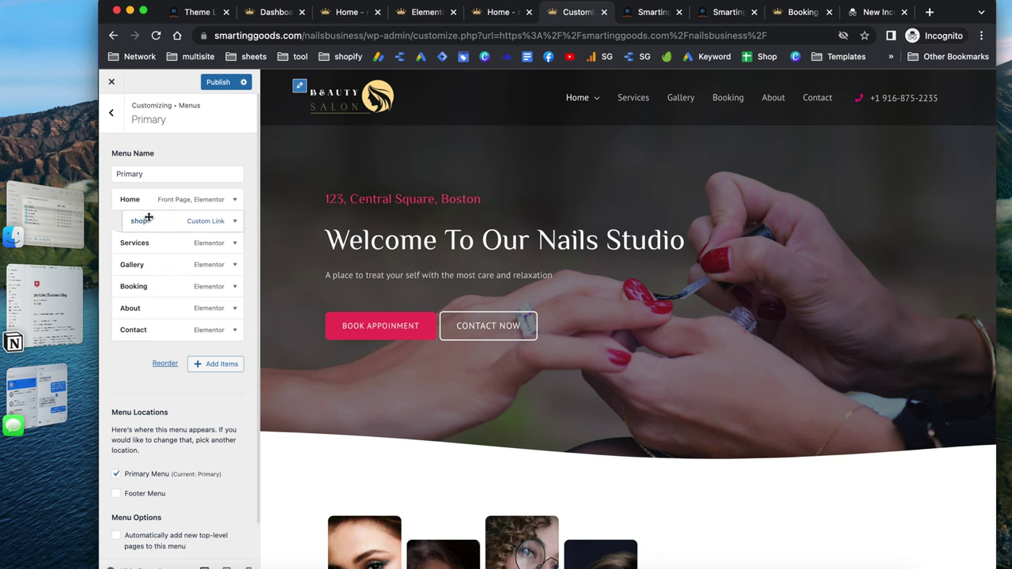
left_click_drag(139, 222, 134, 240)
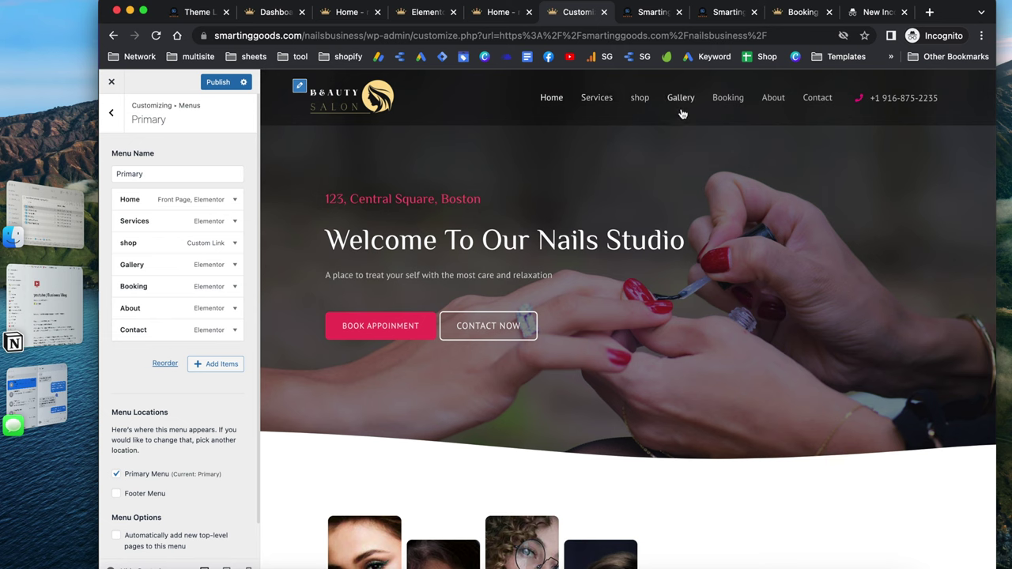
left_click_drag(147, 247, 162, 244)
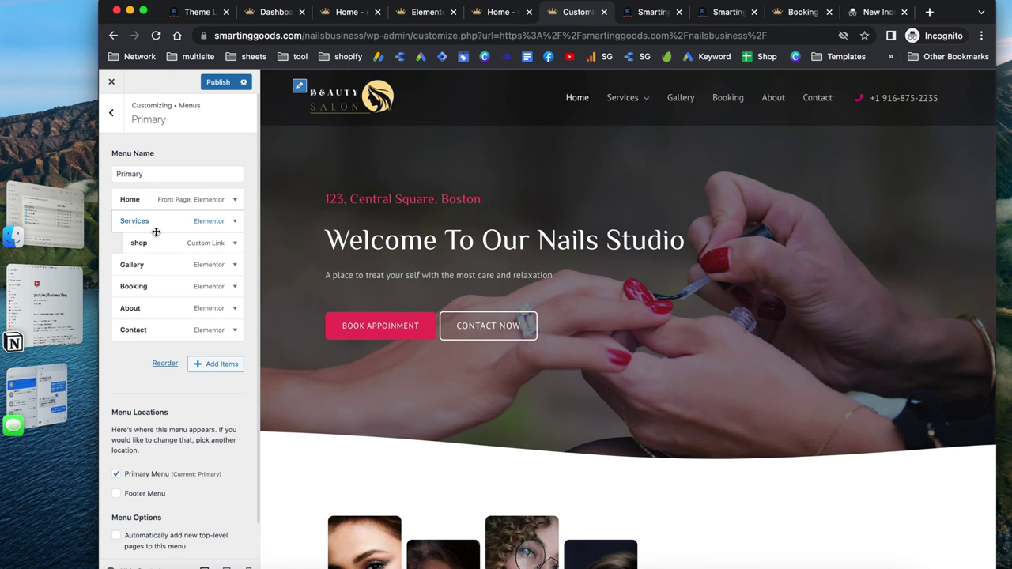
Remove the shop item from the Primary menu
mouse_move(629, 99)
left_click(215, 364)
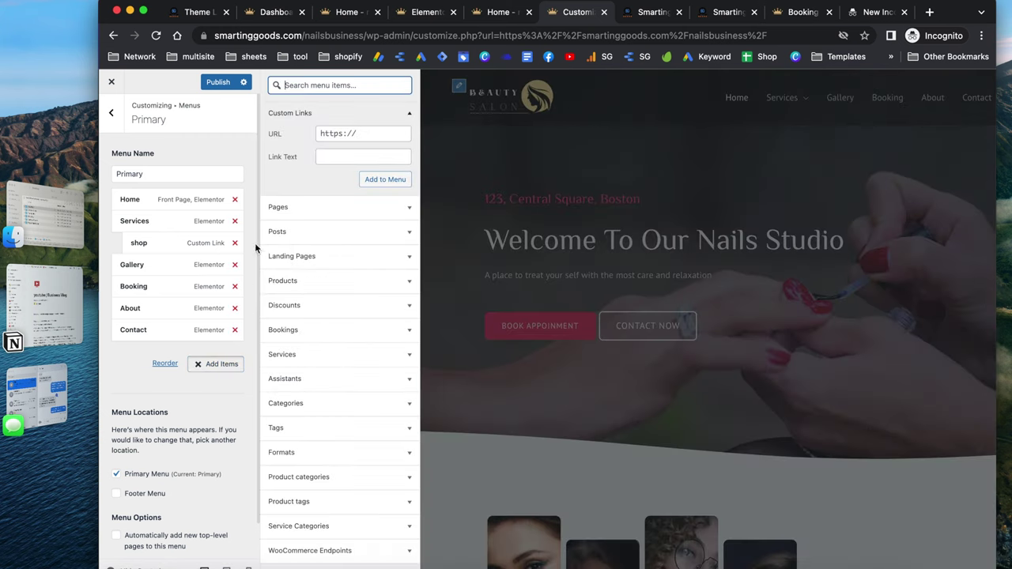
left_click(235, 243)
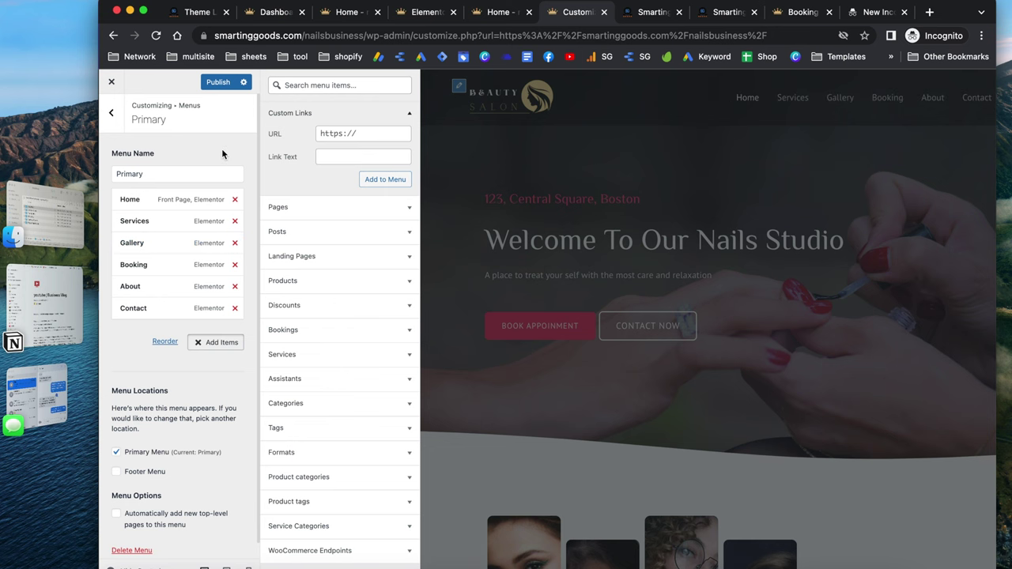
left_click(221, 148)
scroll(615, 192, "down", 20)
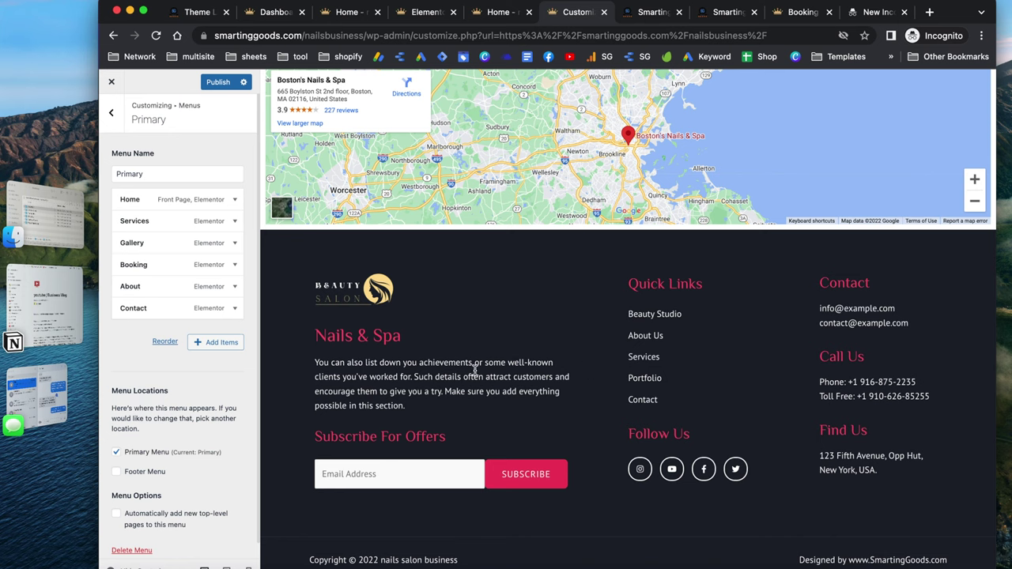
Switch to the site homepage tab and scroll down the page
left_click(510, 13)
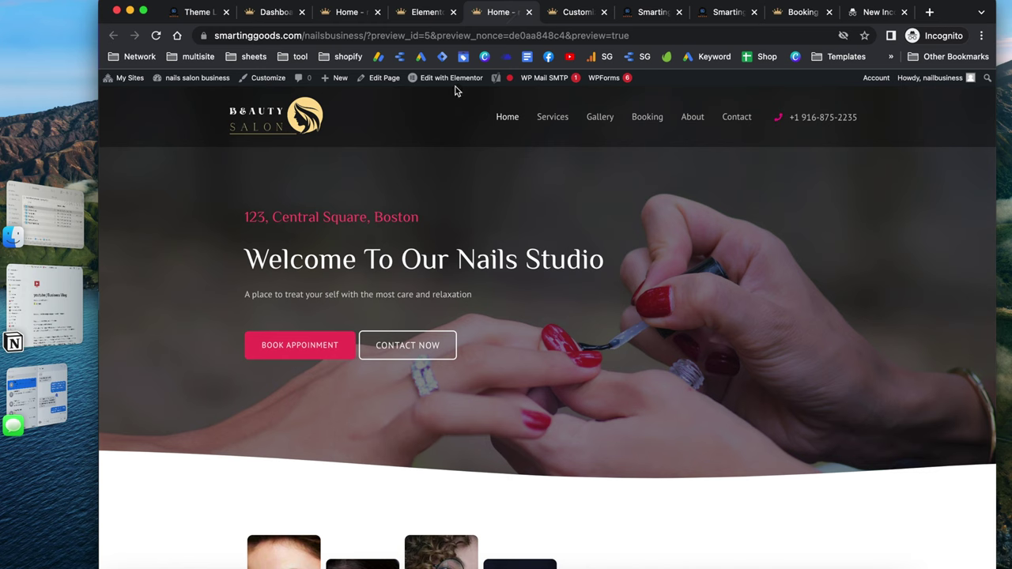
mouse_move(440, 82)
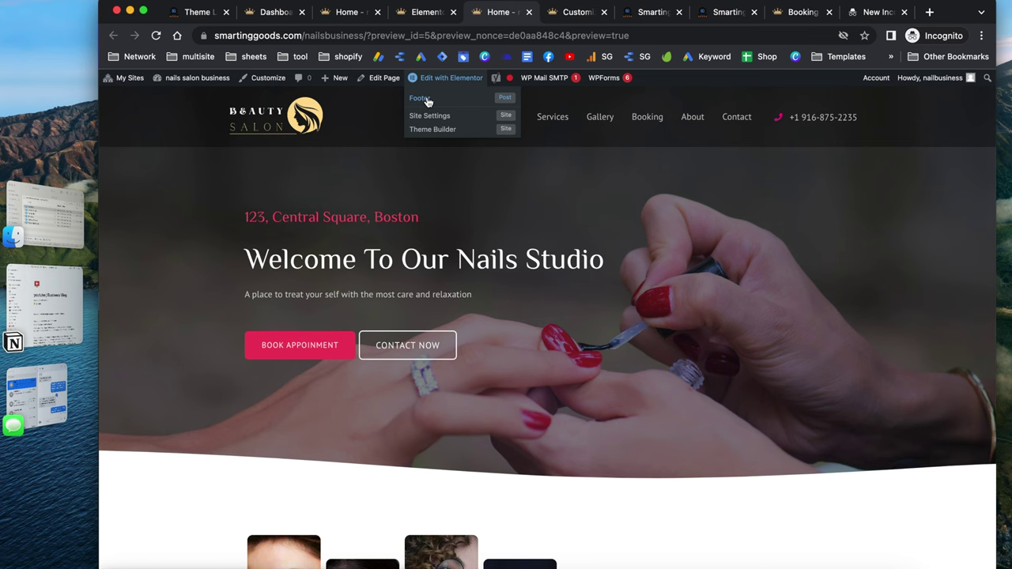
scroll(427, 101, "down", 3)
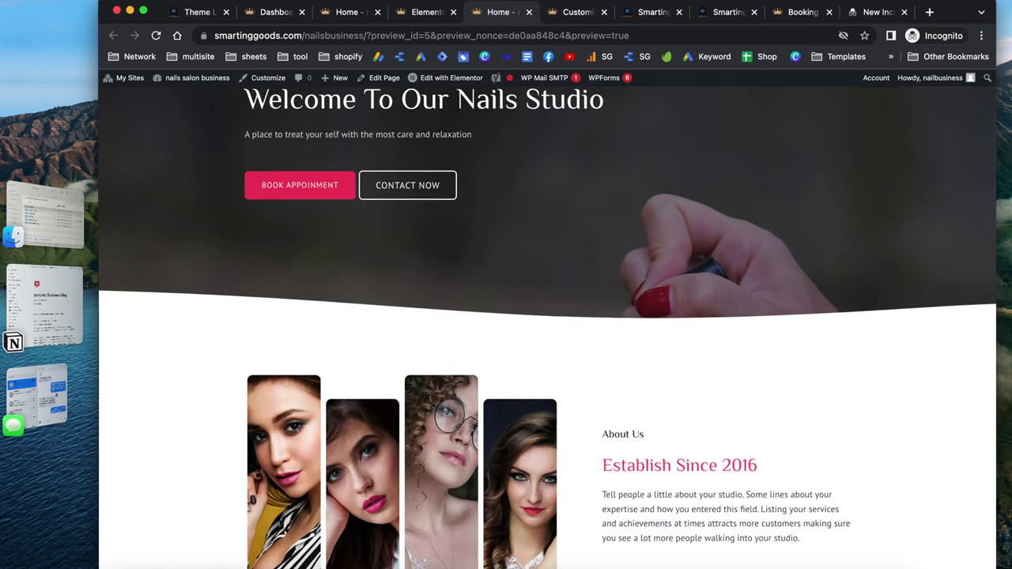
Open the Flow-Flow plugin from the dashboard's Social Apps menu and dismiss the How it works overlay
left_click(277, 14)
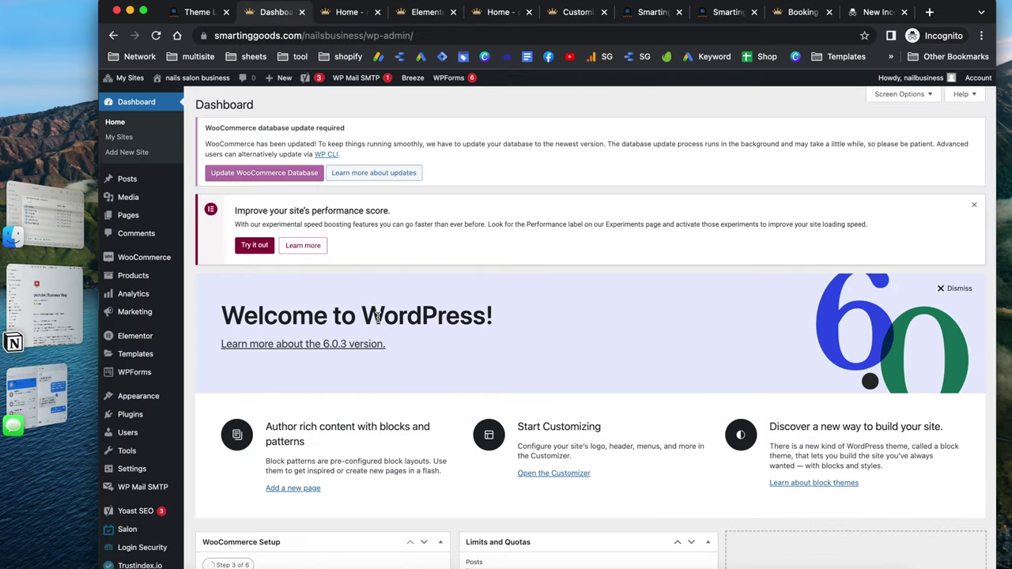
scroll(257, 324, "down", 5)
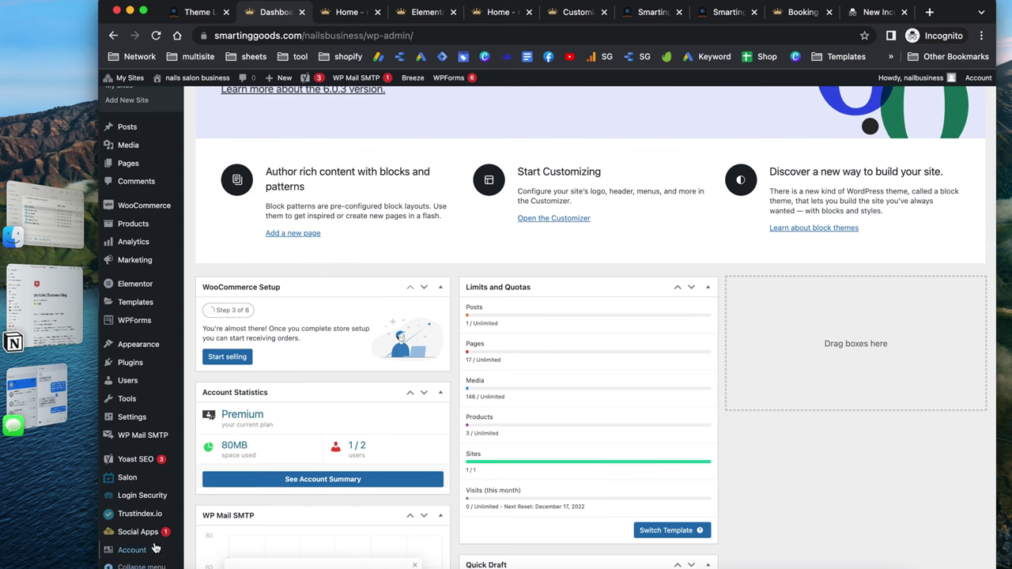
mouse_move(150, 536)
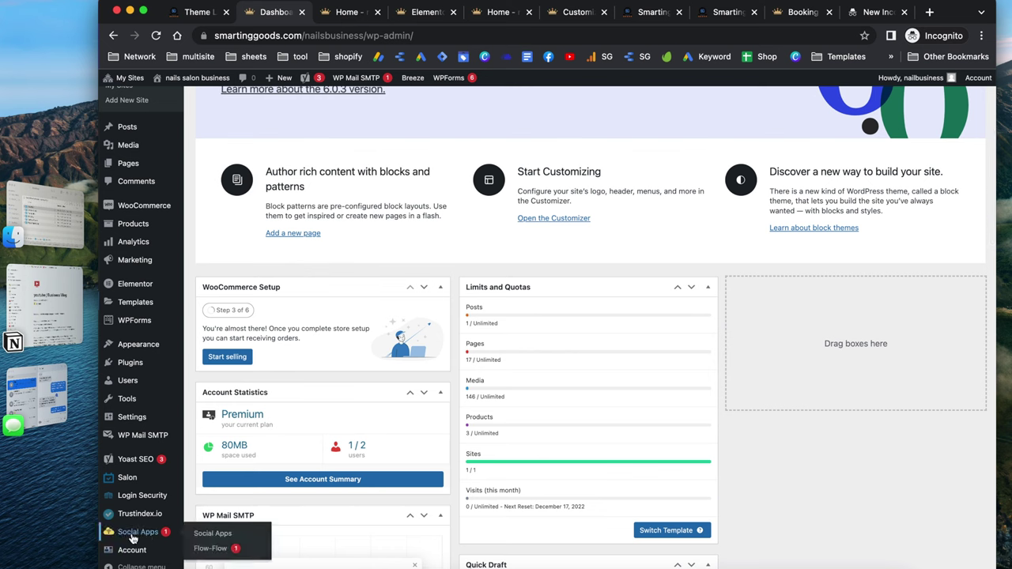
right_click(207, 552)
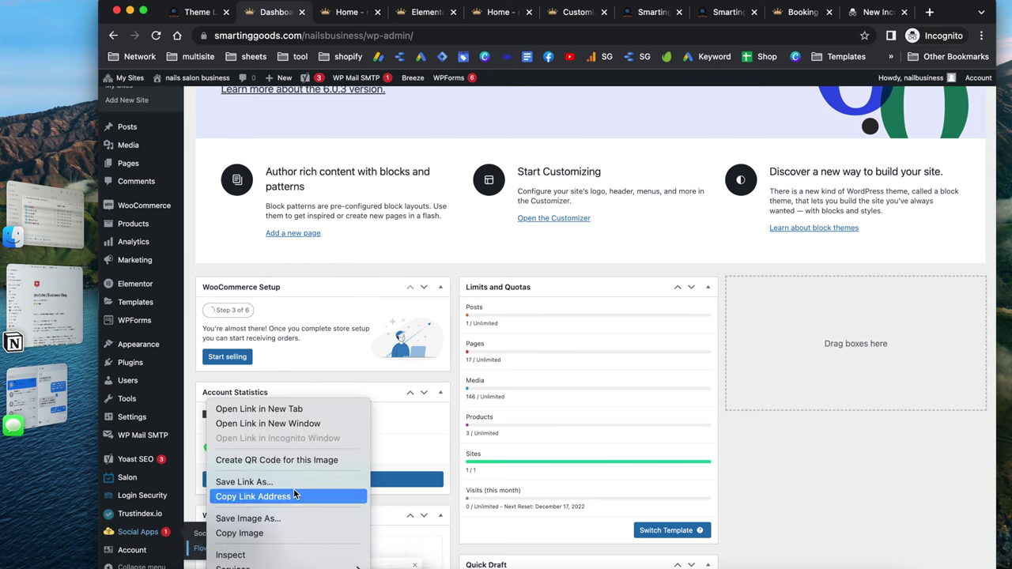
left_click(200, 554)
left_click(200, 554)
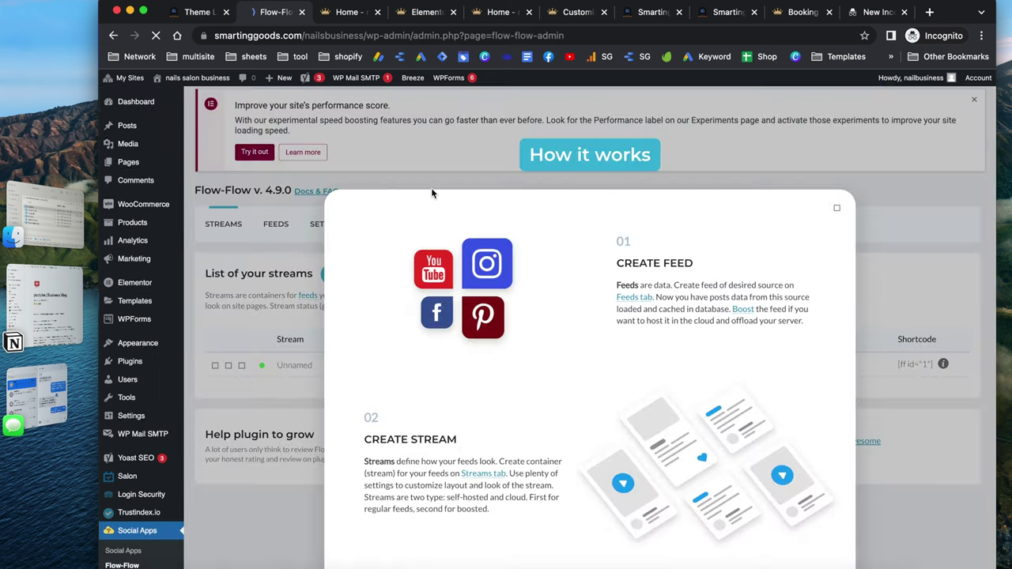
left_click(836, 208)
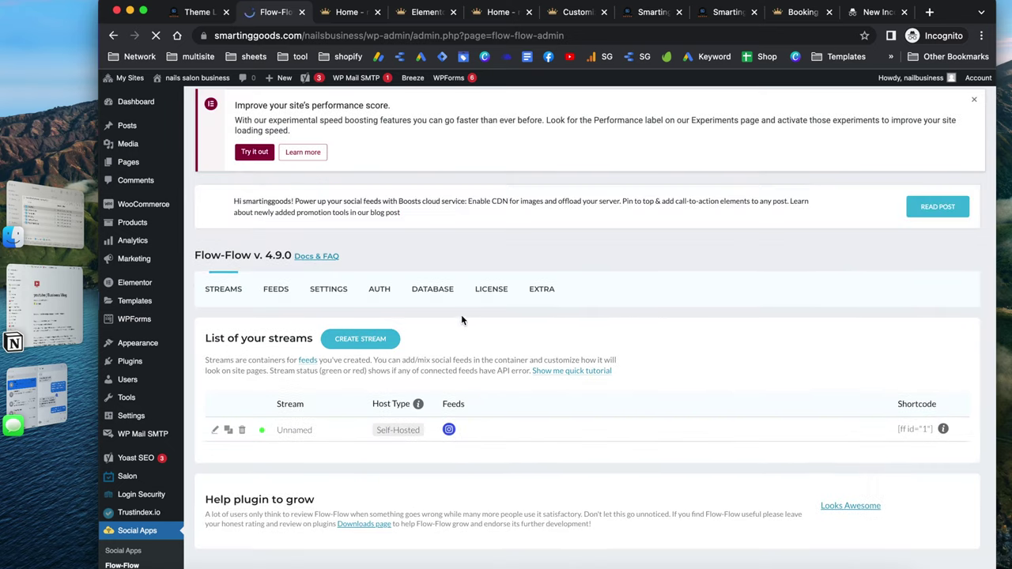
Create a new Instagram user feed for bostonnailsandspa from the feeds list
left_click(276, 291)
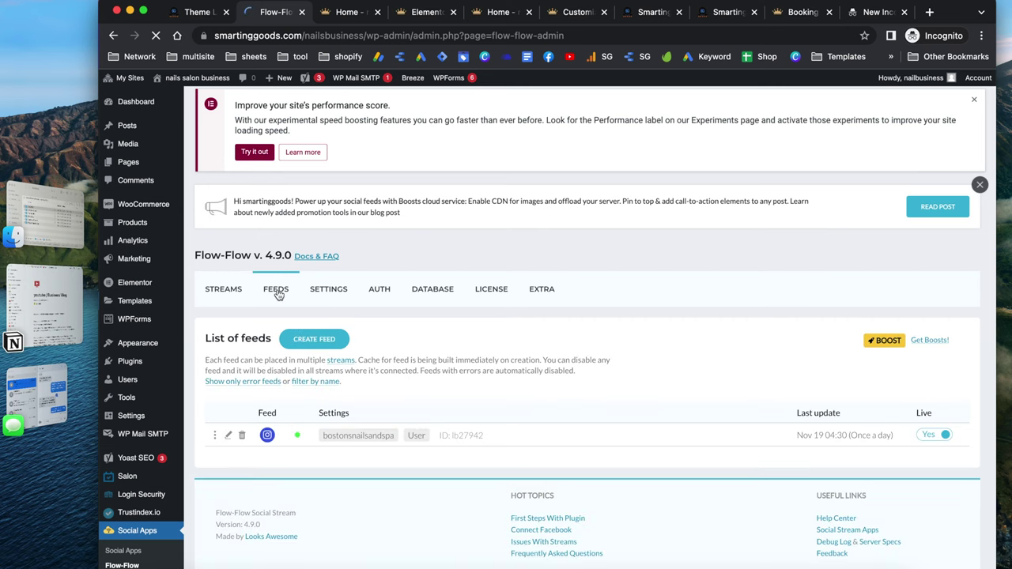
scroll(322, 495, "down", 1)
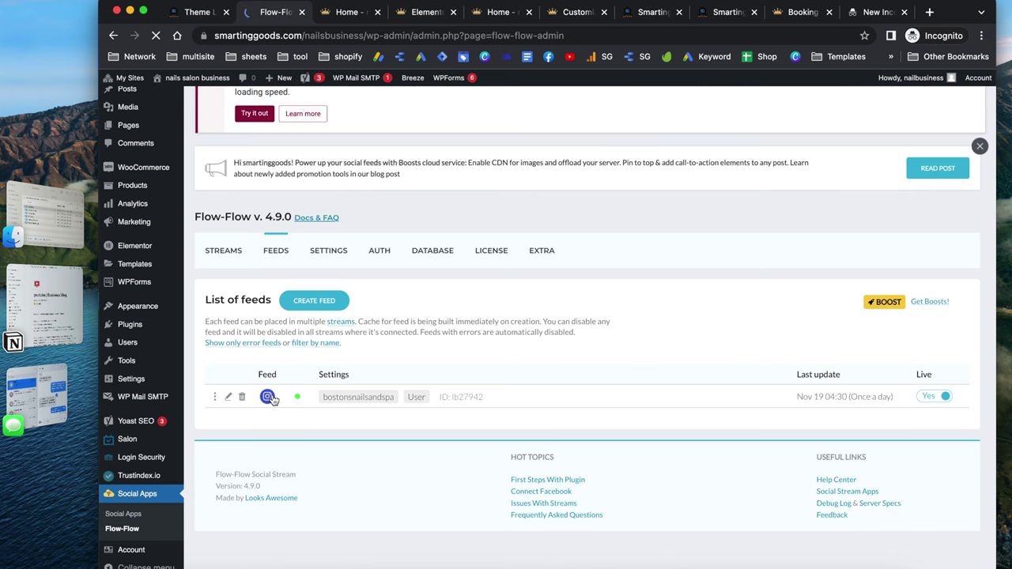
left_click(326, 301)
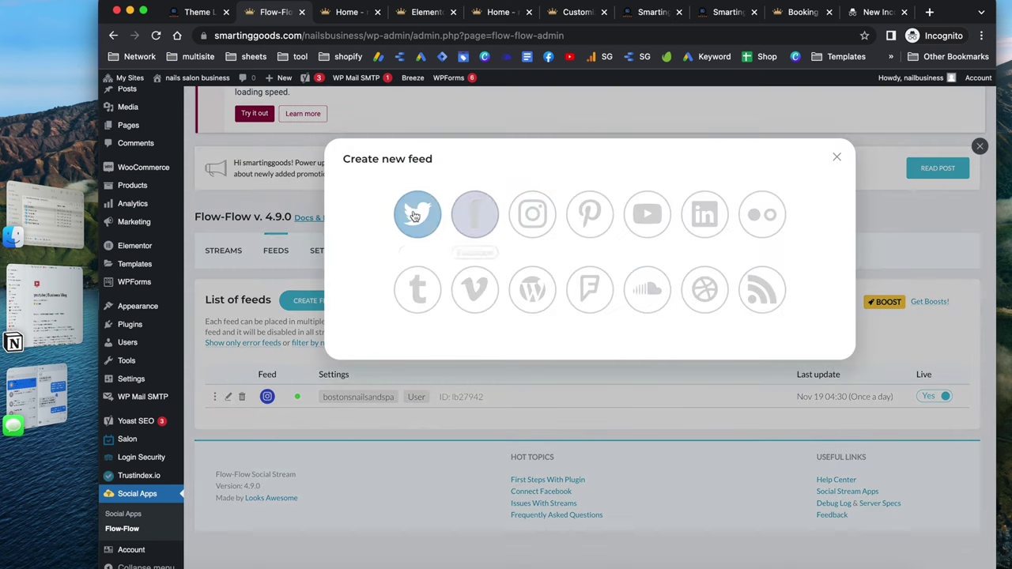
left_click(541, 220)
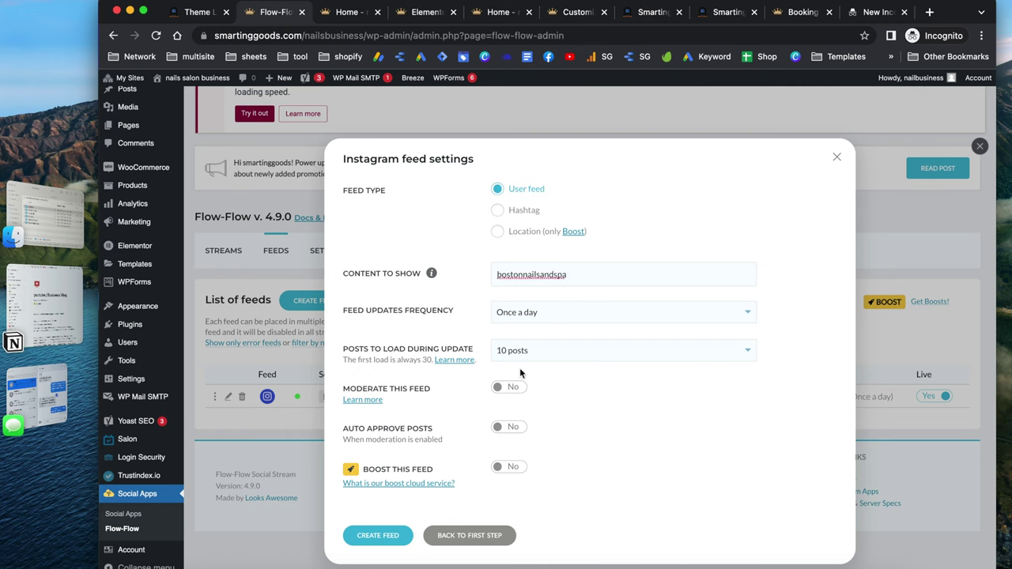
left_click(402, 544)
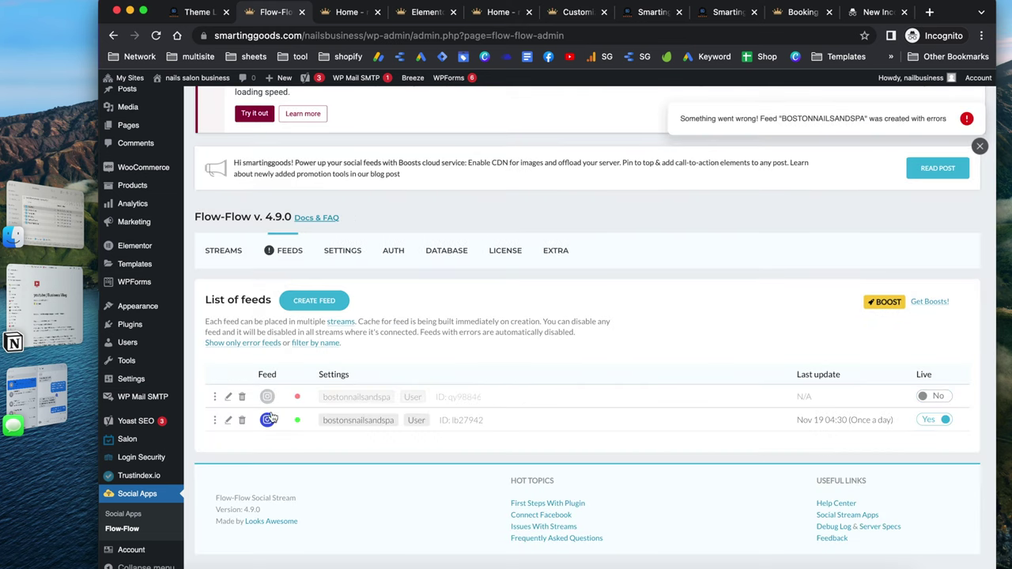
Delete the errored bostonnailsandspa feed, confirming with YES
left_click(243, 396)
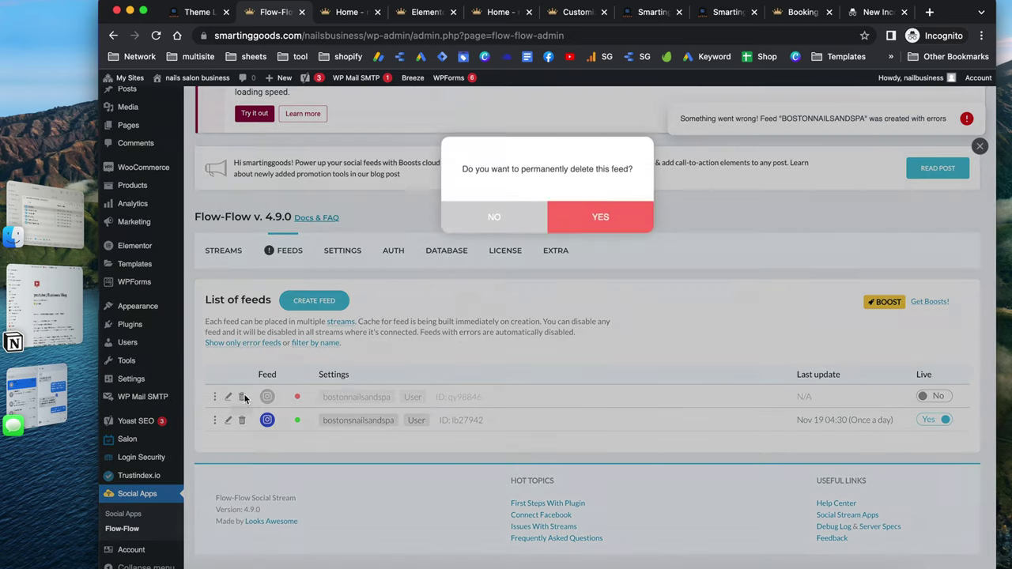
left_click(616, 217)
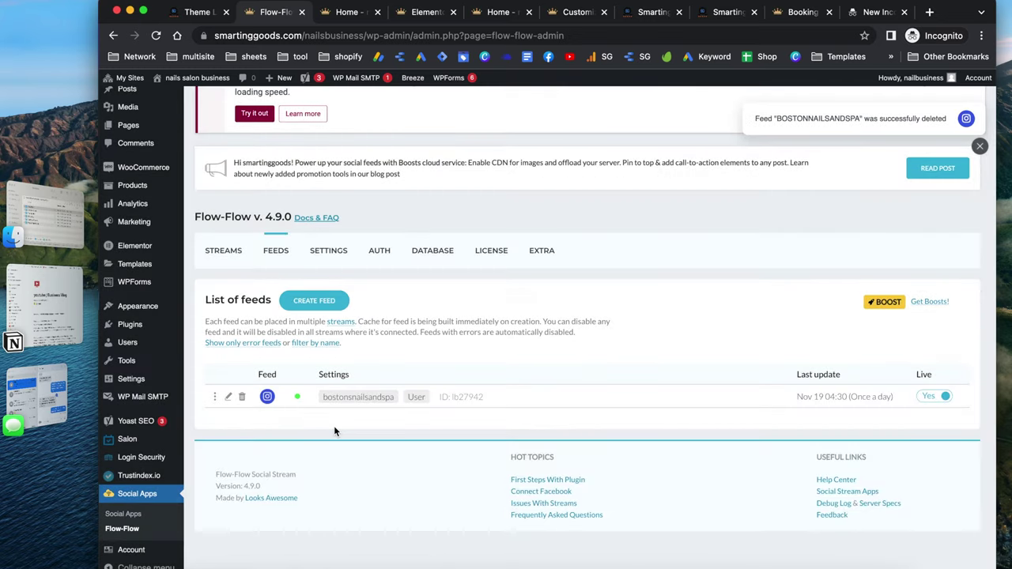
scroll(390, 440, "down", 1)
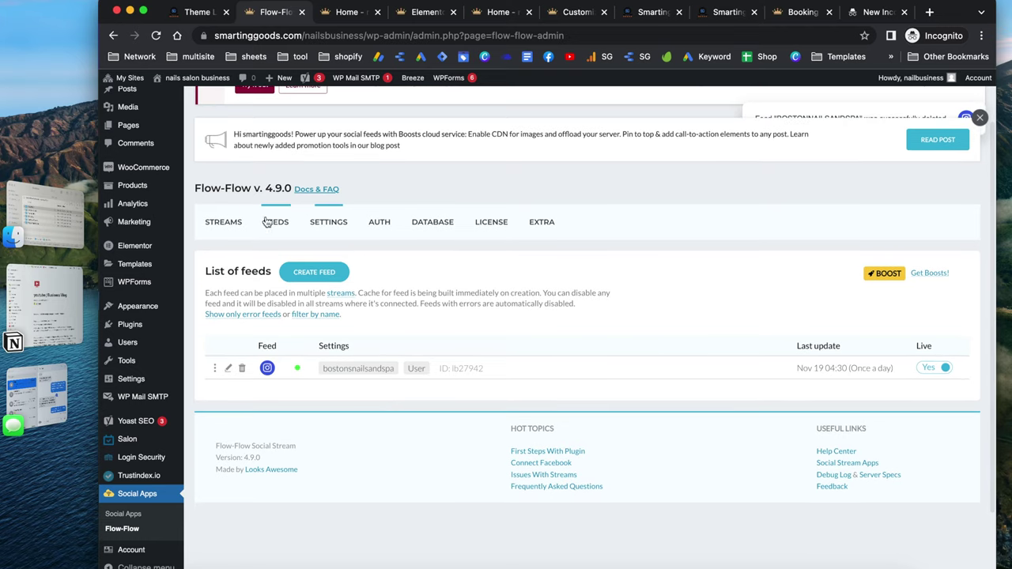
left_click(225, 230)
left_click(215, 362)
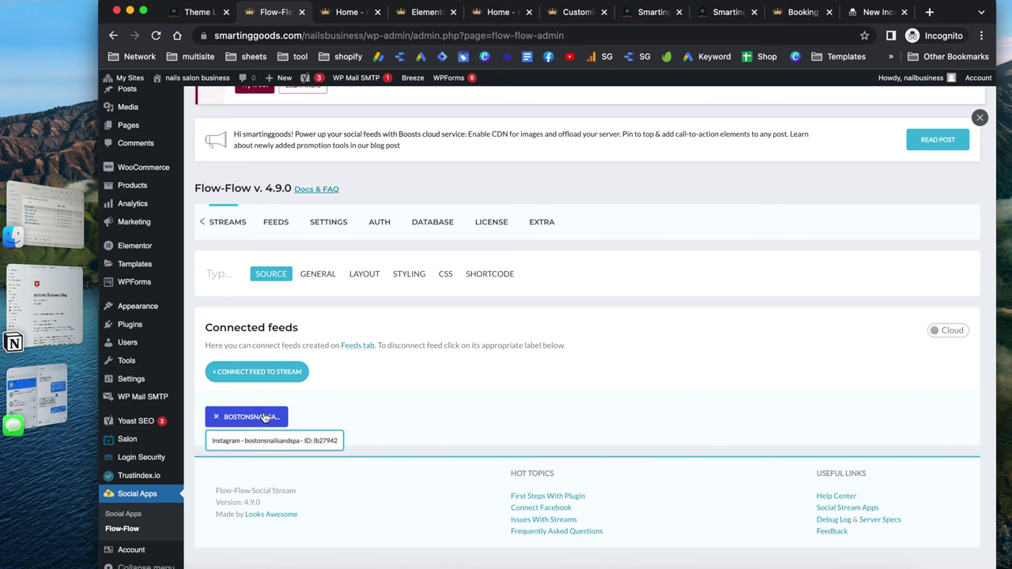
left_click(321, 274)
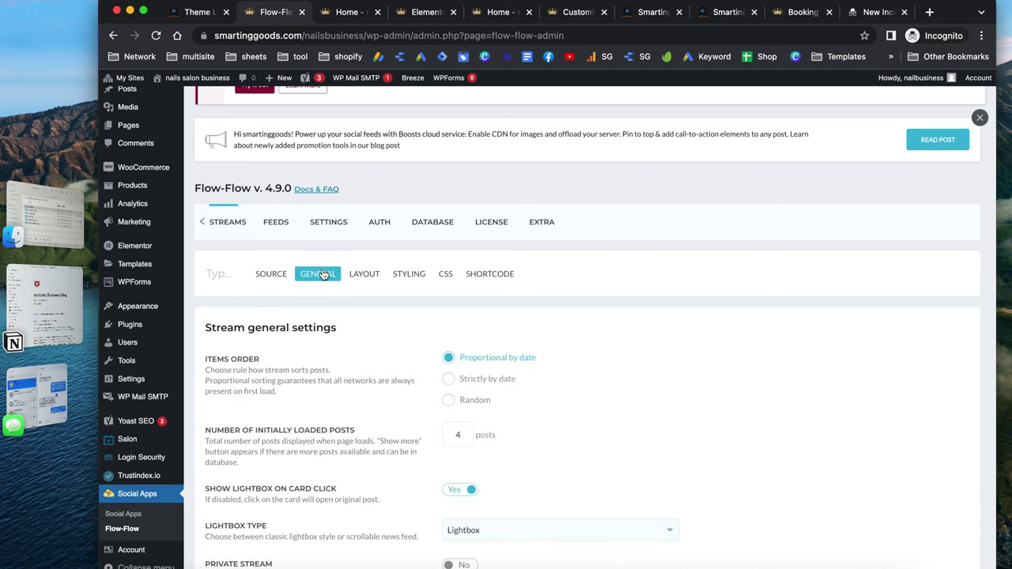
scroll(369, 439, "down", 5)
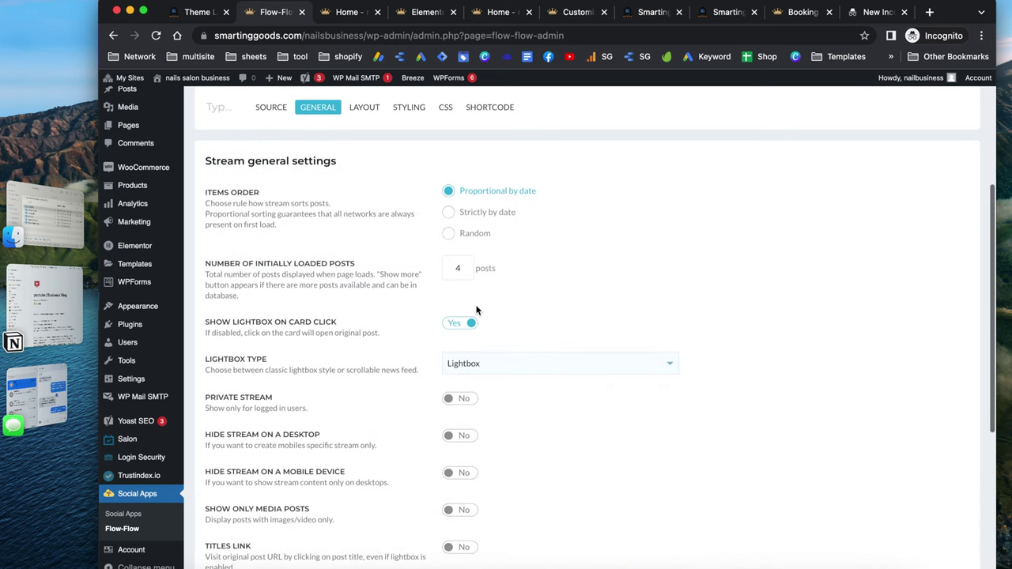
scroll(317, 351, "up", 3)
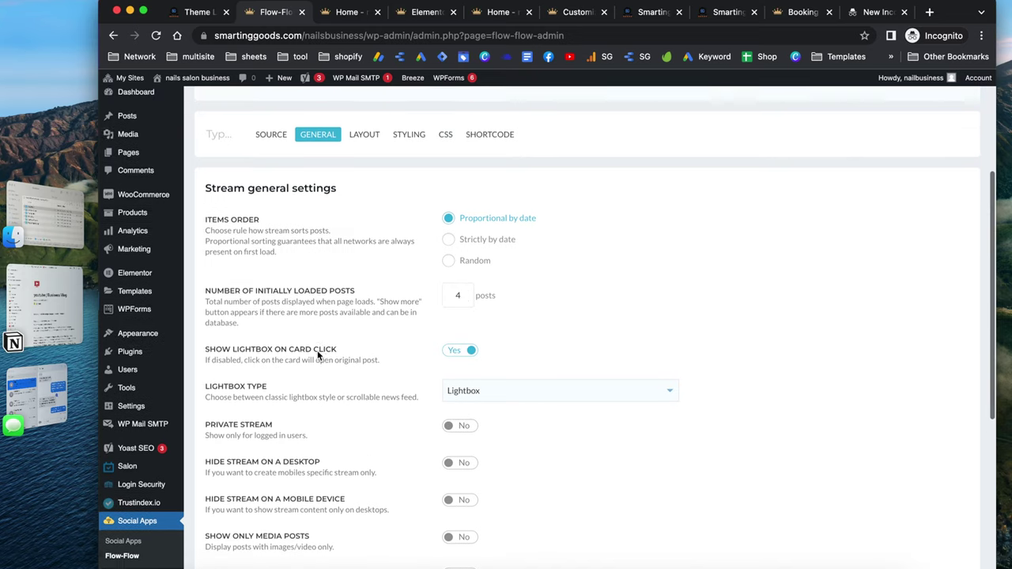
left_click(377, 178)
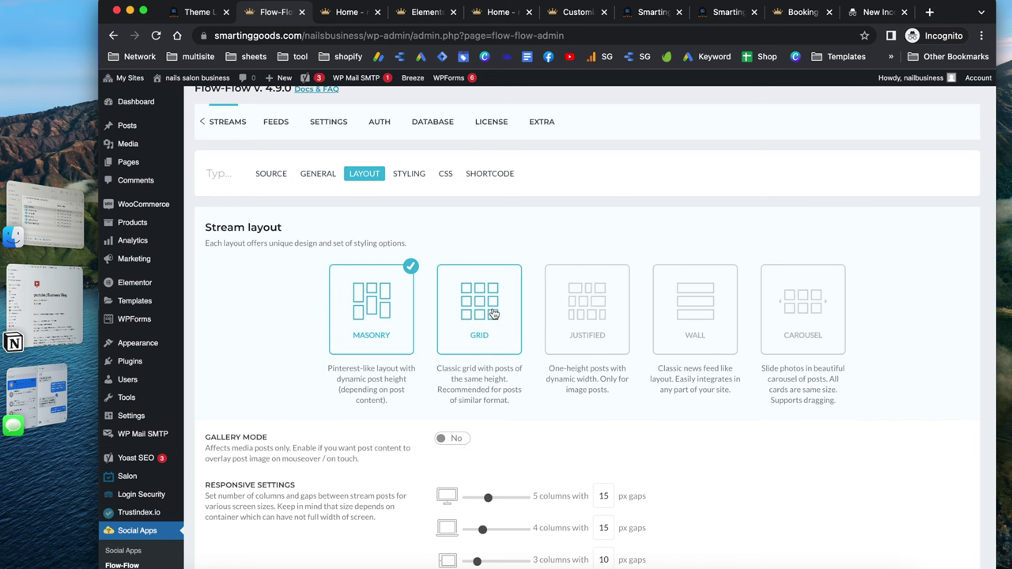
scroll(613, 426, "down", 5)
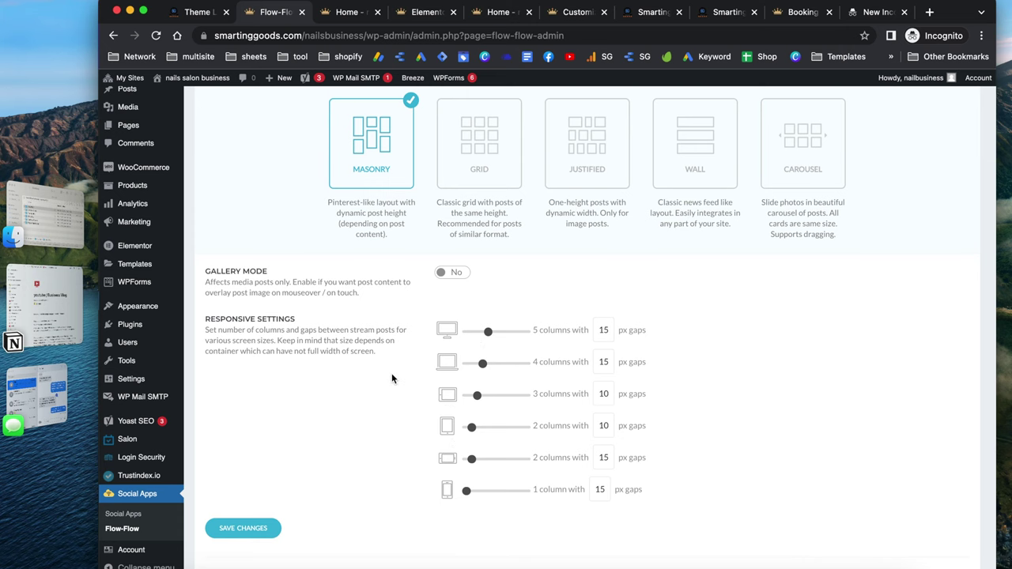
scroll(391, 379, "up", 10)
left_click(503, 341)
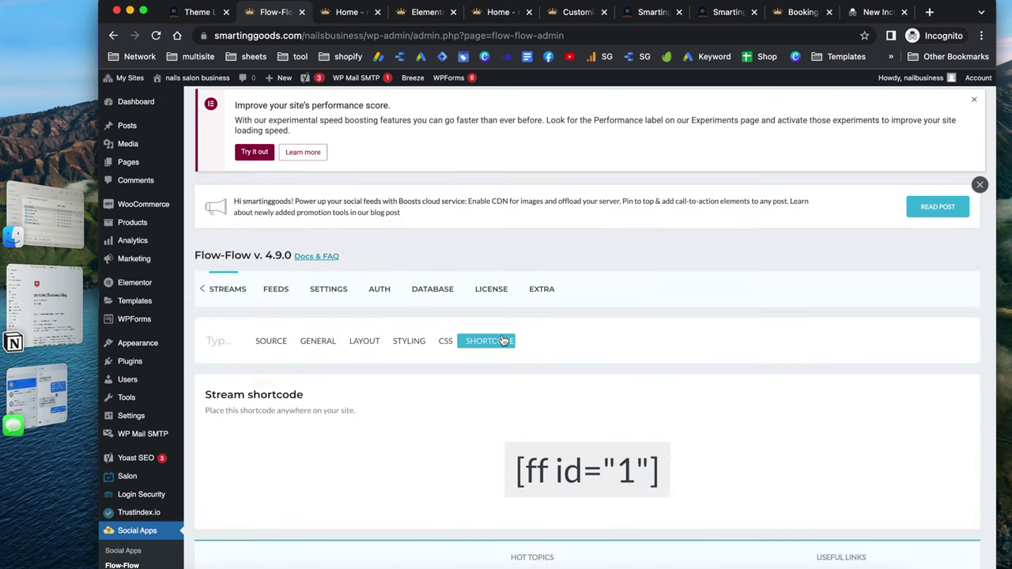
left_click_drag(515, 478, 664, 476)
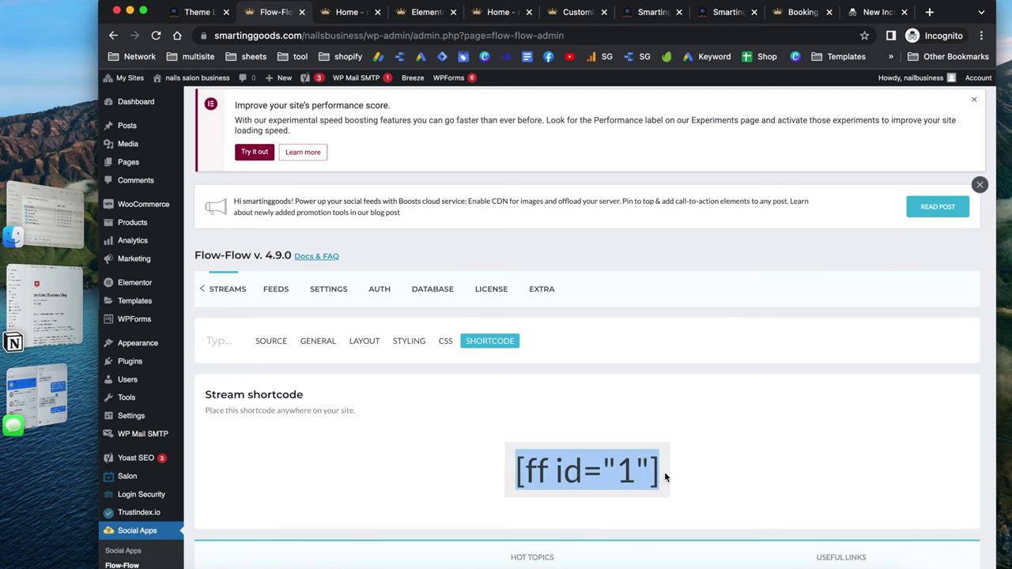
left_click(436, 16)
scroll(514, 350, "up", 15)
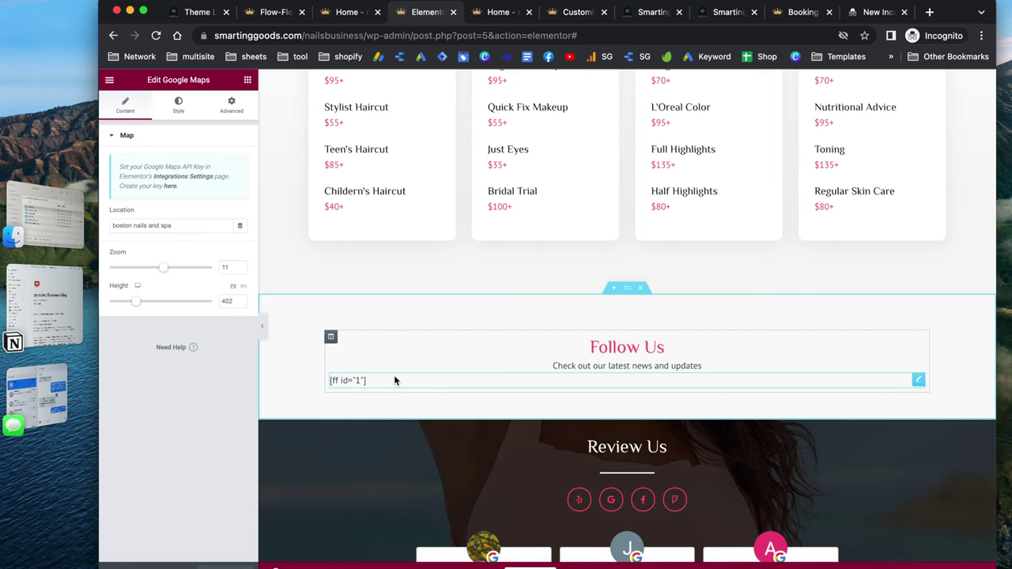
left_click(273, 11)
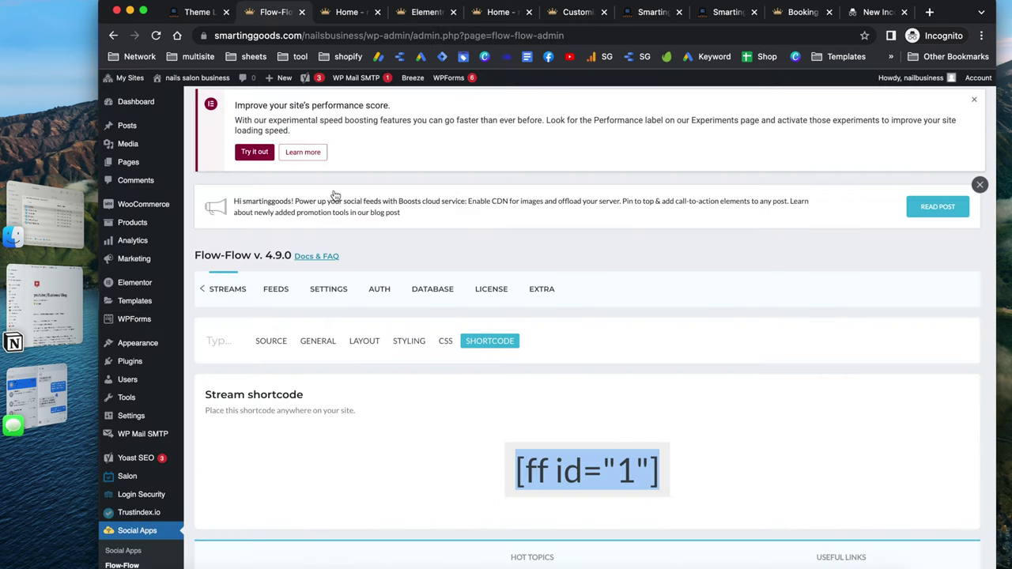
In the stream's Source settings, disconnect the bostonsnailsandspa Instagram feed
left_click(280, 290)
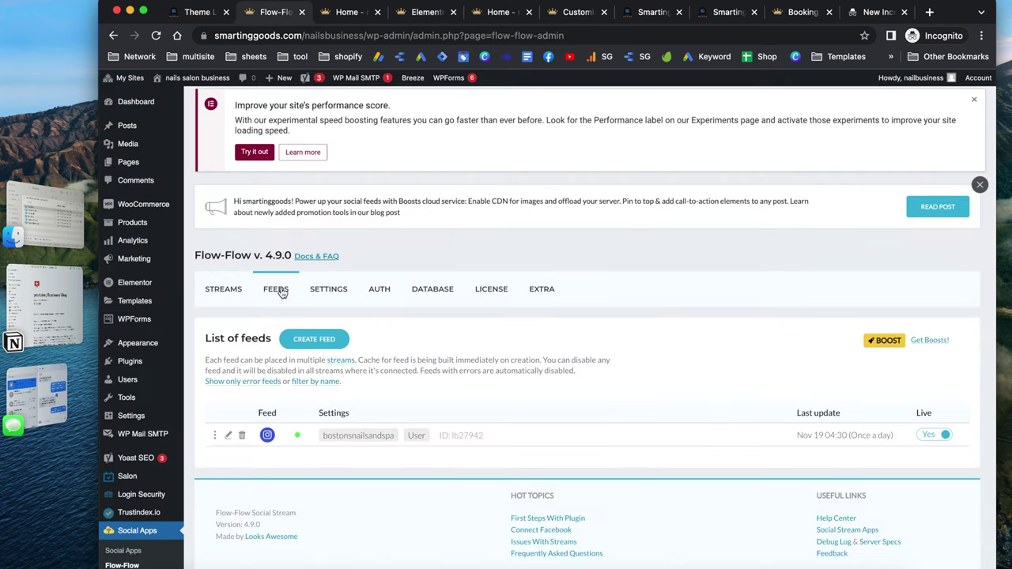
left_click(227, 290)
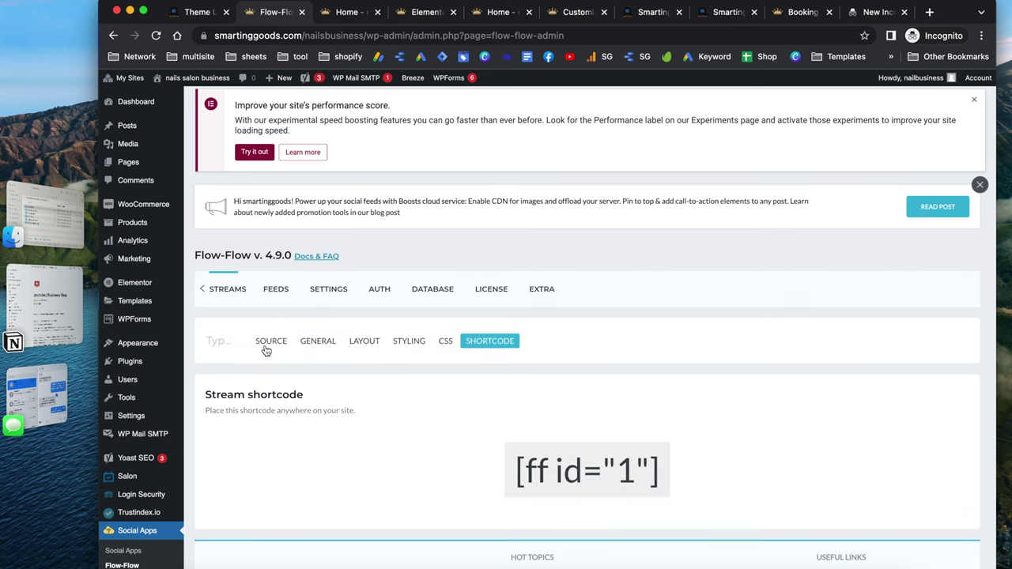
left_click(272, 341)
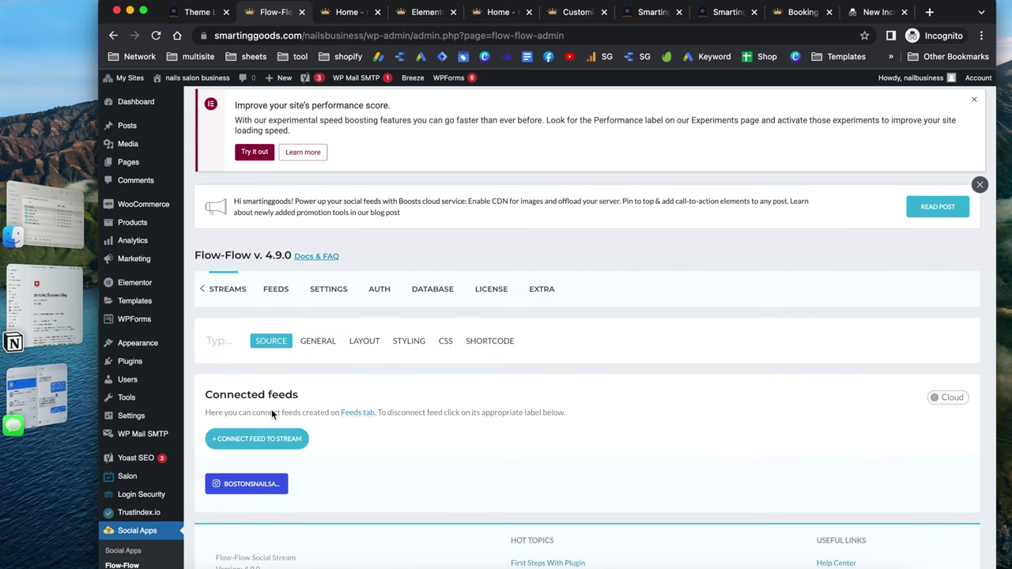
left_click(218, 484)
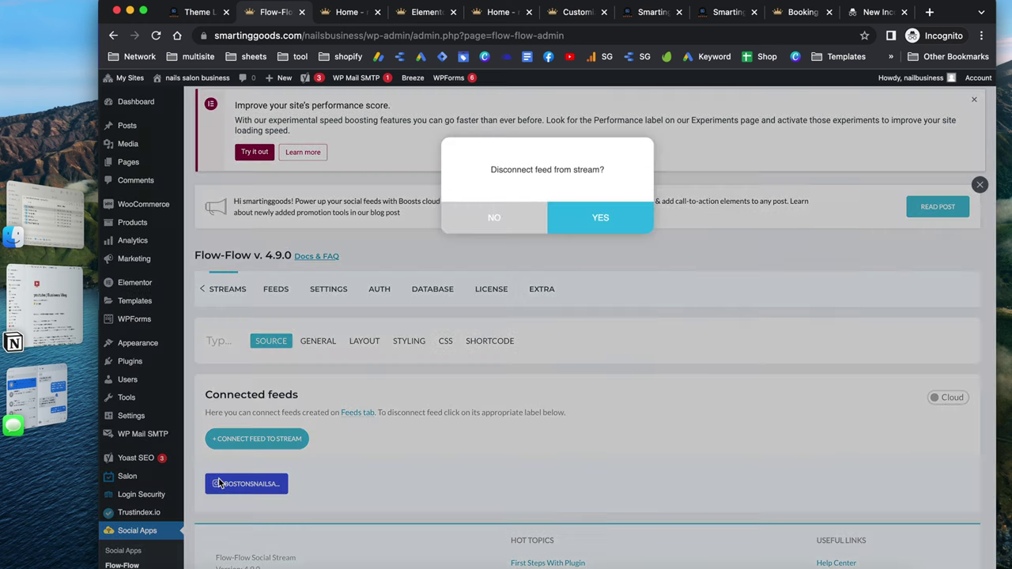
left_click(606, 219)
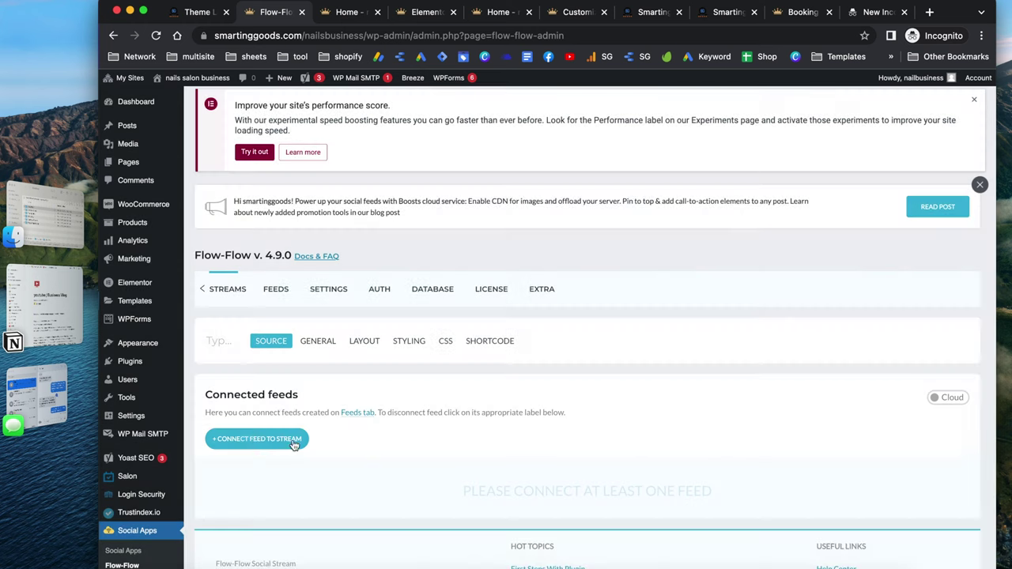
Reconnect the bostonsnailsandspa Instagram feed so it appears under Connected feeds again
left_click(247, 440)
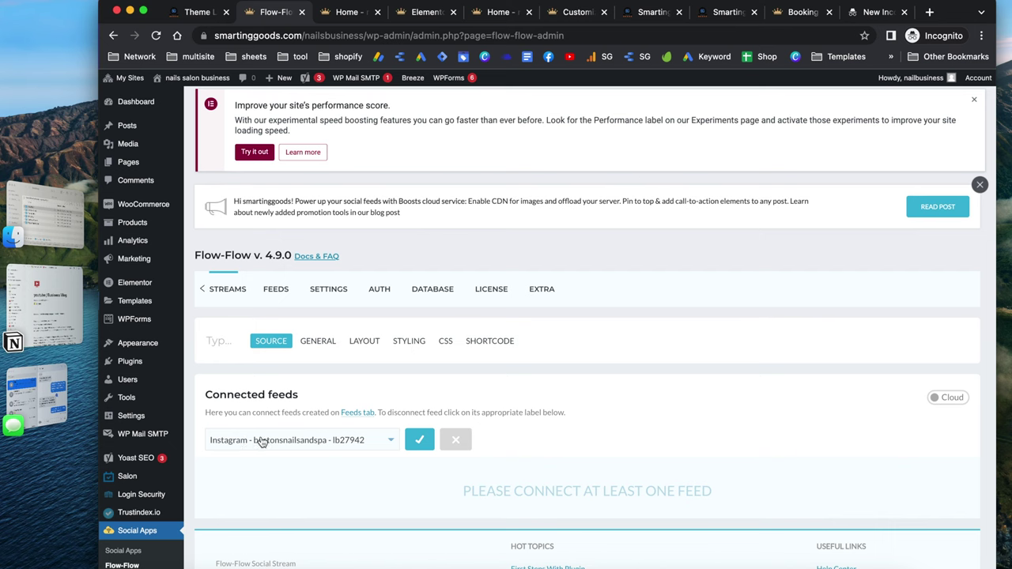
left_click(377, 441)
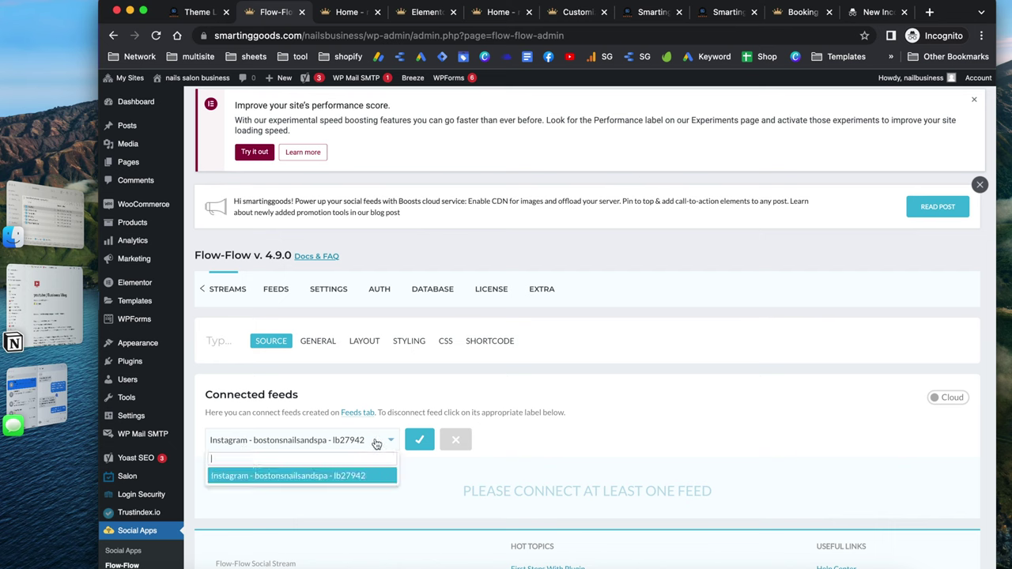
left_click(302, 476)
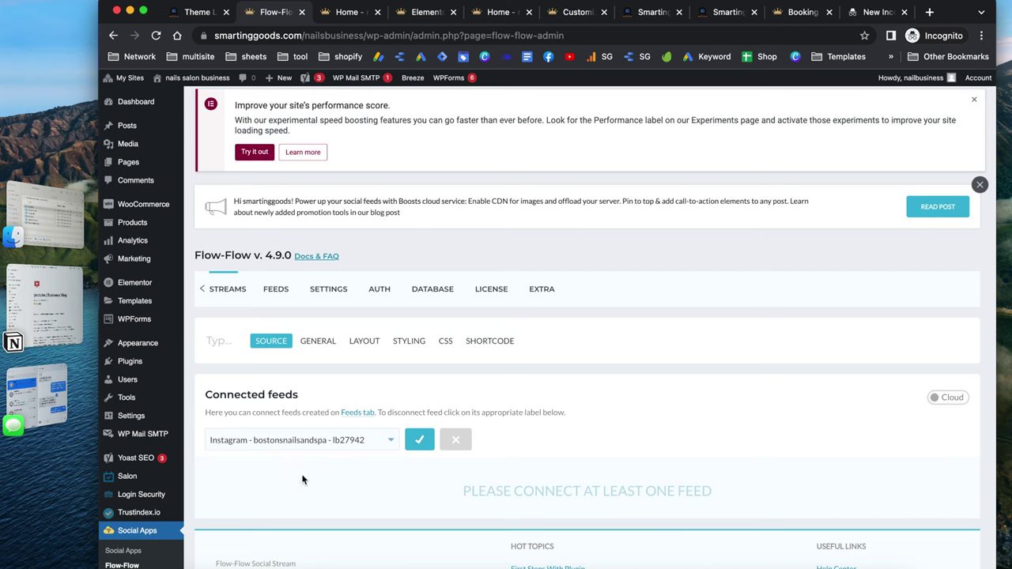
left_click(419, 440)
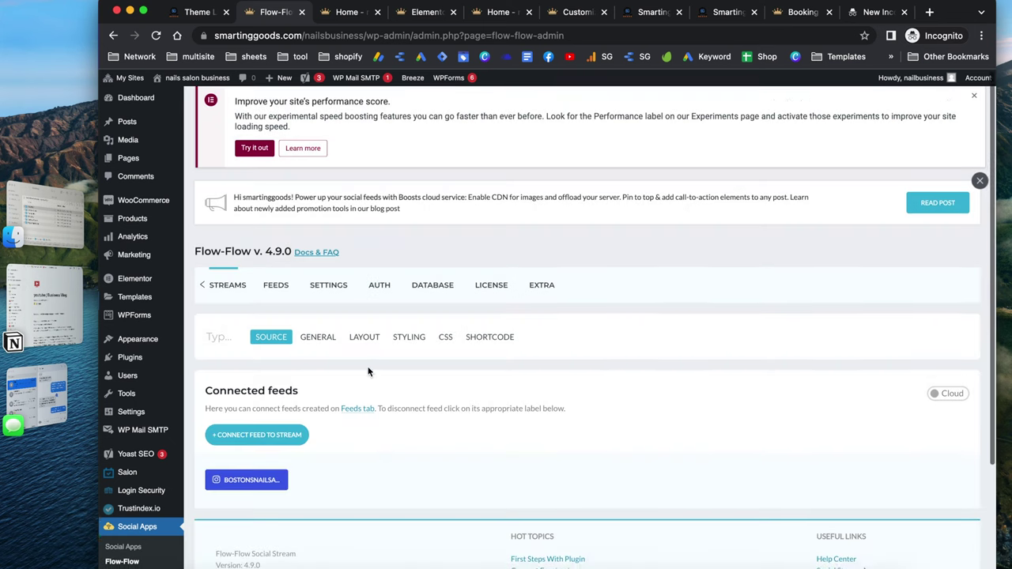
scroll(368, 372, "down", 4)
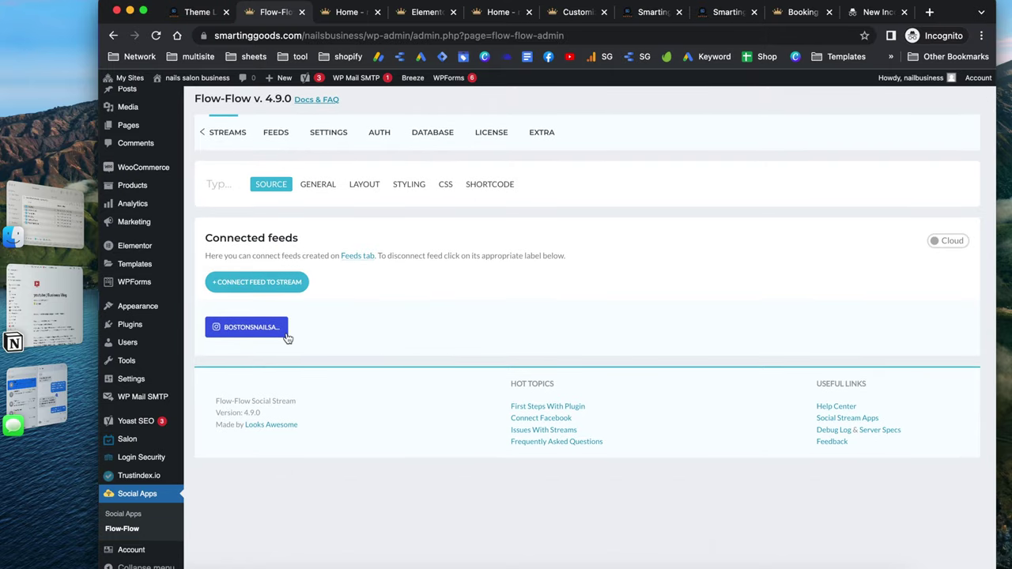
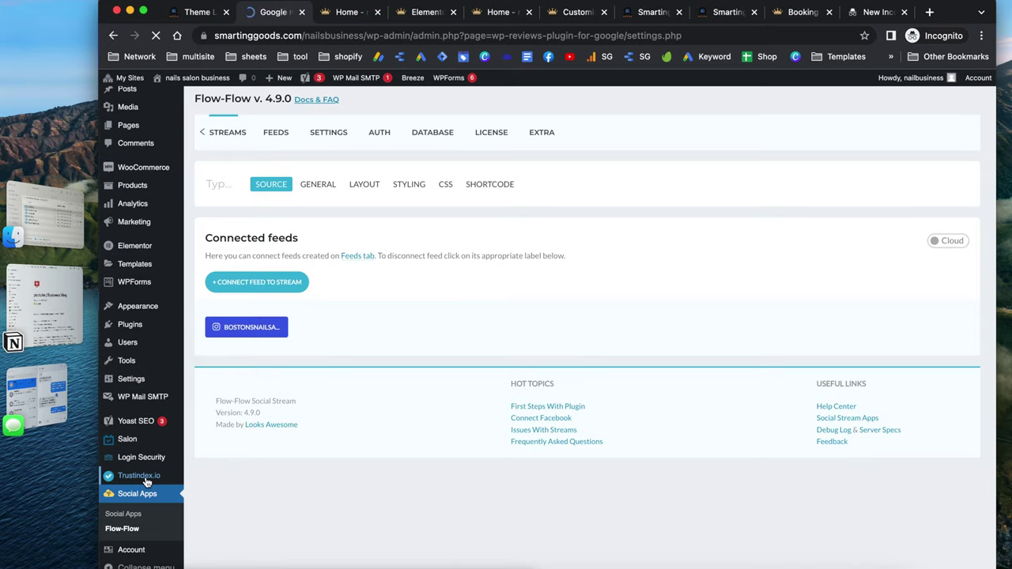
Disconnect the linked Google business in Trustindex and start a new Google connection
scroll(551, 360, "down", 3)
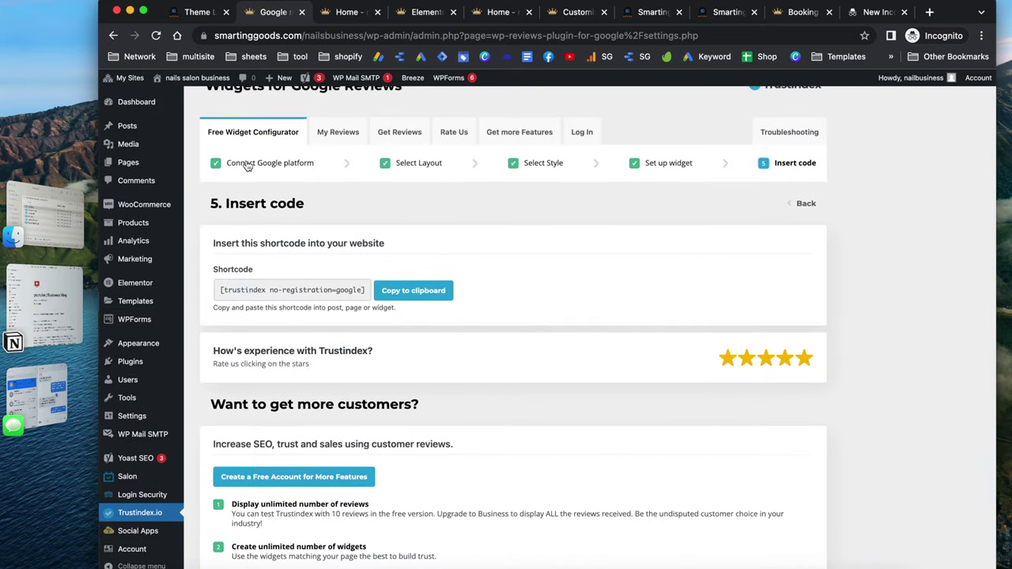
left_click(267, 165)
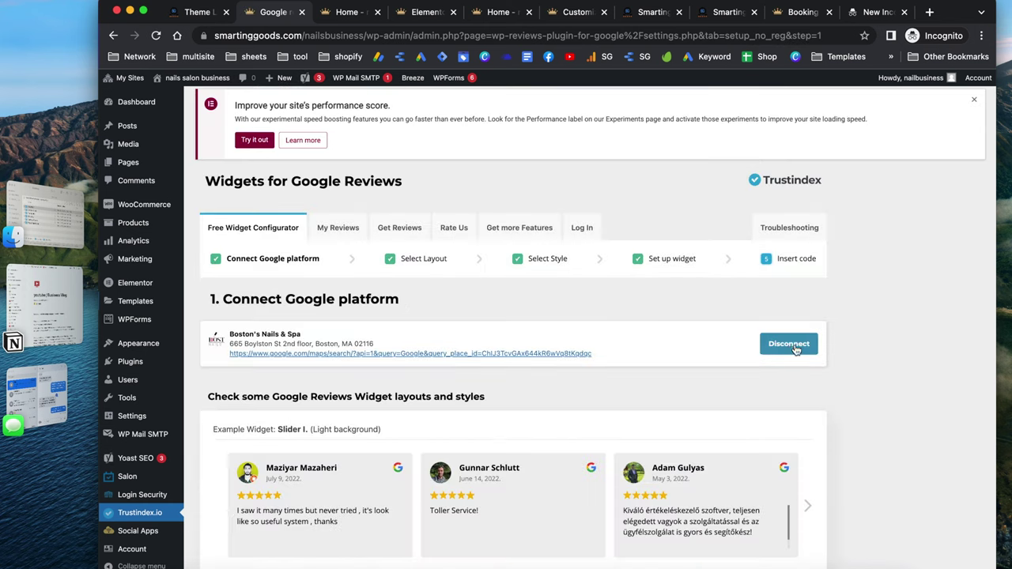
left_click(791, 348)
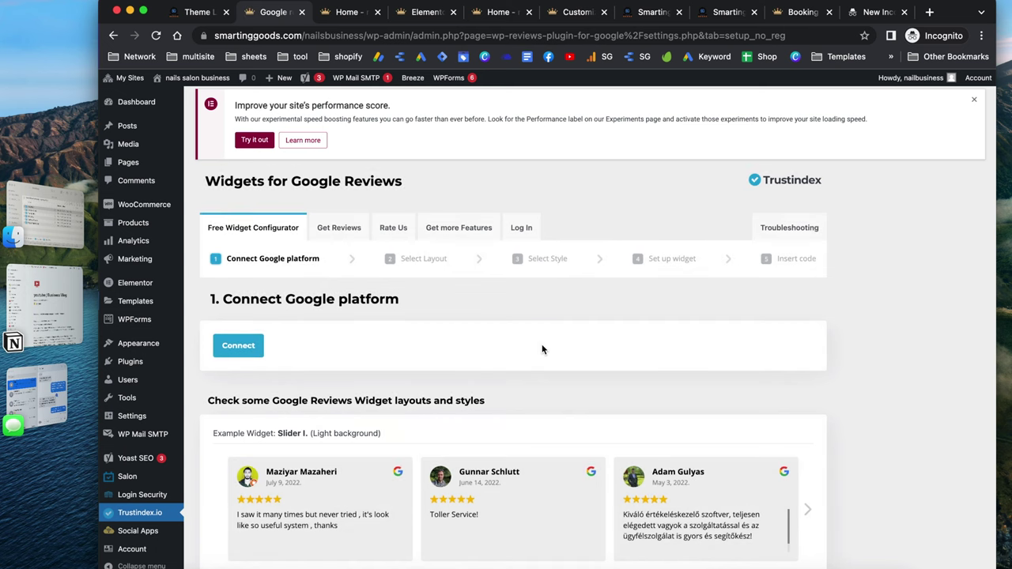
left_click(238, 344)
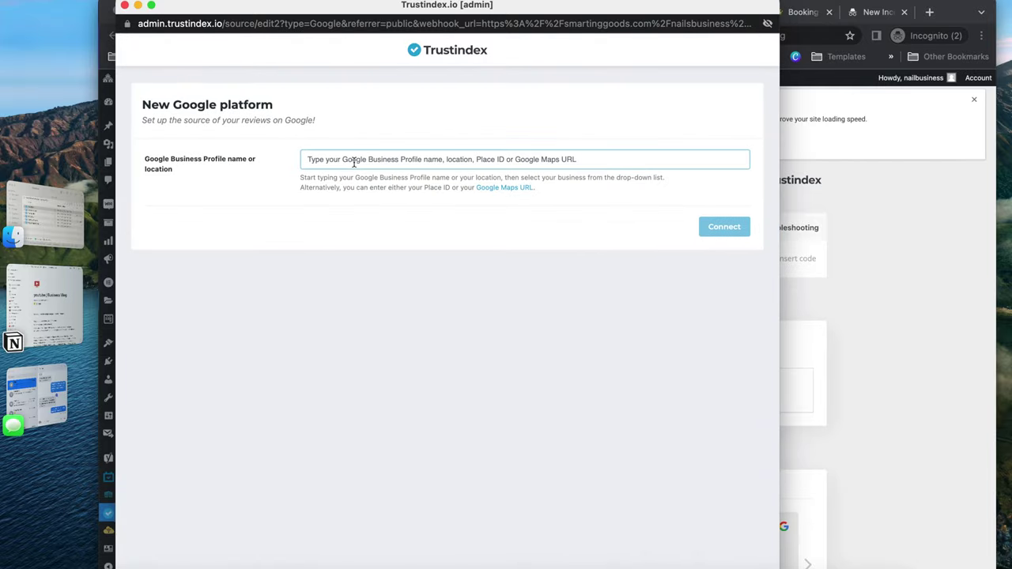
Search 'boston nails and spa' and connect Boston's Nails & Spa on Boylston Street as the source
type("bost")
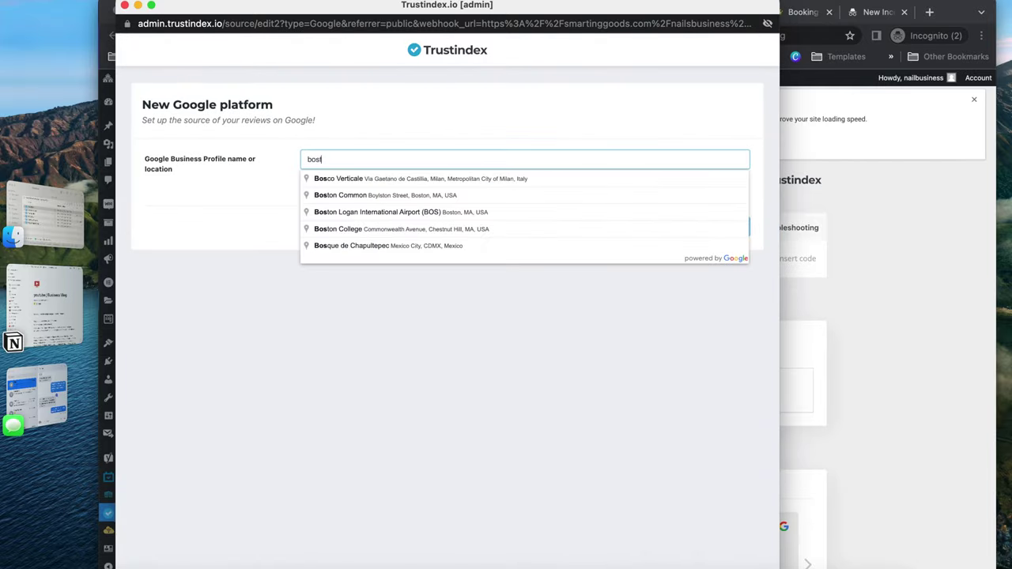
type("on nails ")
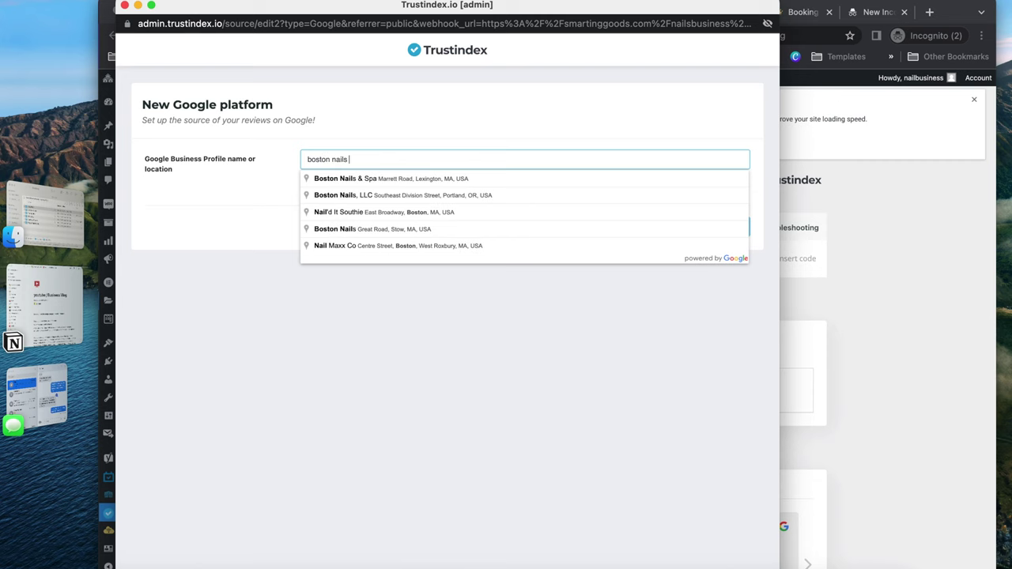
type("and spa")
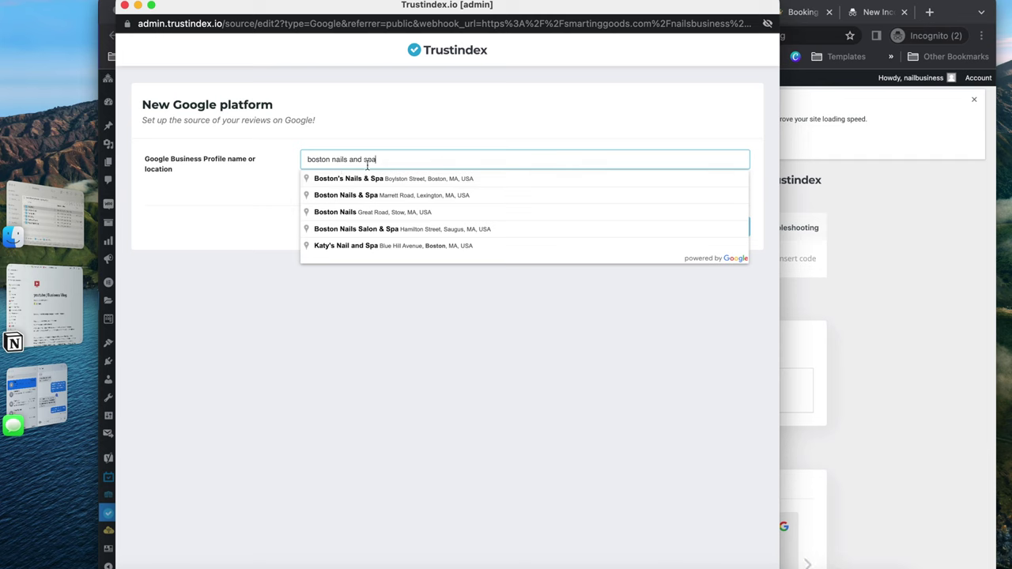
left_click(339, 178)
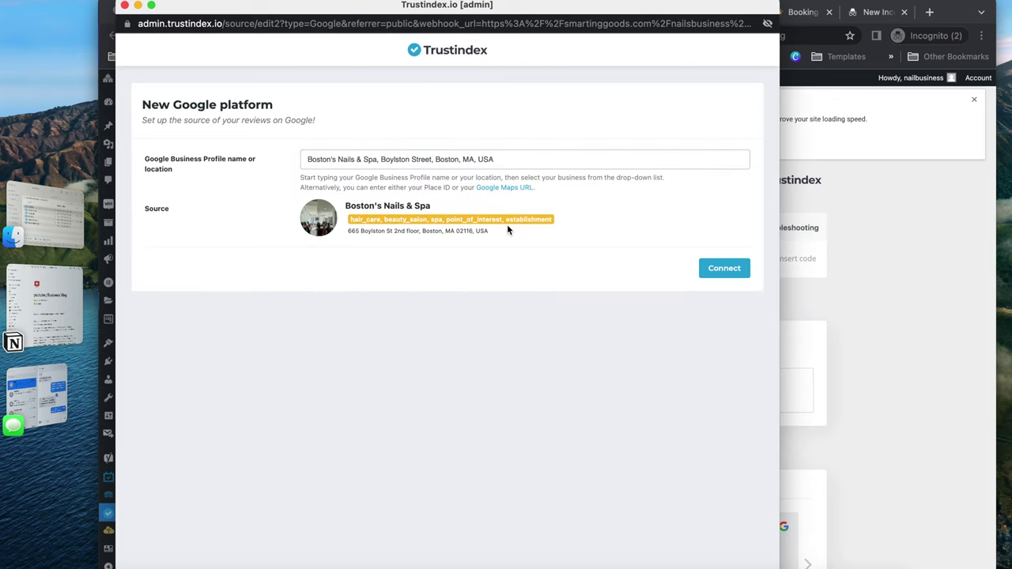
left_click(733, 268)
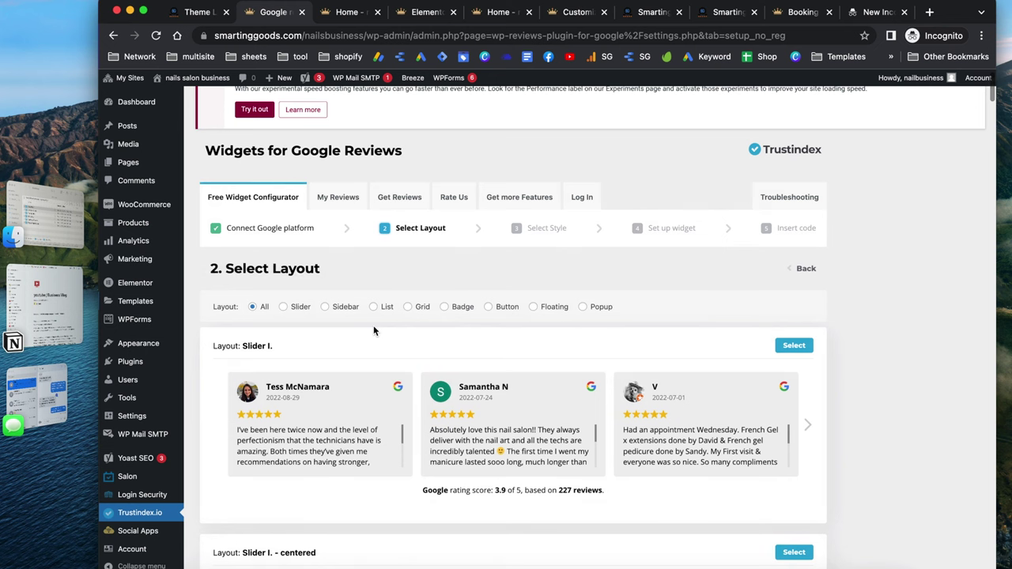
Choose the Slider II layout, then the Light border style for the reviews widget
scroll(412, 348, "down", 4)
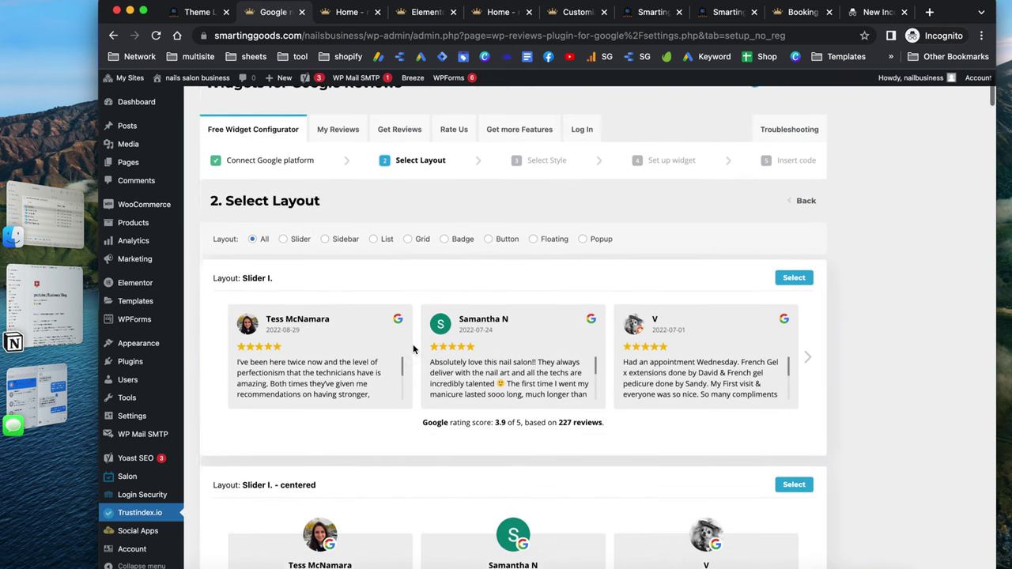
scroll(413, 348, "down", 9)
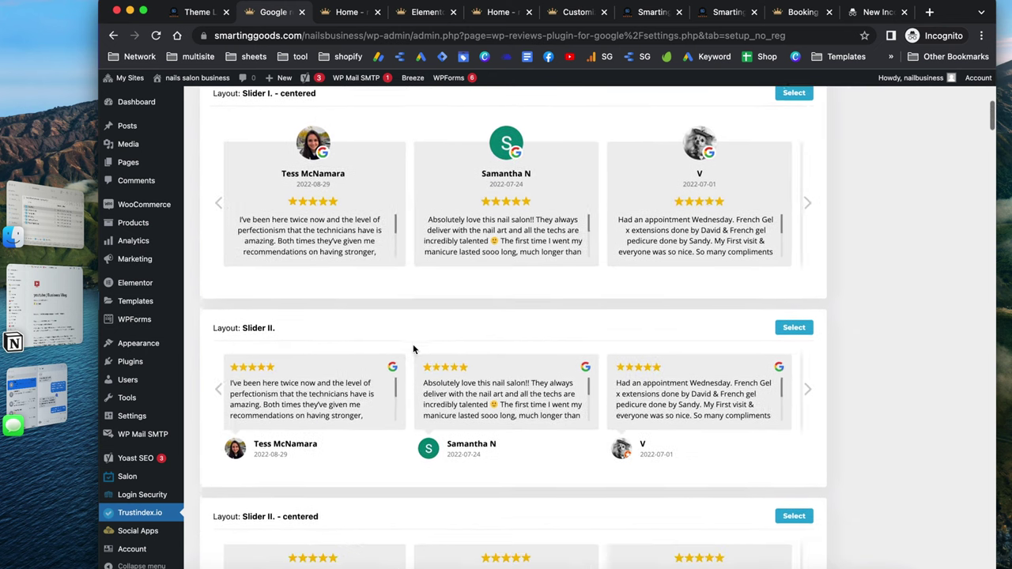
left_click(794, 309)
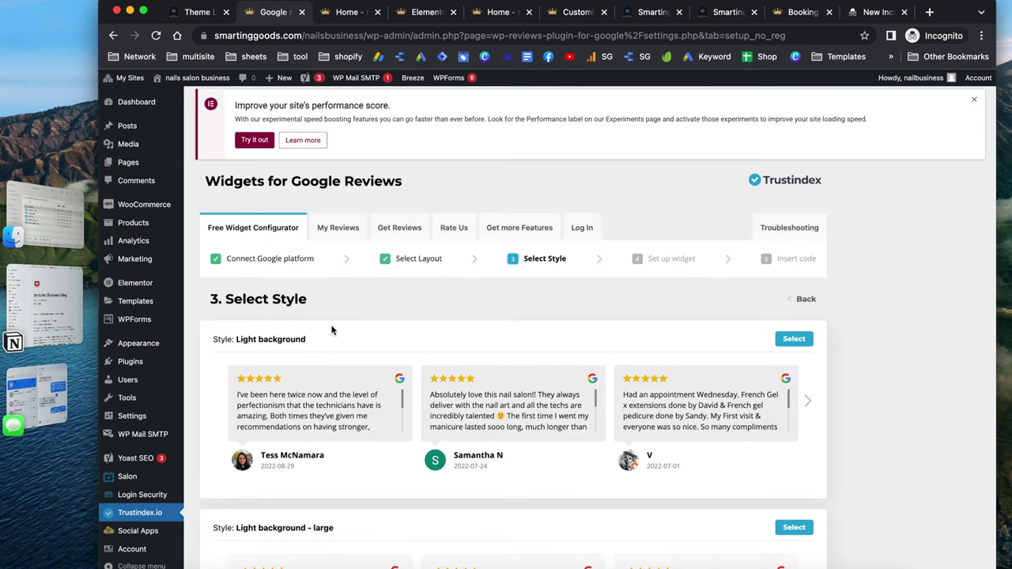
scroll(332, 330, "down", 4)
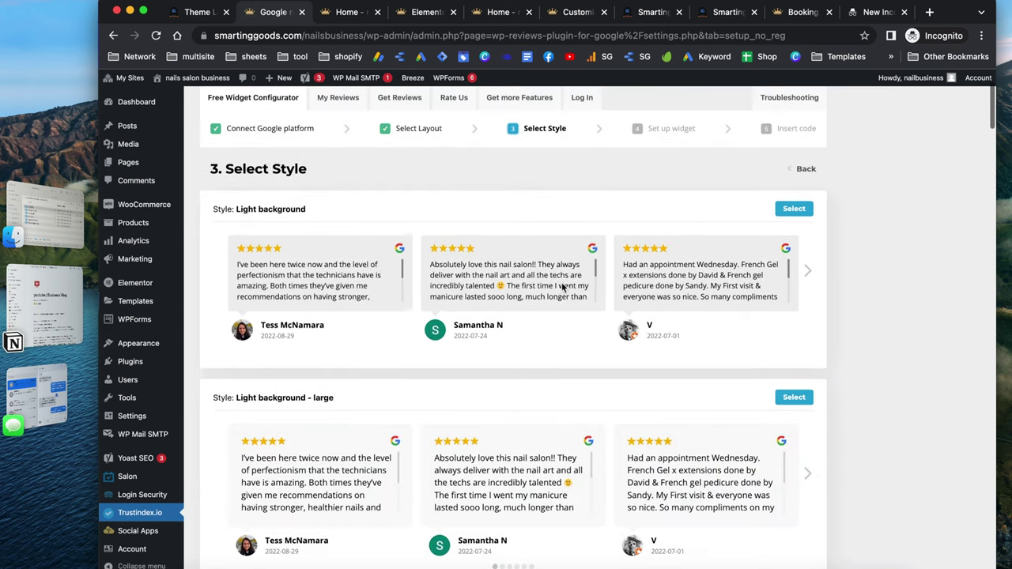
scroll(514, 316, "up", 1)
scroll(573, 328, "down", 8)
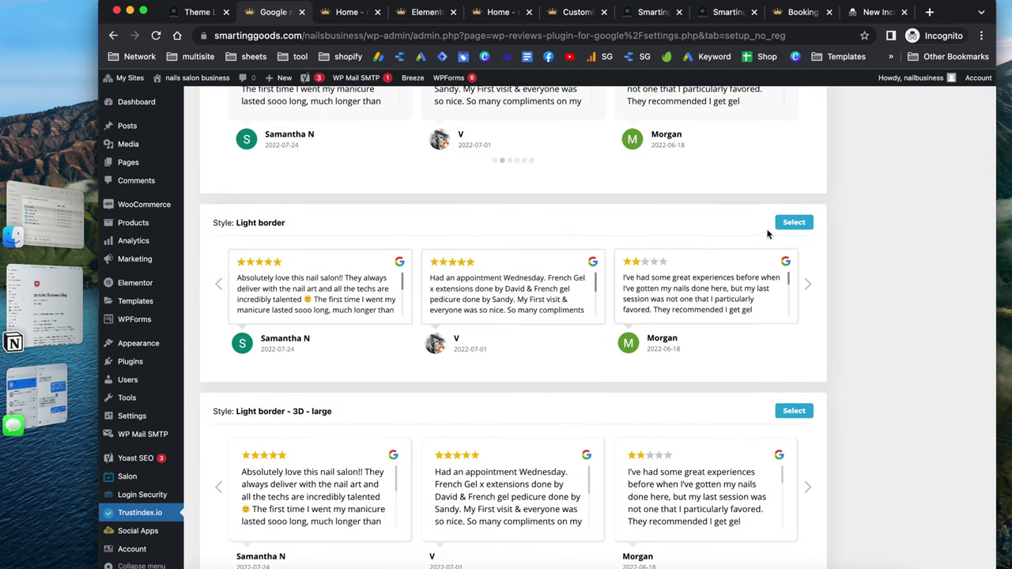
left_click(790, 227)
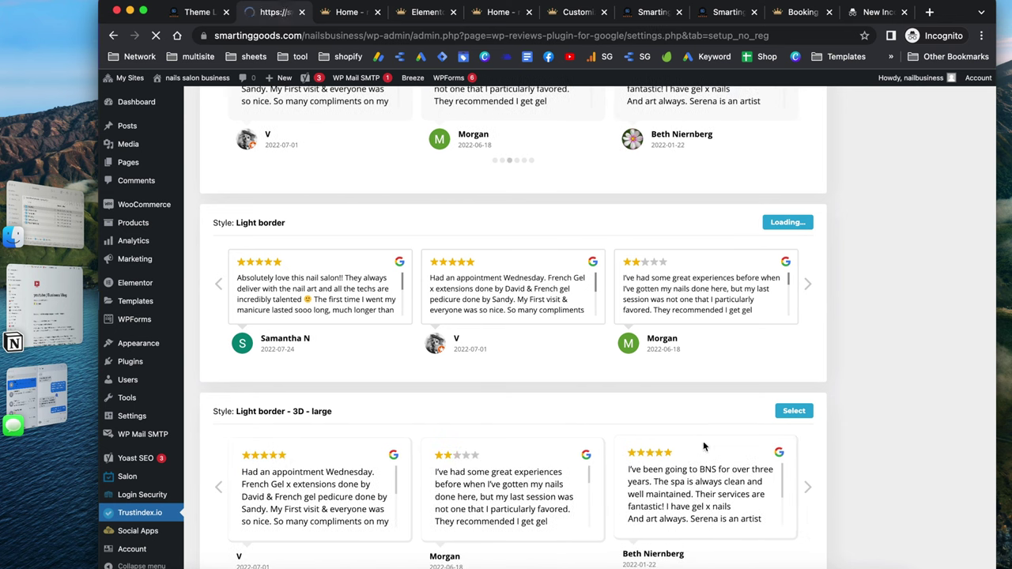
Filter the widget to only ★★★★★ reviews and save it to get the shortcode
scroll(583, 286, "down", 4)
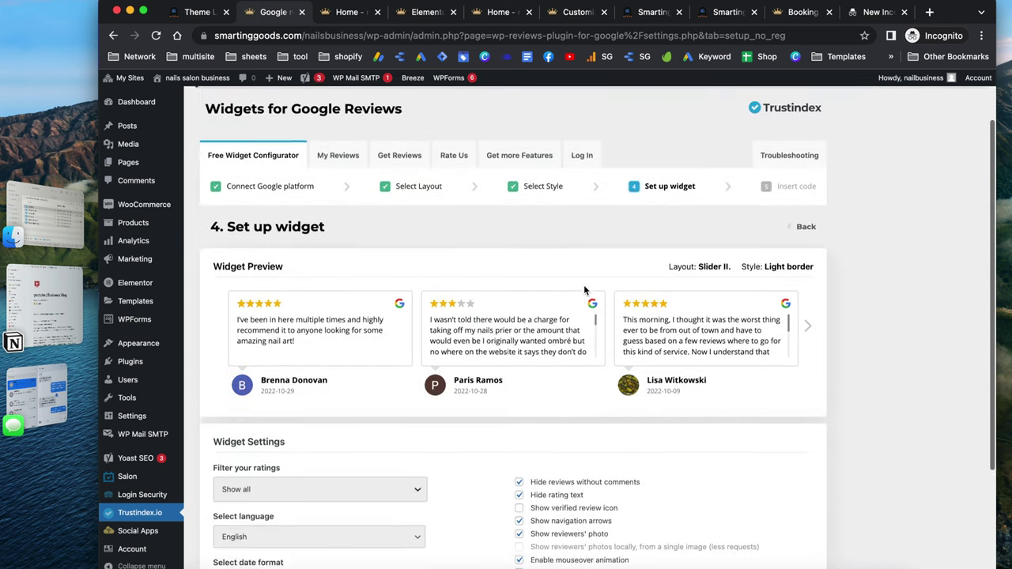
scroll(474, 373, "down", 1)
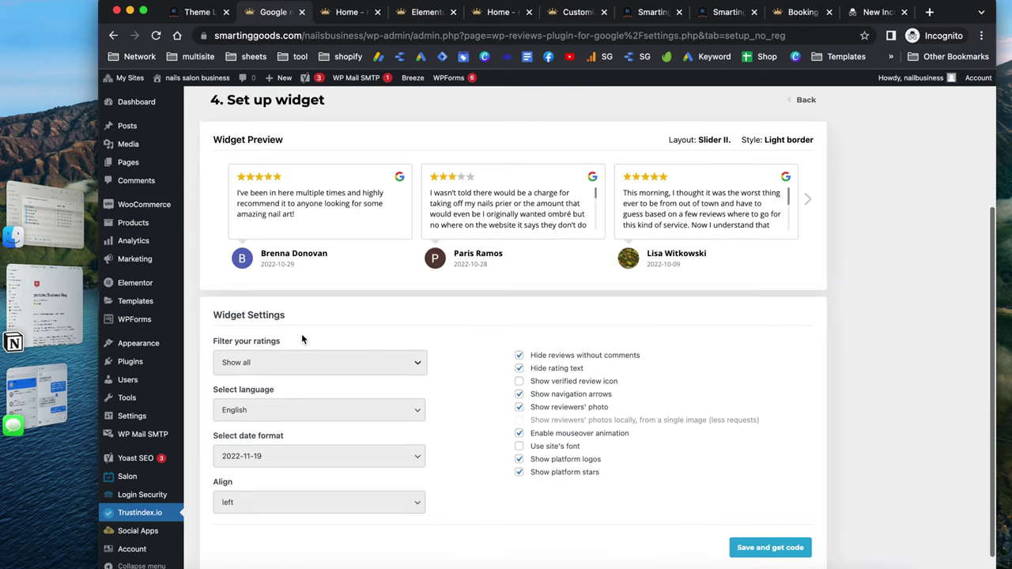
left_click(264, 362)
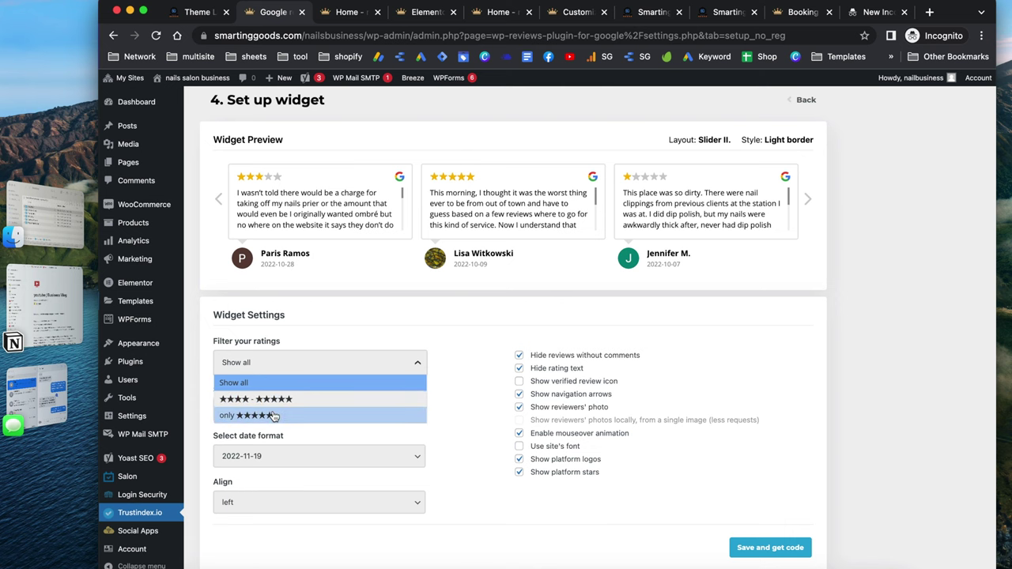
left_click(255, 416)
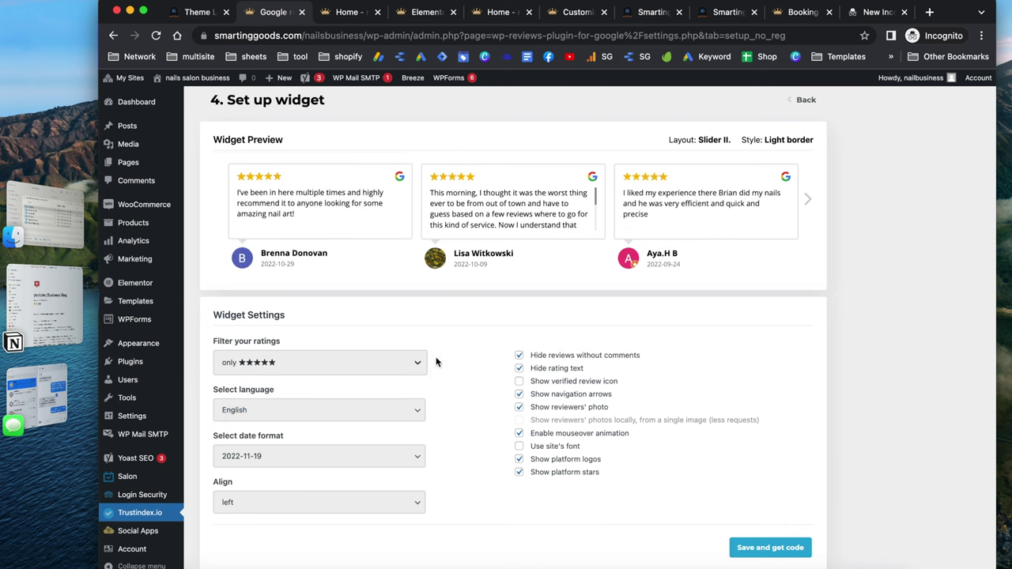
scroll(443, 389, "down", 2)
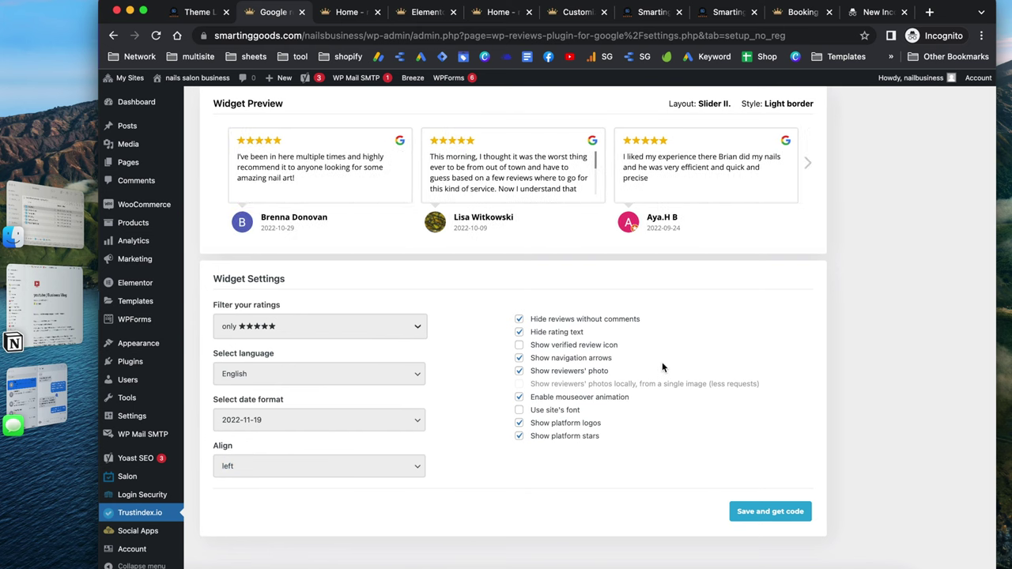
left_click(766, 514)
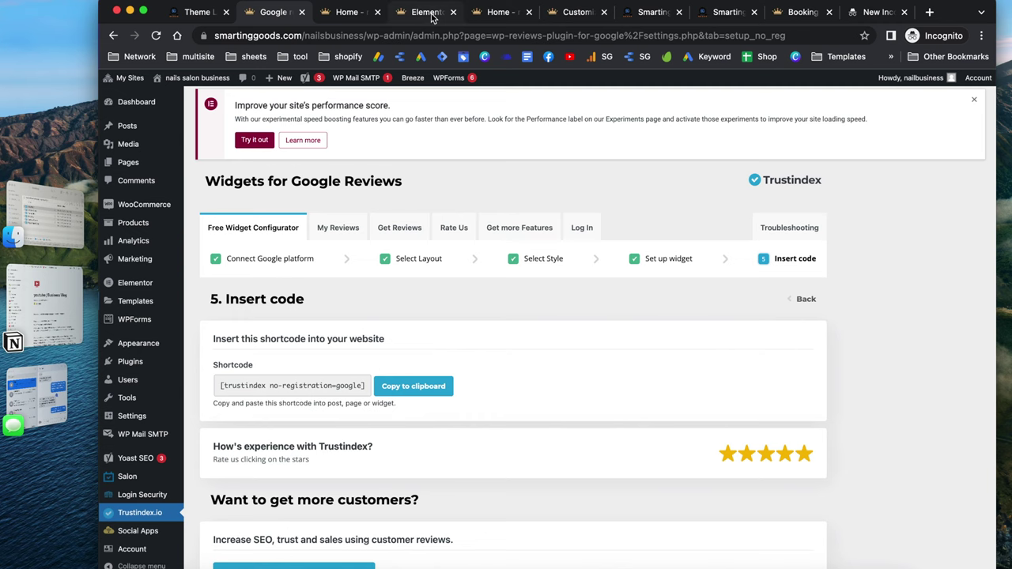
Check the salon homepage, reloading it to view the updated Google reviews slider
left_click(346, 20)
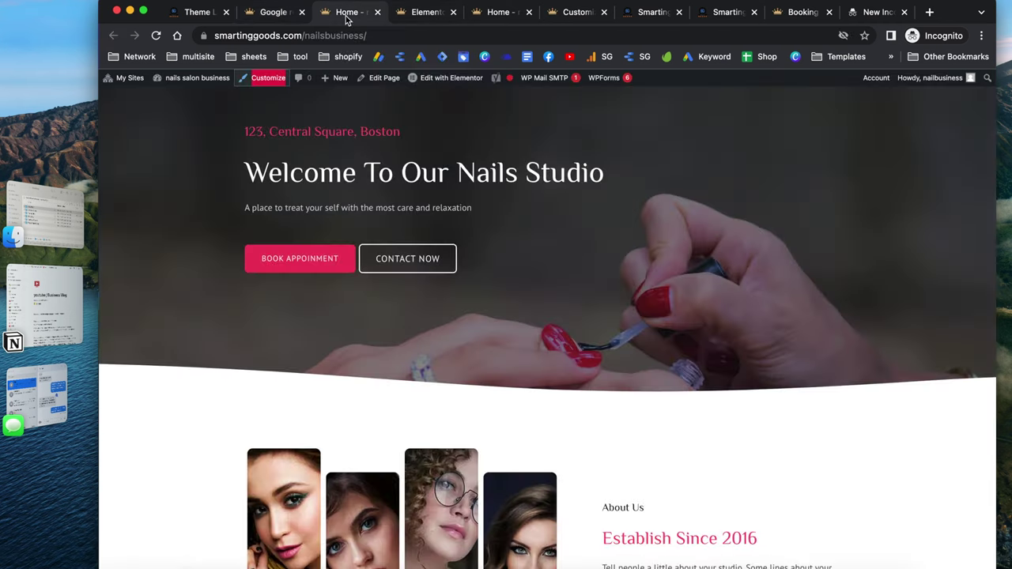
scroll(439, 340, "down", 6)
scroll(440, 340, "up", 10)
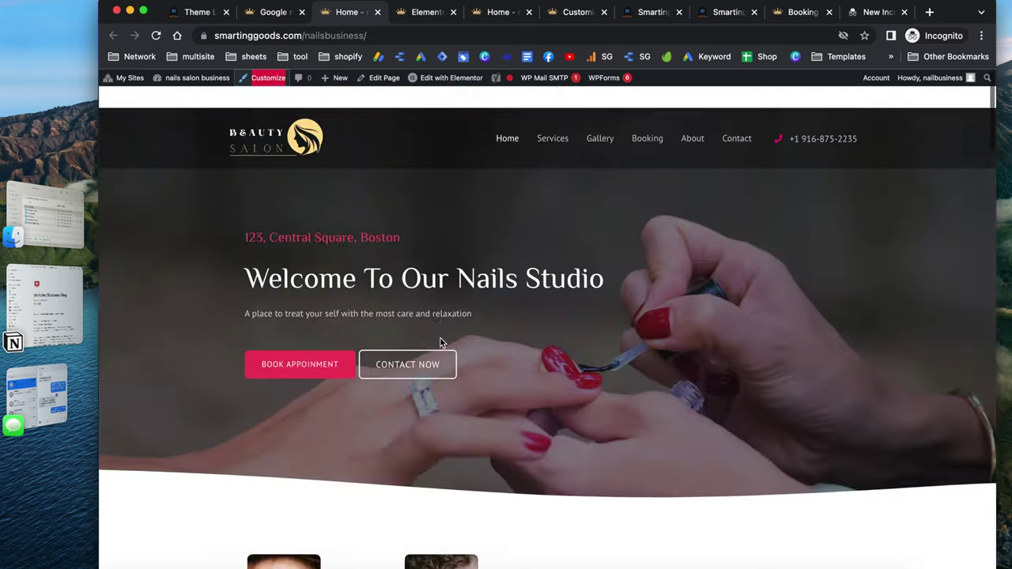
scroll(440, 339, "down", 20)
scroll(441, 340, "up", 5)
scroll(441, 341, "up", 8)
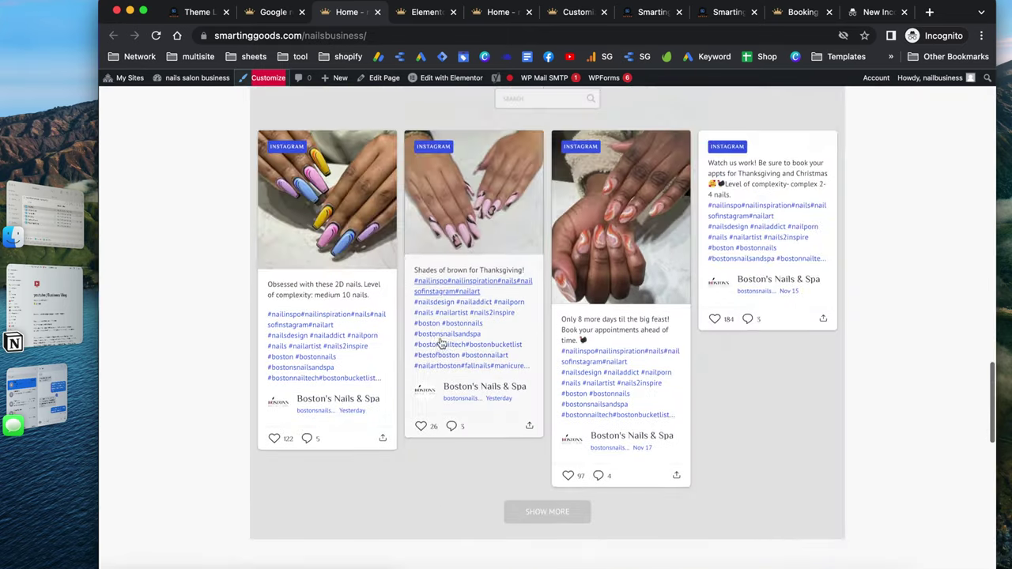
scroll(508, 367, "down", 6)
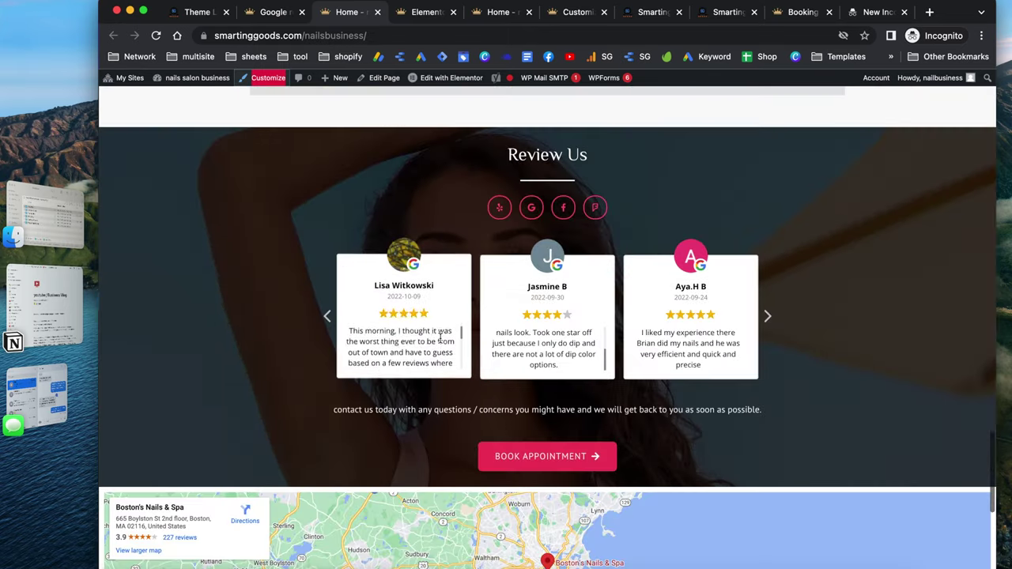
left_click(155, 36)
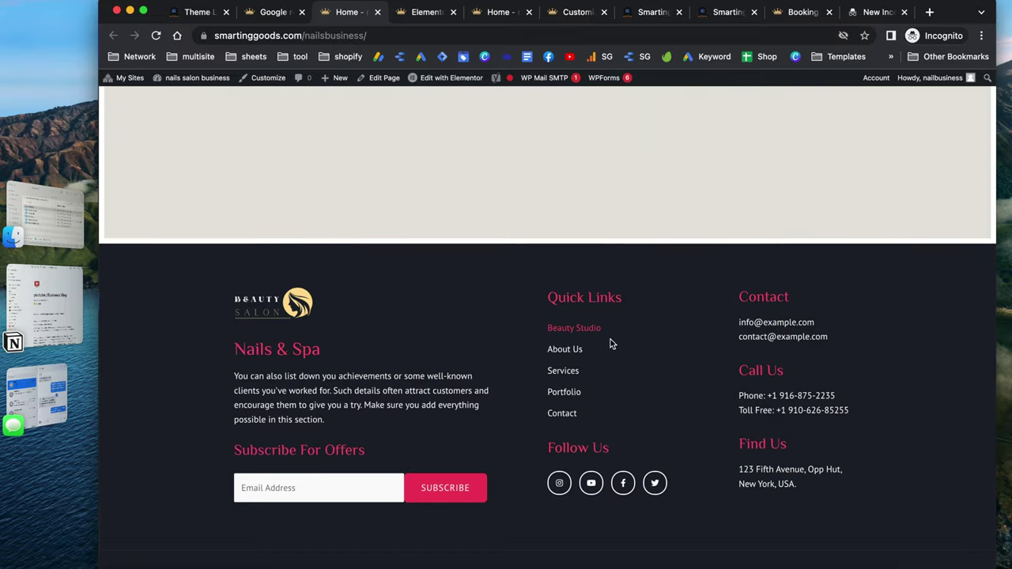
scroll(494, 371, "up", 6)
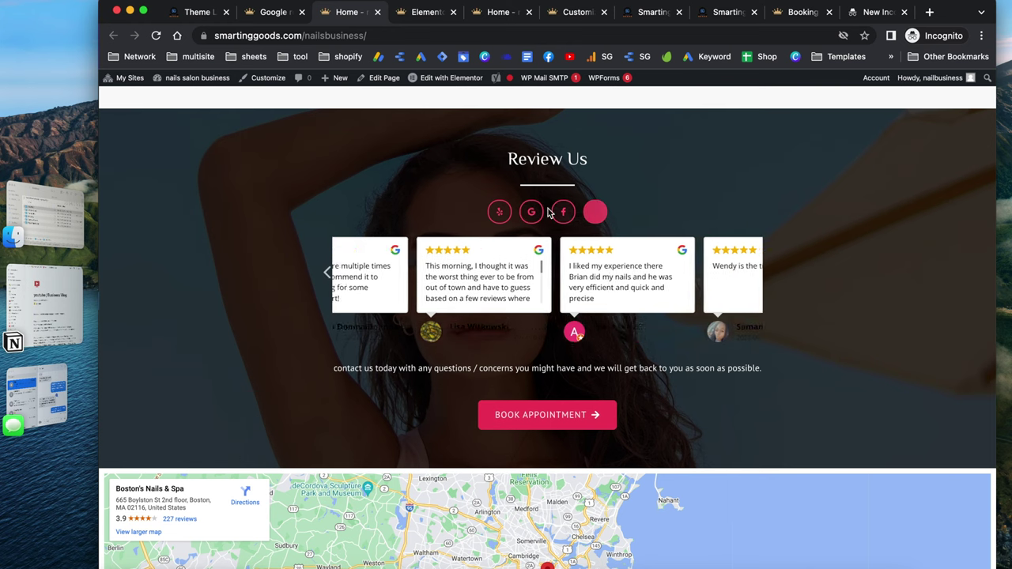
scroll(651, 192, "up", 5)
scroll(650, 192, "up", 10)
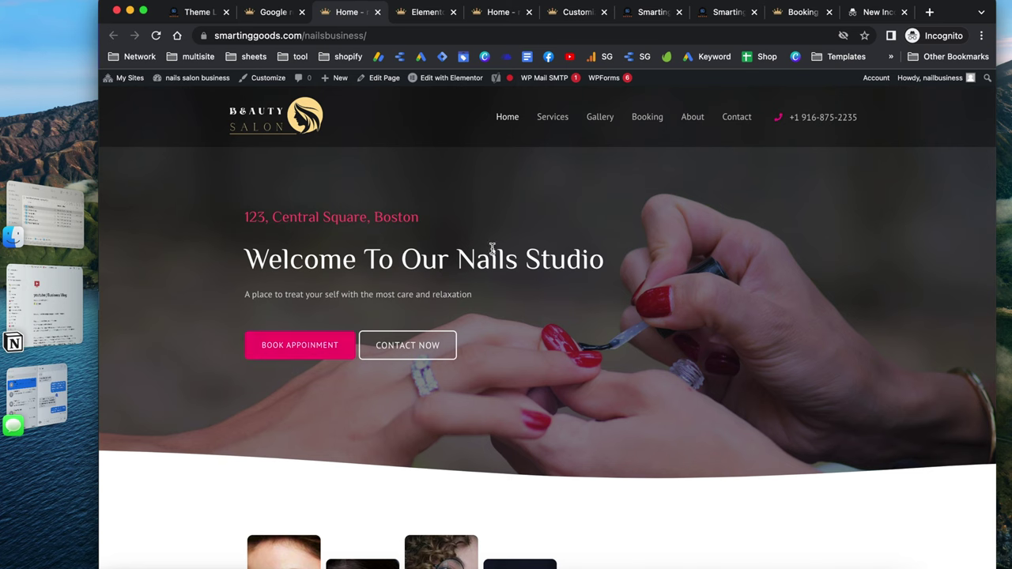
Open the Salon Booking calendar, dismiss the tutorial popup, and switch to week view
left_click(273, 13)
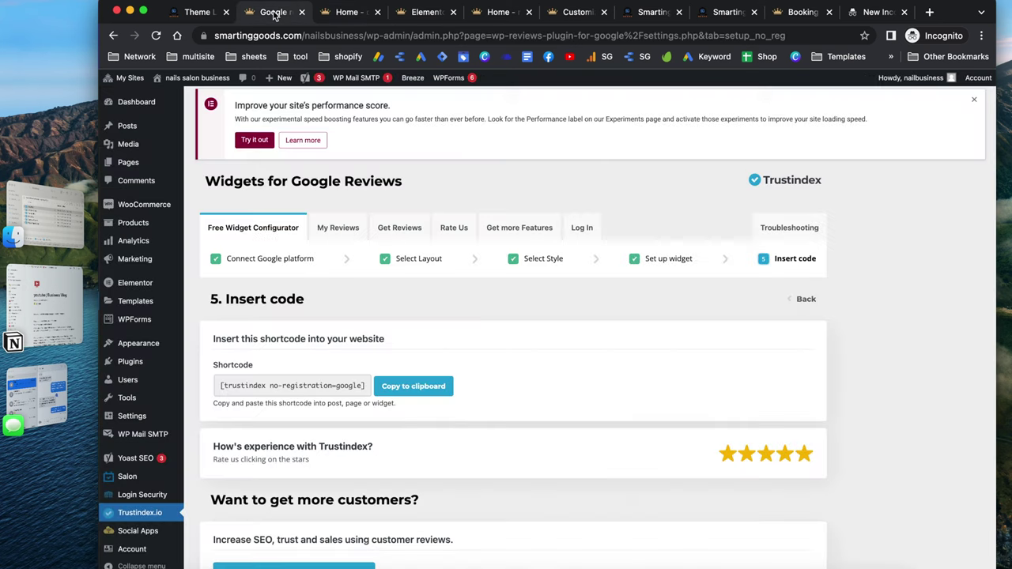
scroll(220, 429, "down", 2)
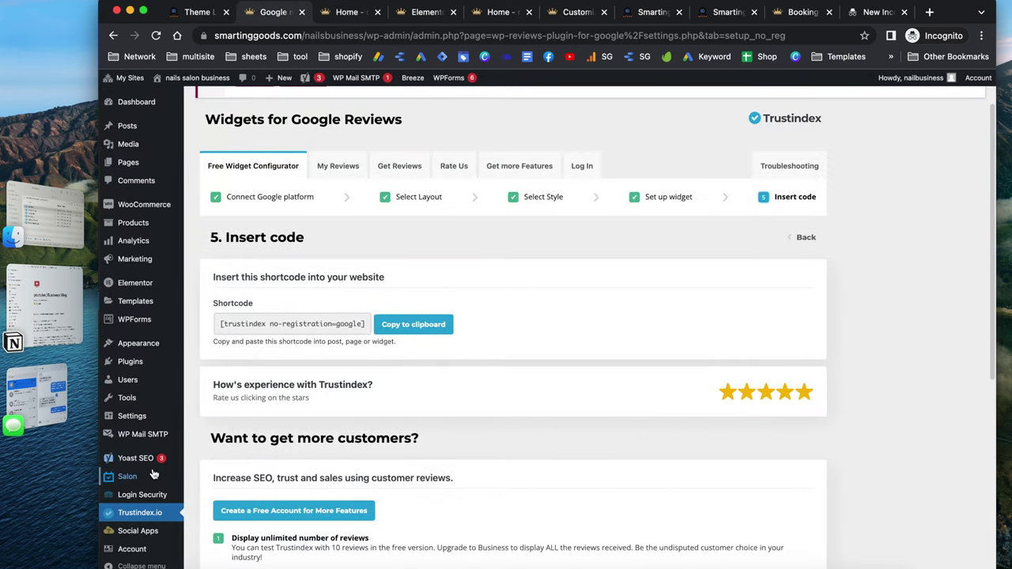
mouse_move(145, 479)
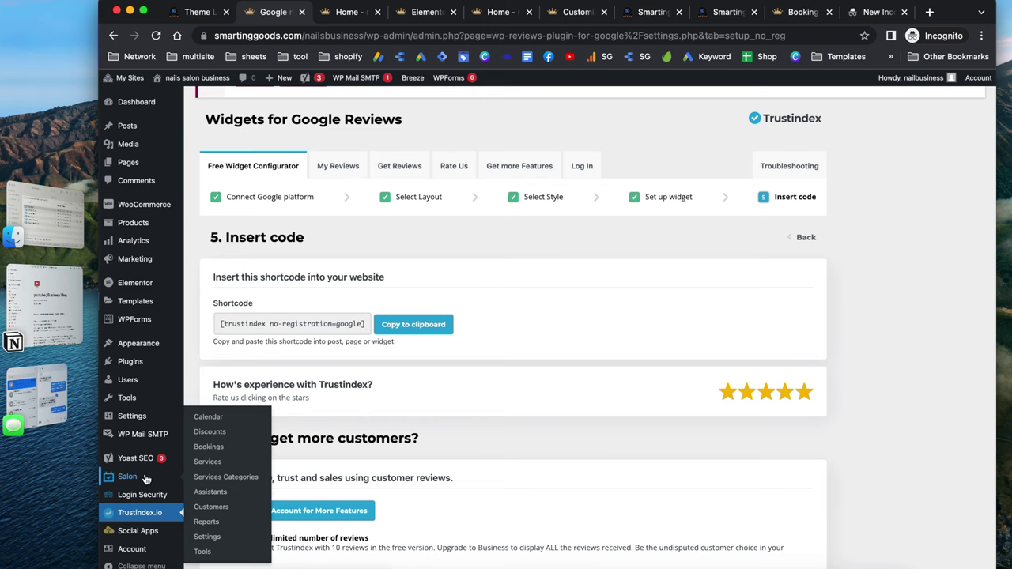
left_click(145, 479)
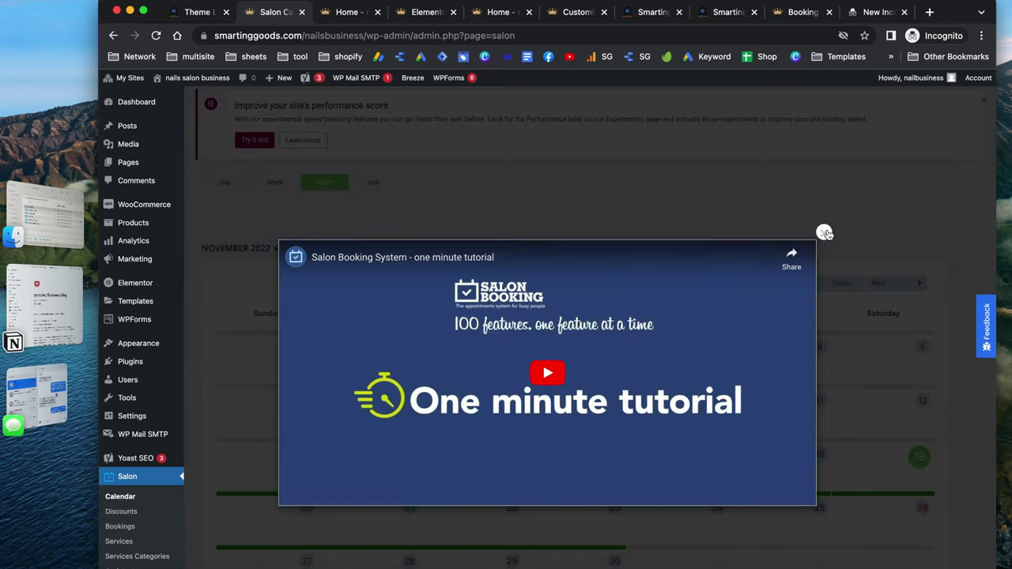
left_click(824, 232)
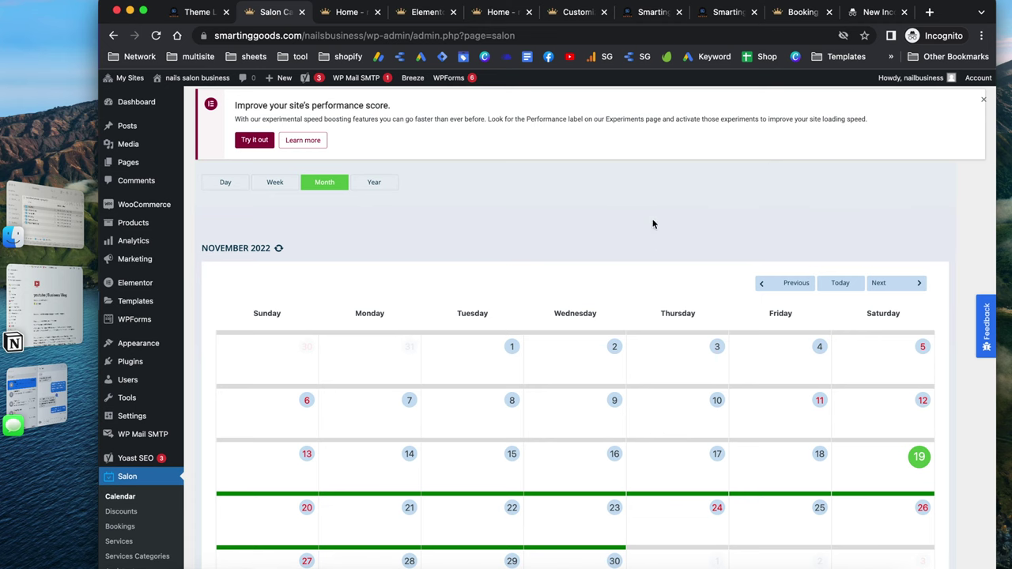
left_click(275, 183)
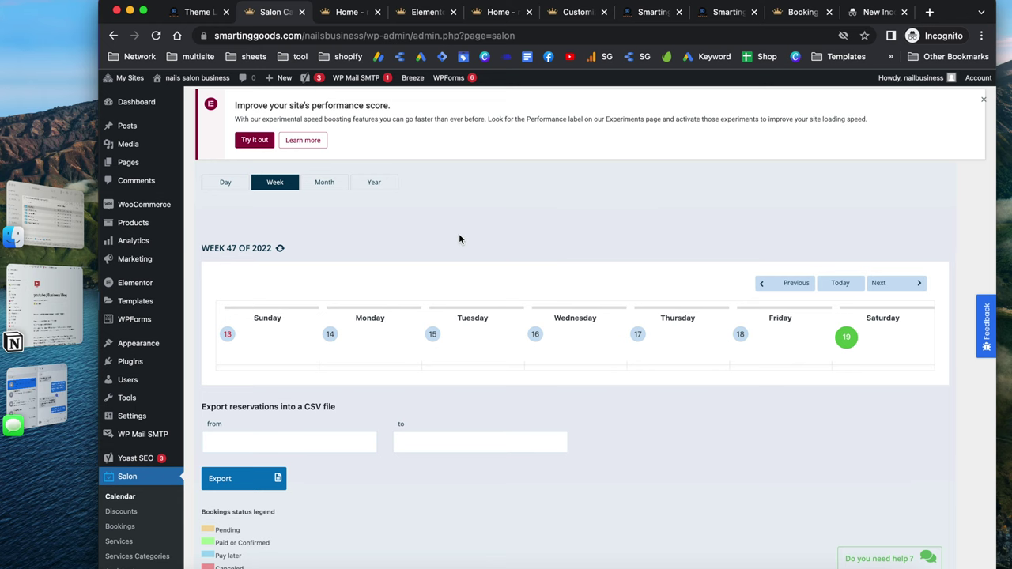
scroll(459, 239, "down", 2)
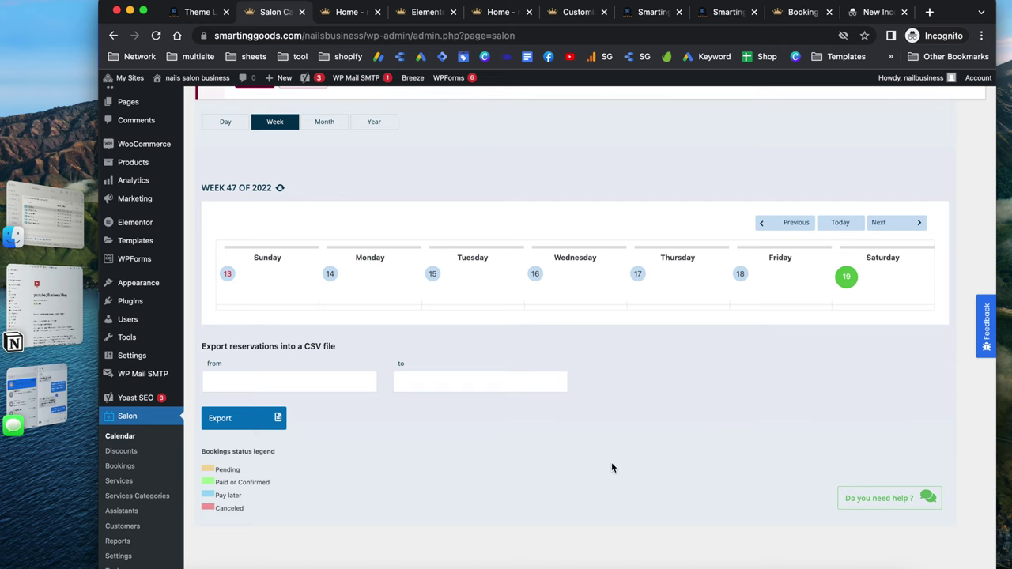
scroll(611, 468, "down", 2)
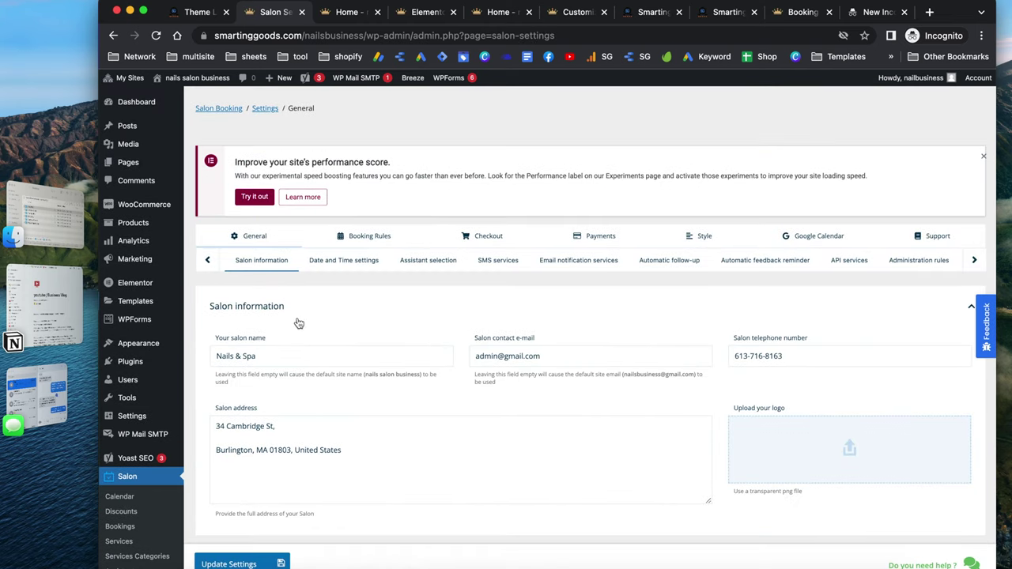
Toggle assistant selection off and on, then expand the notification sections down to Automatic follow-up
scroll(342, 372, "down", 2)
scroll(342, 372, "down", 4)
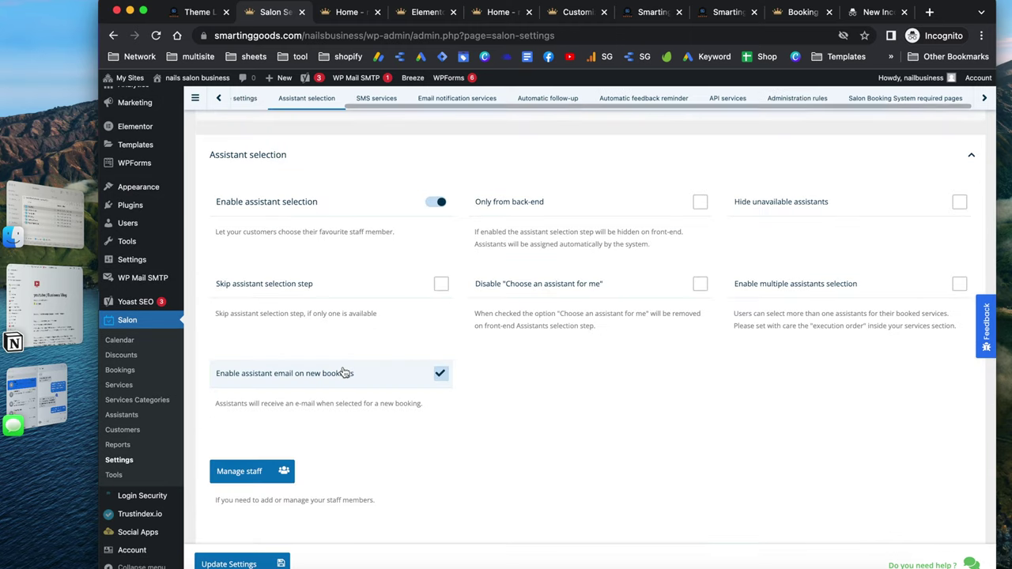
left_click(436, 203)
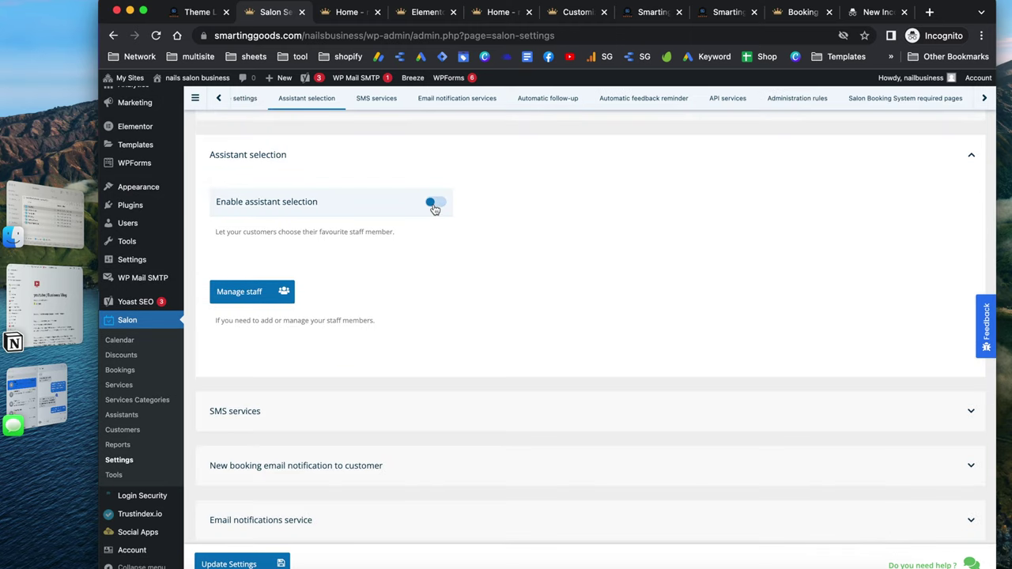
left_click(434, 205)
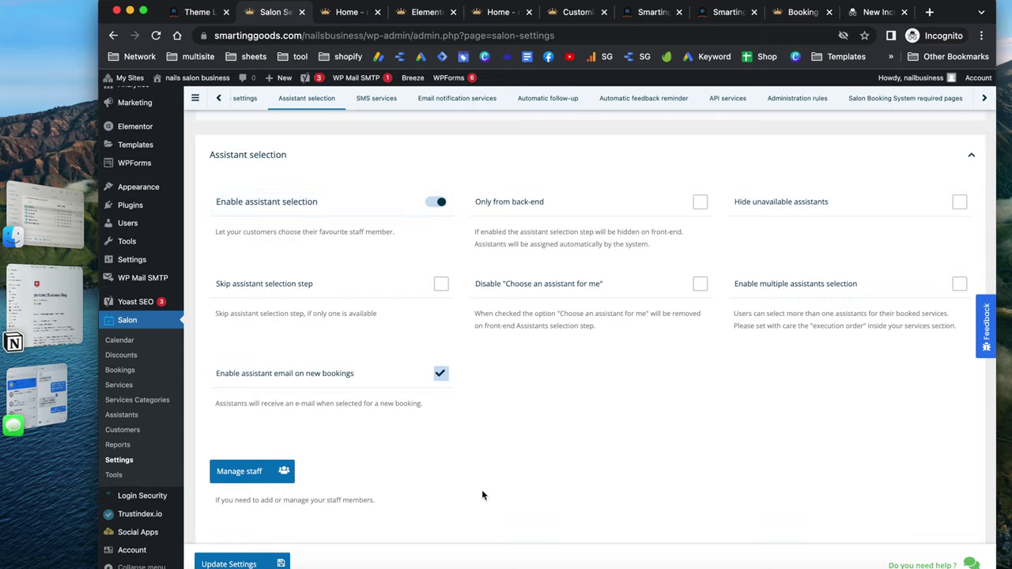
scroll(481, 493, "down", 2)
scroll(481, 492, "down", 3)
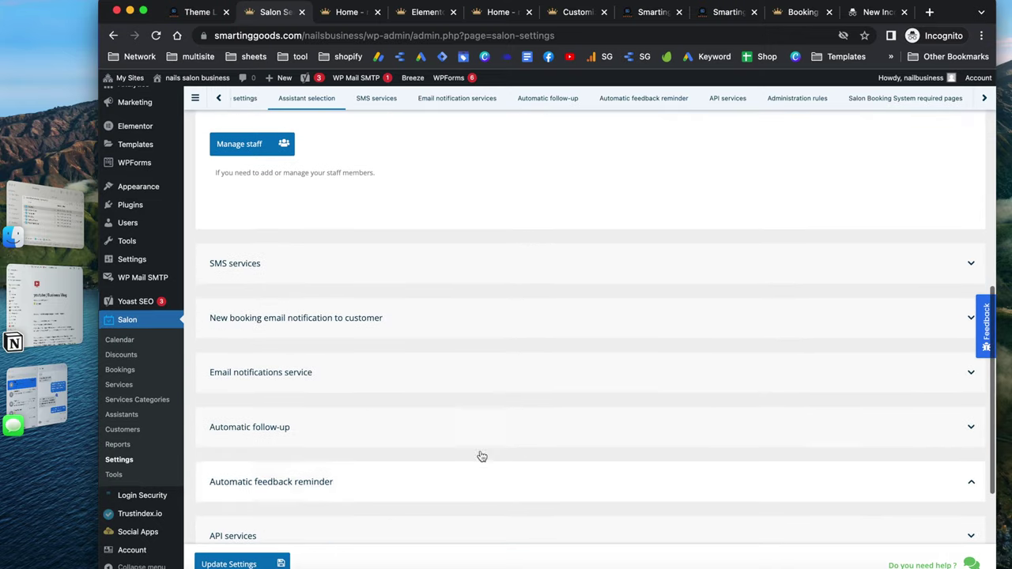
left_click(259, 265)
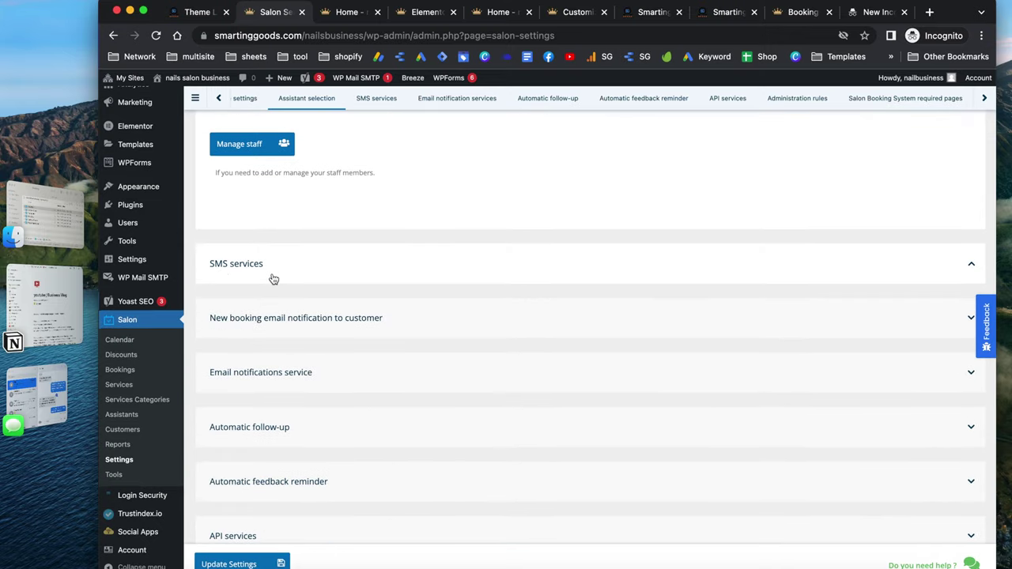
left_click(242, 370)
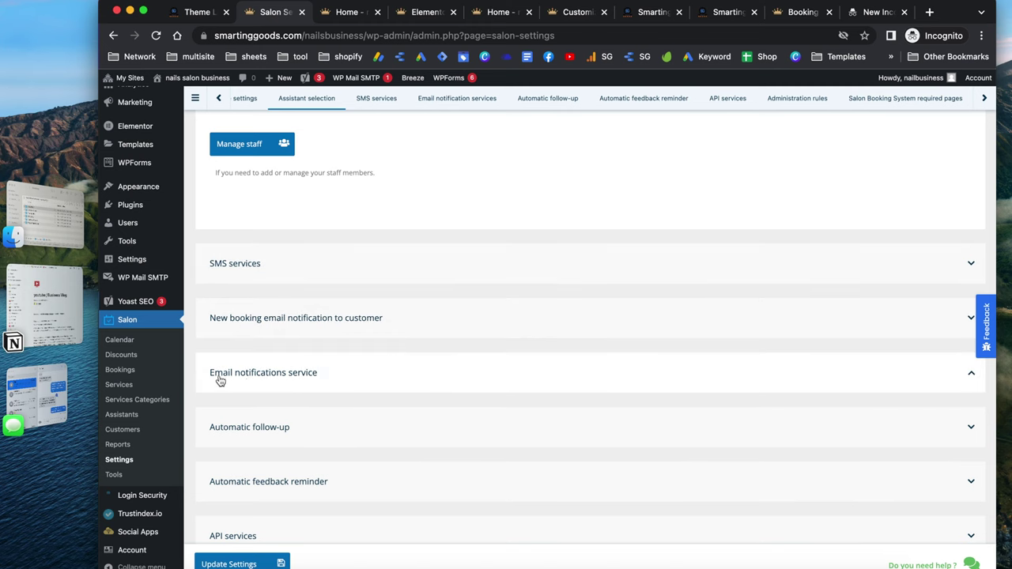
scroll(249, 384, "down", 1)
left_click(249, 383)
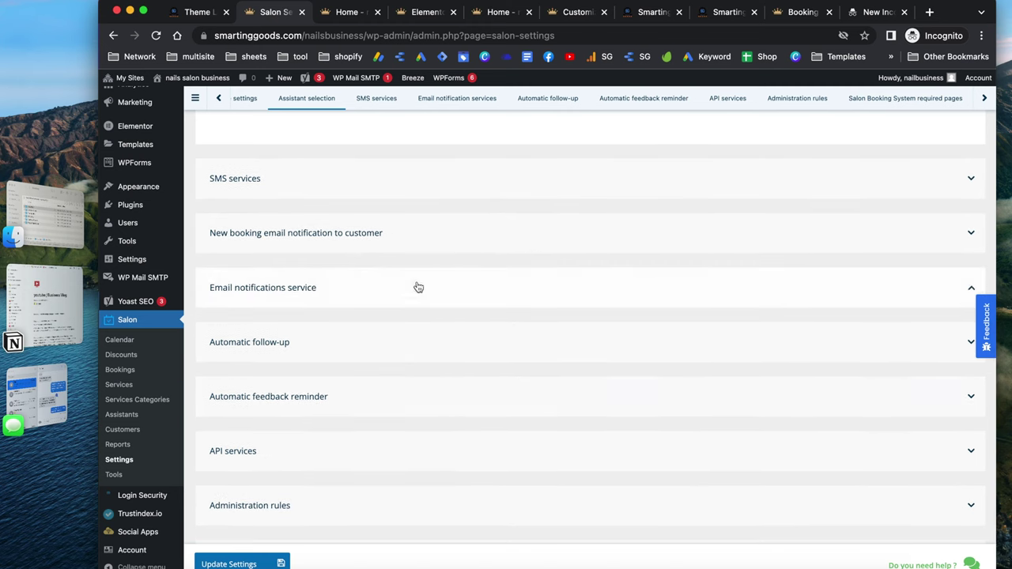
left_click(231, 352)
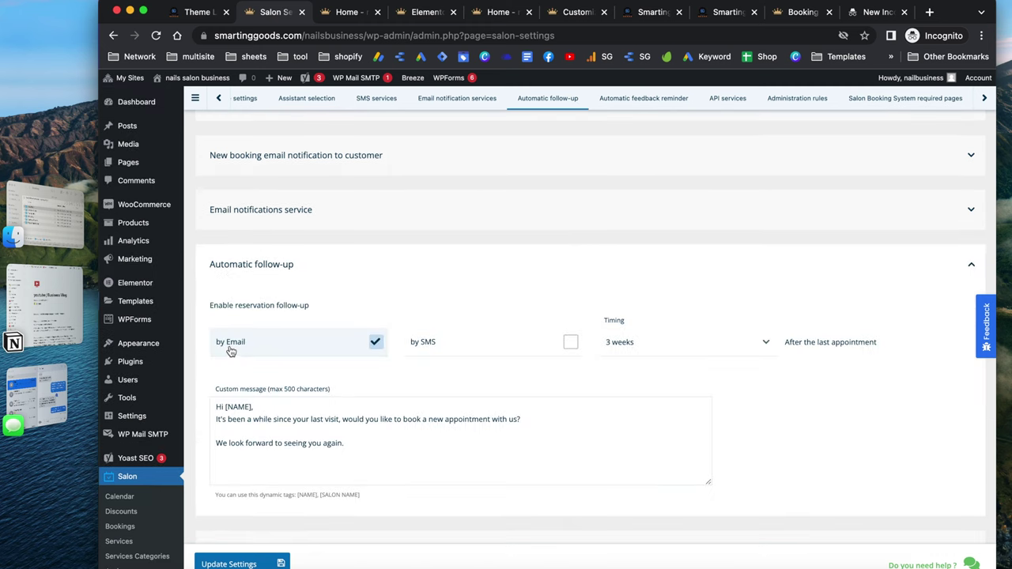
scroll(338, 375, "down", 1)
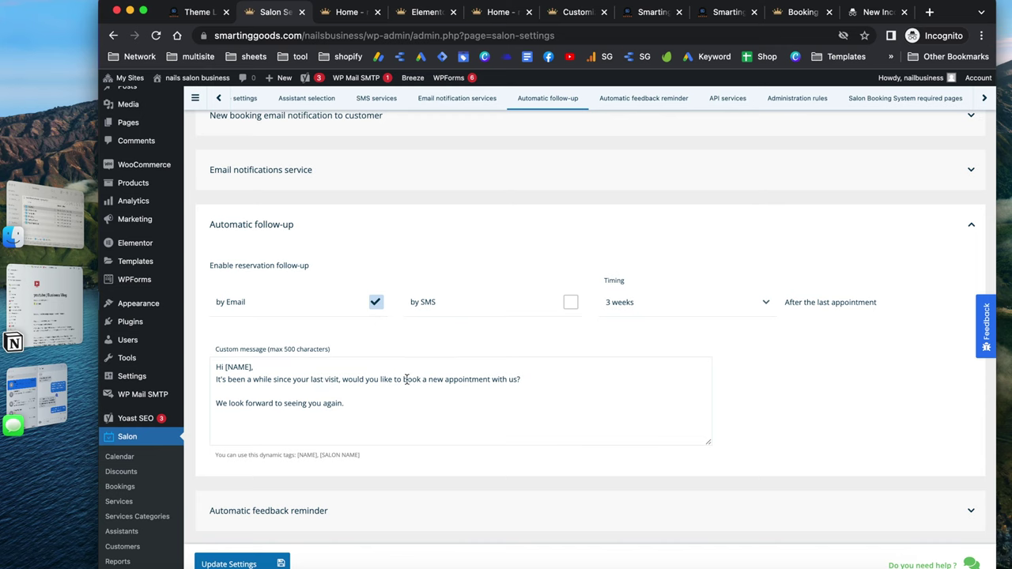
Append smartinggoods.com/nailsbusiness/booking on a new line of the follow-up custom message
left_click(375, 407)
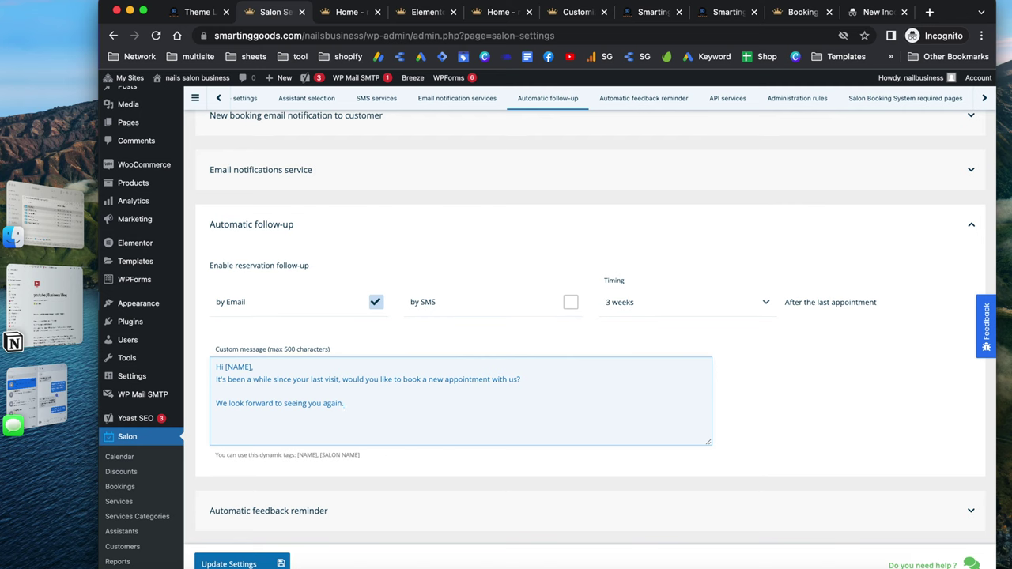
left_click(265, 418)
left_click(873, 13)
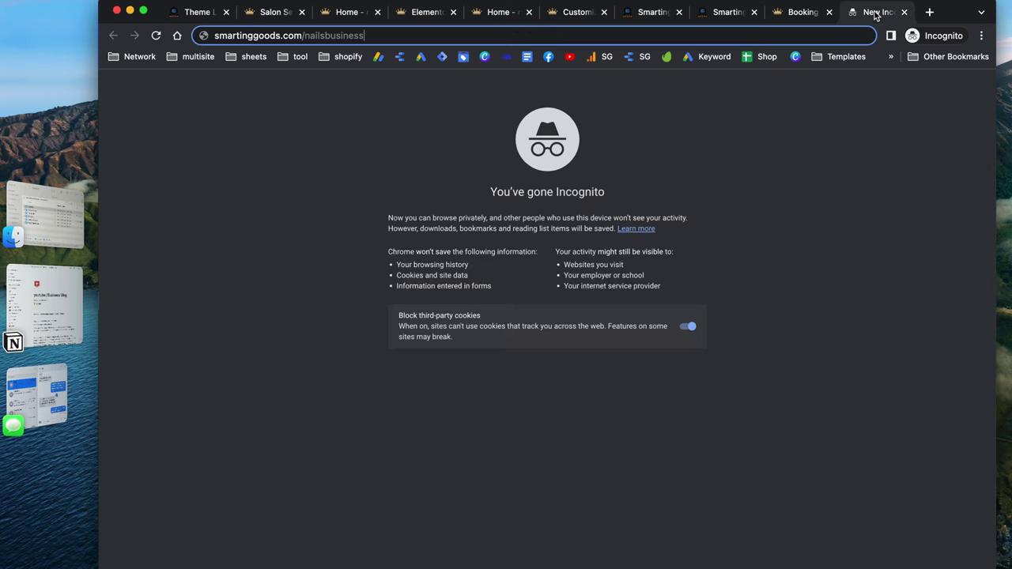
left_click(267, 37)
key("super+c")
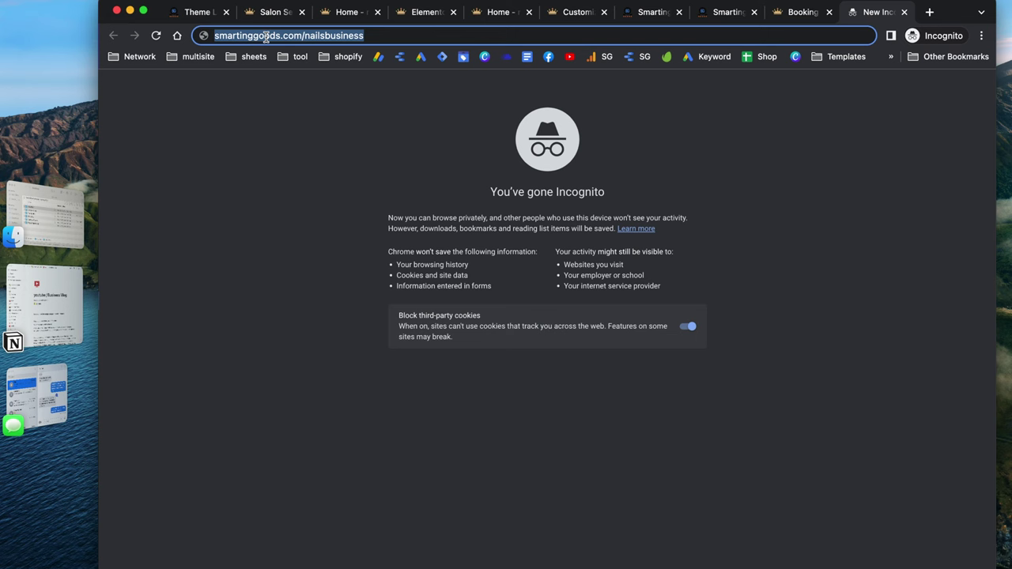
left_click(269, 13)
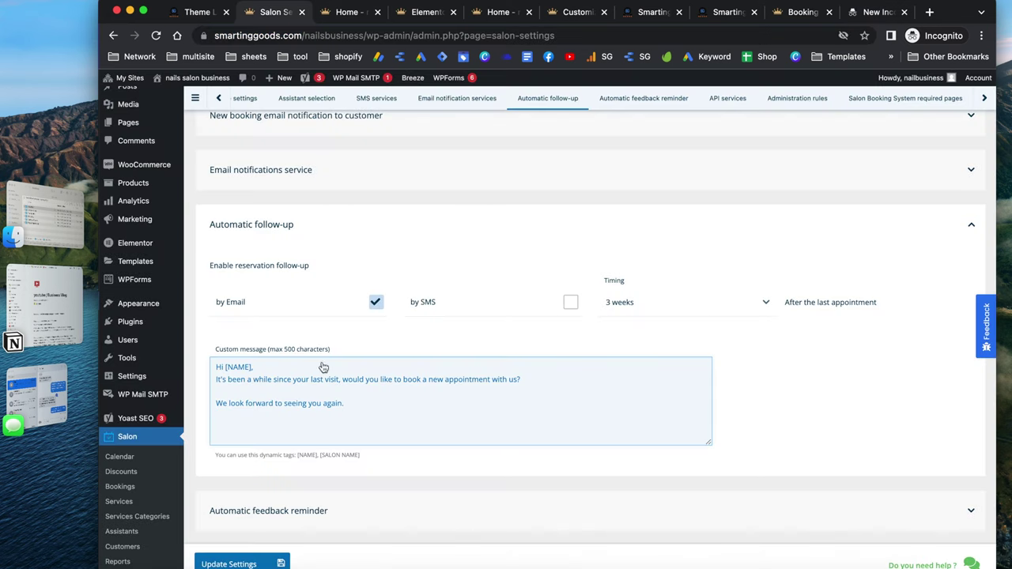
left_click(330, 445)
key("super+v")
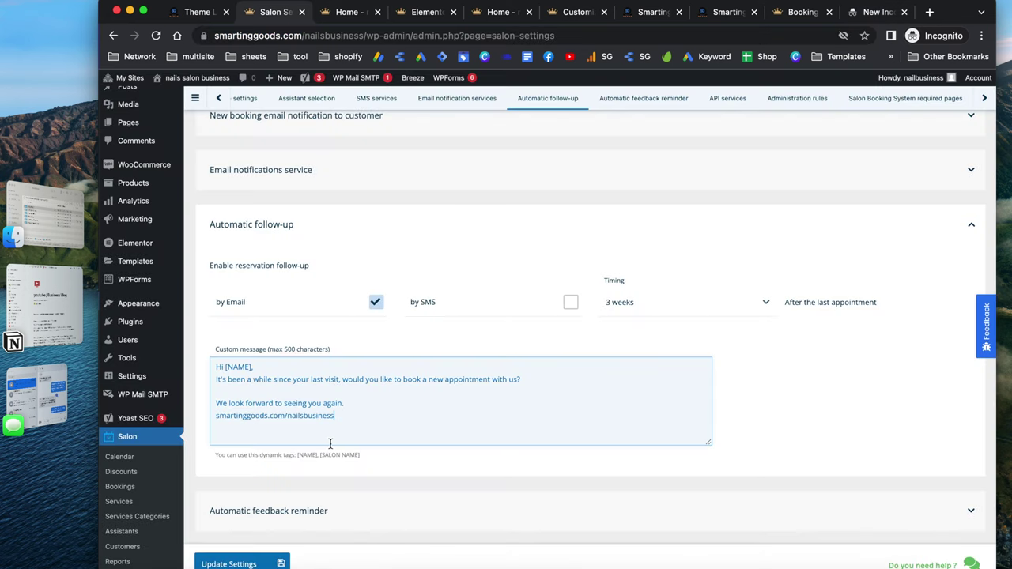
type("/booking")
Toggle SMS follow-ups on and back off, keeping follow-ups email-only
scroll(521, 410, "down", 1)
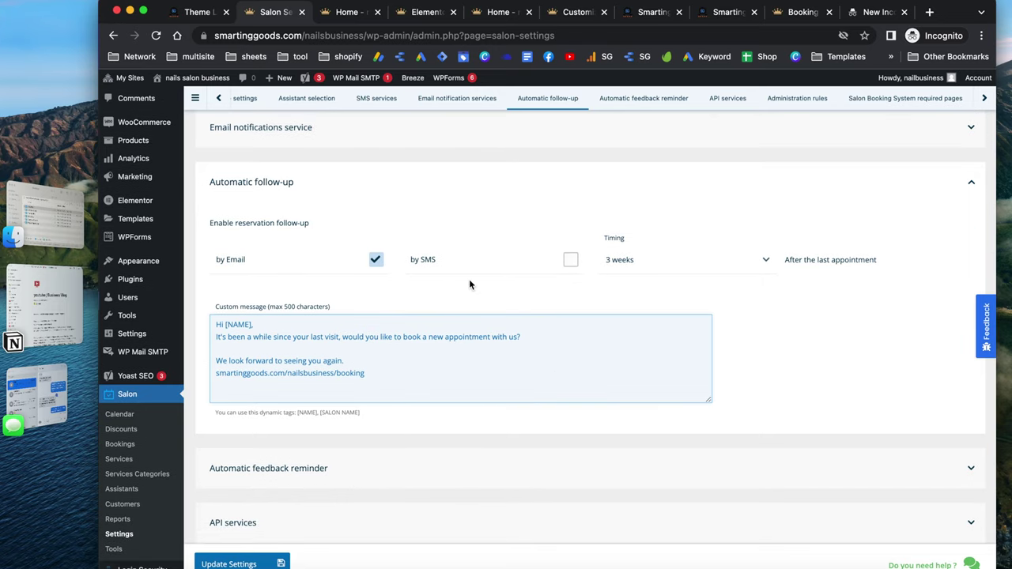
left_click(466, 264)
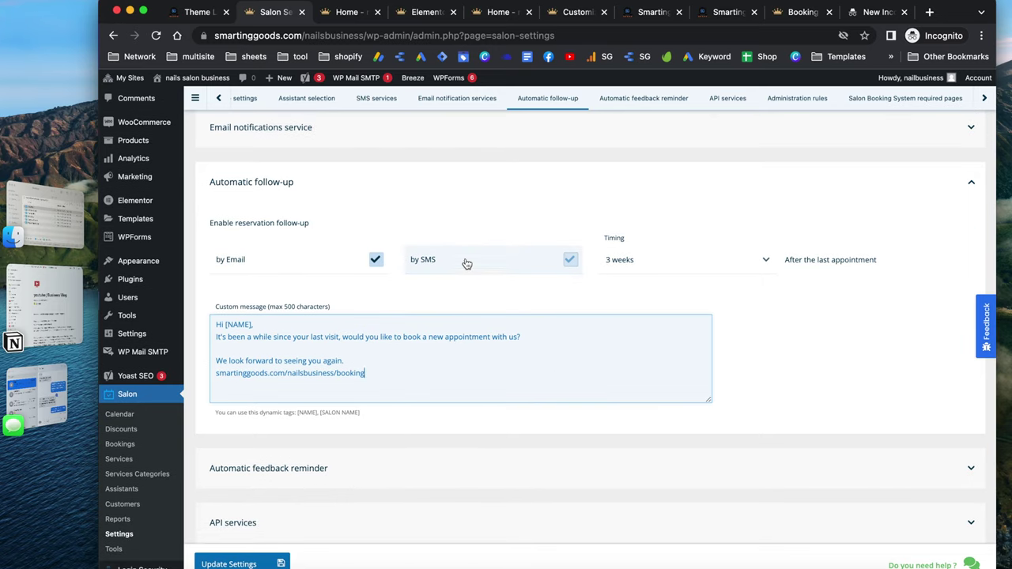
left_click(570, 260)
scroll(543, 283, "up", 3)
scroll(543, 290, "up", 2)
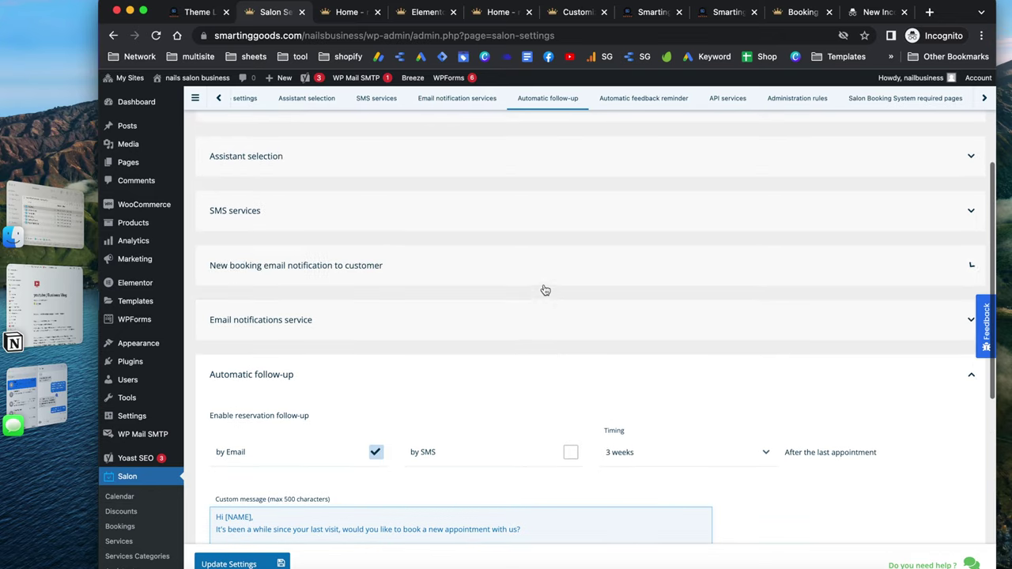
Expand Automatic feedback reminder and enable feedback requests by Email
left_click(490, 212)
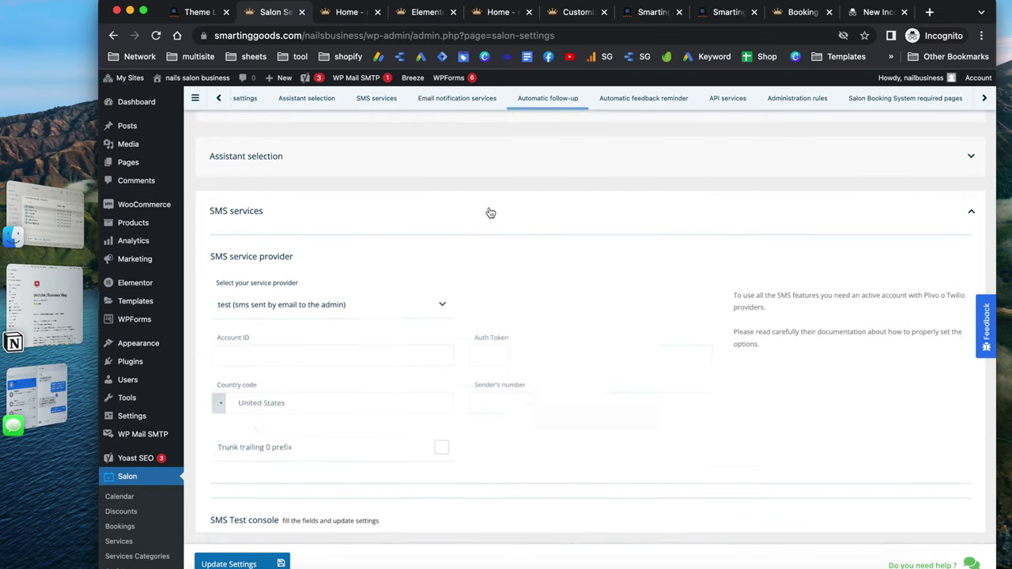
left_click(414, 226)
left_click(474, 319)
scroll(473, 318, "down", 2)
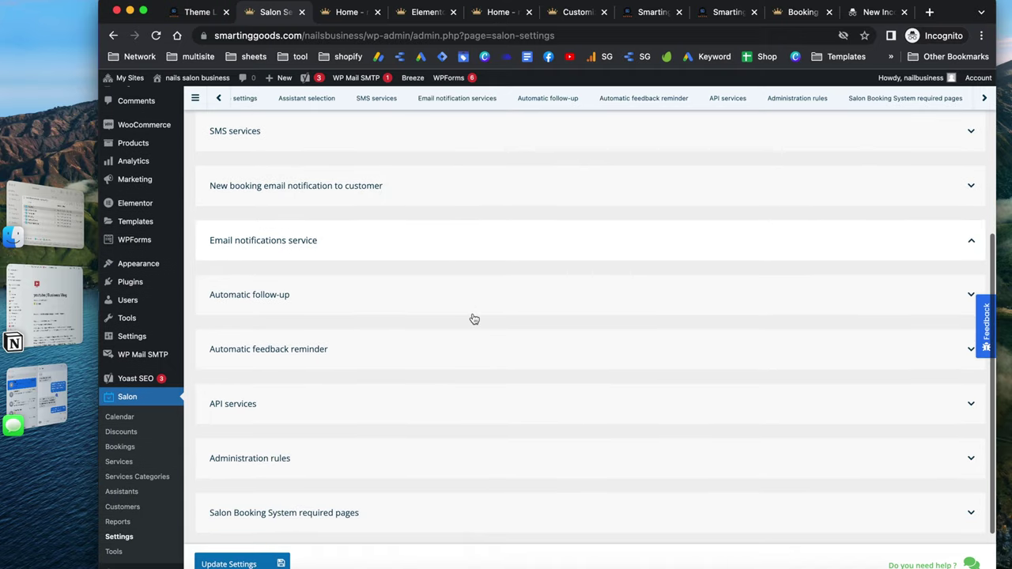
left_click(457, 345)
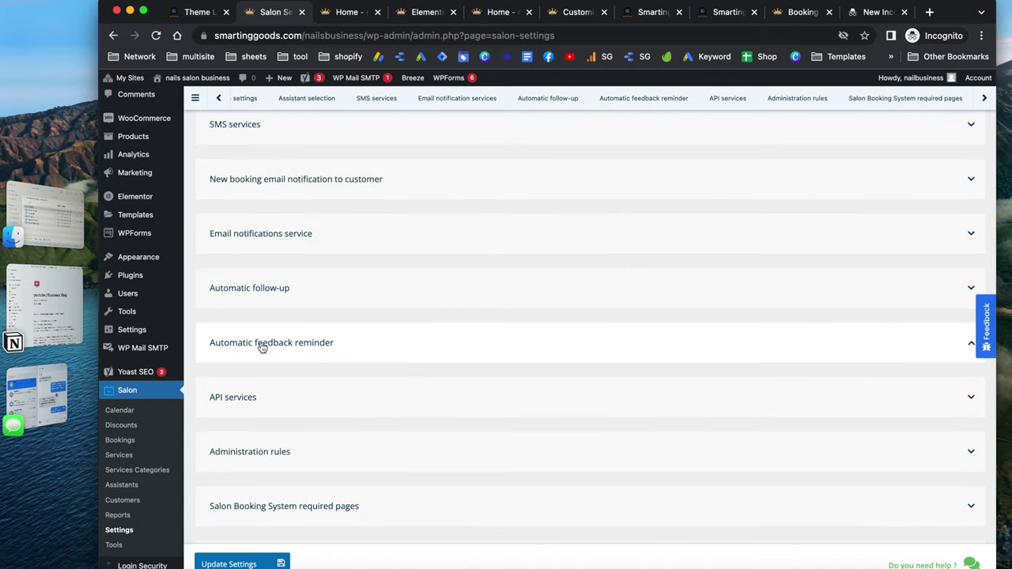
scroll(431, 366, "down", 2)
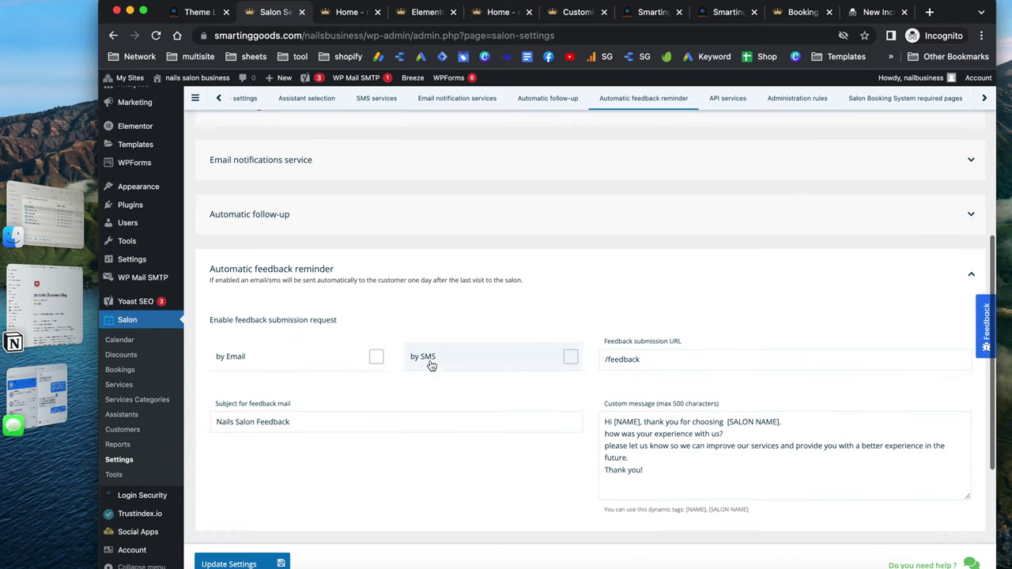
left_click(375, 337)
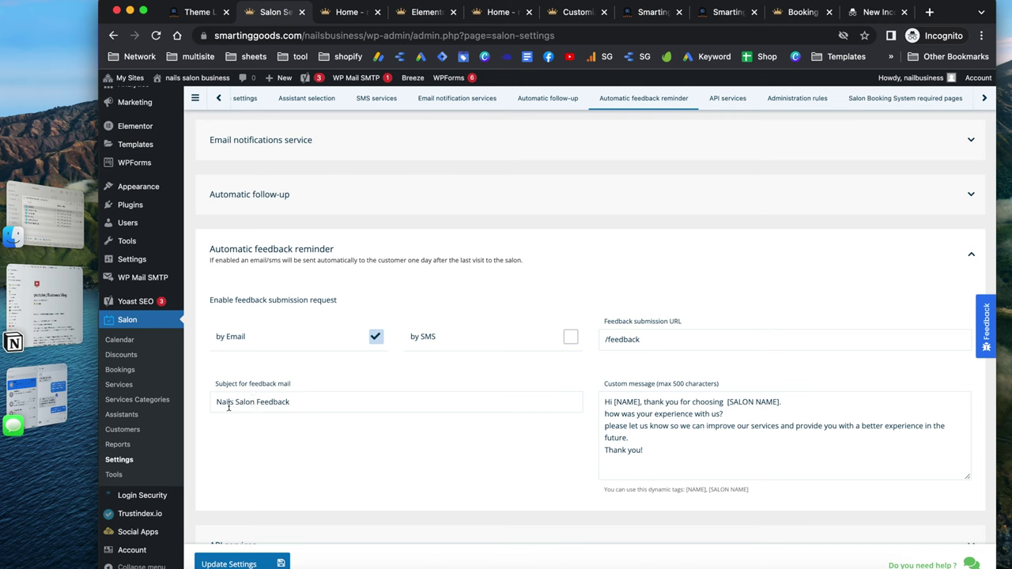
Review the feedback submission URL and custom message, then go to the Payments tab
double_click(653, 341)
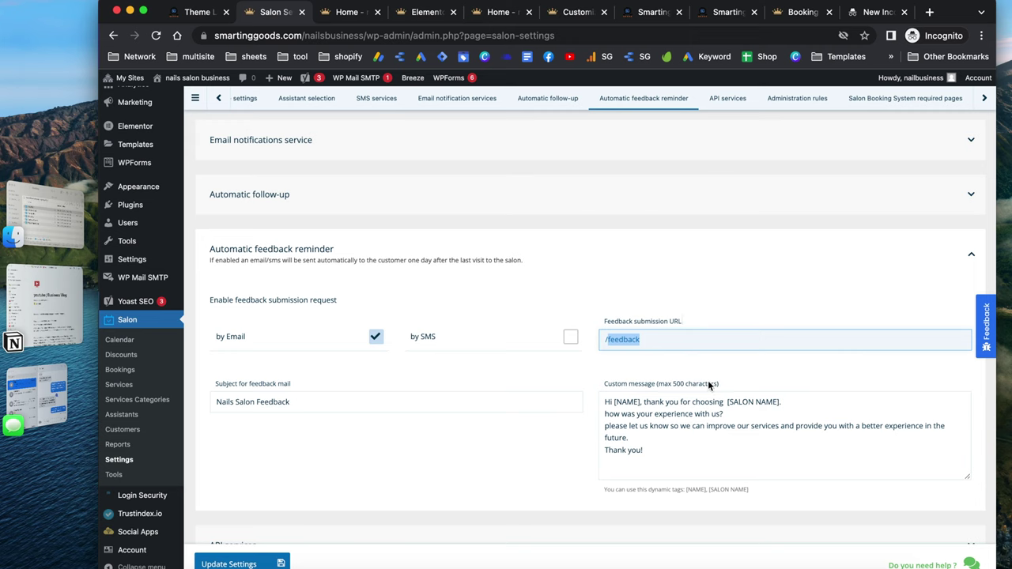
left_click(661, 449)
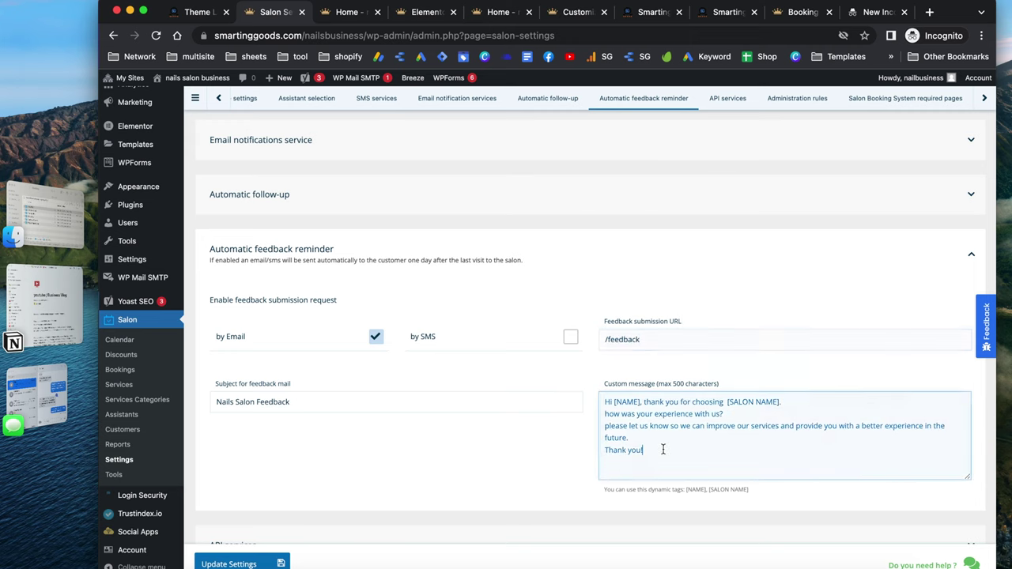
scroll(662, 450, "down", 1)
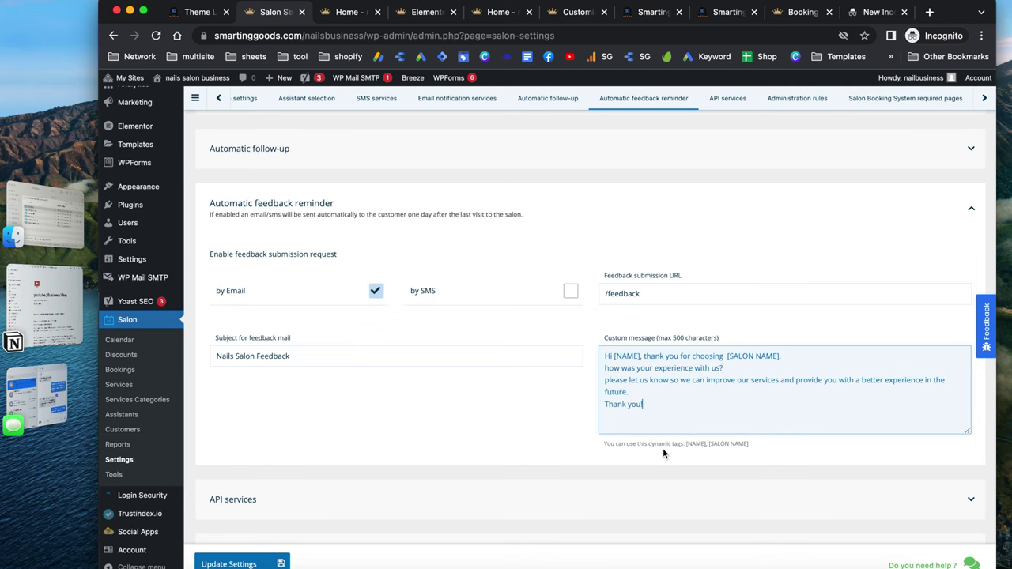
scroll(663, 453, "down", 3)
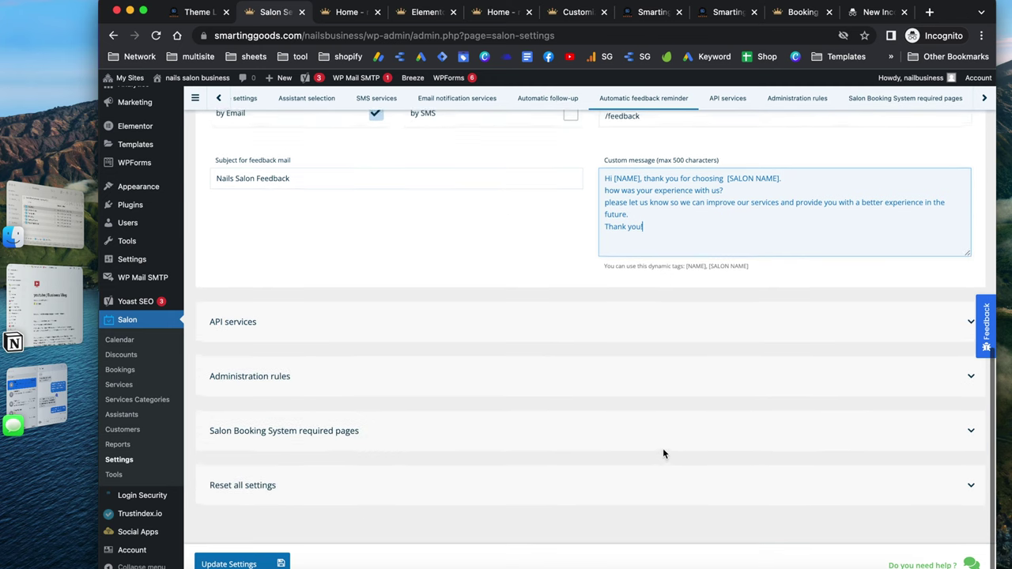
scroll(662, 453, "up", 15)
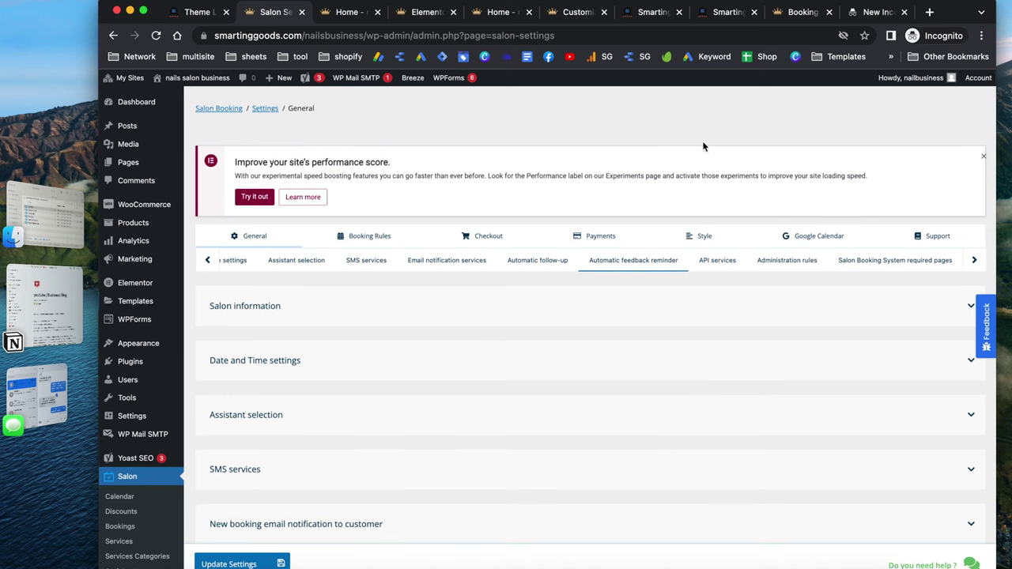
left_click(605, 235)
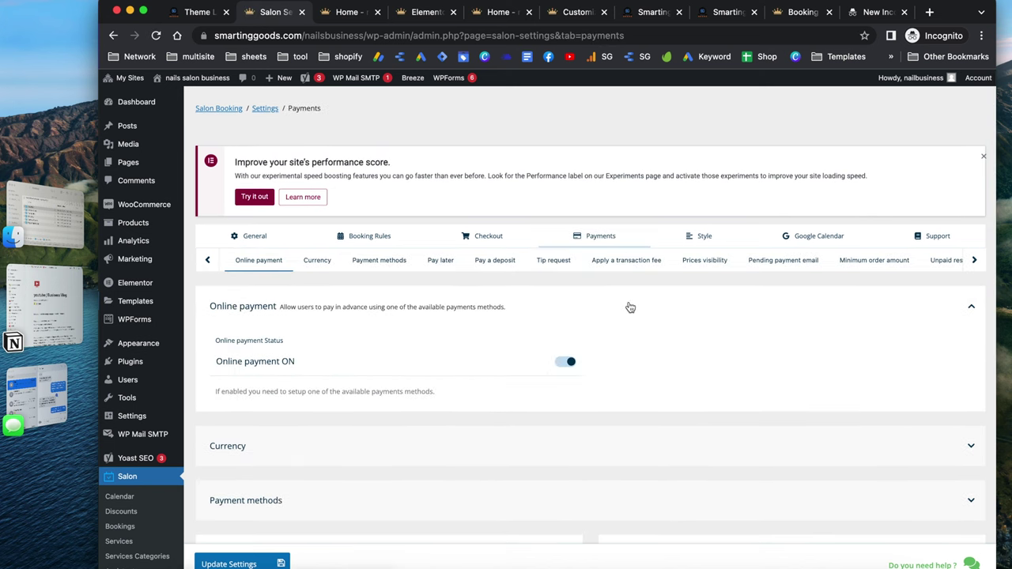
Expand the currency and payment method settings and select PayPal instead of Stripe
scroll(633, 347, "down", 1)
left_click(342, 426)
scroll(424, 424, "down", 2)
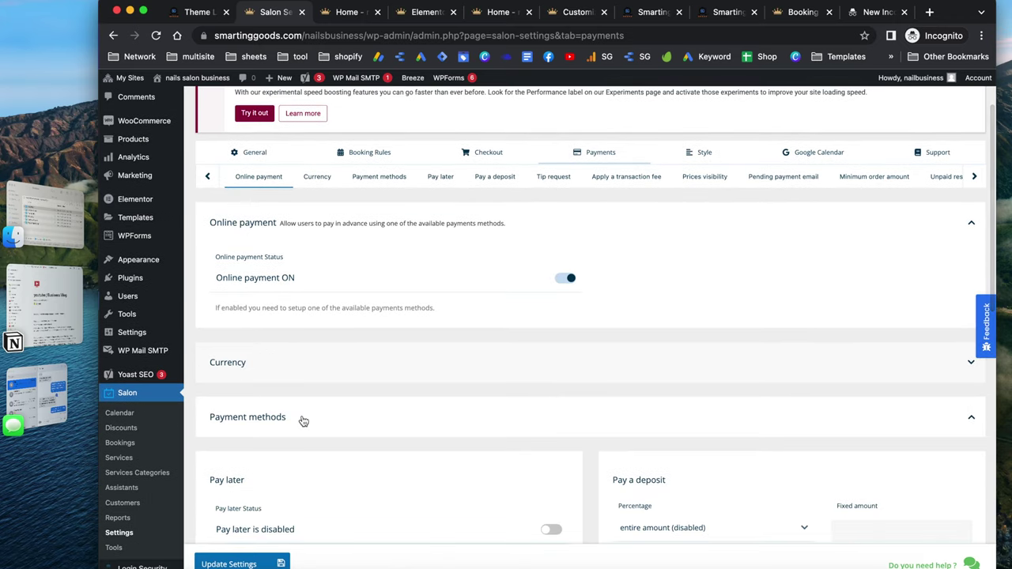
left_click(300, 418)
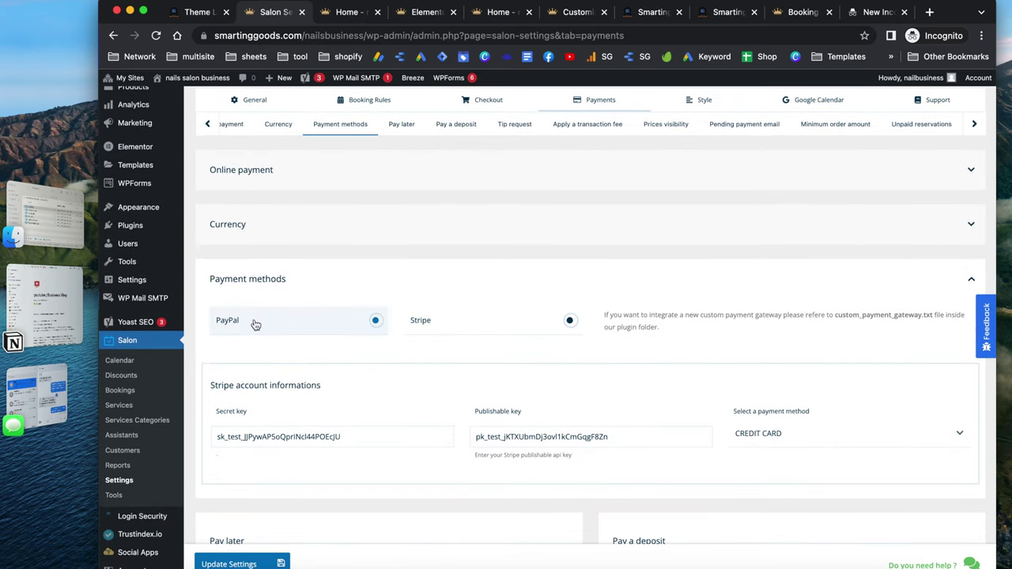
left_click(373, 320)
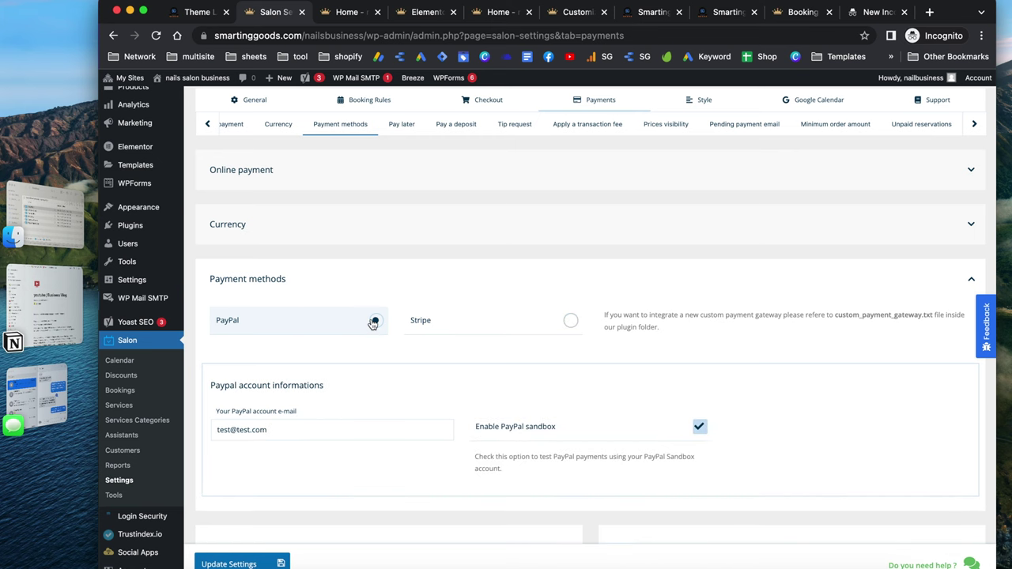
Turn off PayPal sandbox mode and select the PayPal account e-mail field
double_click(298, 433)
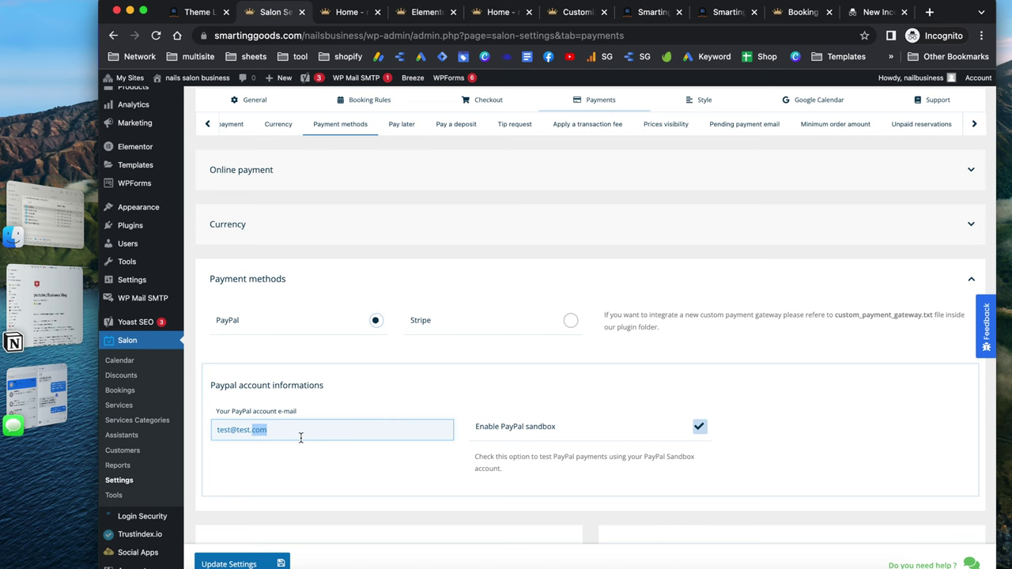
left_click(699, 430)
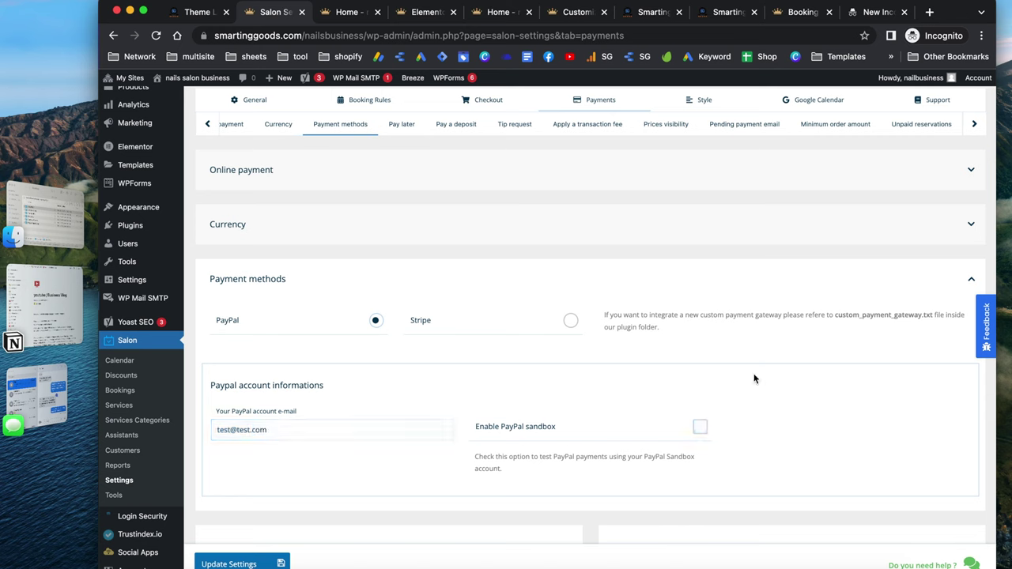
left_click(547, 432)
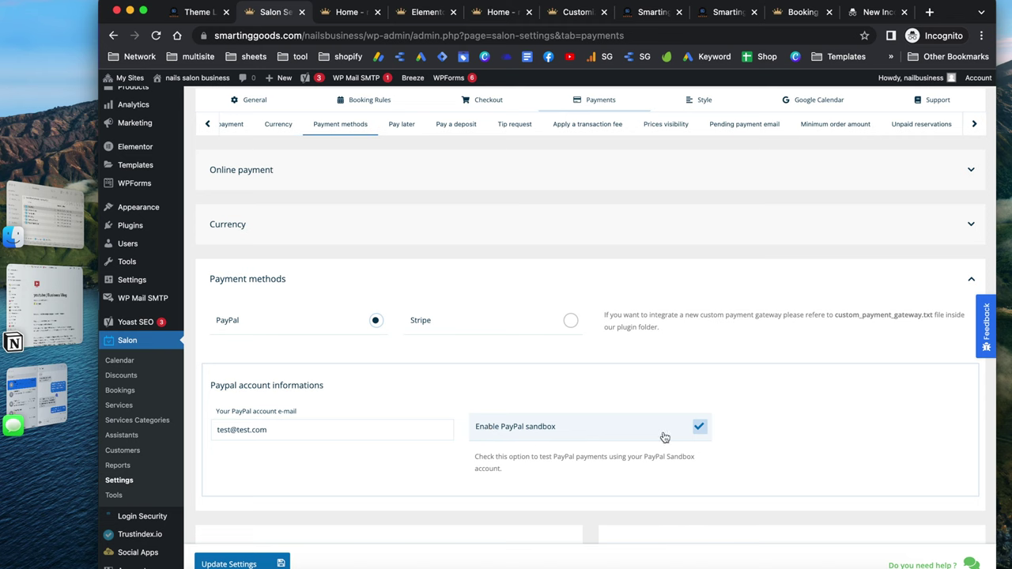
left_click(706, 428)
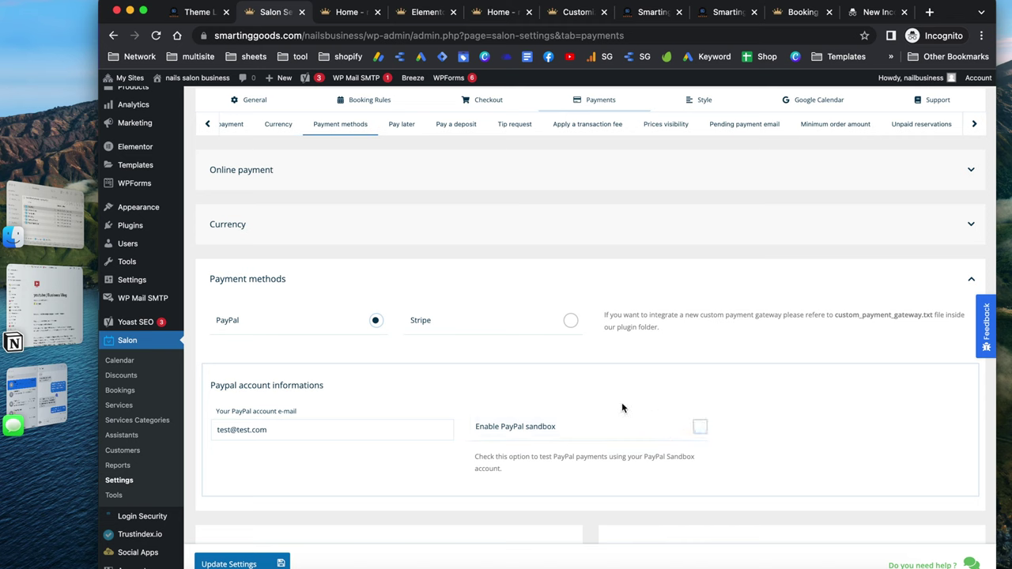
left_click(289, 427)
key("ctrl+a")
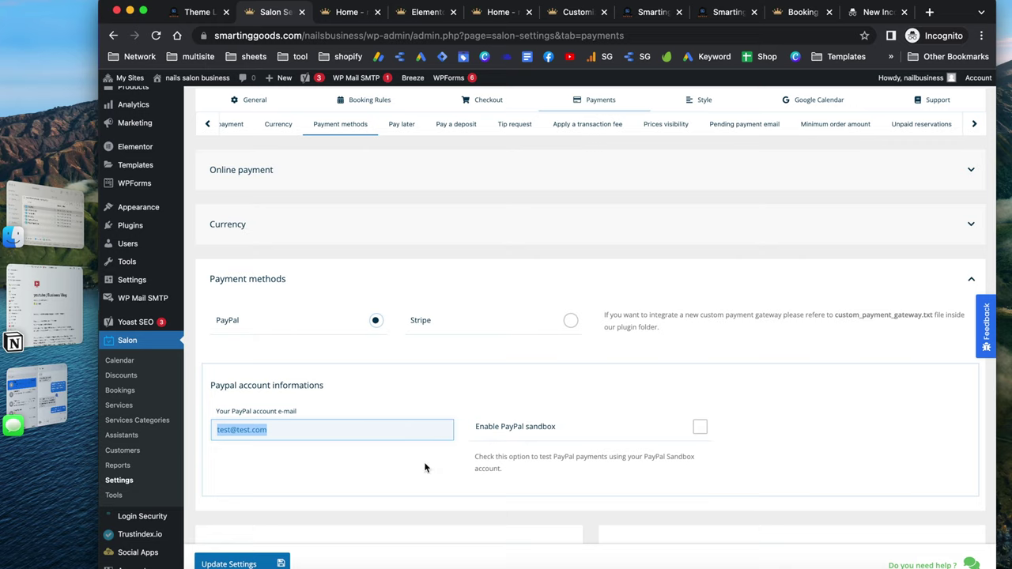
scroll(425, 467, "down", 3)
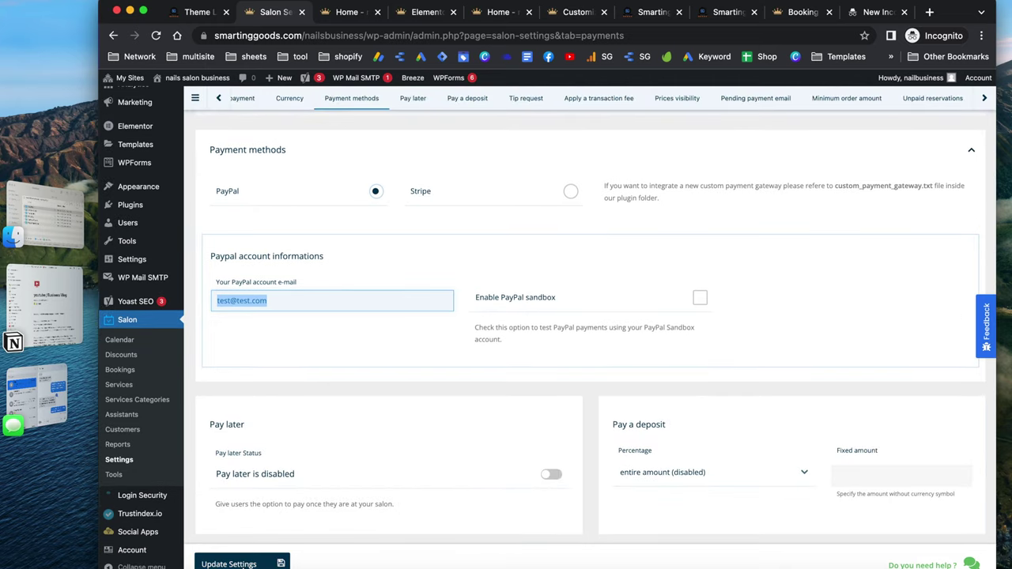
scroll(578, 349, "down", 1)
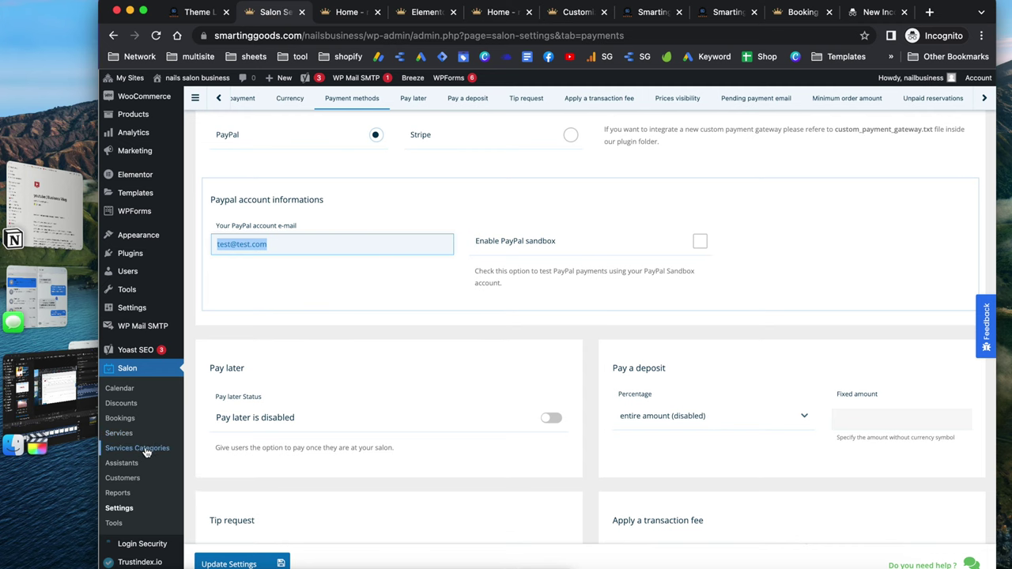
scroll(158, 450, "down", 1)
scroll(158, 450, "down", 1)
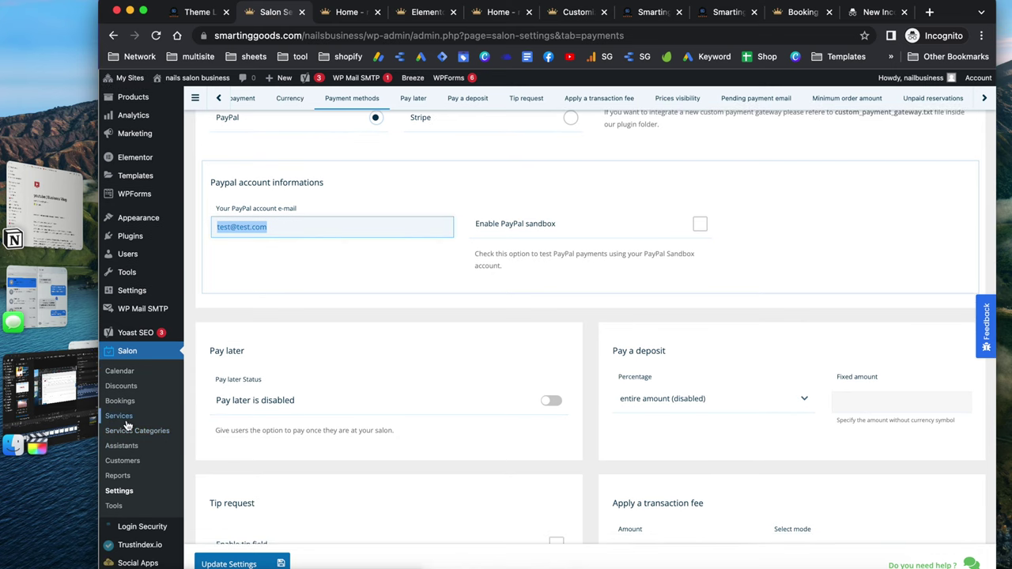
scroll(134, 441, "down", 2)
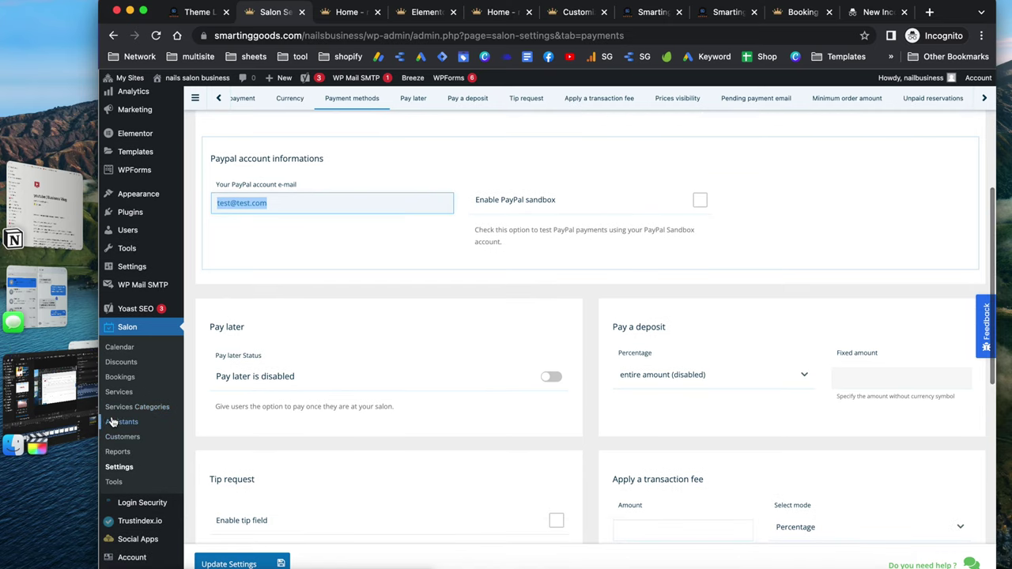
Open the Assistants list in a new tab
right_click(130, 425)
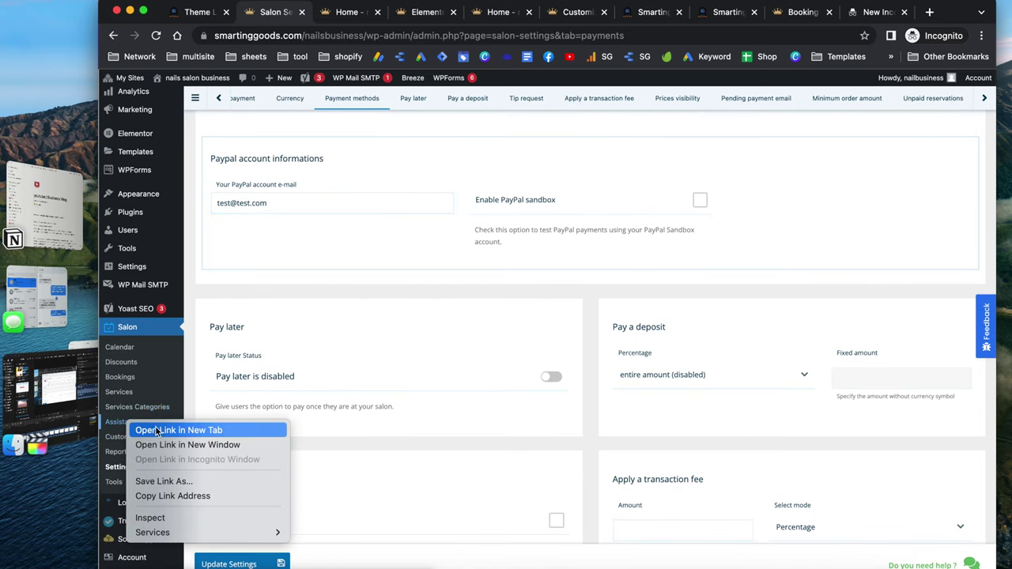
left_click(157, 430)
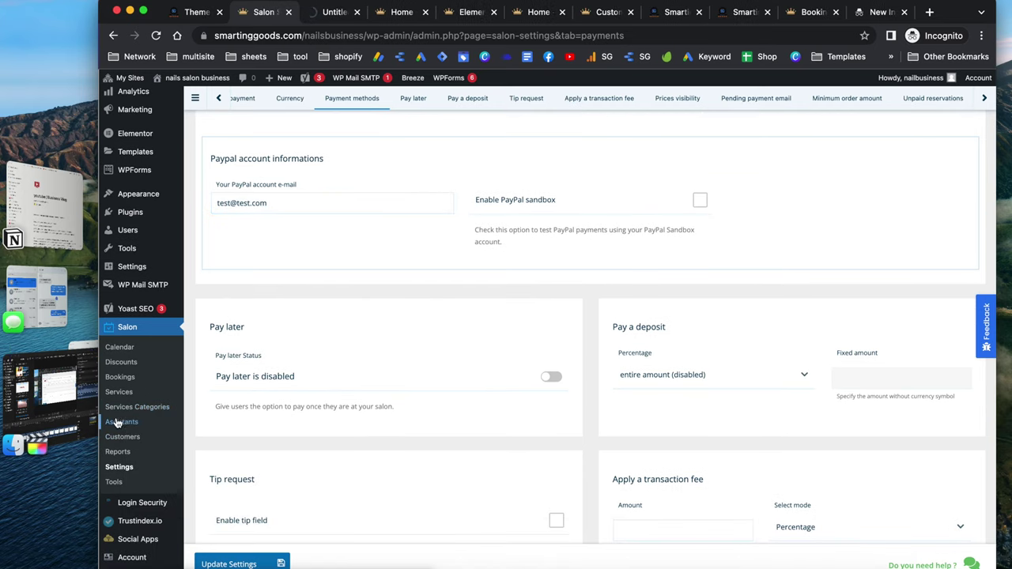
left_click(328, 12)
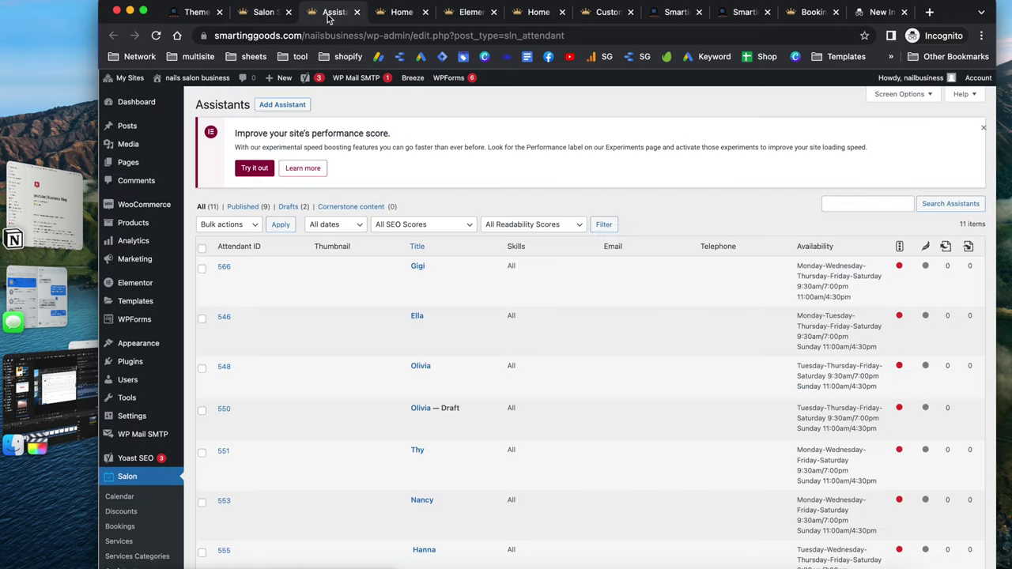
scroll(280, 350, "down", 5)
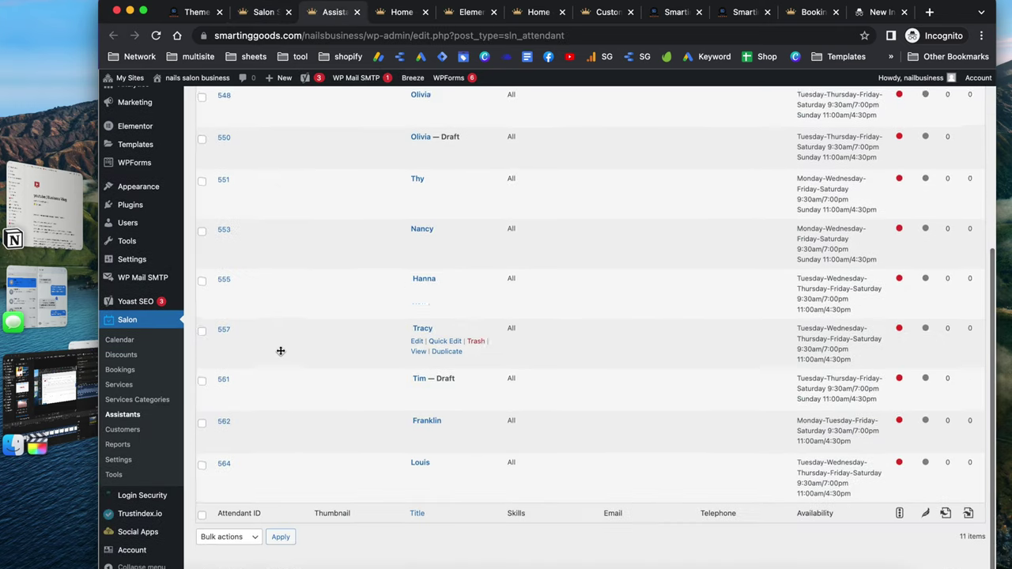
scroll(280, 351, "up", 5)
Select all assistants and apply Move to Trash to them
left_click(202, 253)
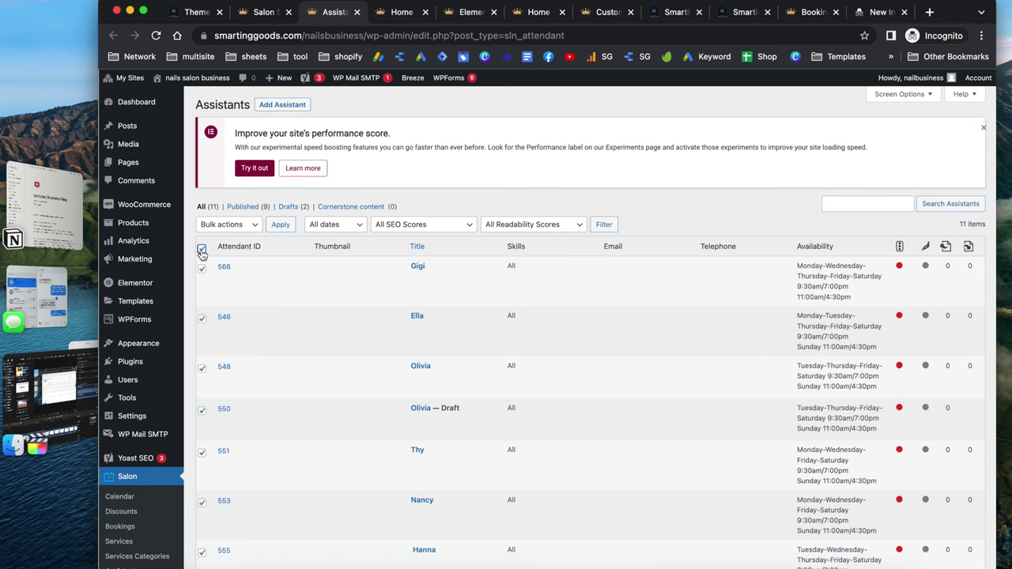
left_click(240, 226)
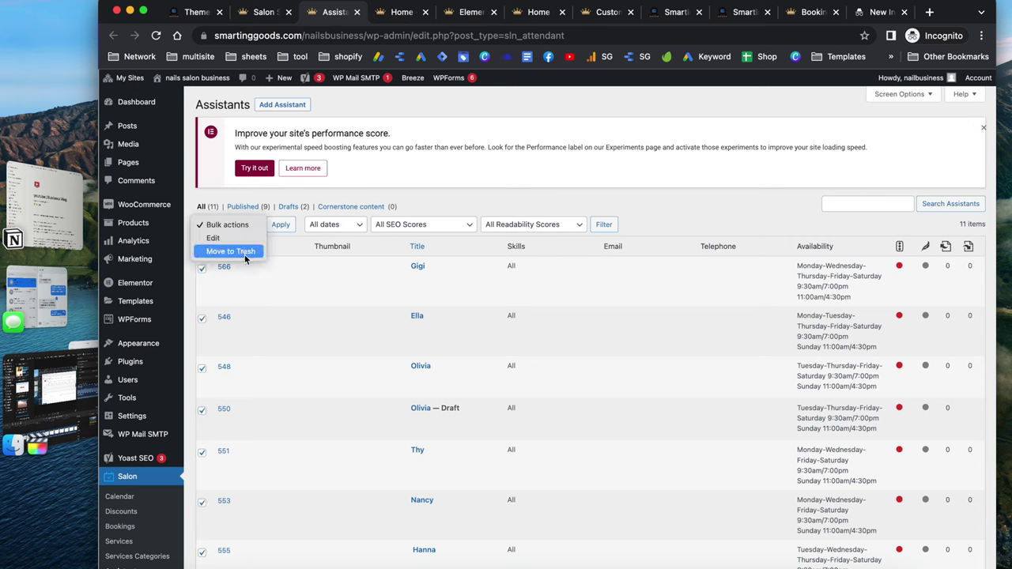
left_click(241, 250)
left_click(282, 229)
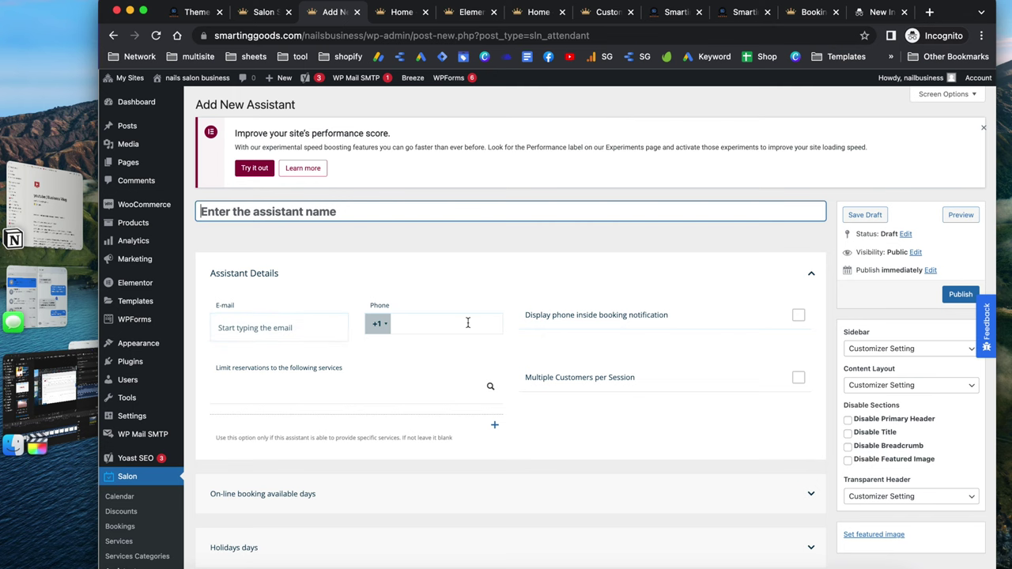
scroll(439, 370, "down", 1)
scroll(439, 376, "down", 1)
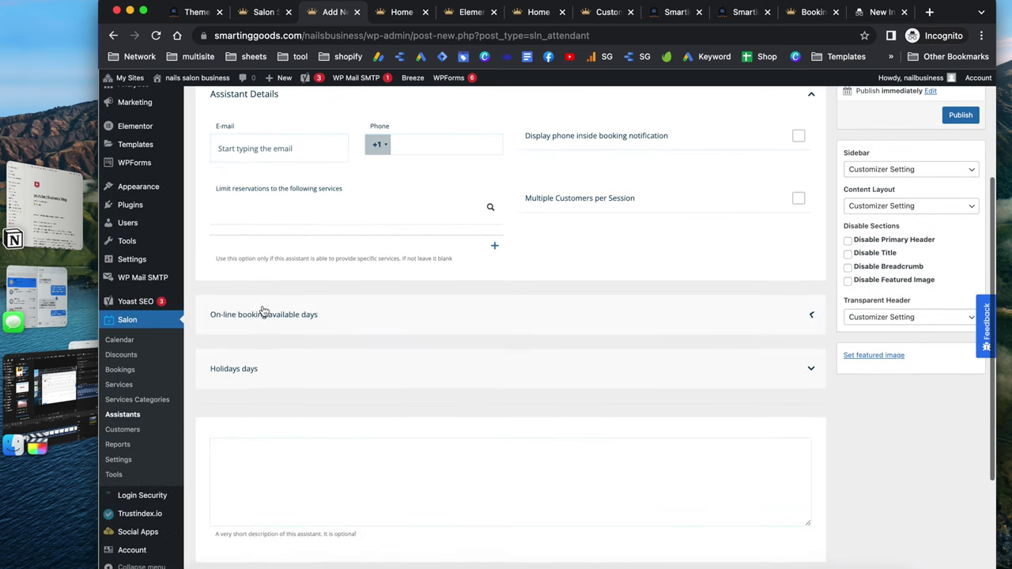
left_click(313, 328)
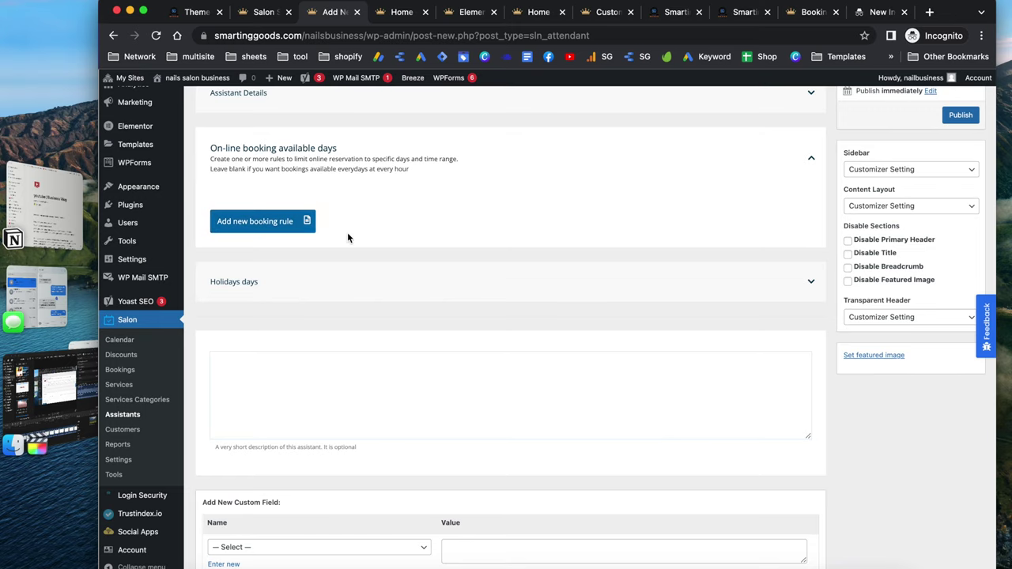
scroll(347, 235, "down", 1)
scroll(347, 235, "down", 1)
scroll(347, 235, "up", 7)
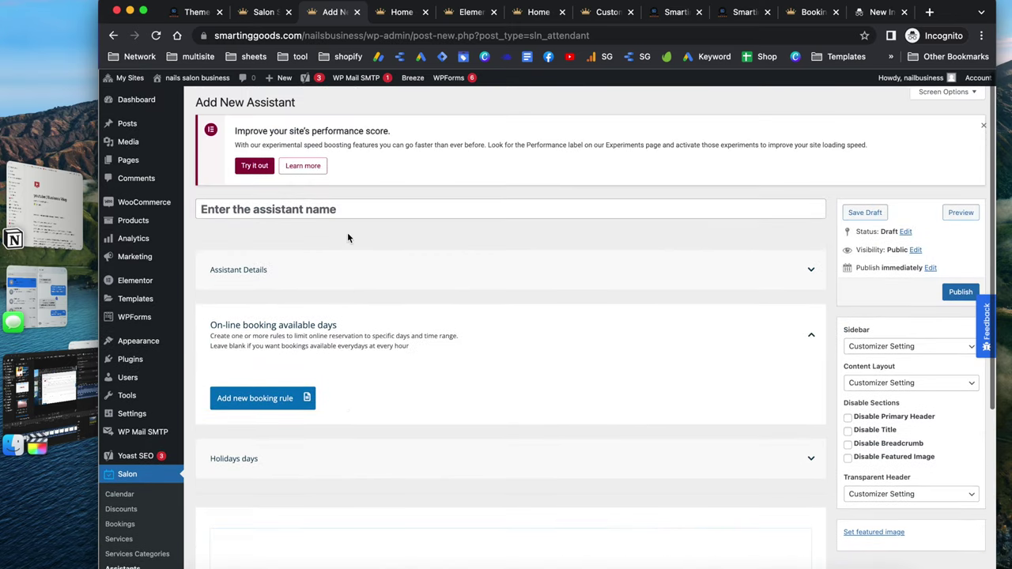
left_click(303, 463)
scroll(302, 467, "down", 1)
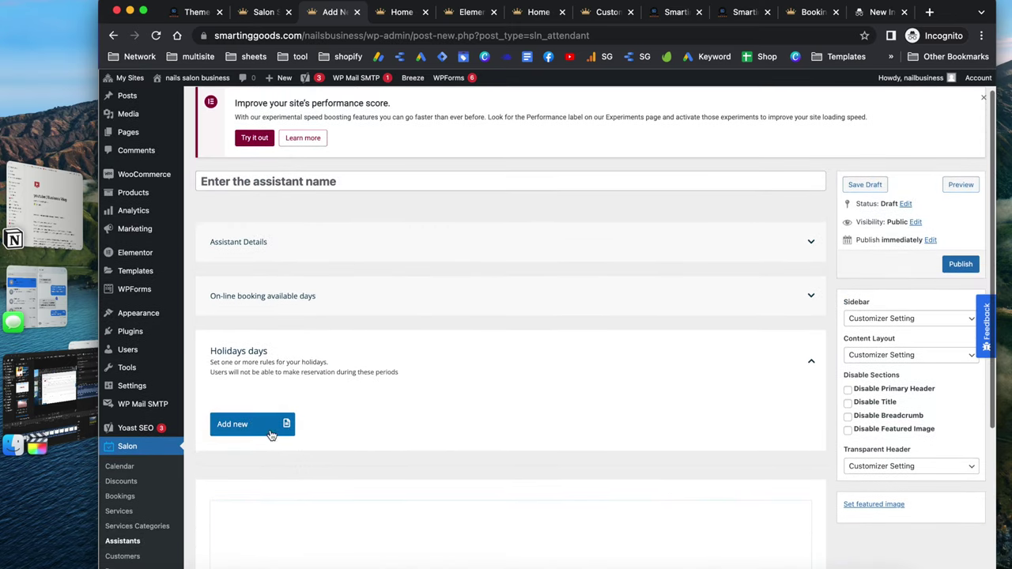
left_click(246, 422)
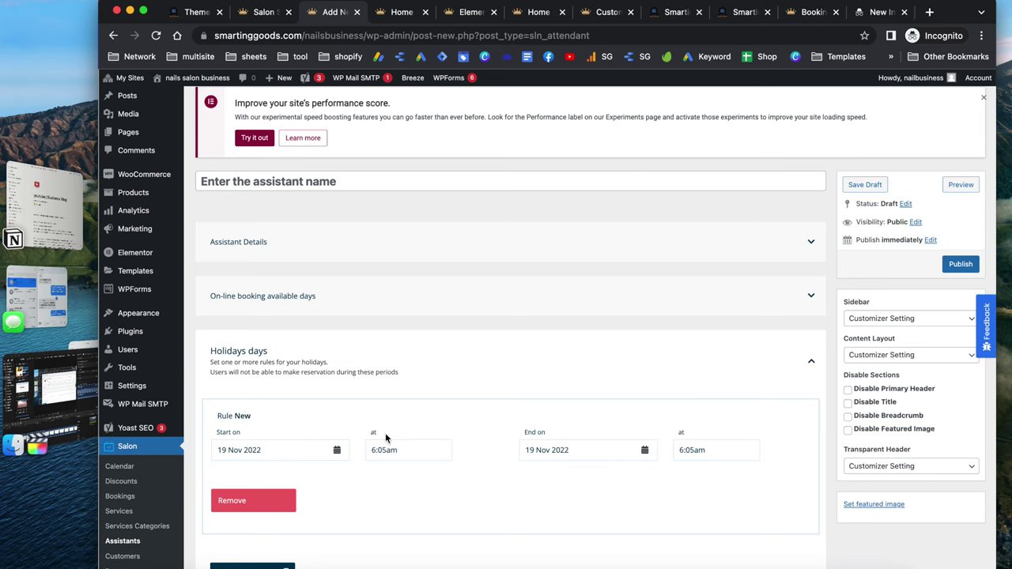
left_click(382, 372)
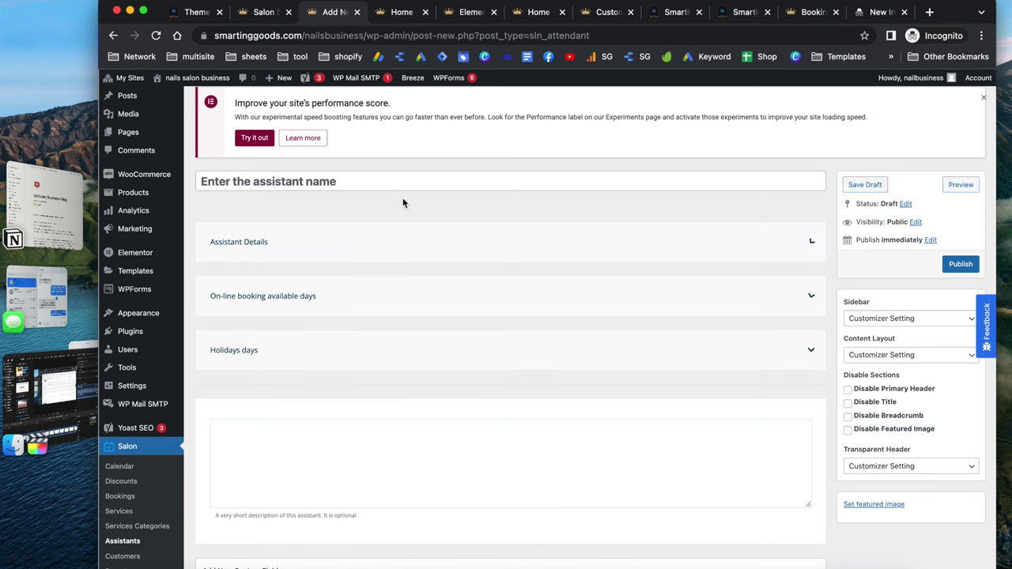
scroll(370, 273, "down", 4)
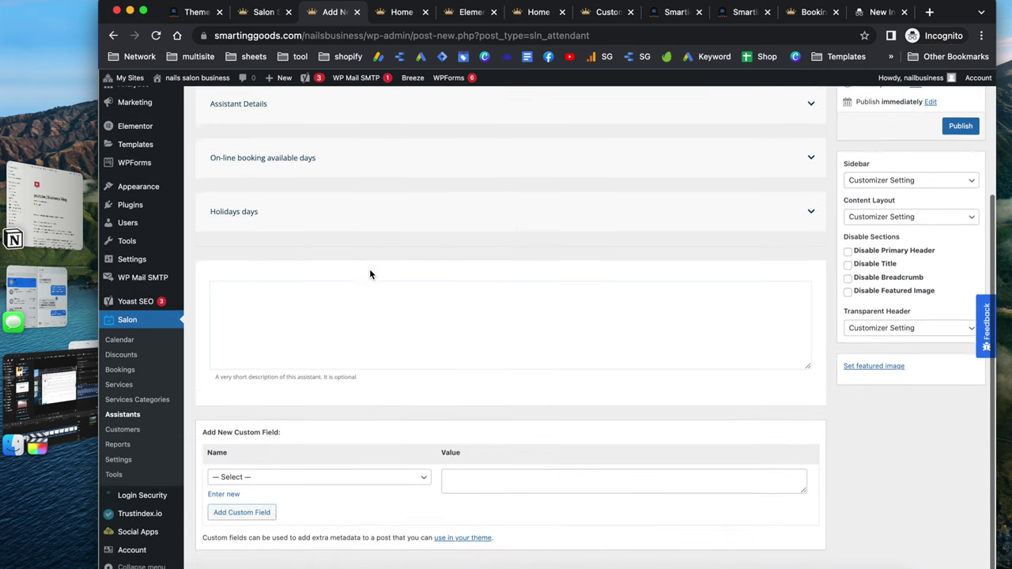
scroll(369, 269, "up", 5)
scroll(370, 269, "down", 5)
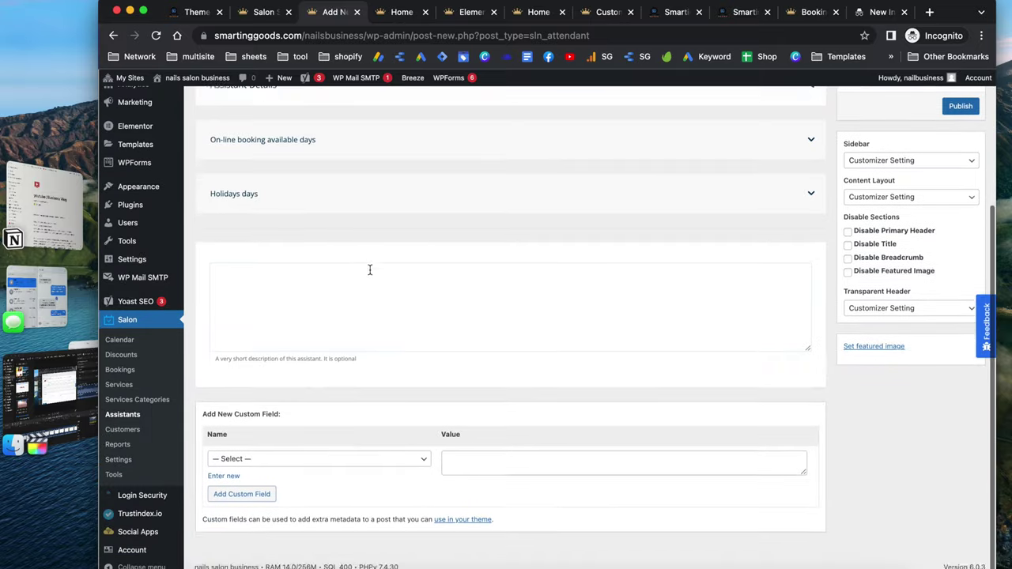
left_click(136, 401)
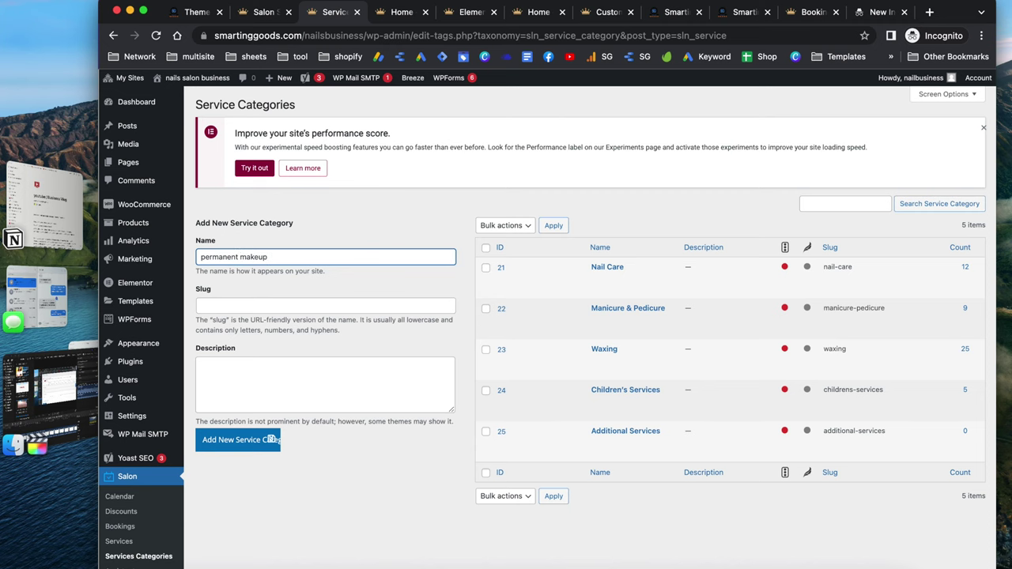
Save the new 'permanent makeup' service category and scroll down the category list
left_click(233, 445)
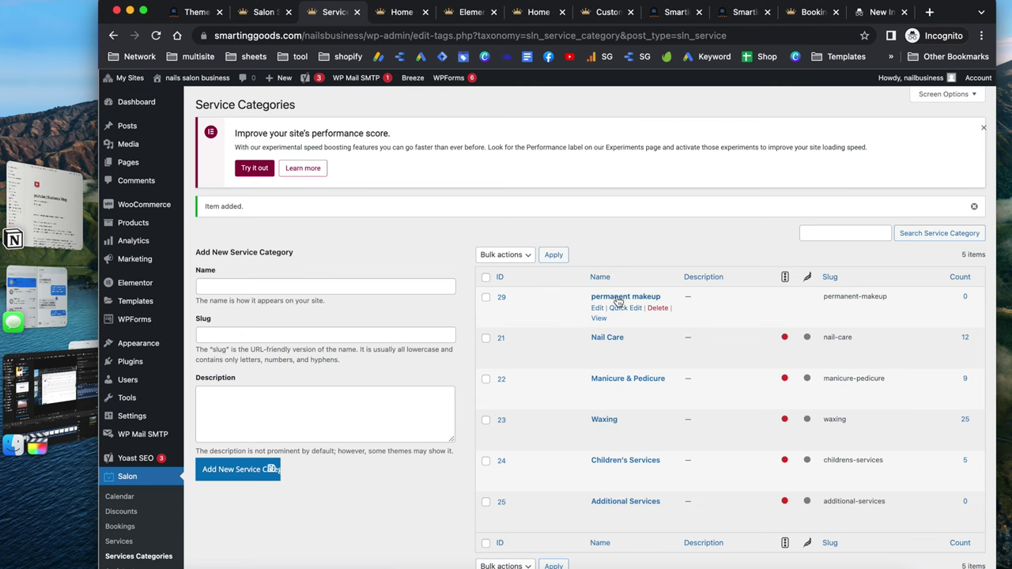
scroll(162, 502, "down", 1)
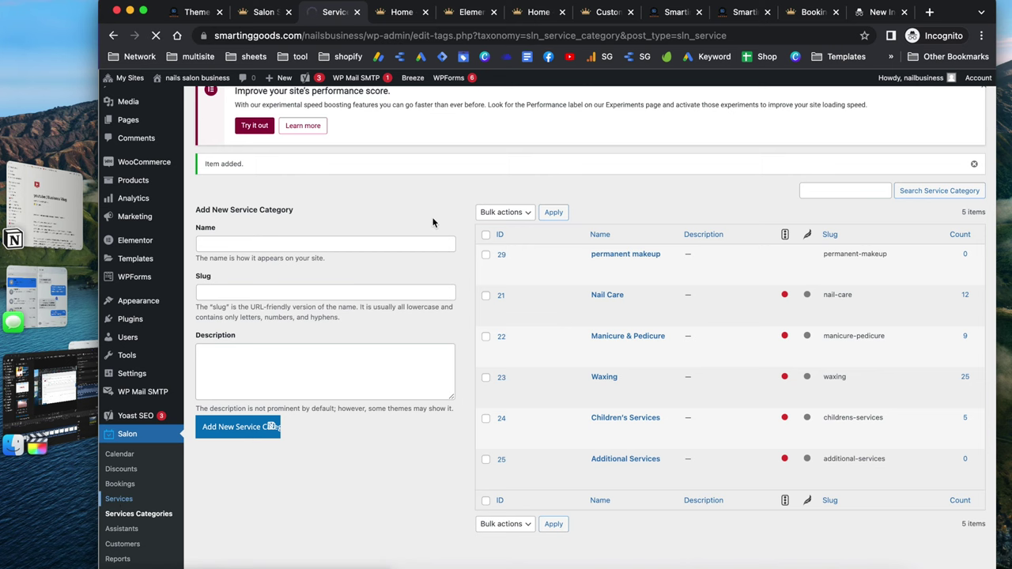
Add a service titled 'permanent makeup ibrows', priced 250, in the permanent makeup category
scroll(433, 224, "down", 4)
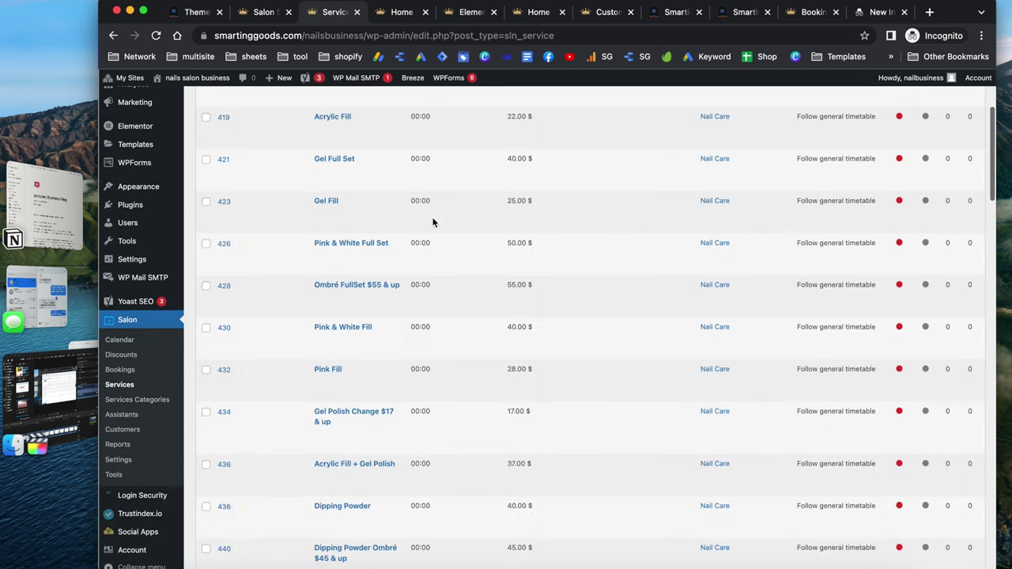
scroll(444, 307, "up", 5)
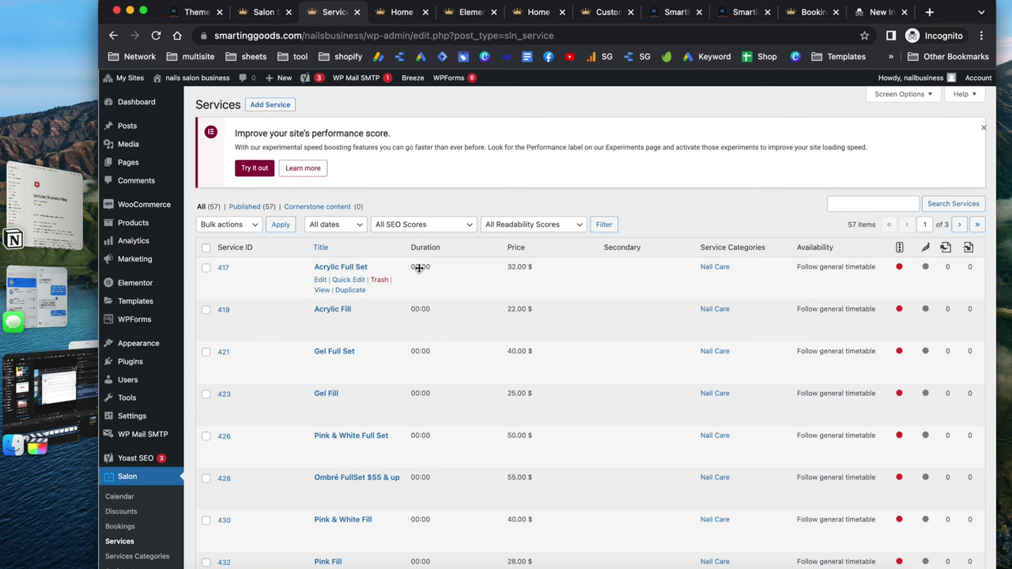
left_click(276, 109)
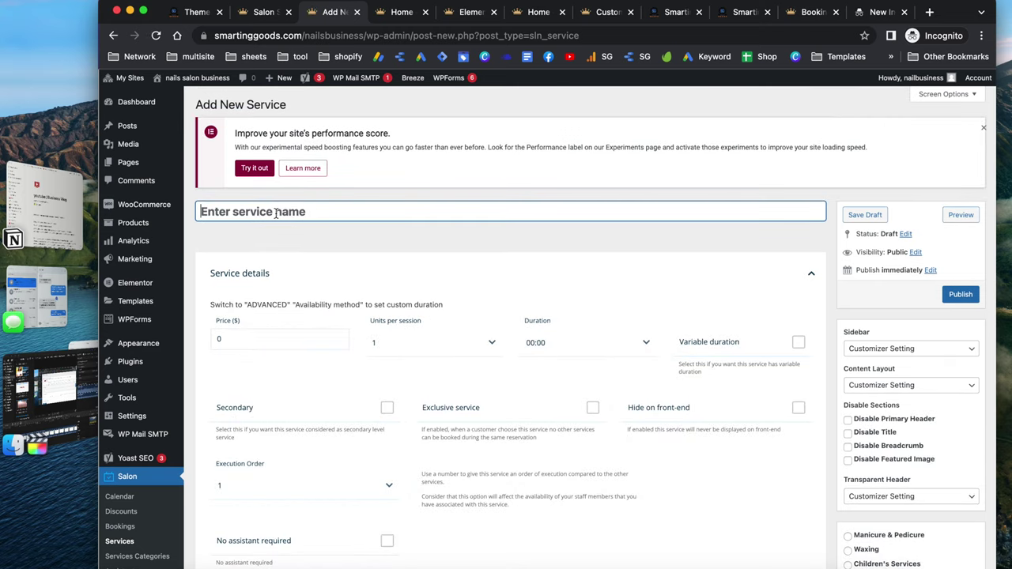
type("permanent makeup ibrows")
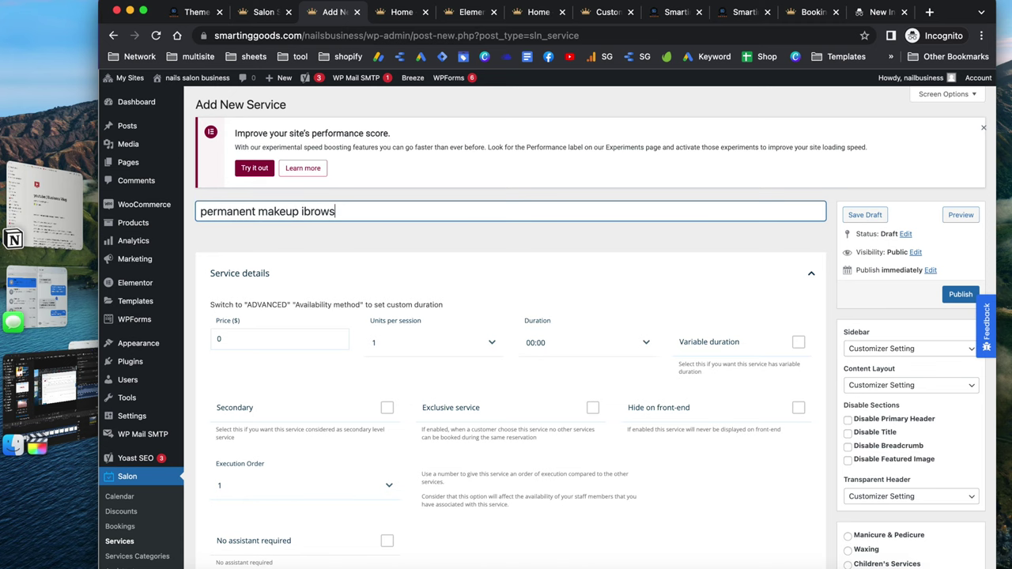
left_click(235, 335)
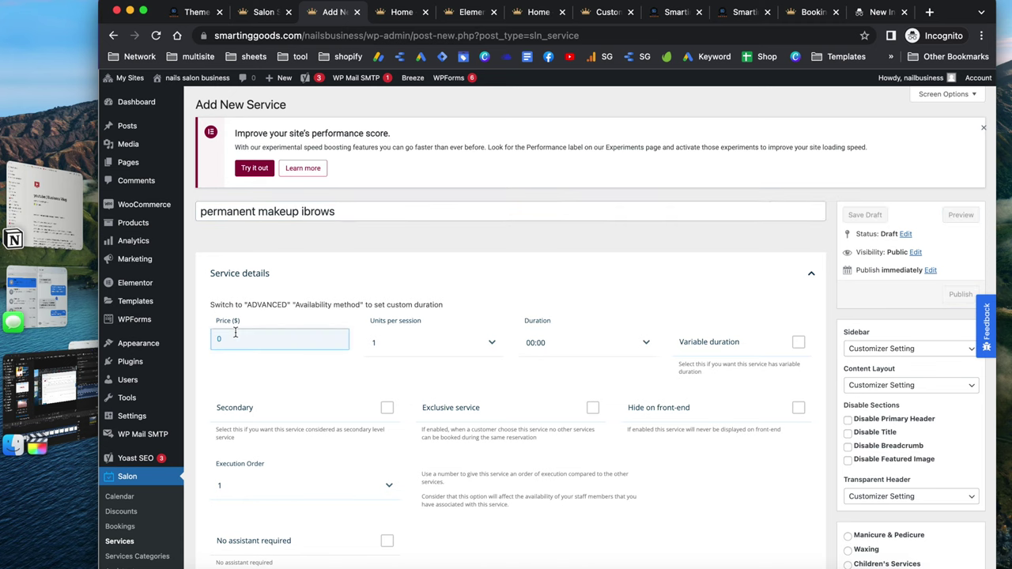
type("250")
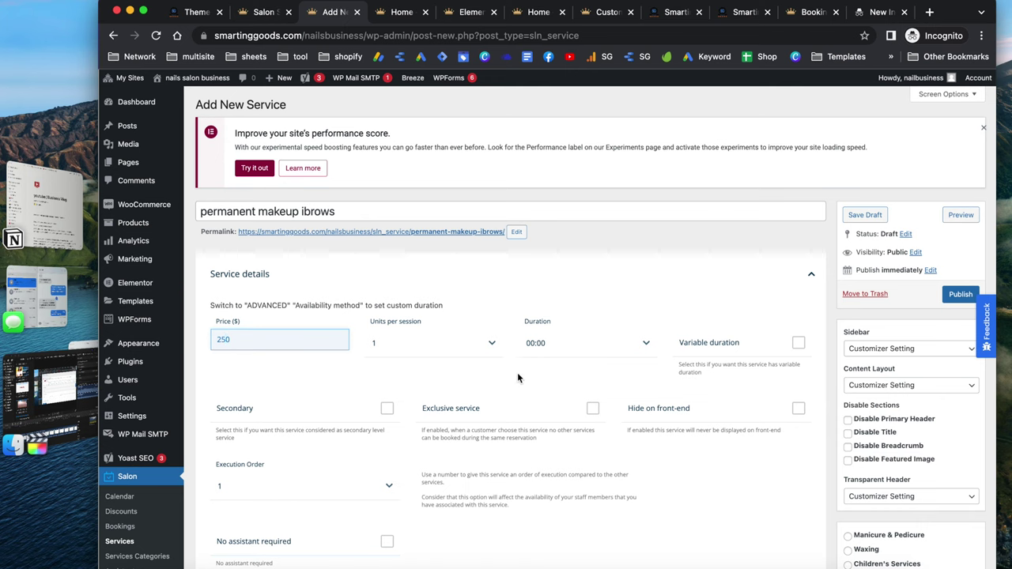
scroll(517, 372, "down", 2)
scroll(830, 458, "down", 1)
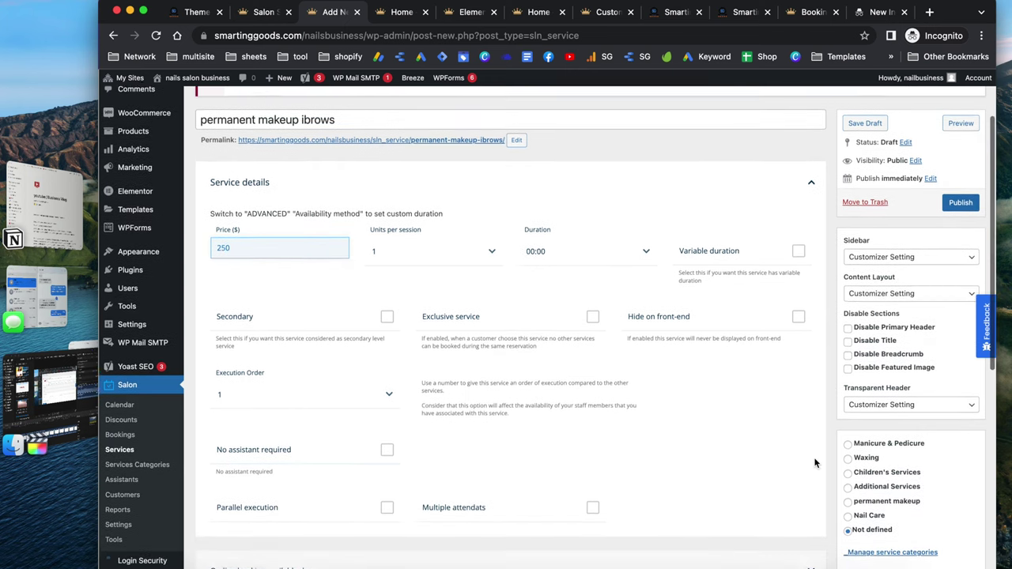
left_click(848, 498)
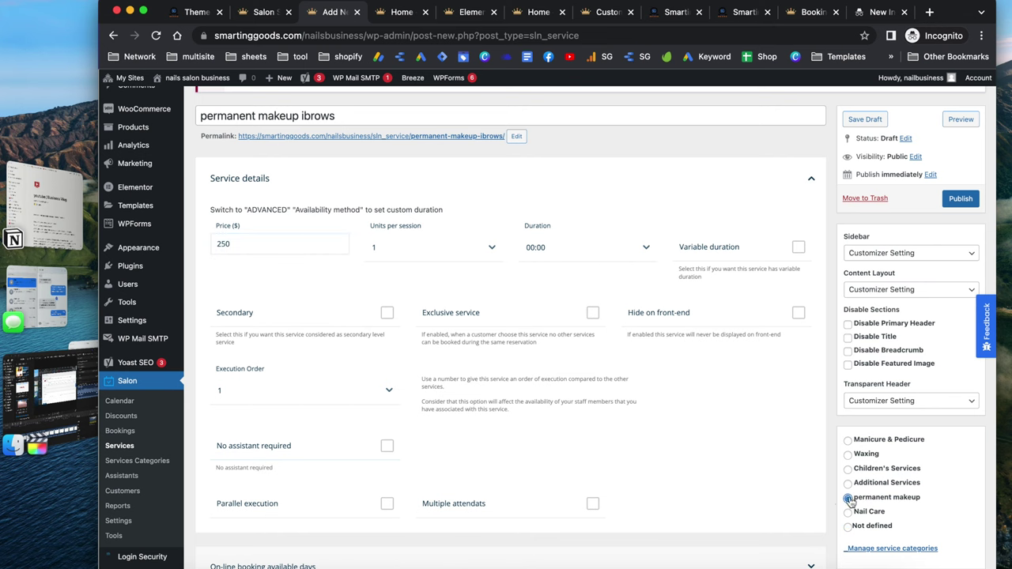
scroll(706, 490, "down", 5)
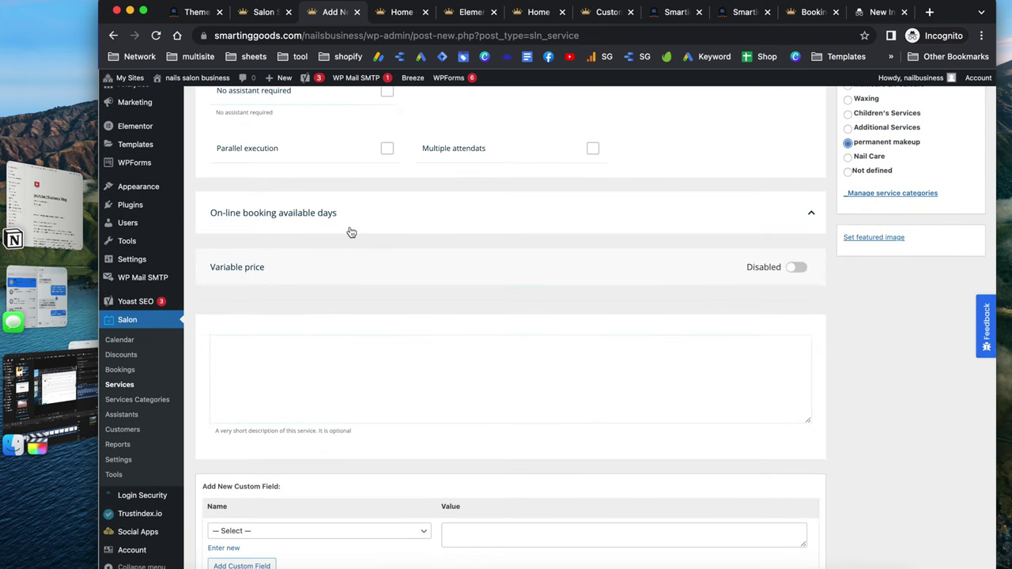
scroll(351, 232, "up", 5)
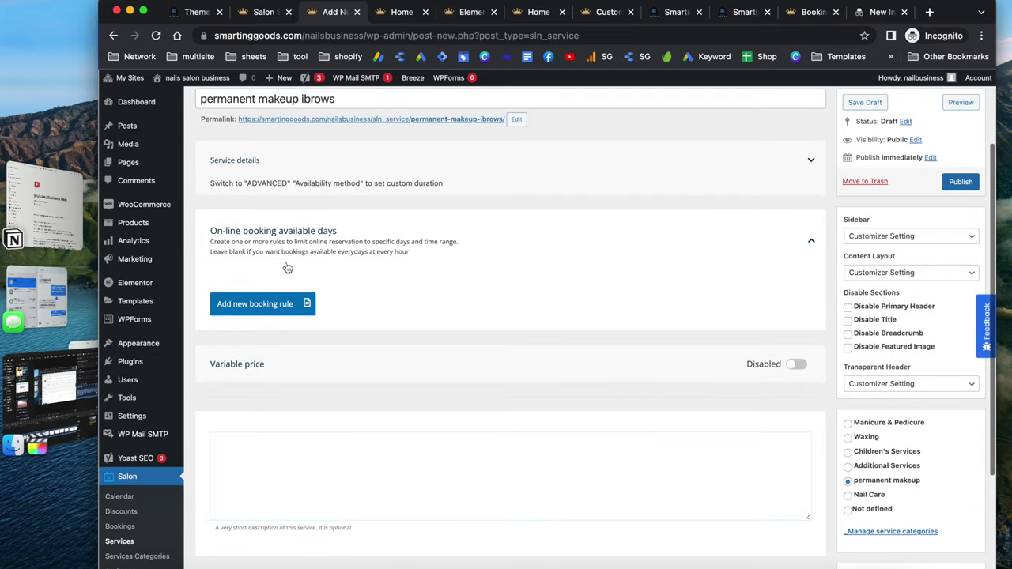
Limit booking Rule 1 to Friday and Saturday, 9:00–20:20, with no second shift
left_click(269, 302)
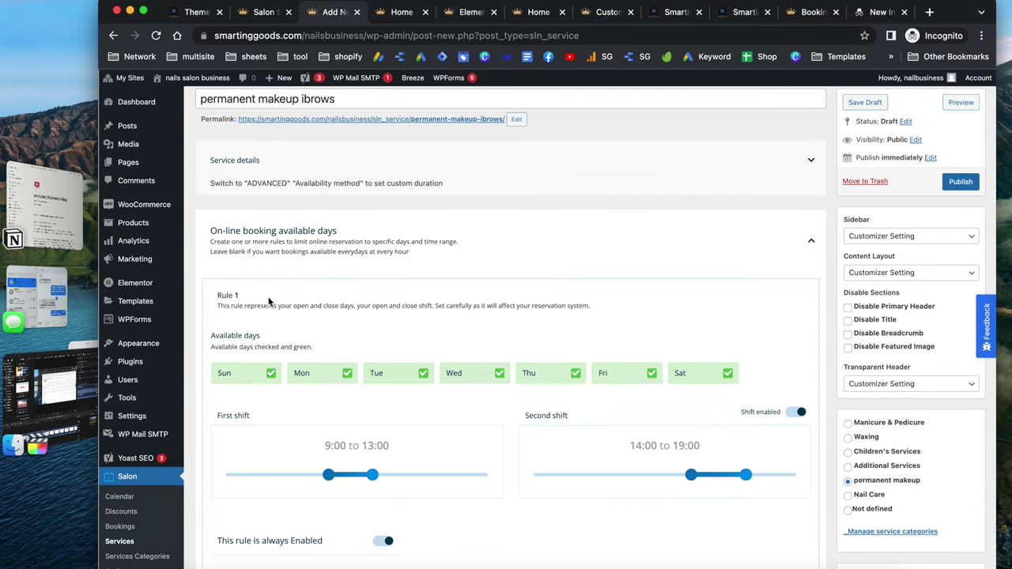
left_click(421, 378)
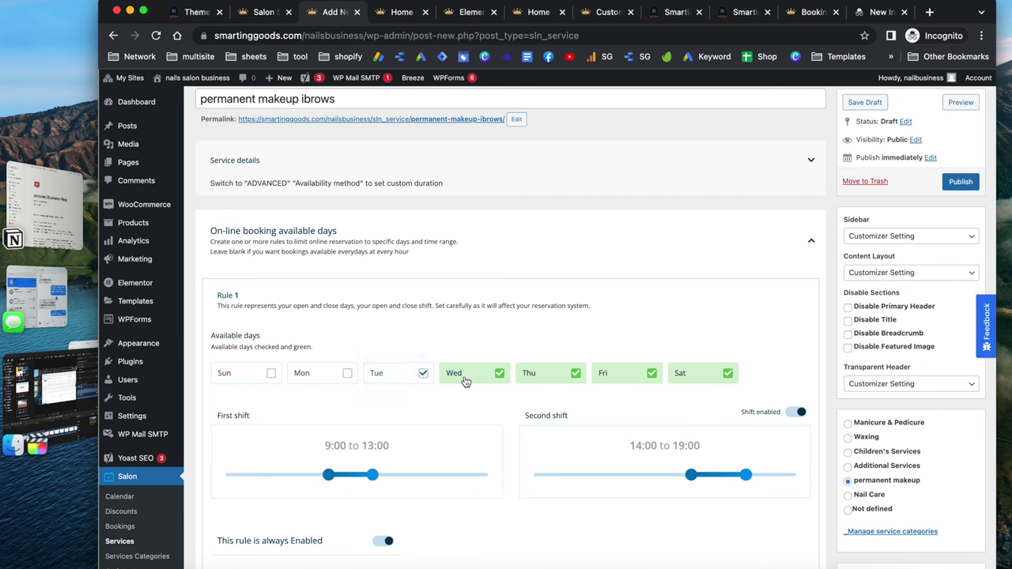
left_click(496, 375)
left_click(574, 373)
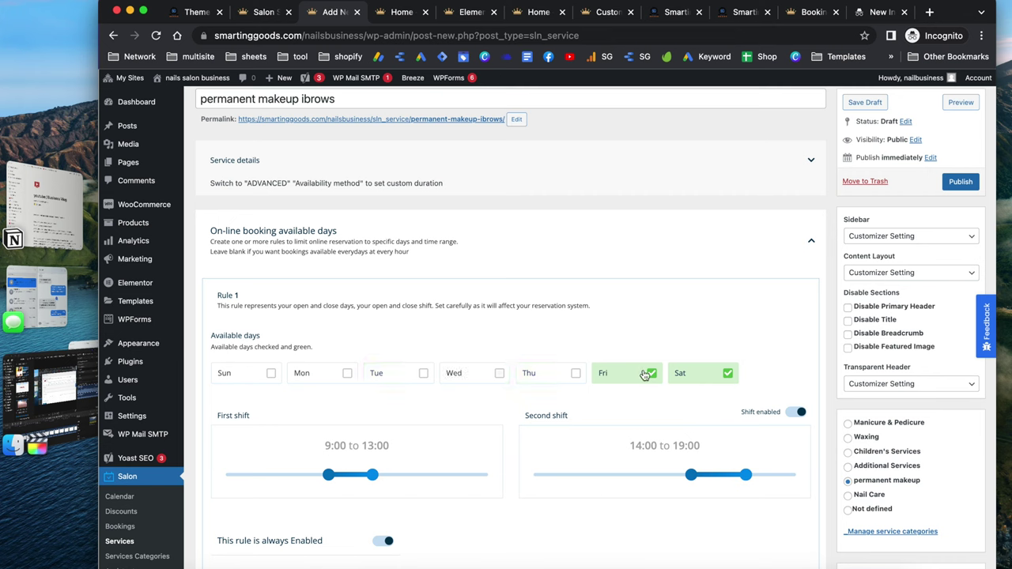
left_click(646, 373)
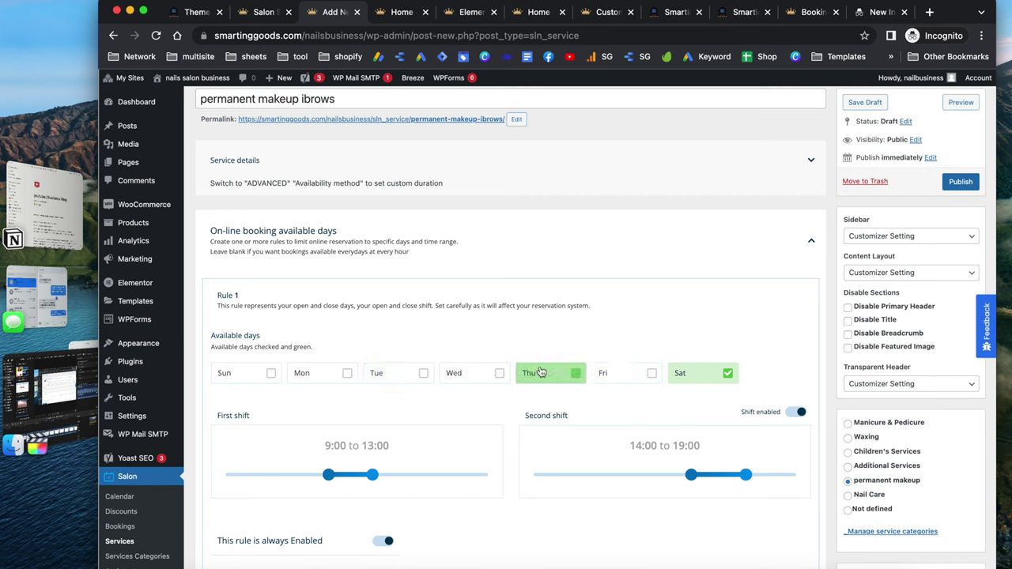
left_click(650, 373)
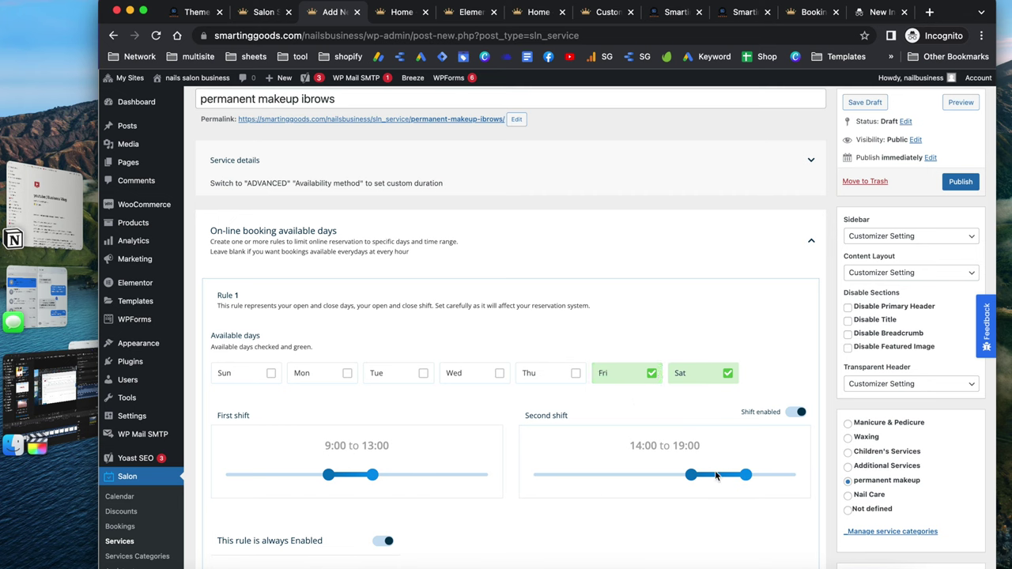
left_click(795, 413)
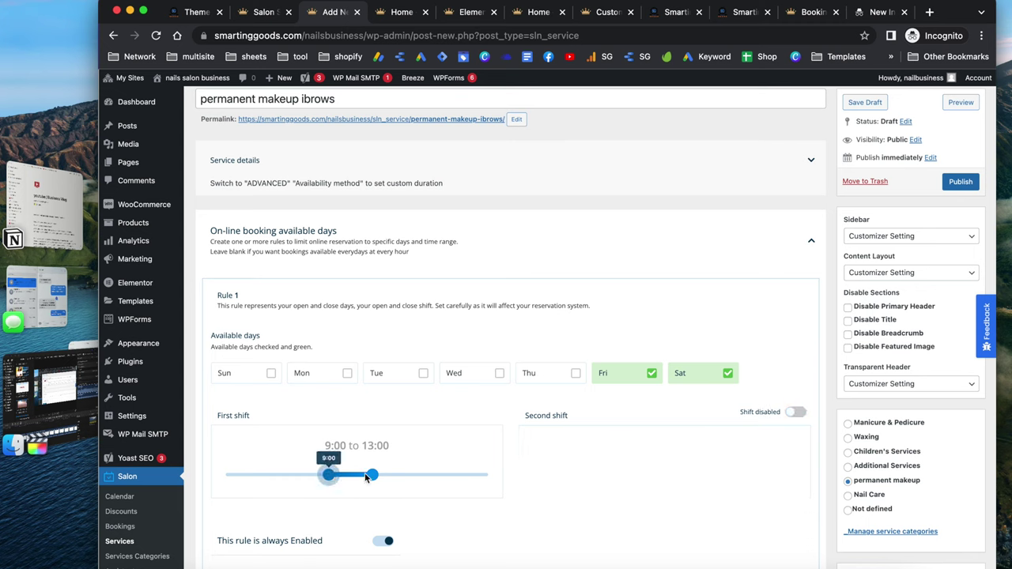
left_click_drag(371, 475, 451, 482)
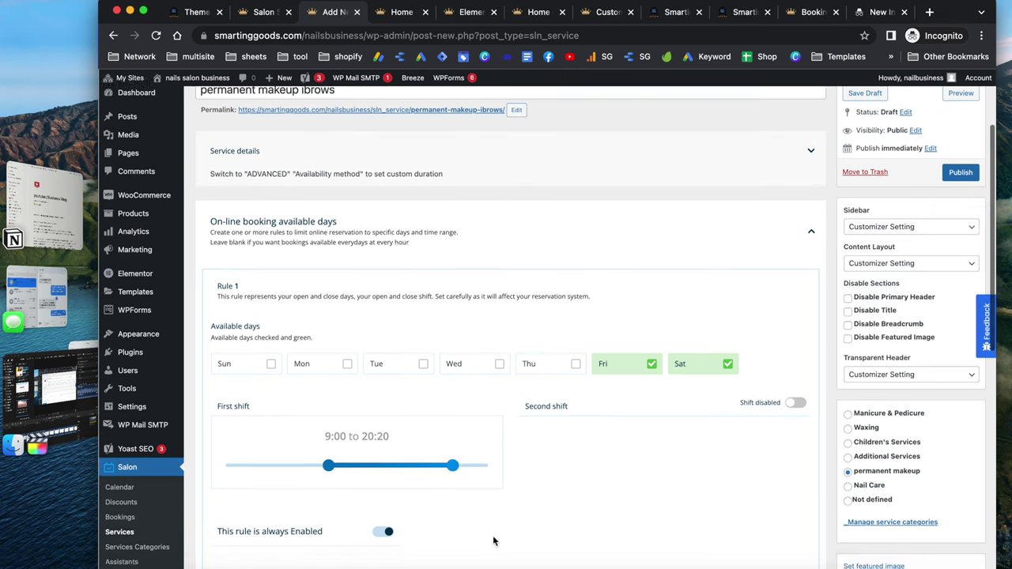
scroll(493, 539, "down", 3)
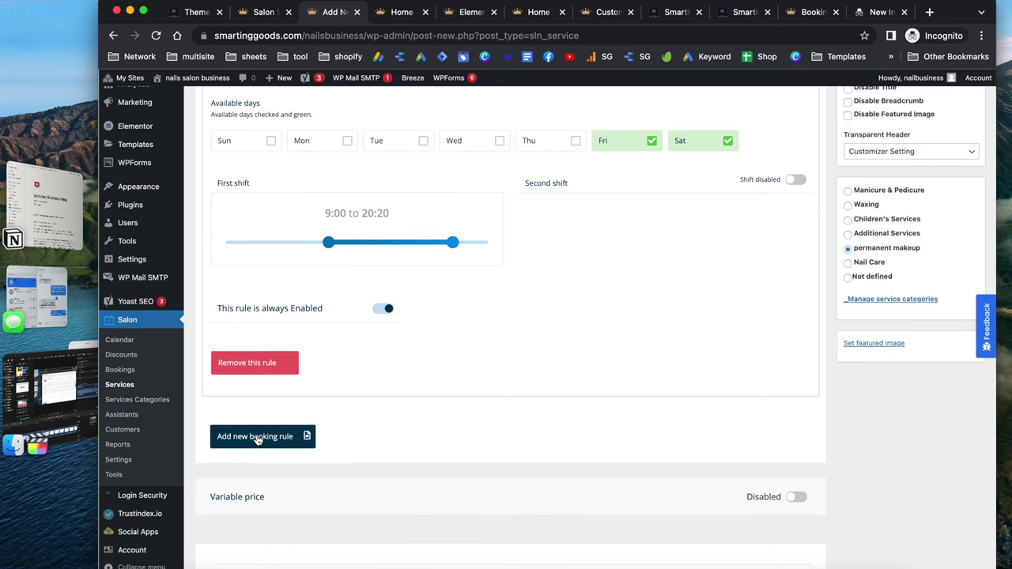
Add Rule 2 for Sunday and Thursday, 6:25–17:05, second shift off, and publish the service
left_click(252, 436)
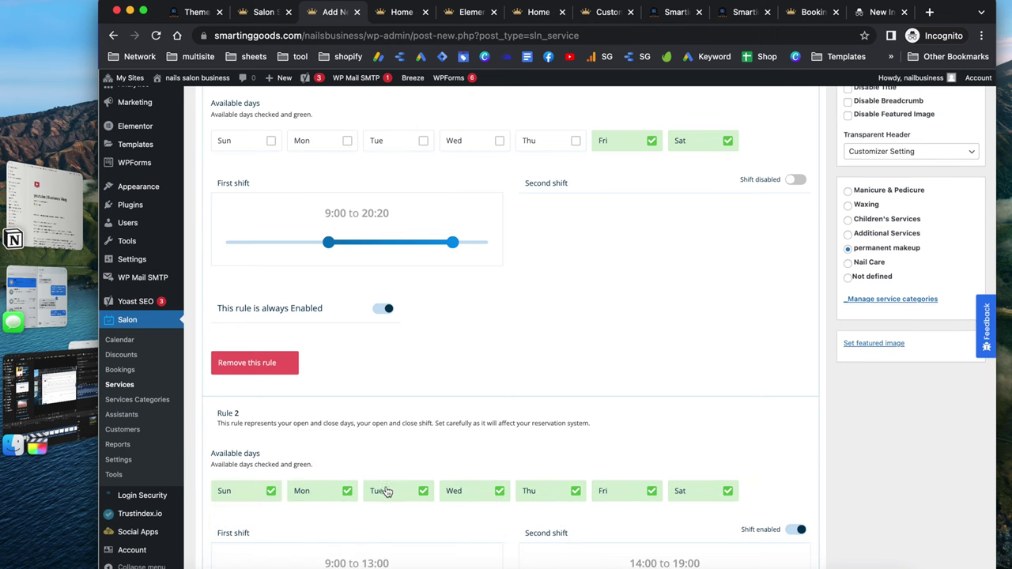
left_click(347, 491)
left_click(424, 491)
left_click(499, 491)
scroll(468, 472, "down", 1)
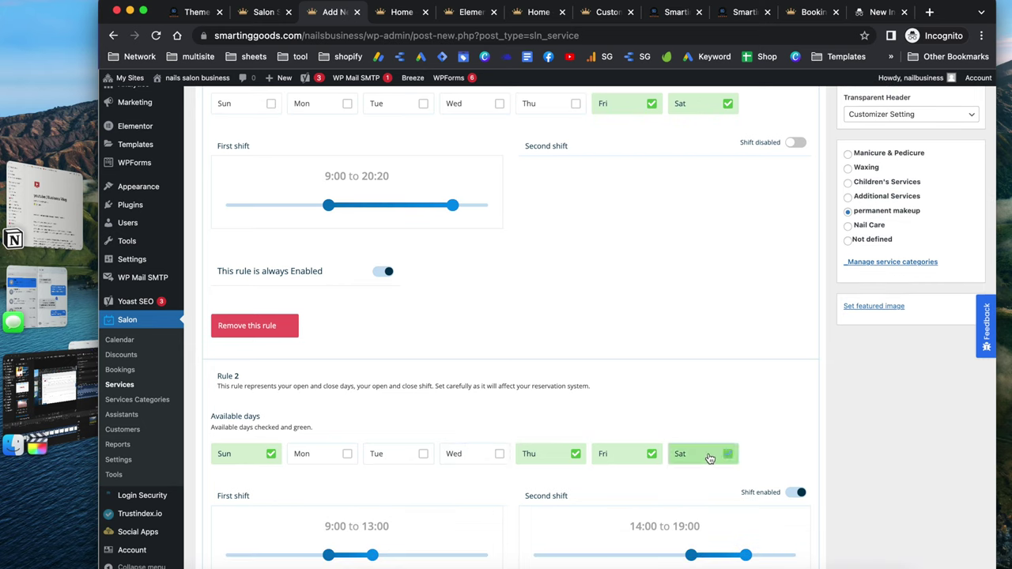
left_click(708, 458)
left_click(642, 457)
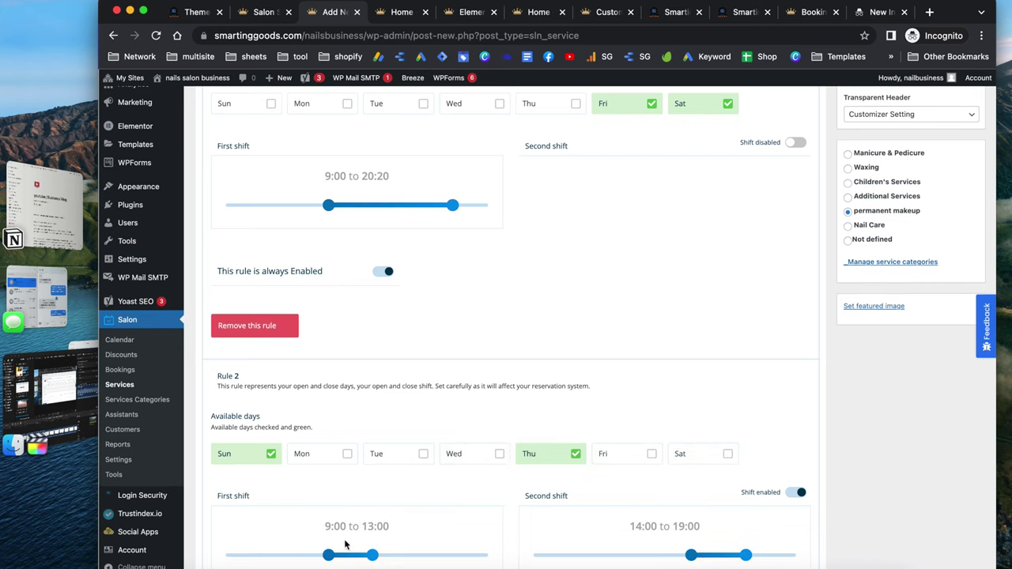
left_click_drag(328, 555, 300, 555)
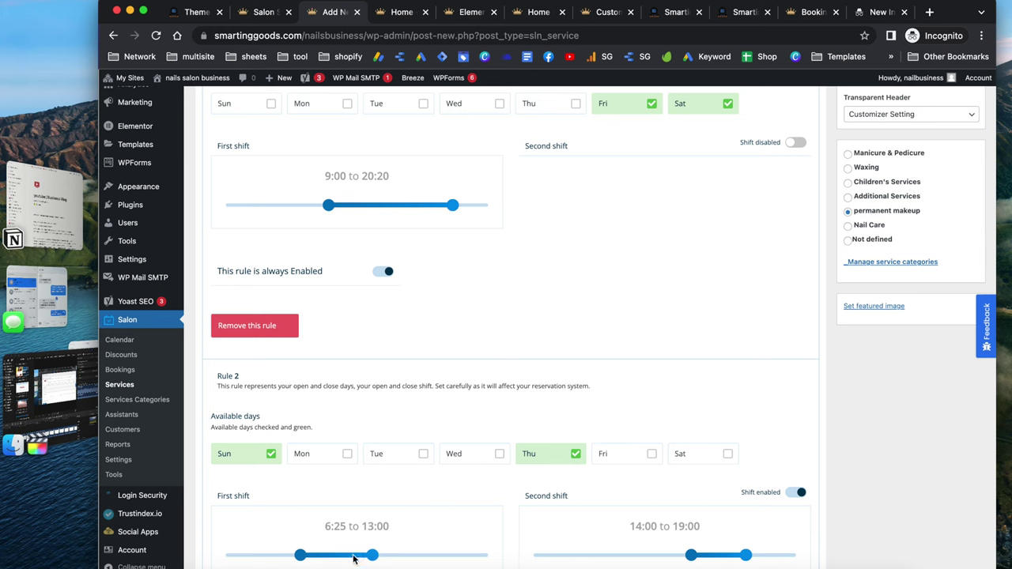
left_click_drag(372, 554, 417, 554)
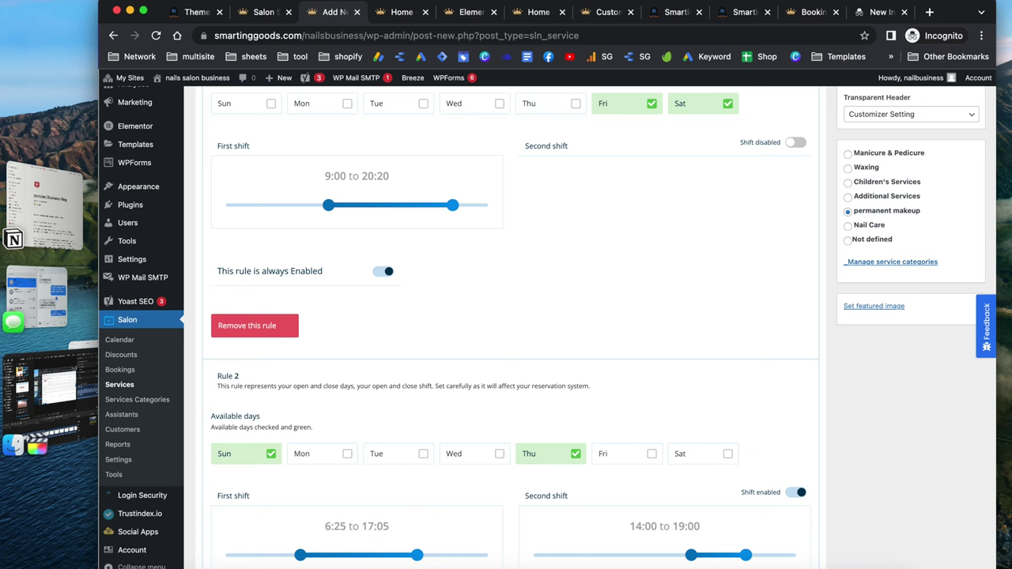
left_click(797, 492)
scroll(795, 496, "down", 5)
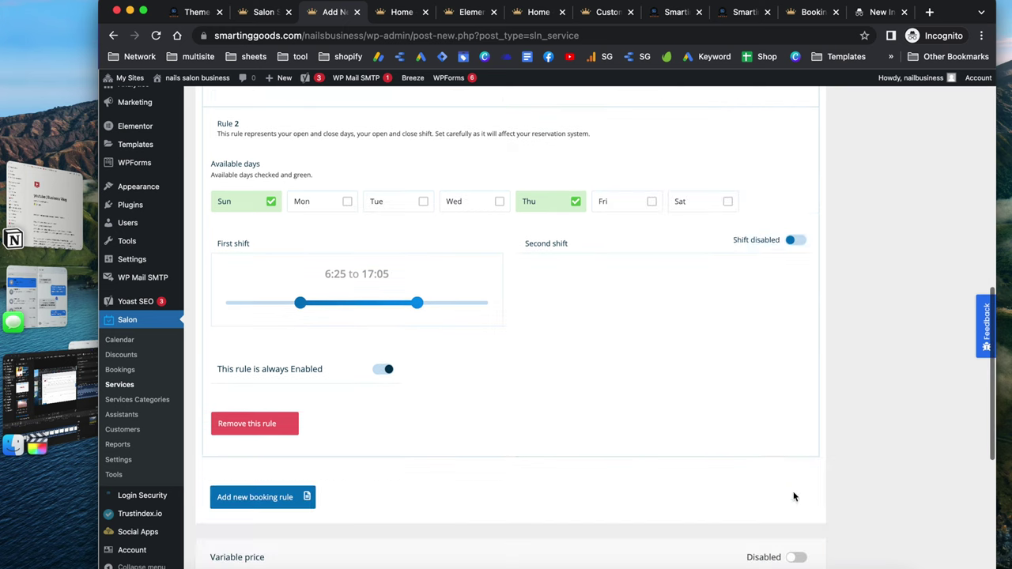
scroll(538, 492, "up", 10)
left_click(960, 178)
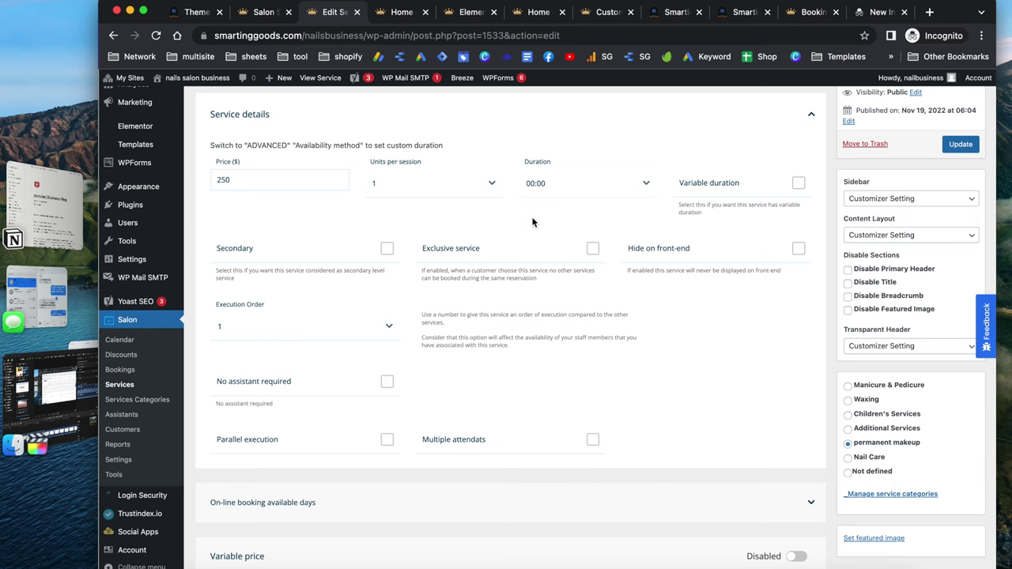
Expand On-line booking available days to check Rules 1 and 2, then switch to the homepage
scroll(539, 223, "up", 5)
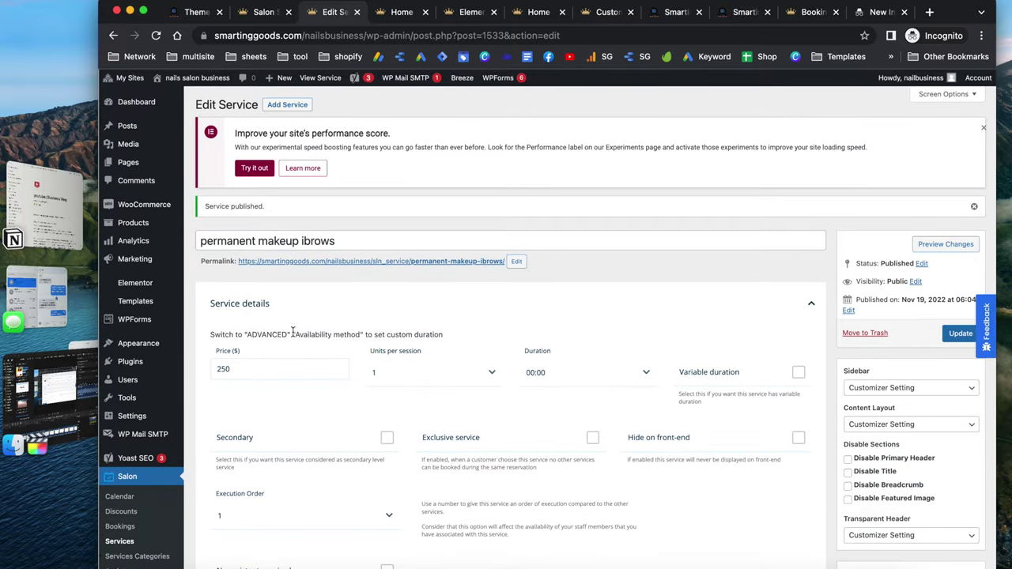
scroll(336, 407, "down", 8)
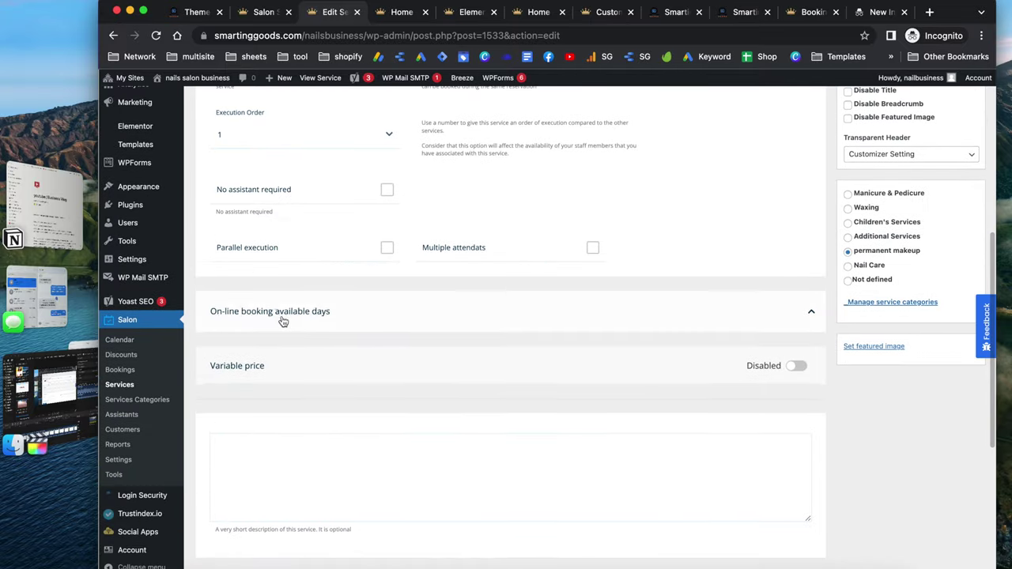
left_click(307, 311)
scroll(307, 311, "down", 4)
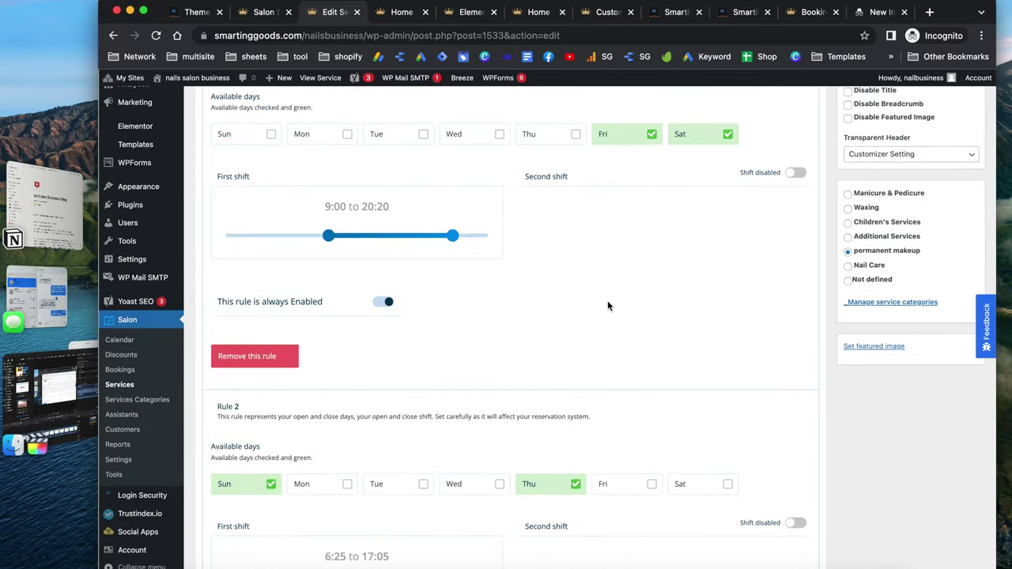
scroll(608, 303, "up", 2)
scroll(607, 305, "up", 4)
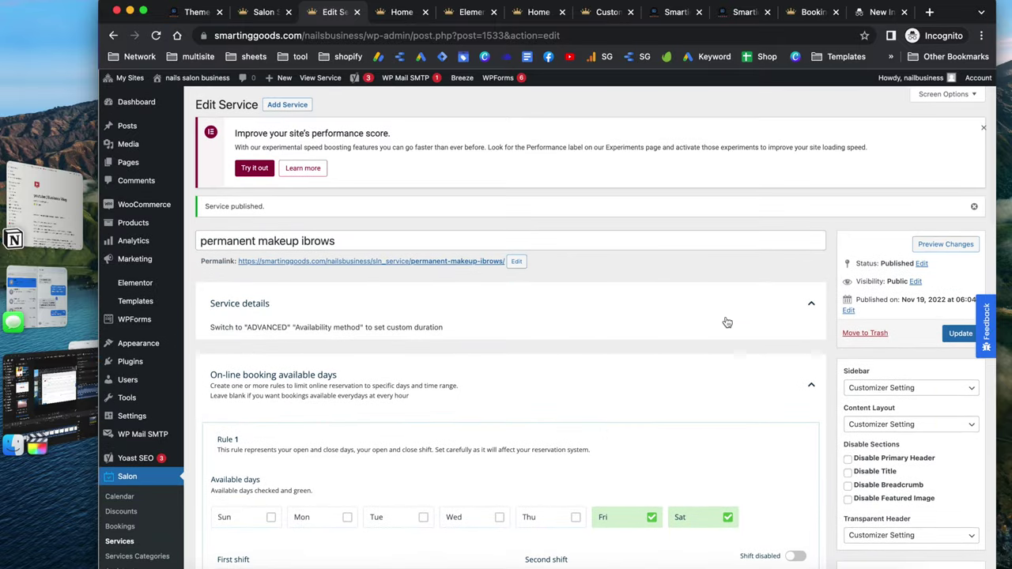
left_click(392, 17)
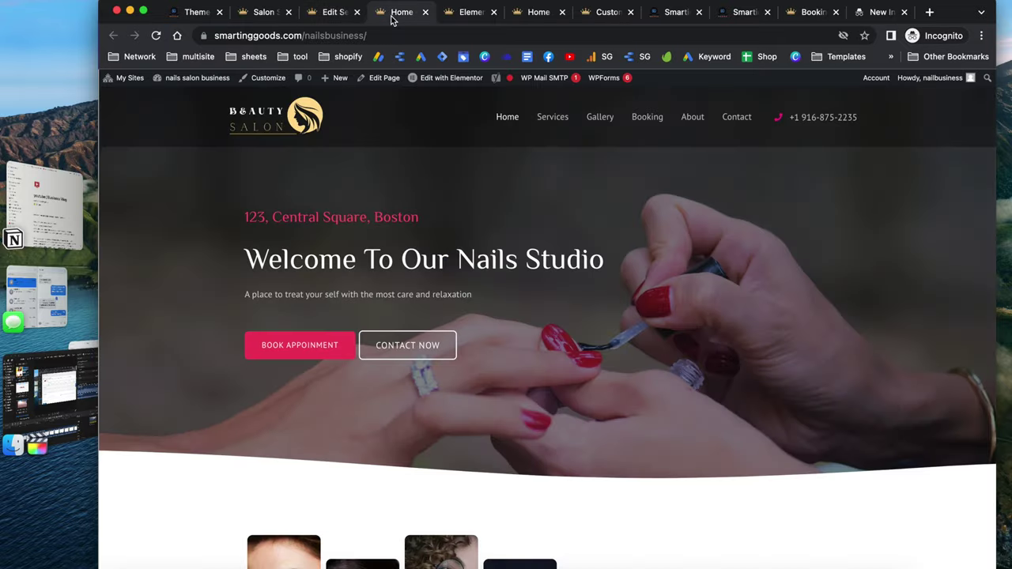
Reload the homepage and choose Permanent Makeup Ibrows as the booking service
left_click(156, 35)
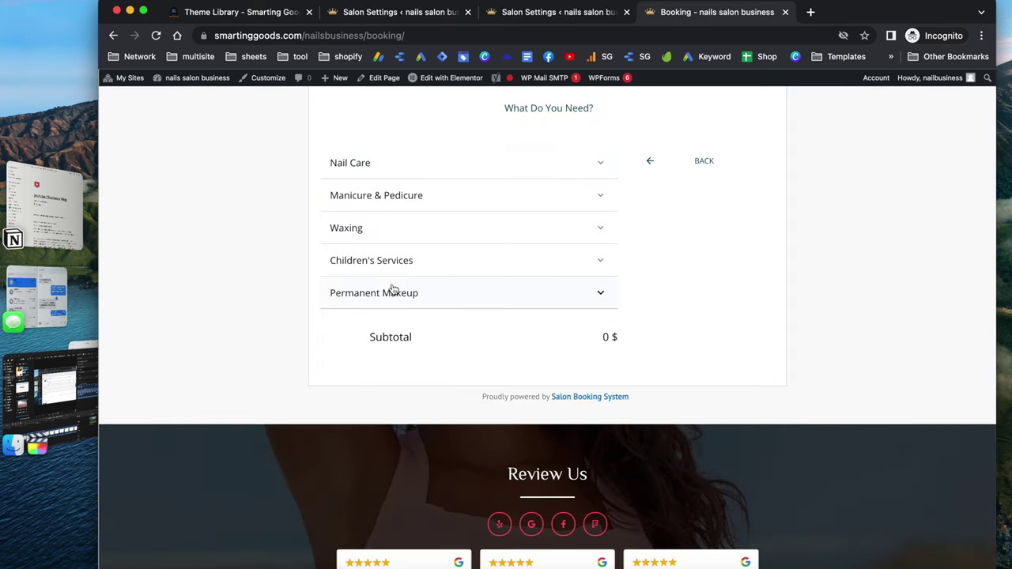
left_click(464, 294)
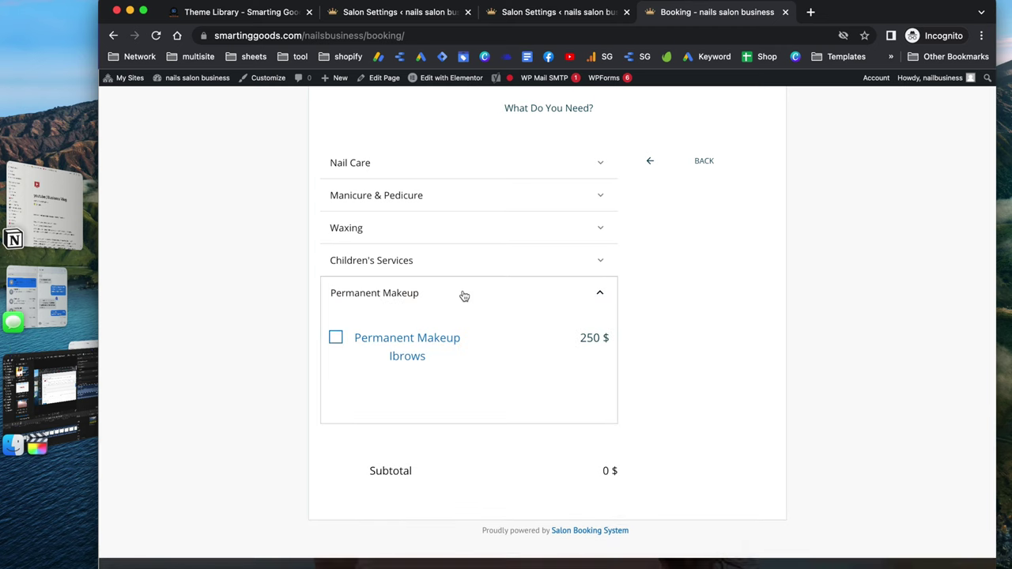
left_click(335, 340)
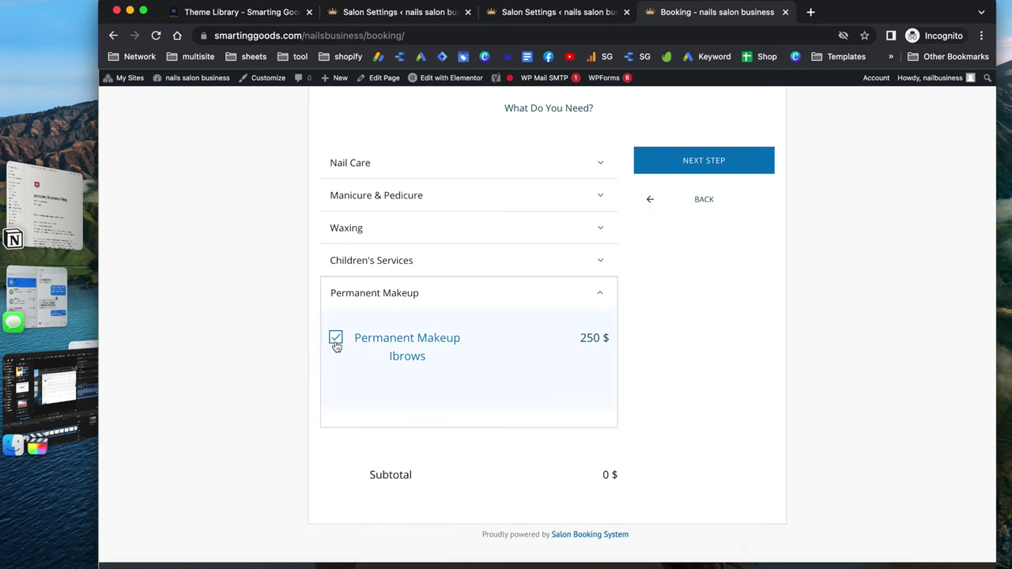
left_click(689, 160)
Add Take Off as an extra service and continue to checkout
scroll(509, 341, "down", 3)
scroll(509, 341, "up", 5)
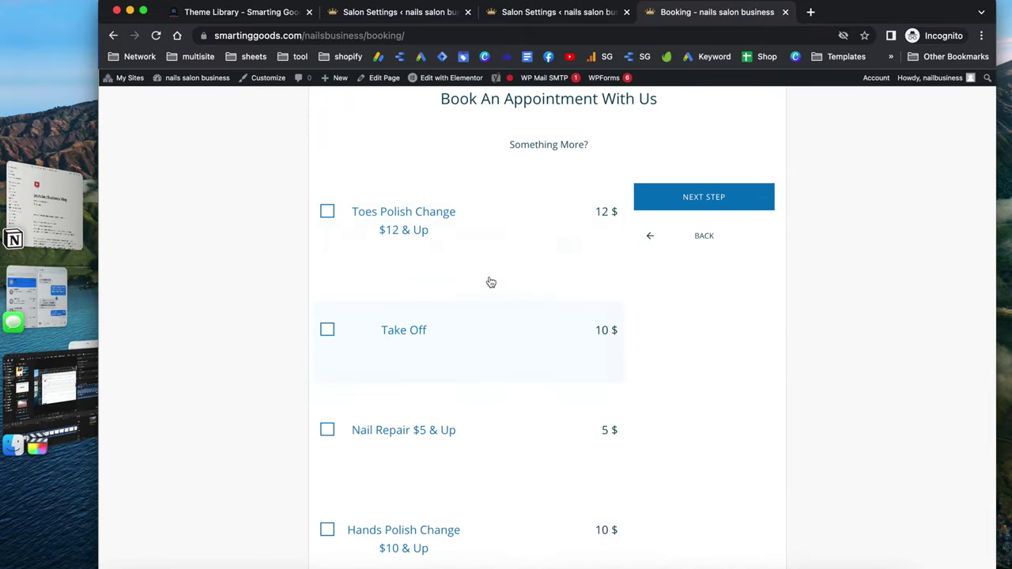
left_click(388, 341)
left_click(711, 199)
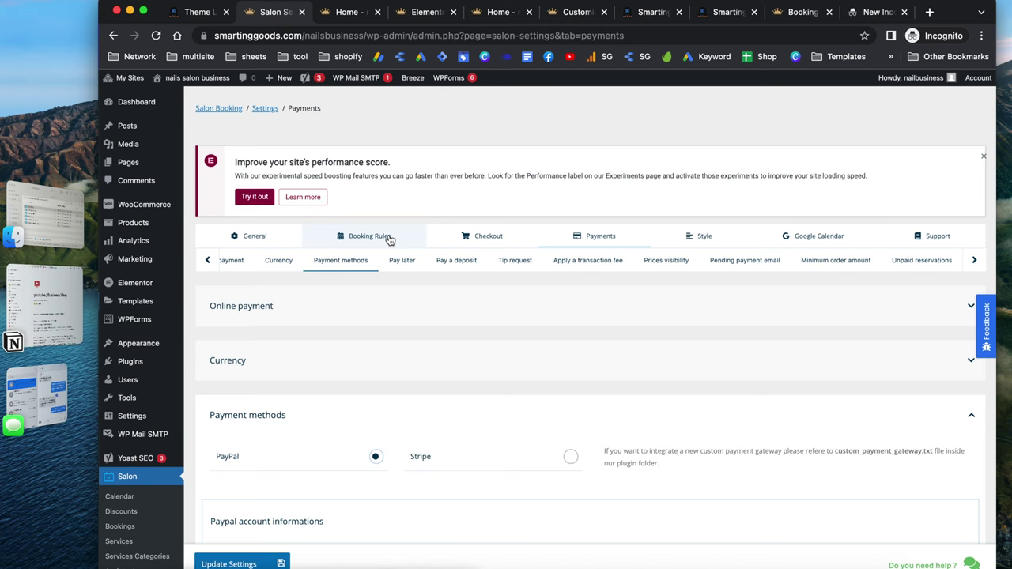
left_click(445, 316)
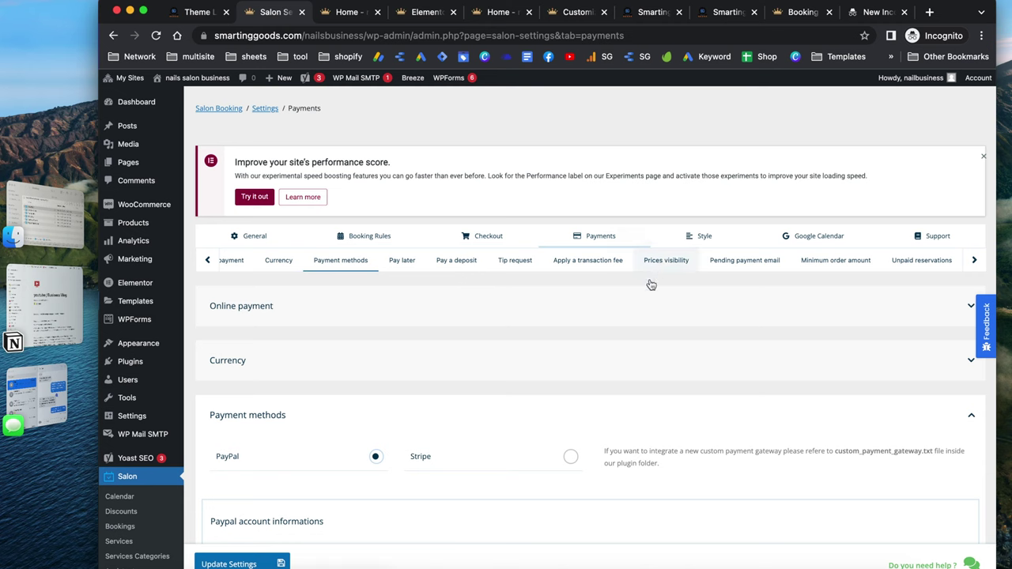
left_click(661, 332)
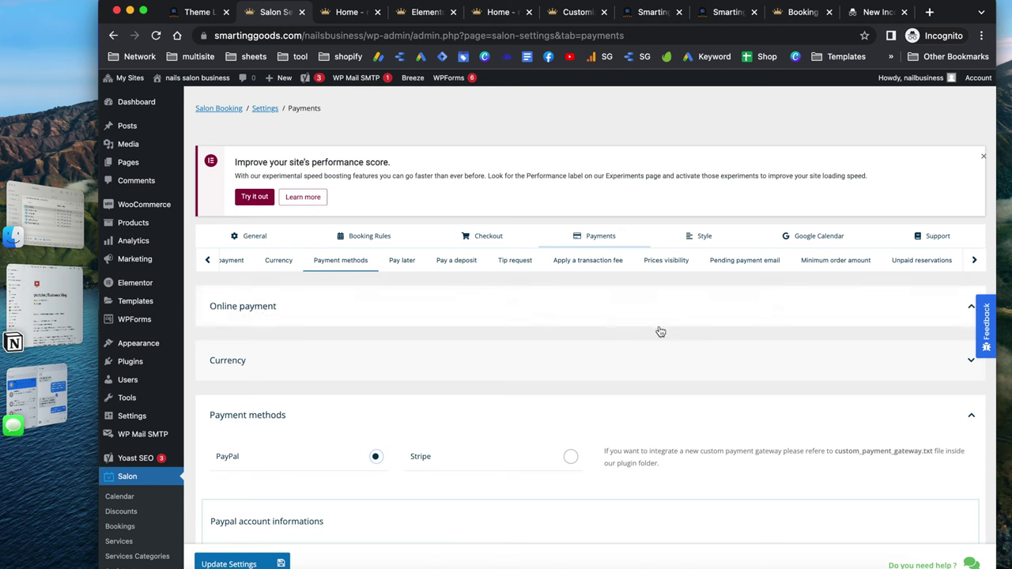
left_click(484, 304)
scroll(474, 201, "down", 3)
scroll(474, 201, "up", 3)
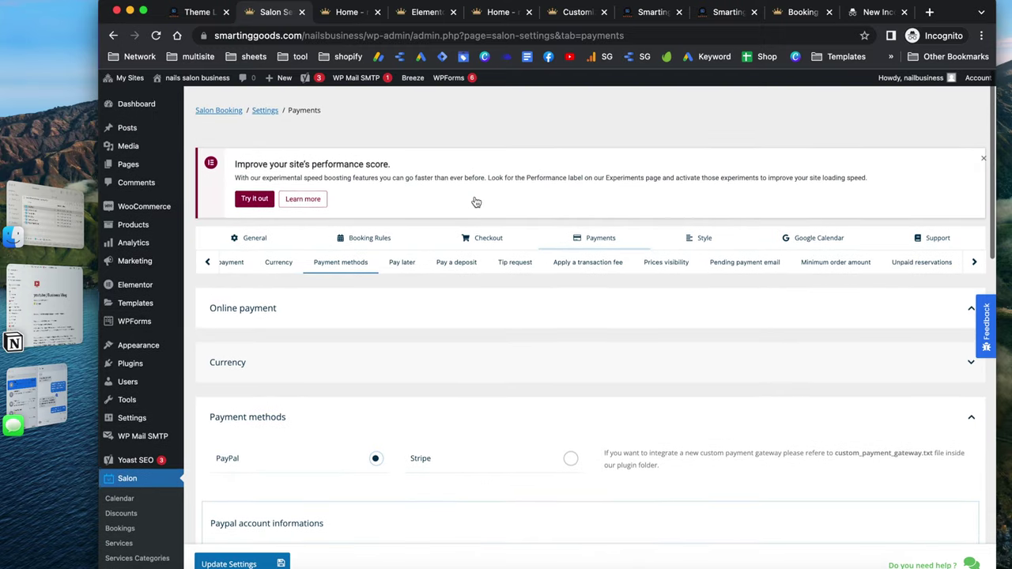